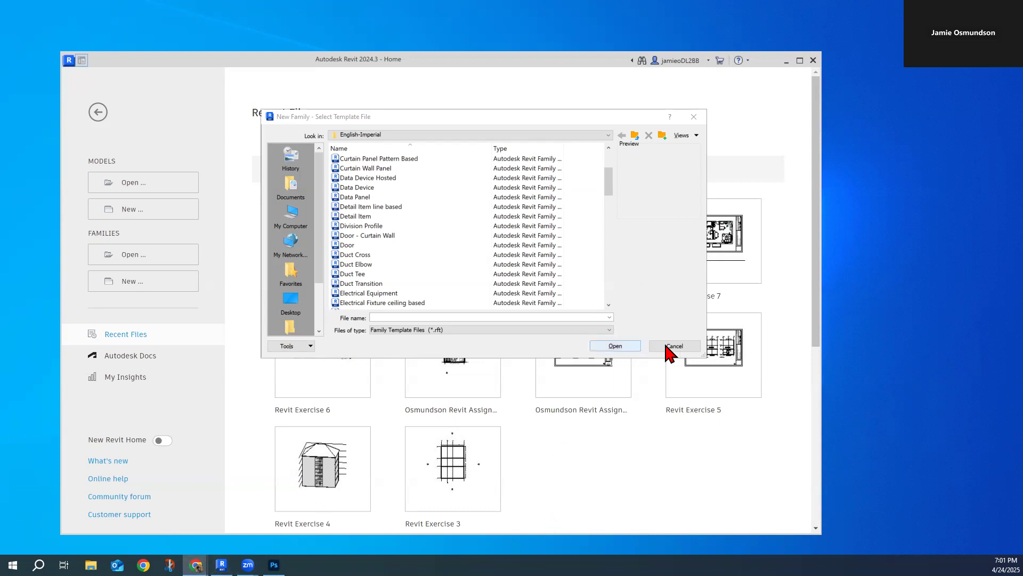
Create a new family from the English-Imperial Furniture template and reposition its window on the desktop.
{"action": "left_click", "coordinate": [676, 346]}
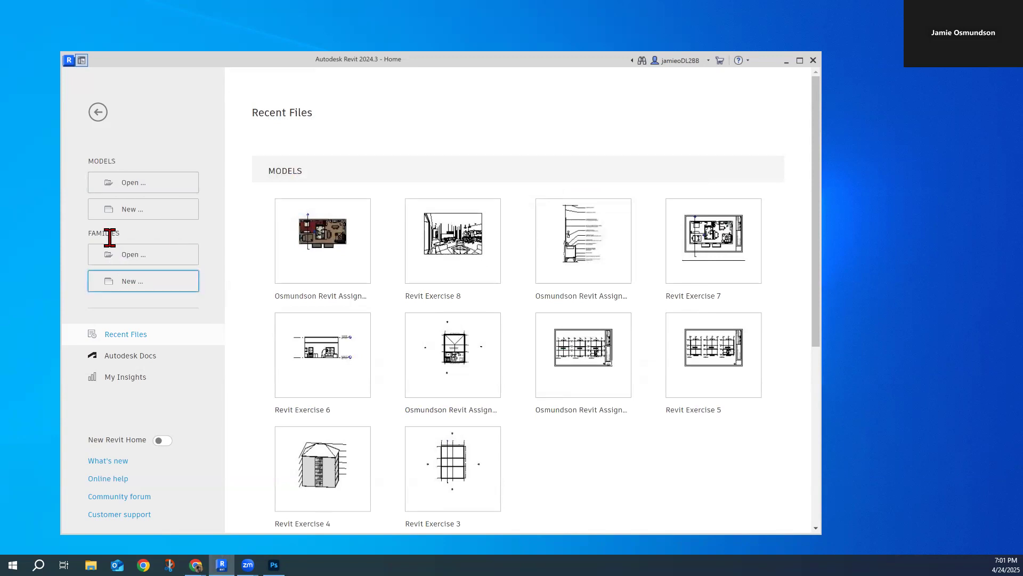
{"action": "left_click", "coordinate": [130, 288]}
{"action": "scroll", "coordinate": [359, 260], "scroll_direction": "down", "scroll_amount": 5}
{"action": "scroll", "coordinate": [360, 260], "scroll_direction": "down", "scroll_amount": 3}
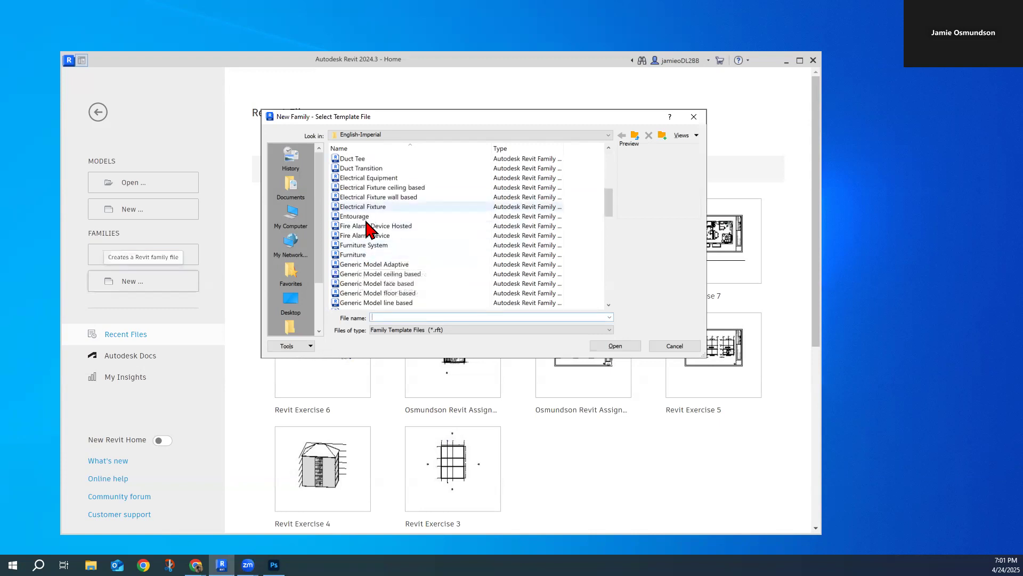
{"action": "left_click", "coordinate": [357, 255]}
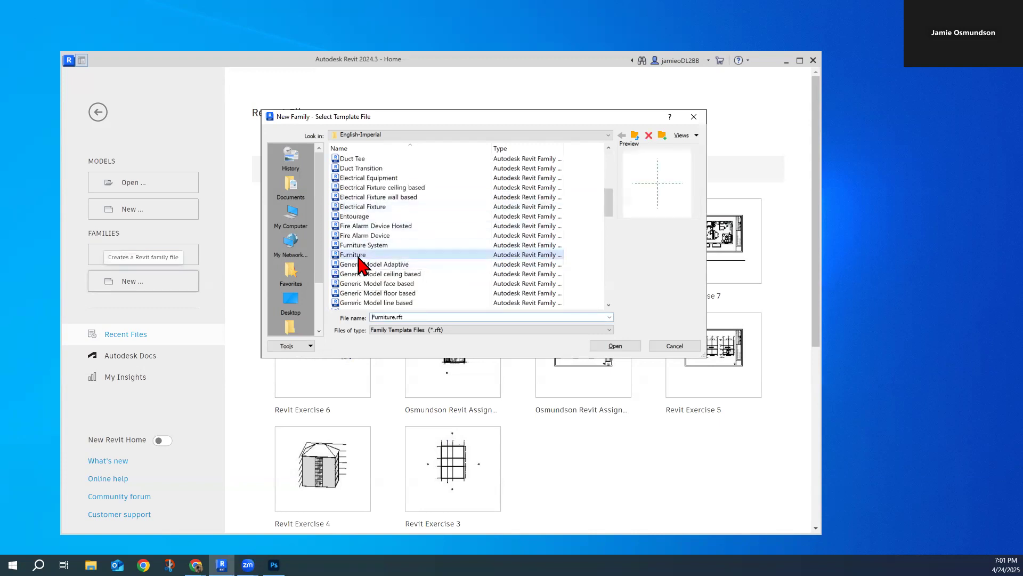
{"action": "left_click", "coordinate": [613, 348]}
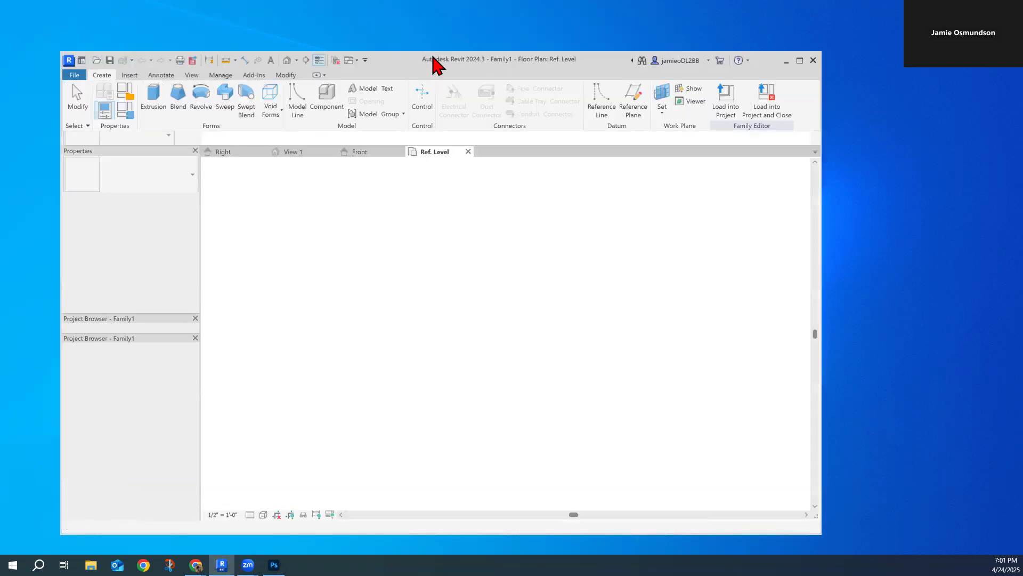
{"action": "left_click_drag", "start_coordinate": [436, 53], "coordinate": [435, 13]}
{"action": "scroll", "coordinate": [554, 305], "scroll_direction": "down", "scroll_amount": 1}
{"action": "middle_click_drag", "start_coordinate": [553, 305], "coordinate": [469, 314]}
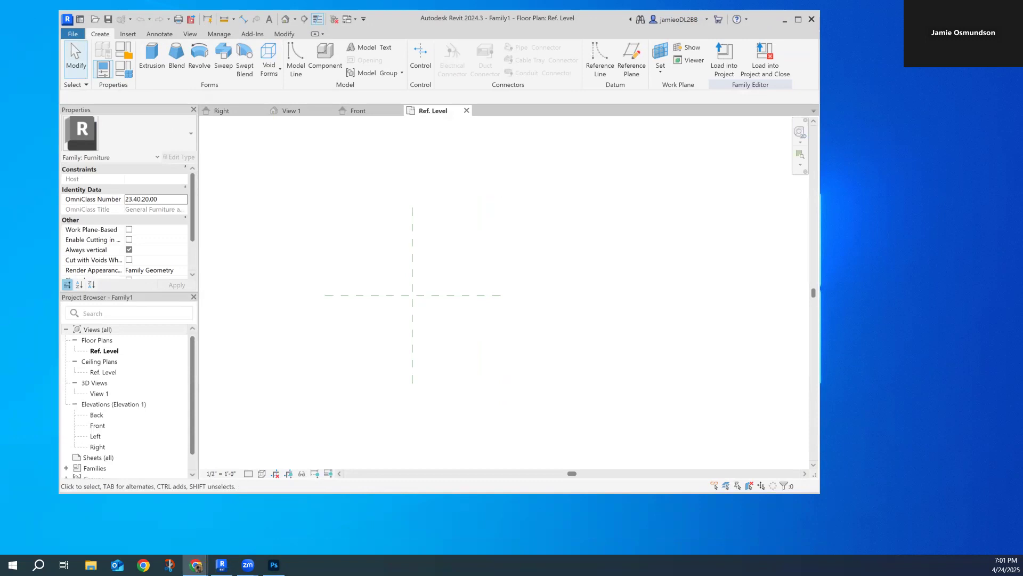
Switch to the browser and examine the Fountain Round Table product photo, then minimize the browser window.
{"action": "left_click", "coordinate": [196, 565]}
{"action": "scroll", "coordinate": [377, 299], "scroll_direction": "up", "scroll_amount": 10}
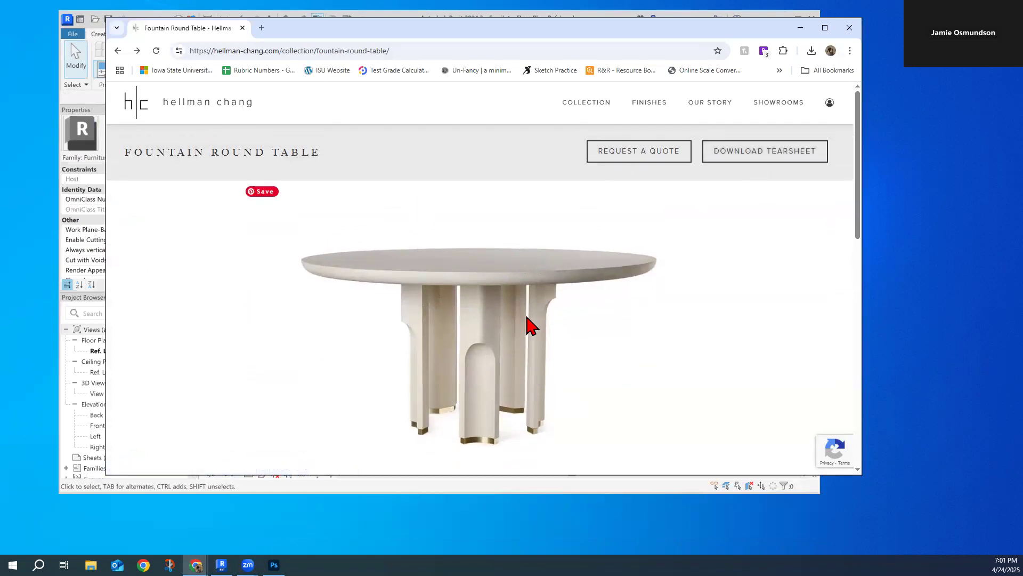
{"action": "scroll", "coordinate": [517, 333], "scroll_direction": "down", "scroll_amount": 1}
{"action": "scroll", "coordinate": [517, 335], "scroll_direction": "down", "scroll_amount": 1}
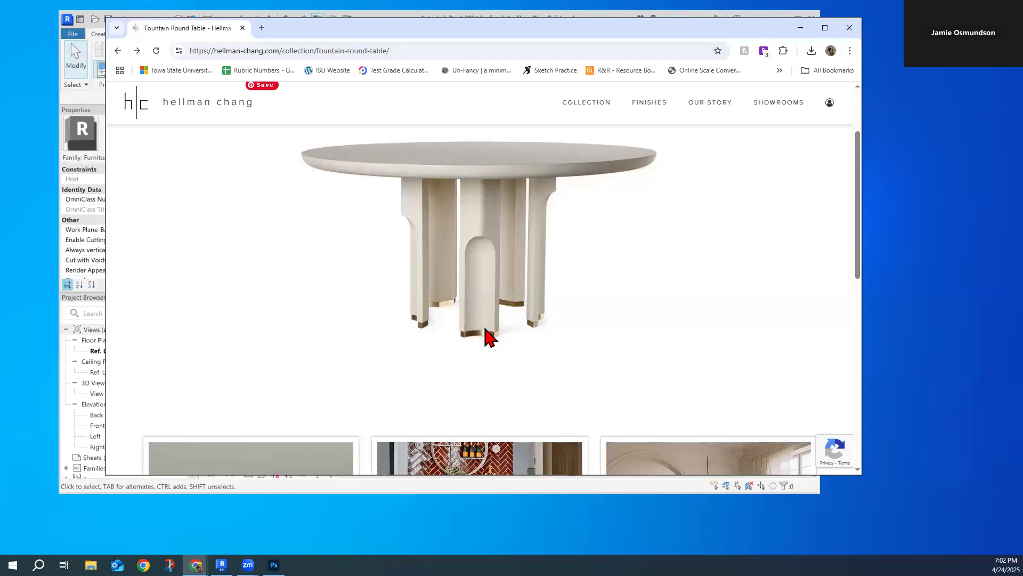
{"action": "scroll", "coordinate": [489, 337], "scroll_direction": "up", "scroll_amount": 3}
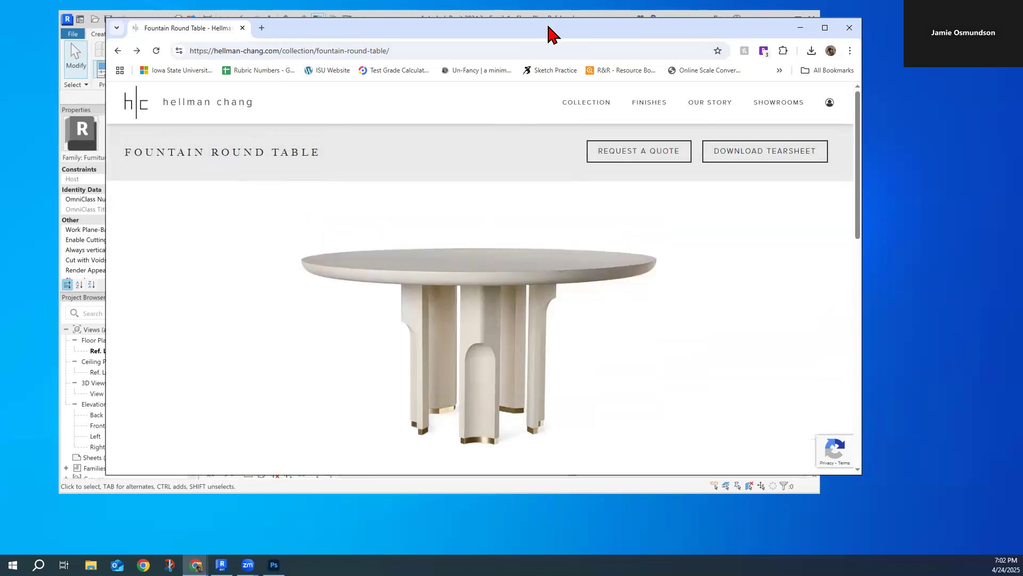
{"action": "left_click_drag", "start_coordinate": [549, 33], "coordinate": [563, 78]}
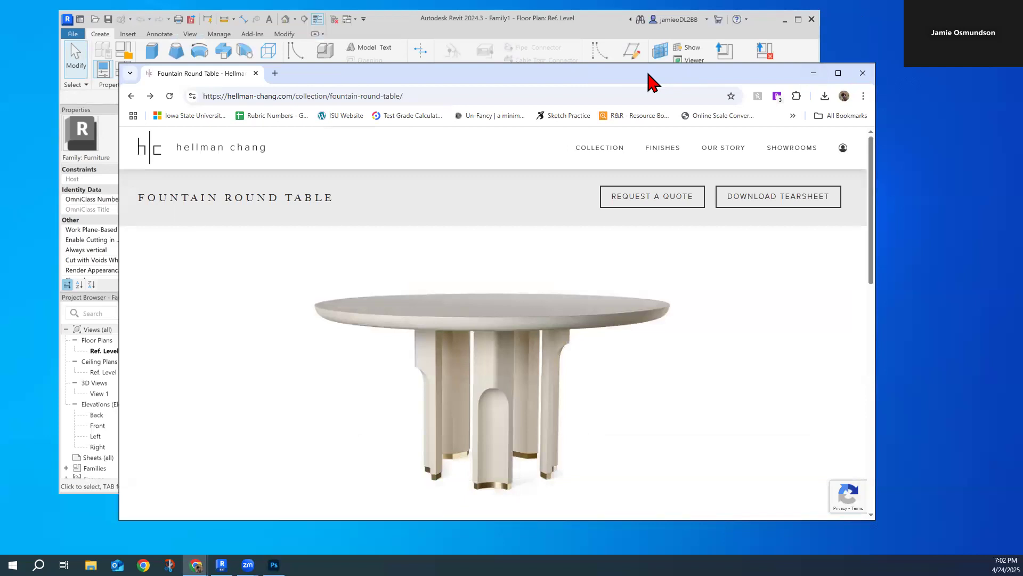
{"action": "left_click", "coordinate": [814, 73]}
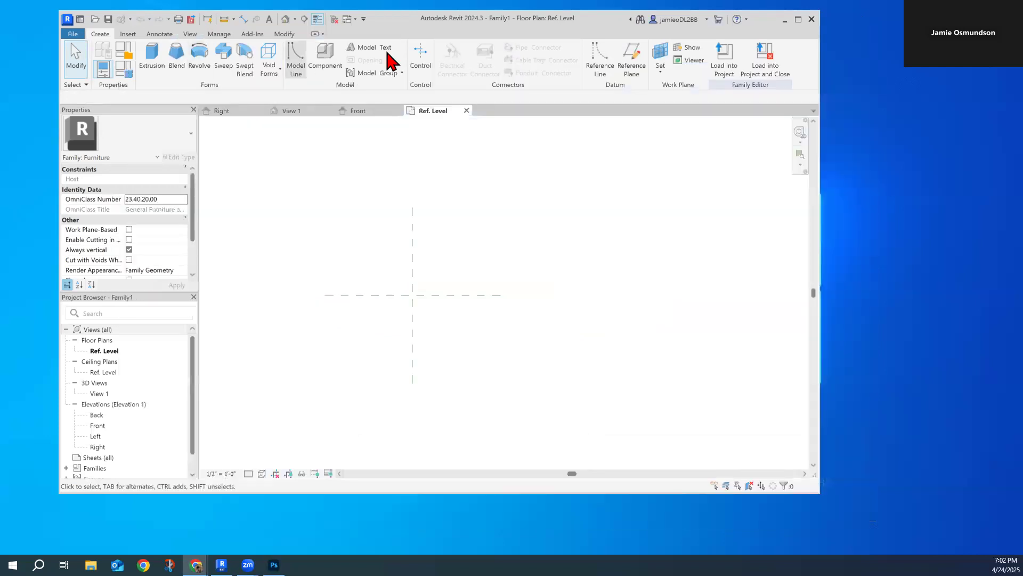
Import the table drawing image Untitled-1.png from the Desktop and place it in the Ref. Level floor plan.
{"action": "left_click", "coordinate": [133, 34]}
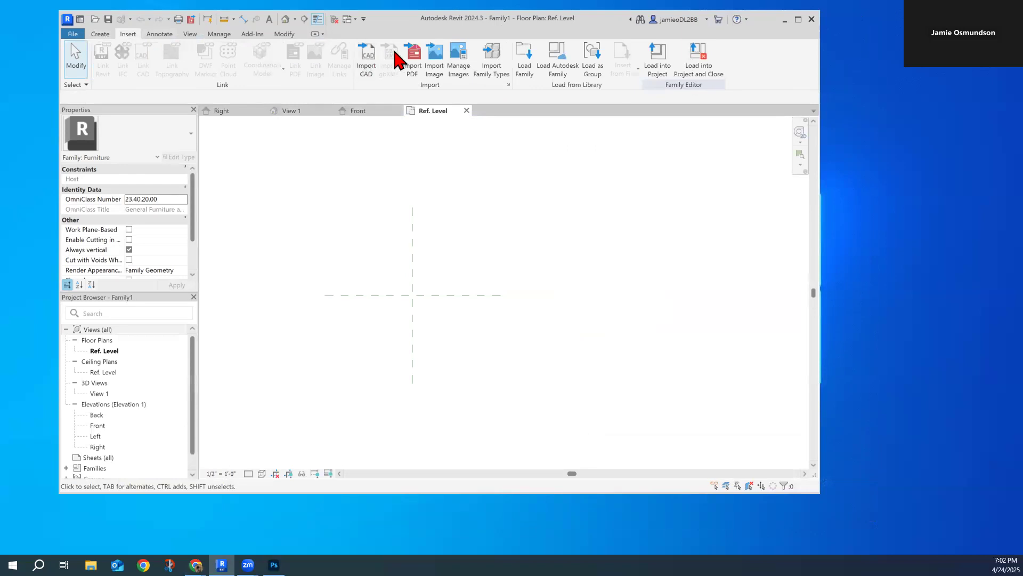
{"action": "left_click", "coordinate": [433, 57]}
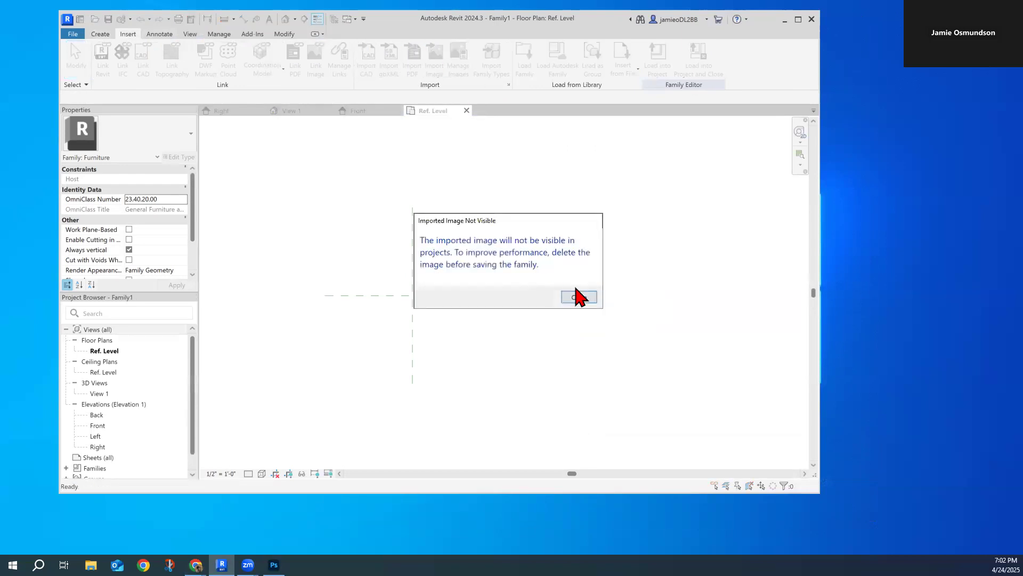
{"action": "left_click", "coordinate": [579, 297]}
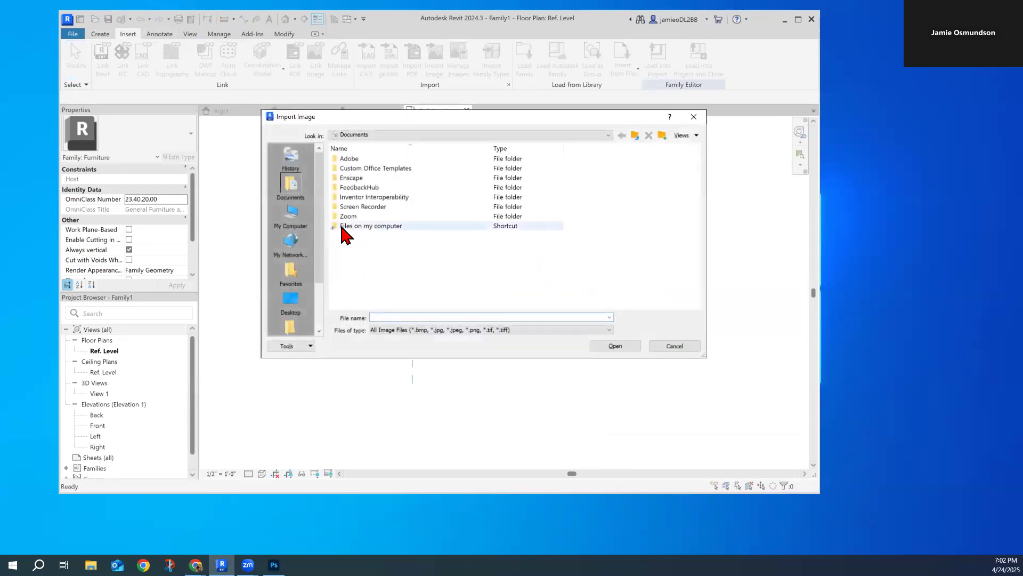
{"action": "left_click", "coordinate": [292, 298]}
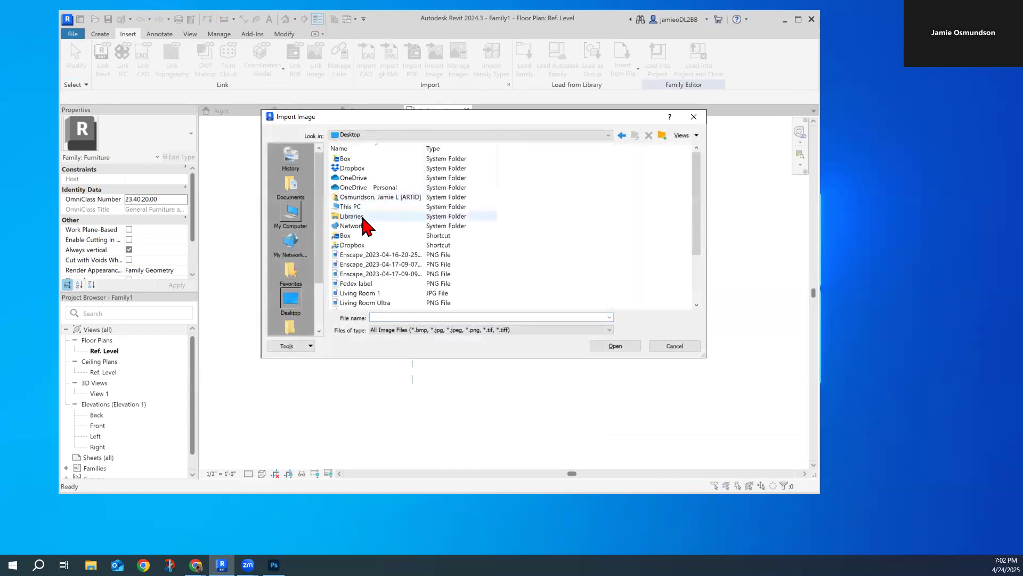
{"action": "scroll", "coordinate": [371, 248], "scroll_direction": "down", "scroll_amount": 2}
{"action": "left_click", "coordinate": [439, 295]}
{"action": "left_click", "coordinate": [618, 346]}
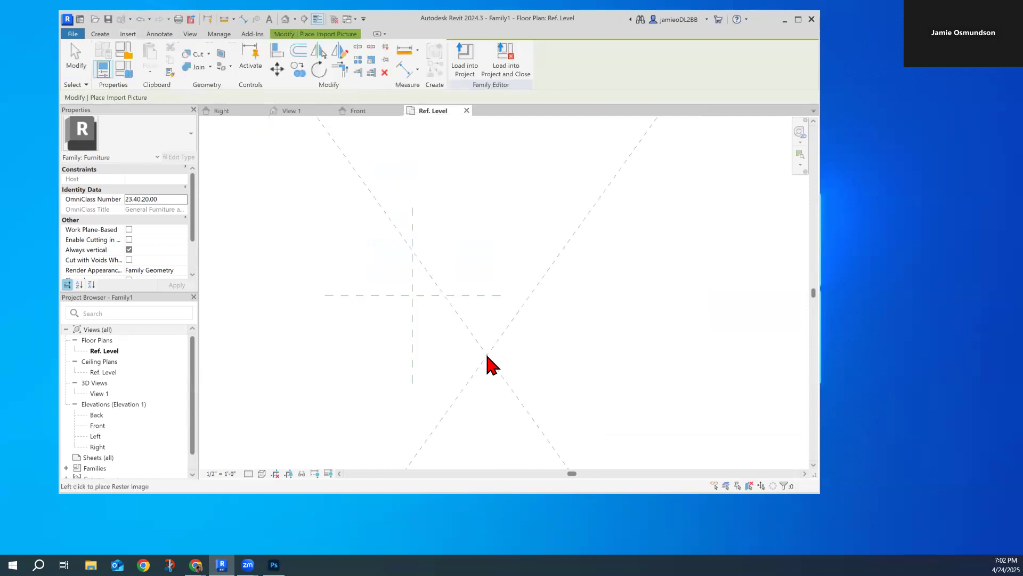
{"action": "left_click", "coordinate": [513, 288]}
Move the imported table image sideways, clear of the crossing reference planes.
{"action": "scroll", "coordinate": [514, 279], "scroll_direction": "down", "scroll_amount": 3}
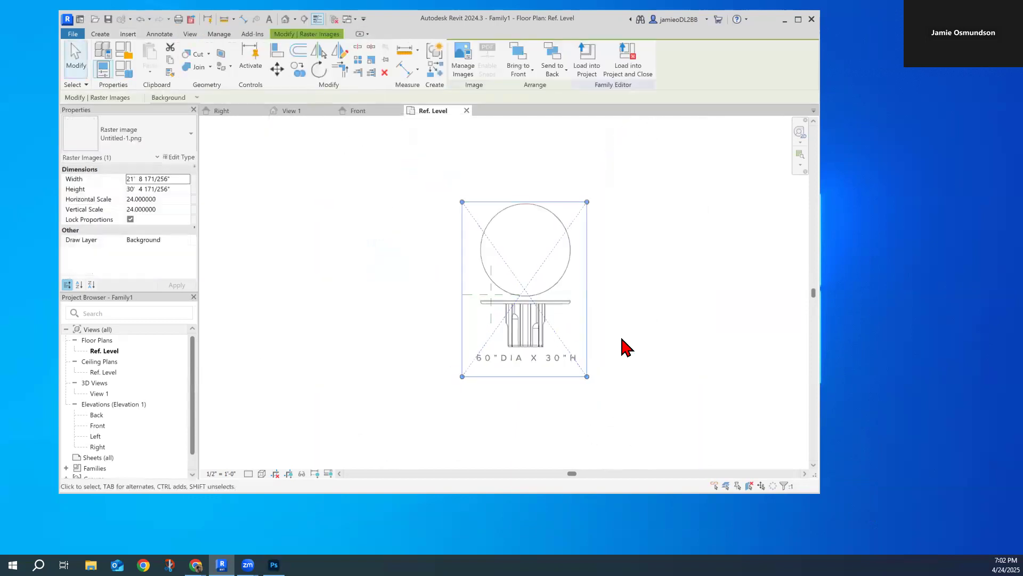
{"action": "key", "text": "Escape"}
{"action": "left_click_drag", "start_coordinate": [541, 312], "coordinate": [624, 297]}
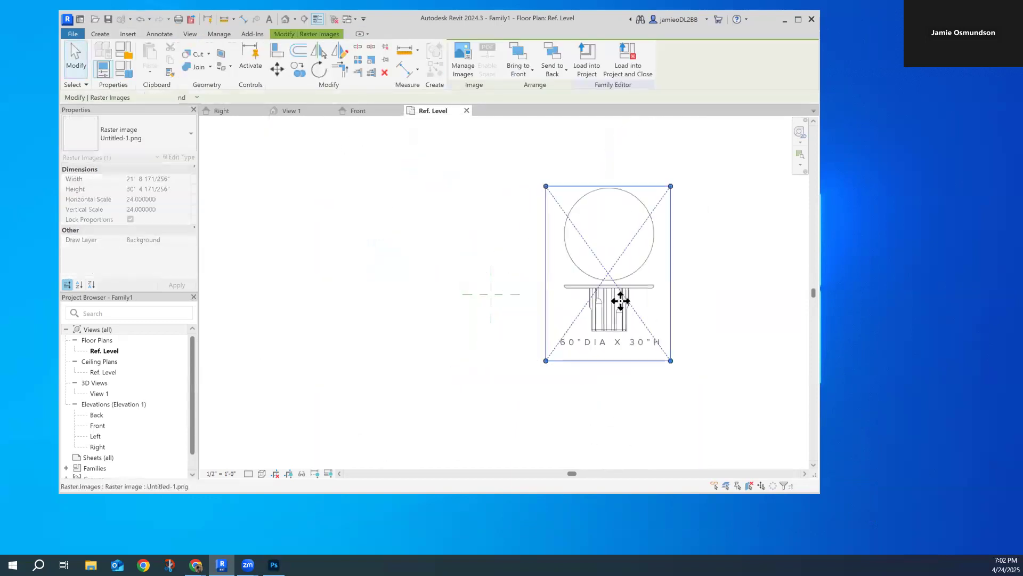
Scale the table image using the two upper corners of the tabletop's side view so it matches the labelled 60" diameter.
{"action": "scroll", "coordinate": [618, 332], "scroll_direction": "up", "scroll_amount": 3}
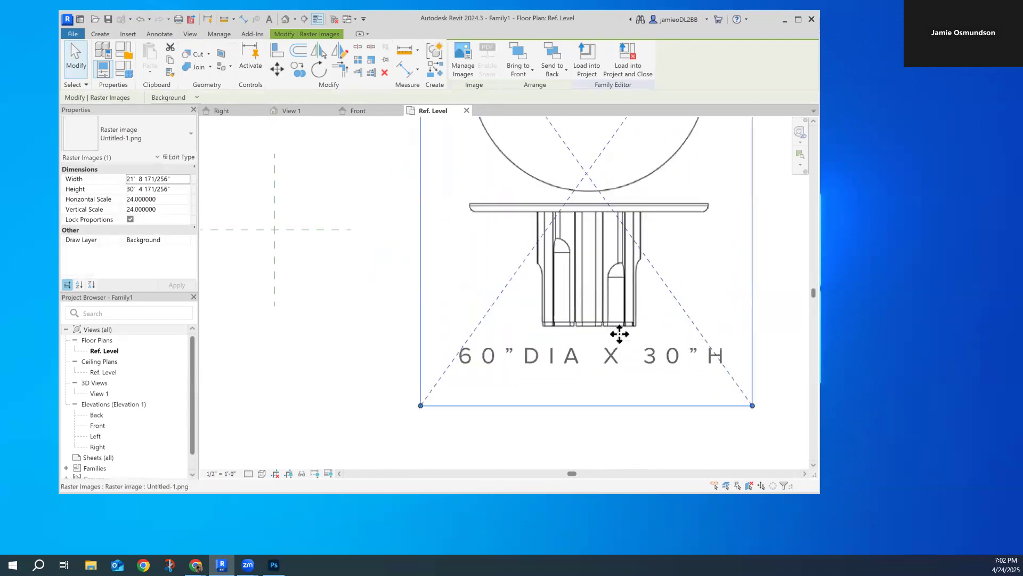
{"action": "scroll", "coordinate": [619, 334], "scroll_direction": "up", "scroll_amount": 1}
{"action": "scroll", "coordinate": [613, 330], "scroll_direction": "down", "scroll_amount": 5}
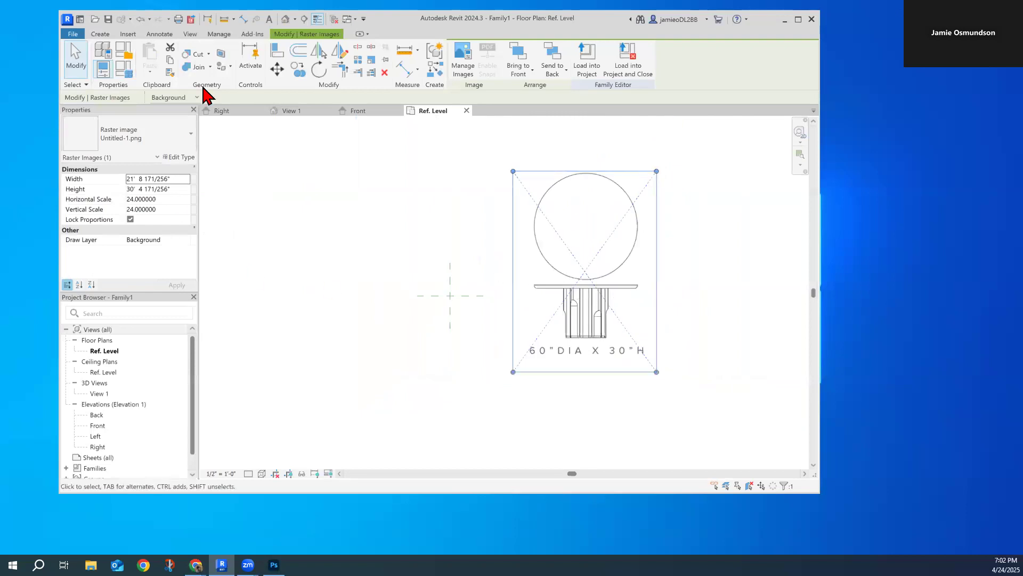
{"action": "left_click", "coordinate": [371, 60]}
{"action": "scroll", "coordinate": [530, 319], "scroll_direction": "up", "scroll_amount": 2}
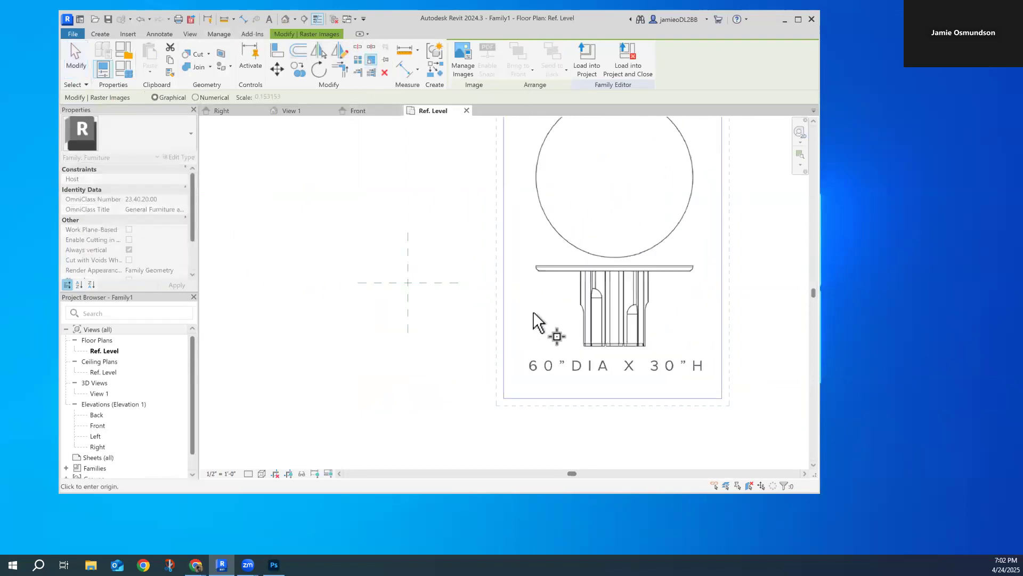
{"action": "scroll", "coordinate": [533, 312], "scroll_direction": "up", "scroll_amount": 2}
{"action": "scroll", "coordinate": [536, 239], "scroll_direction": "up", "scroll_amount": 3}
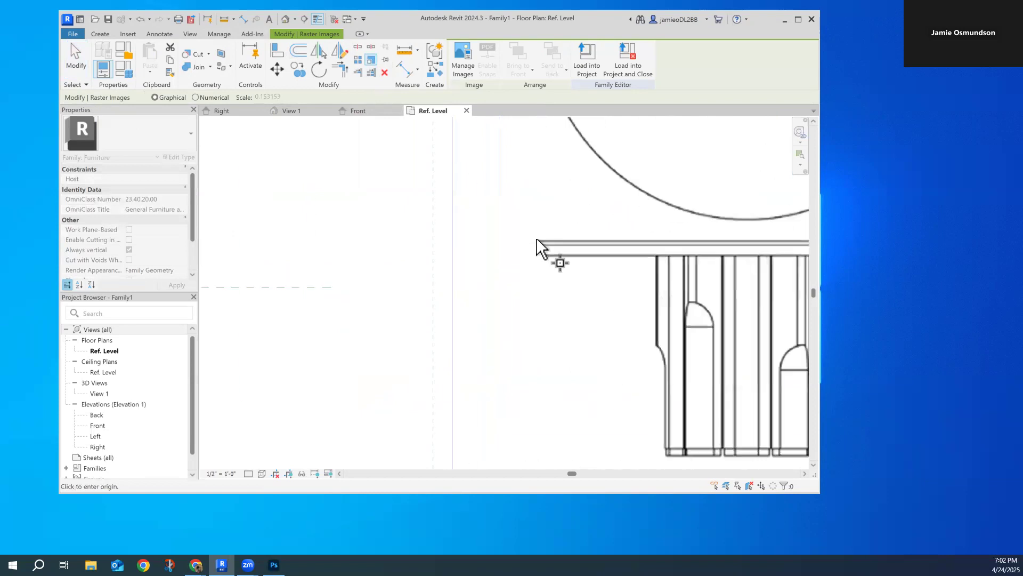
{"action": "left_click", "coordinate": [538, 238]}
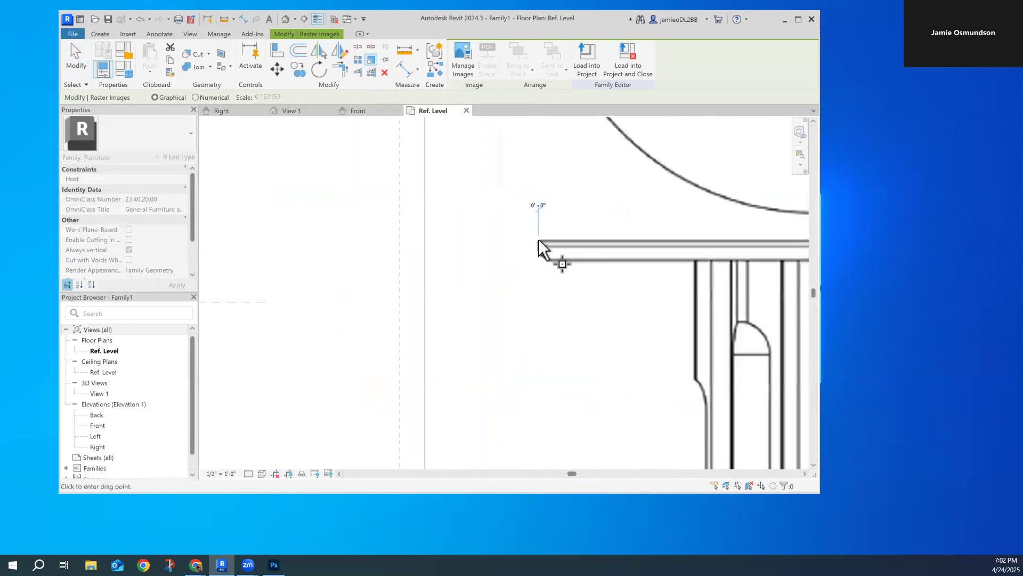
{"action": "scroll", "coordinate": [455, 272], "scroll_direction": "down", "scroll_amount": 3}
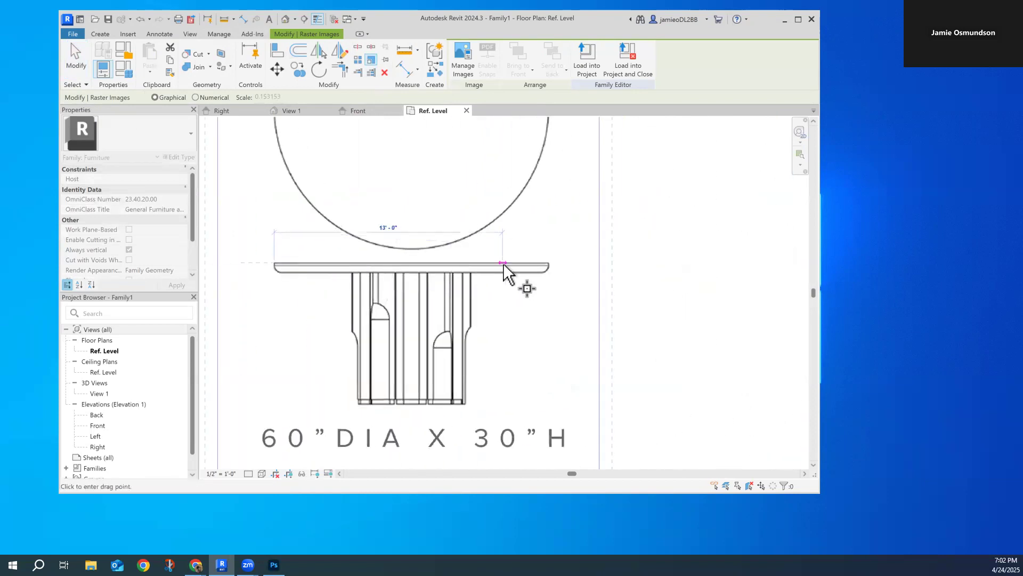
{"action": "scroll", "coordinate": [548, 262], "scroll_direction": "up", "scroll_amount": 4}
{"action": "left_click", "coordinate": [548, 263]}
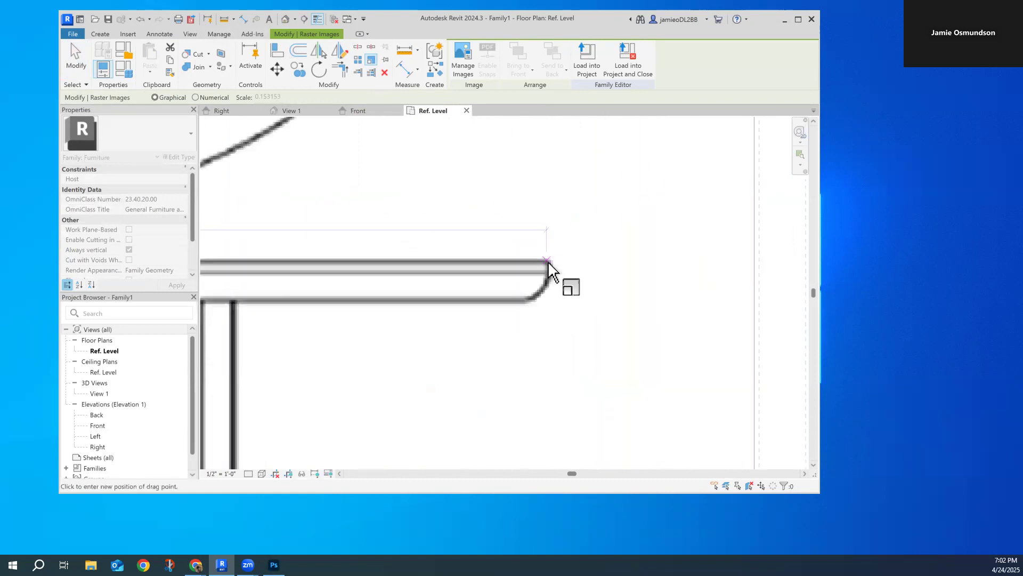
{"action": "left_click", "coordinate": [548, 263]}
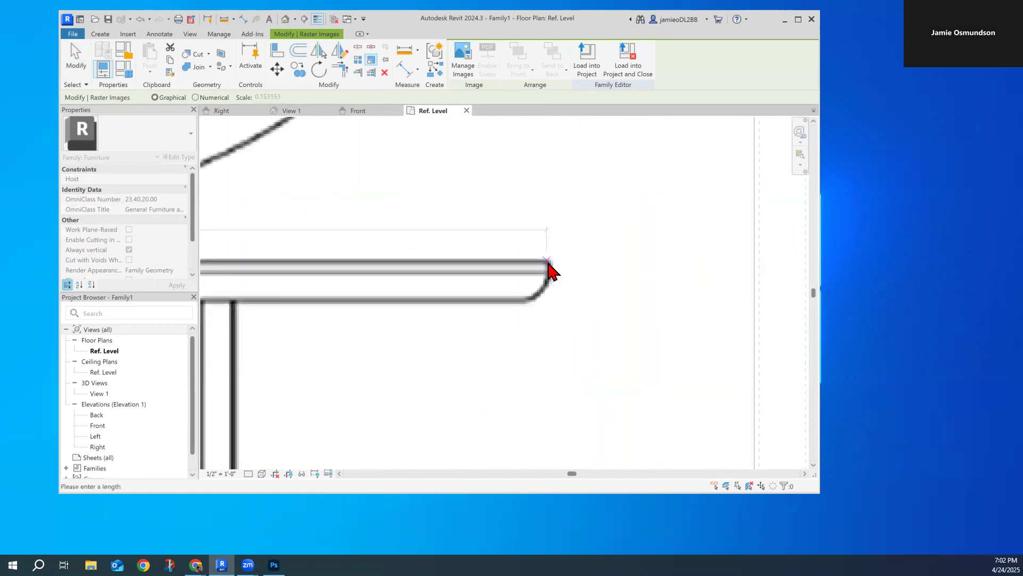
{"action": "key", "text": "Return"}
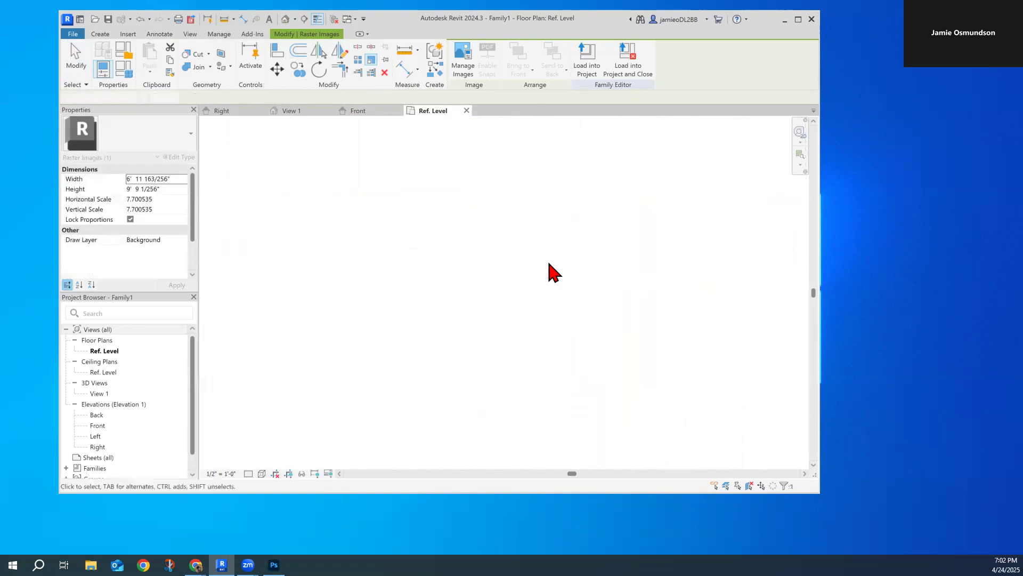
Measure the tabletop's width in the scaled image from one upper corner to the other.
{"action": "scroll", "coordinate": [485, 300], "scroll_direction": "down", "scroll_amount": 4}
{"action": "middle_click_drag", "start_coordinate": [417, 296], "coordinate": [507, 274]}
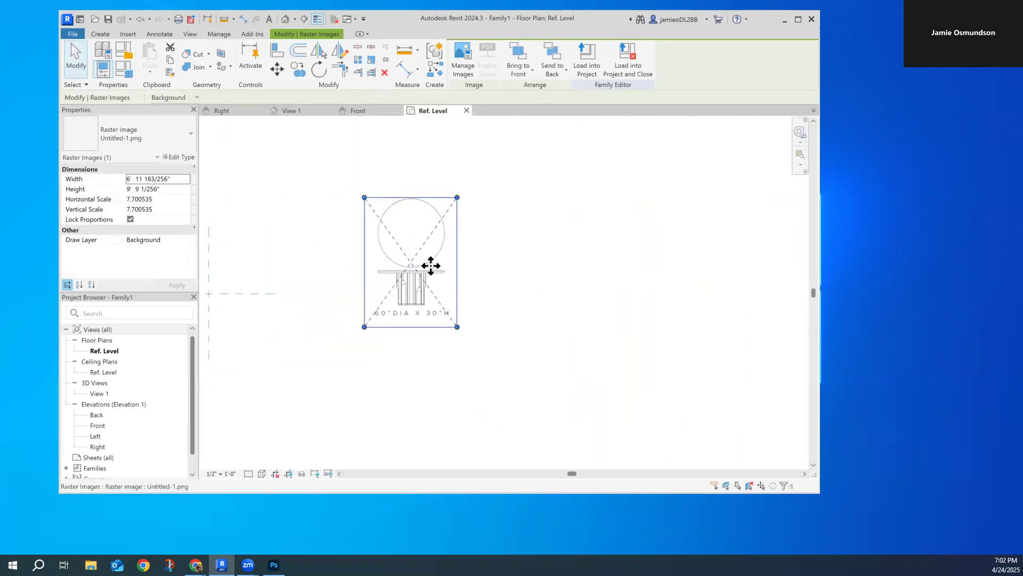
{"action": "scroll", "coordinate": [430, 265], "scroll_direction": "up", "scroll_amount": 4}
{"action": "left_click", "coordinate": [224, 19]}
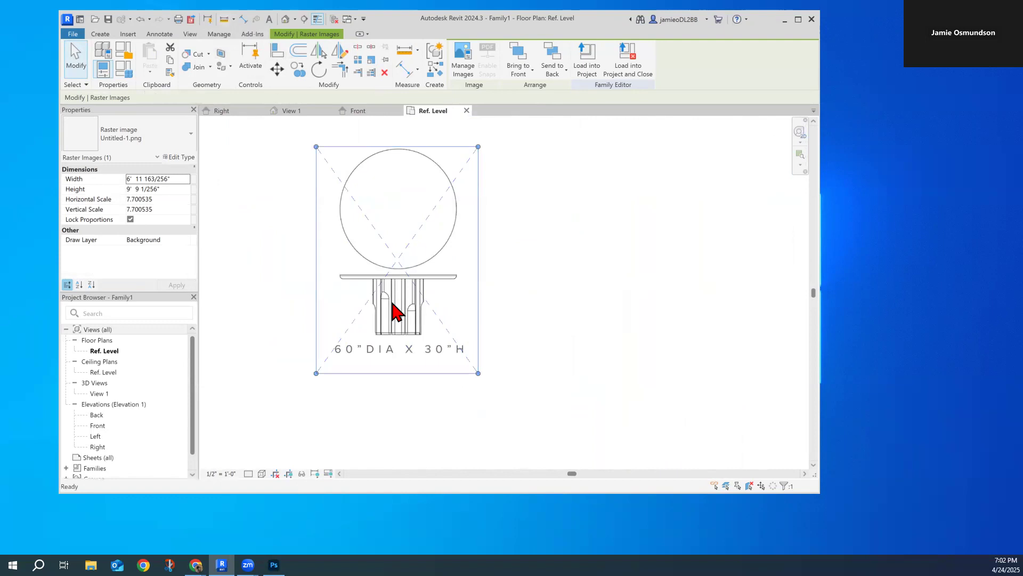
{"action": "scroll", "coordinate": [341, 283], "scroll_direction": "up", "scroll_amount": 5}
{"action": "left_click", "coordinate": [325, 271]}
{"action": "scroll", "coordinate": [521, 254], "scroll_direction": "down", "scroll_amount": 4}
{"action": "scroll", "coordinate": [687, 261], "scroll_direction": "up", "scroll_amount": 4}
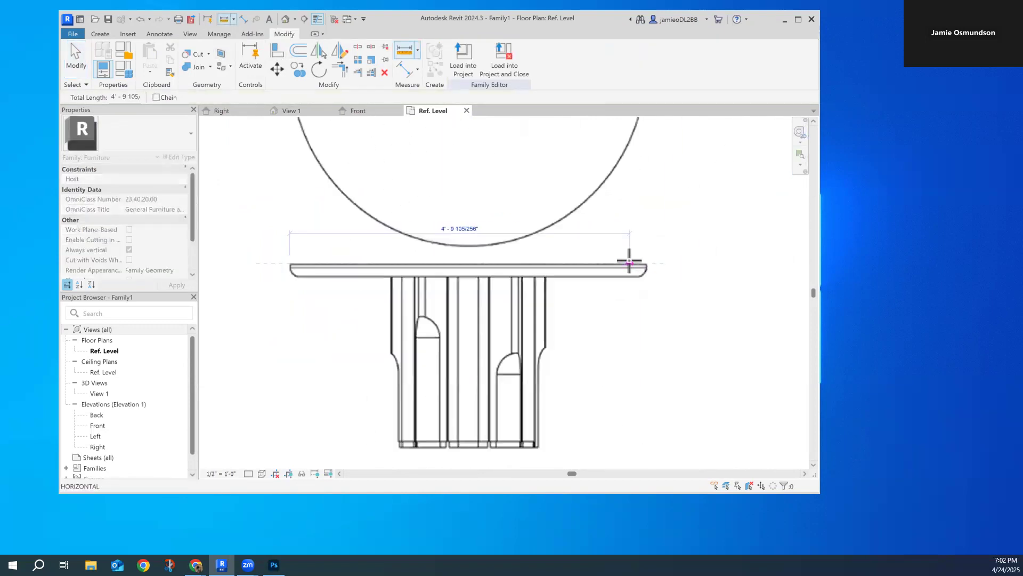
{"action": "left_click", "coordinate": [651, 265]}
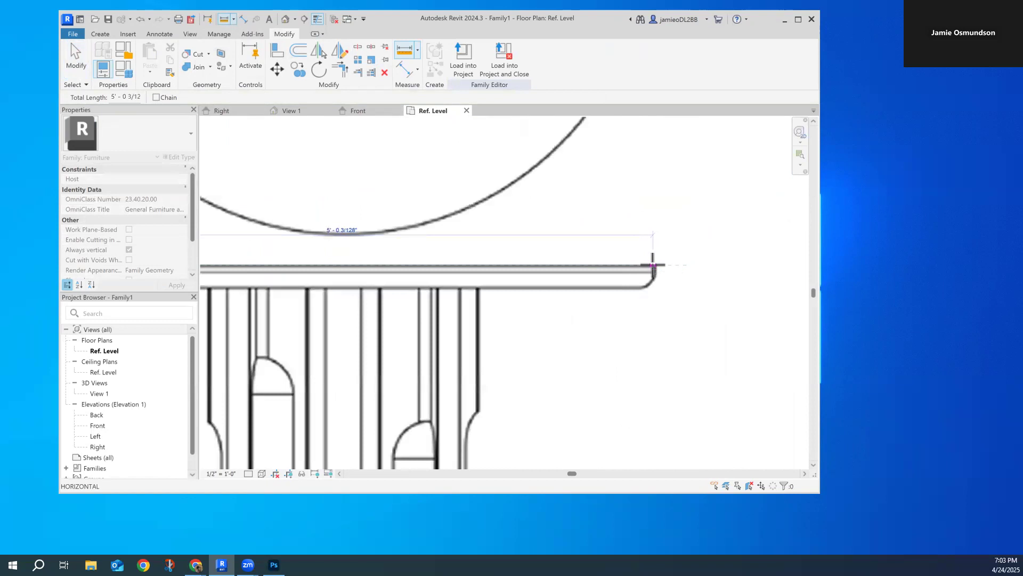
{"action": "key", "text": "Escape"}
{"action": "key", "text": "Escape"}
{"action": "scroll", "coordinate": [528, 308], "scroll_direction": "down", "scroll_amount": 6}
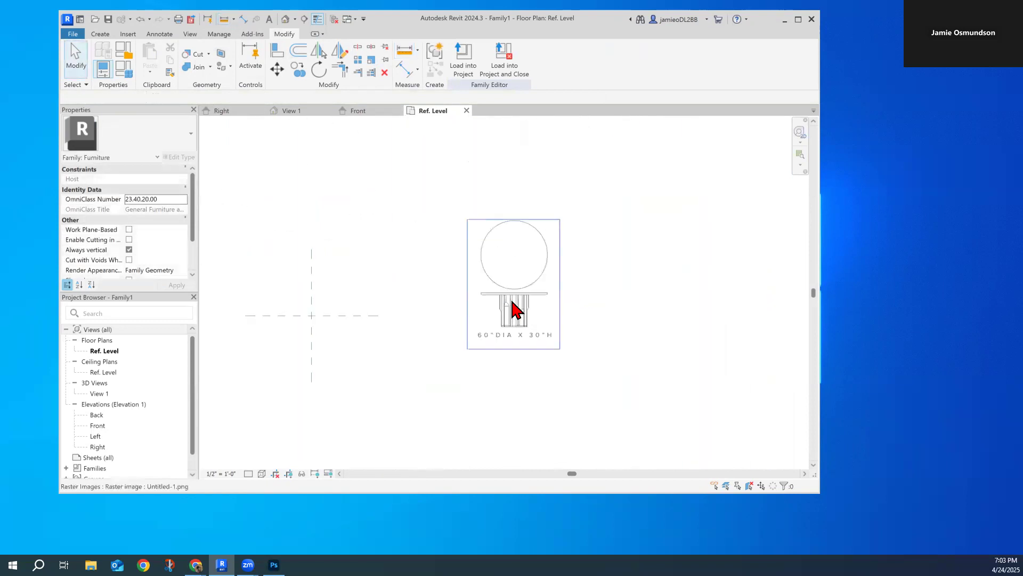
Move the scaled table image closer to the intersection of the reference planes.
{"action": "left_click", "coordinate": [556, 288]}
{"action": "left_click_drag", "start_coordinate": [520, 298], "coordinate": [475, 320]}
{"action": "scroll", "coordinate": [436, 349], "scroll_direction": "down", "scroll_amount": 1}
{"action": "middle_click_drag", "start_coordinate": [454, 342], "coordinate": [427, 307]}
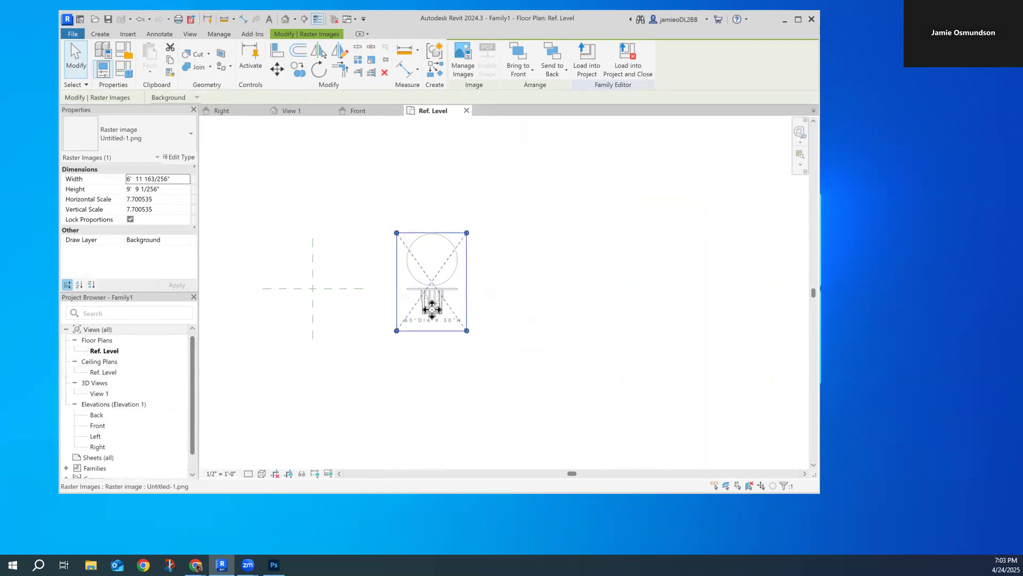
Paste the scaled table image into the Front elevation and move its side view over the centre reference plane and Ref. Level.
{"action": "left_click_drag", "start_coordinate": [432, 310], "coordinate": [431, 310]}
{"action": "double_click", "coordinate": [98, 425]}
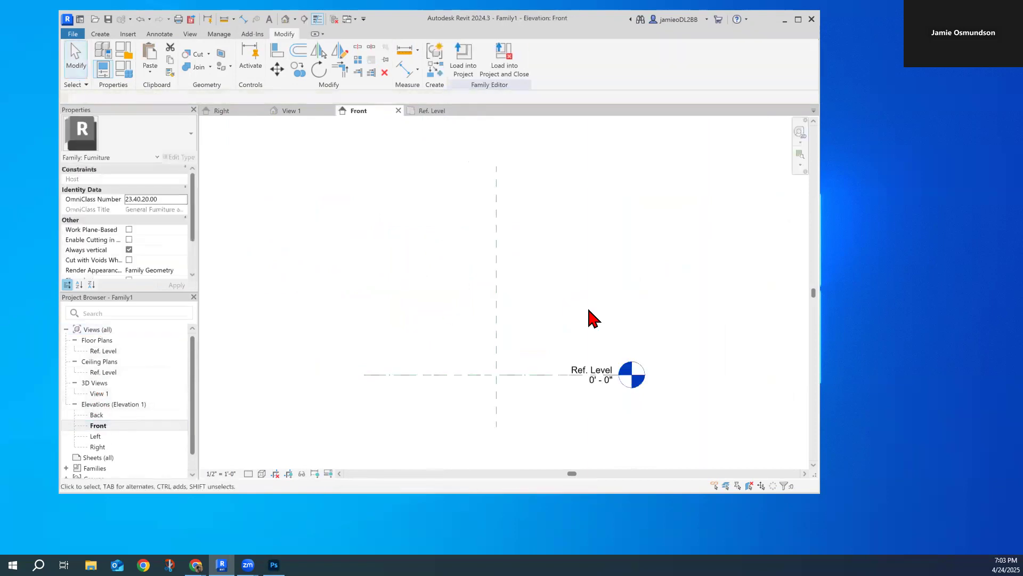
{"action": "key", "text": "ctrl+v"}
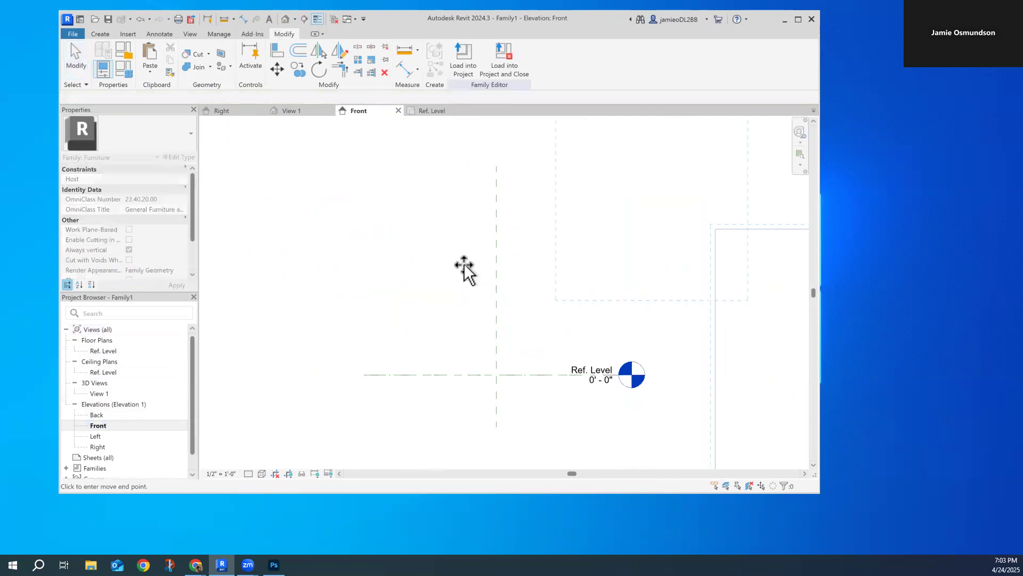
{"action": "left_click", "coordinate": [667, 237]}
{"action": "scroll", "coordinate": [681, 245], "scroll_direction": "up", "scroll_amount": 3}
{"action": "scroll", "coordinate": [693, 243], "scroll_direction": "down", "scroll_amount": 5}
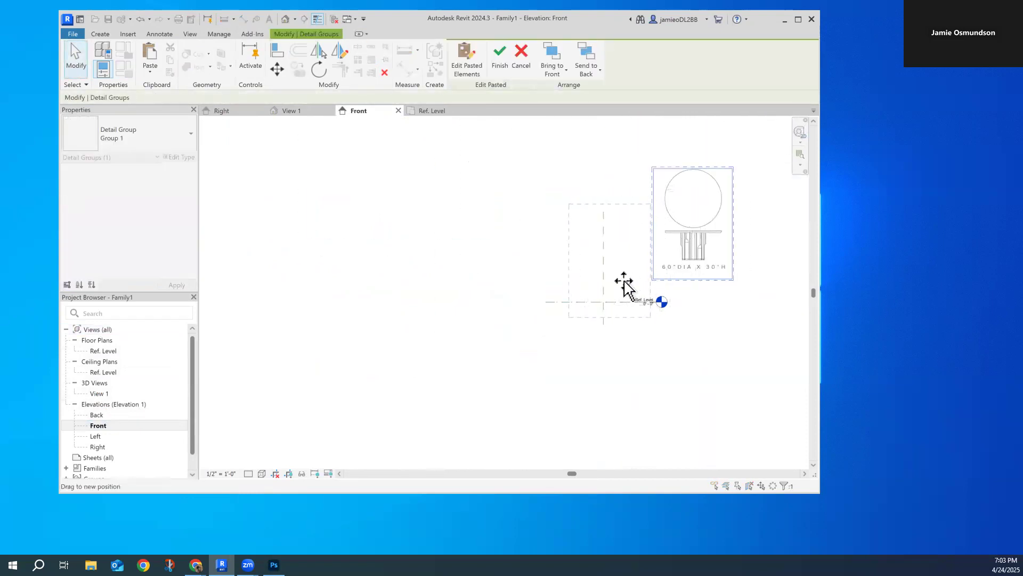
{"action": "scroll", "coordinate": [618, 277], "scroll_direction": "up", "scroll_amount": 4}
{"action": "left_click_drag", "start_coordinate": [600, 292], "coordinate": [589, 308]}
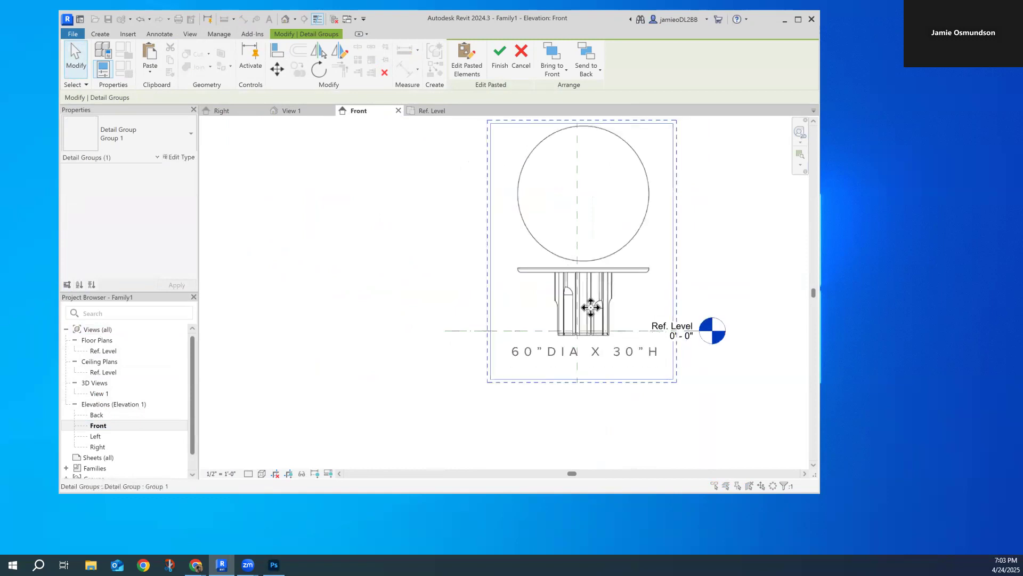
Nudge the pasted image until the table is centred on the vertical reference plane with its base on the Ref. Level line.
{"action": "key", "text": "Left"}
{"action": "key", "text": "Left"}
{"action": "key", "text": "Up"}
{"action": "key", "text": "Up"}
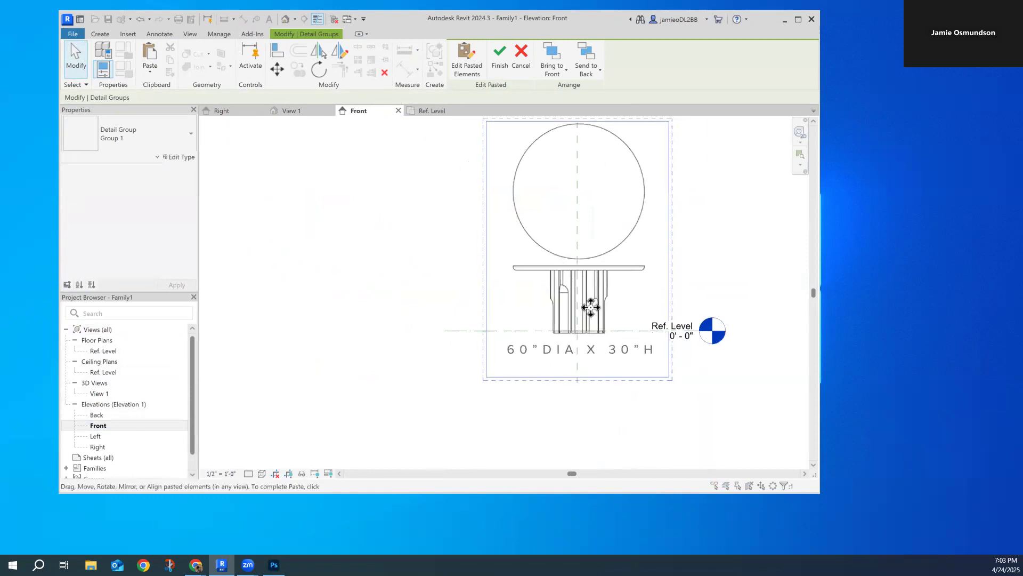
{"action": "scroll", "coordinate": [590, 307], "scroll_direction": "up", "scroll_amount": 4}
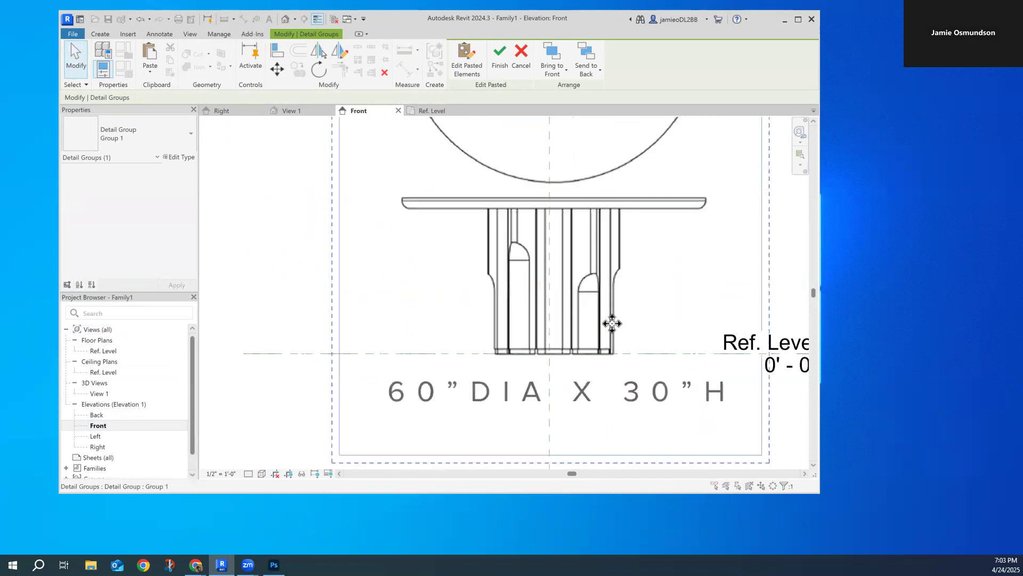
{"action": "key", "text": "Left"}
{"action": "key", "text": "Left"}
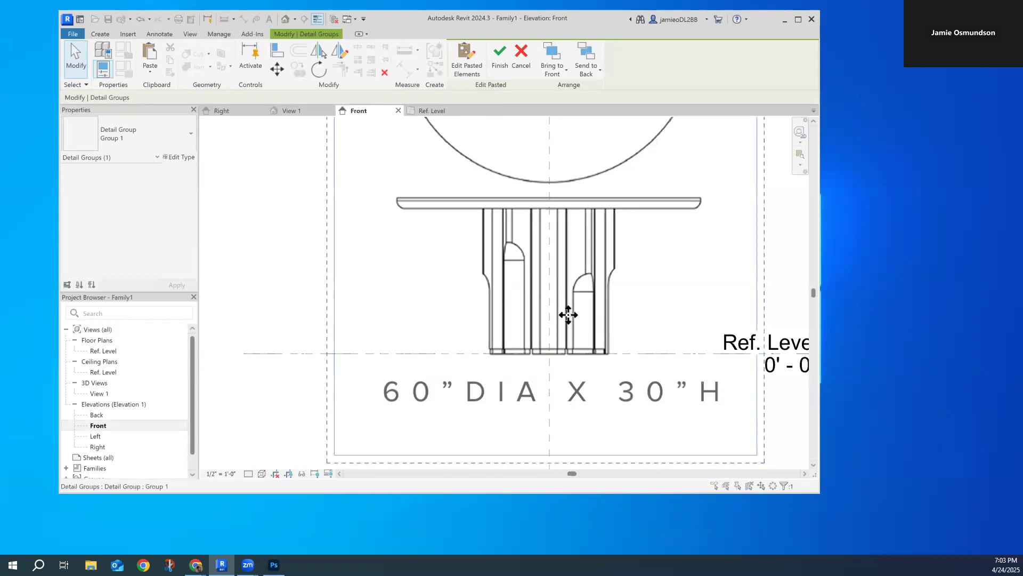
Examine the tabletop's rounded edge in the pasted image, and finish placing the image.
{"action": "scroll", "coordinate": [518, 286], "scroll_direction": "down", "scroll_amount": 4}
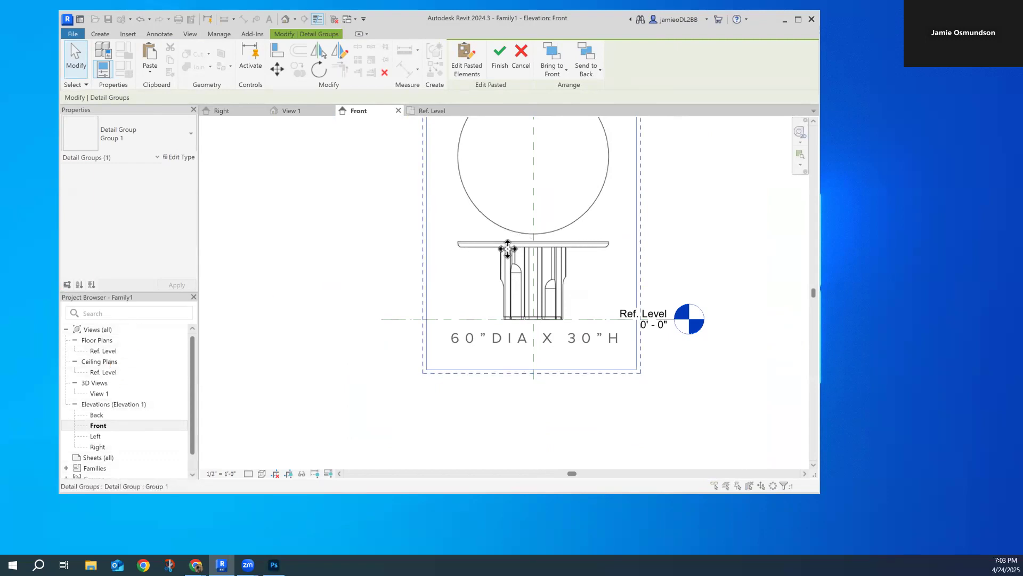
{"action": "scroll", "coordinate": [461, 239], "scroll_direction": "up", "scroll_amount": 5}
{"action": "mouse_move", "coordinate": [446, 246]}
{"action": "left_mouse_down"}
{"action": "mouse_move", "coordinate": [452, 258]}
{"action": "mouse_move", "coordinate": [442, 246]}
{"action": "left_mouse_up"}
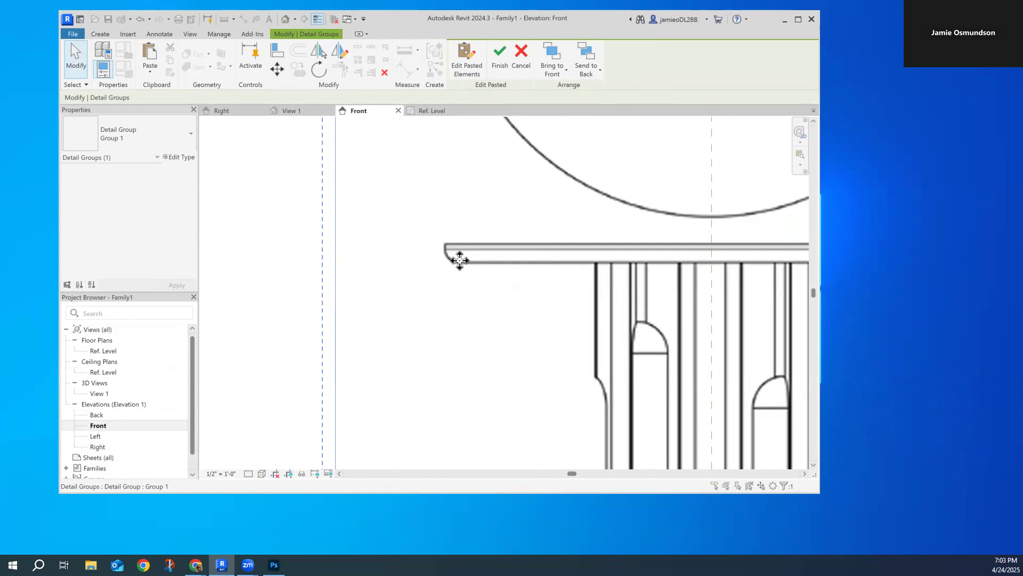
{"action": "scroll", "coordinate": [454, 264], "scroll_direction": "down", "scroll_amount": 3}
{"action": "scroll", "coordinate": [453, 270], "scroll_direction": "down", "scroll_amount": 2}
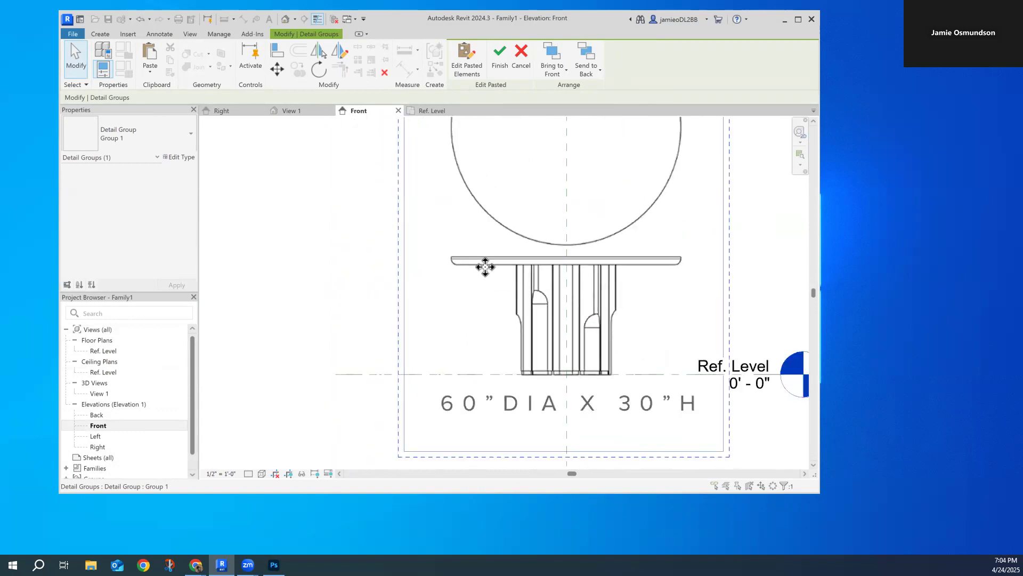
{"action": "left_click", "coordinate": [100, 36]}
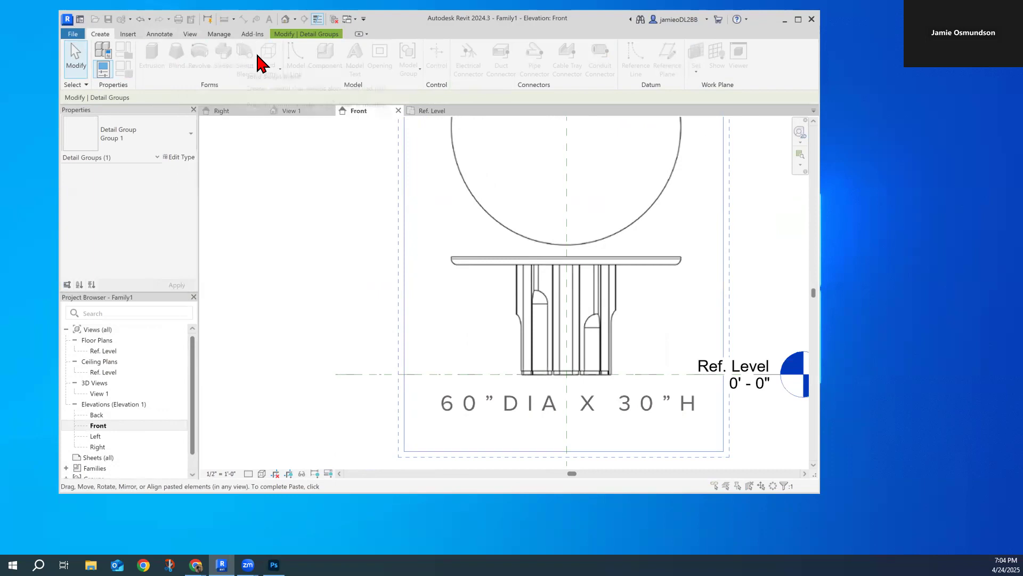
{"action": "left_click", "coordinate": [282, 33]}
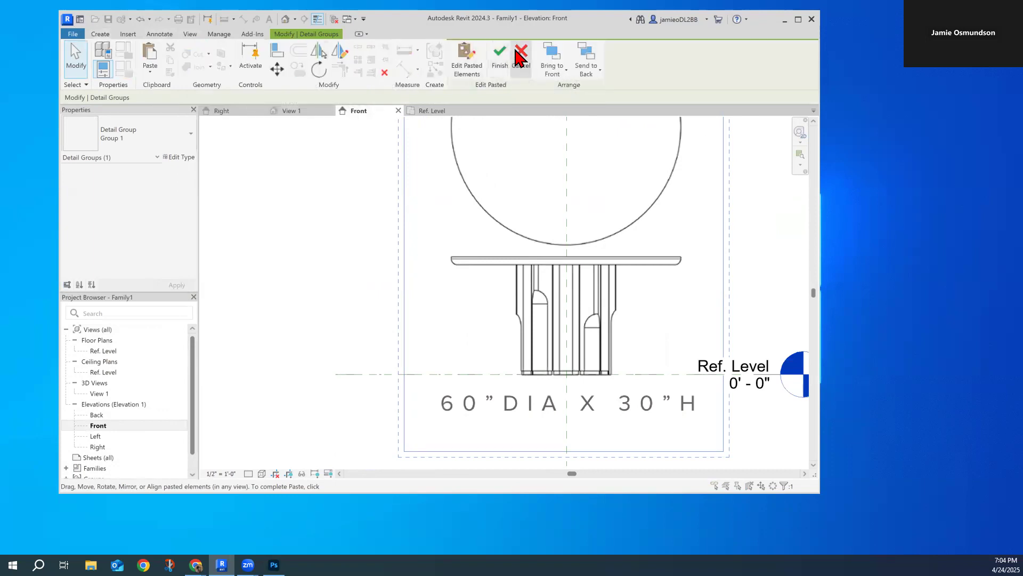
{"action": "left_click", "coordinate": [500, 59]}
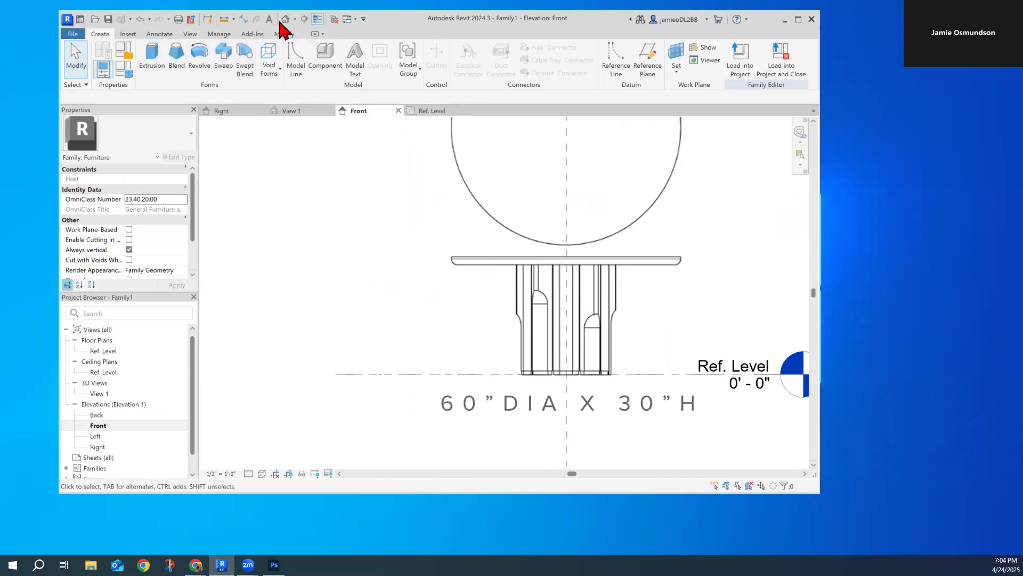
Measure the table's height along the centre reference plane from Ref. Level to the tabletop's upper surface.
{"action": "left_click", "coordinate": [224, 19]}
{"action": "left_click", "coordinate": [566, 374]}
{"action": "left_click", "coordinate": [566, 260]}
{"action": "scroll", "coordinate": [566, 258], "scroll_direction": "up", "scroll_amount": 4}
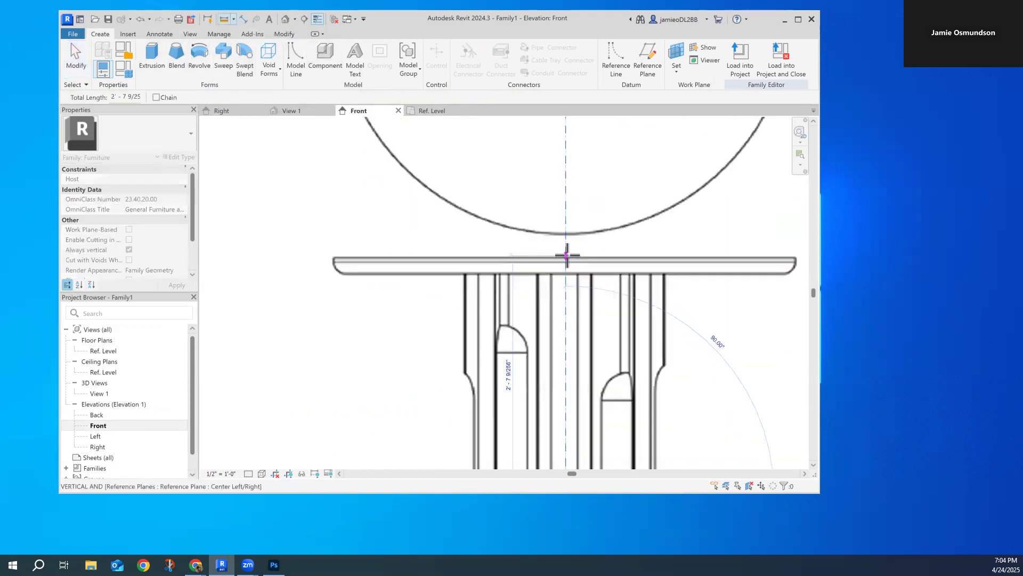
{"action": "scroll", "coordinate": [564, 256], "scroll_direction": "down", "scroll_amount": 2}
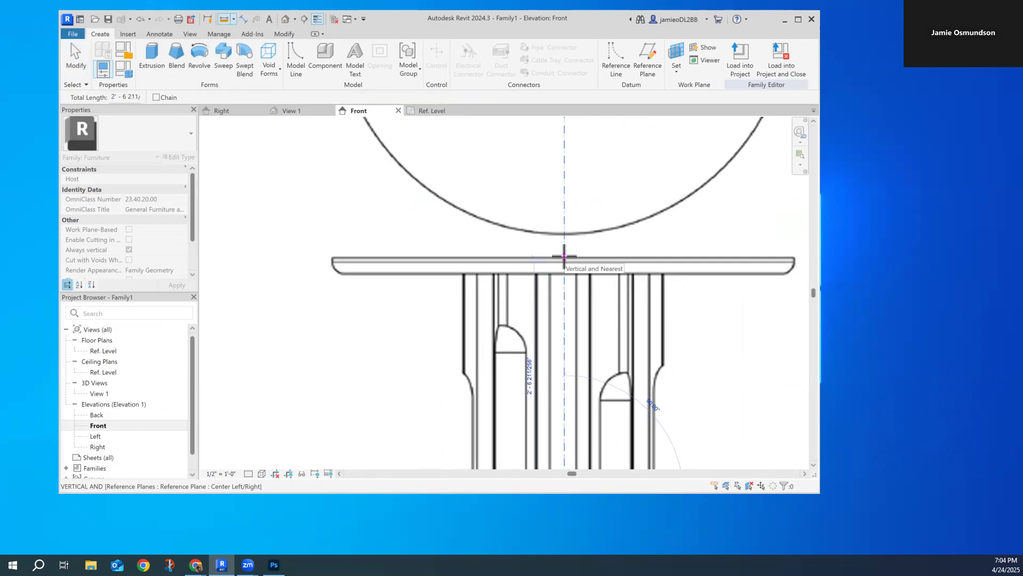
{"action": "key", "text": "Escape"}
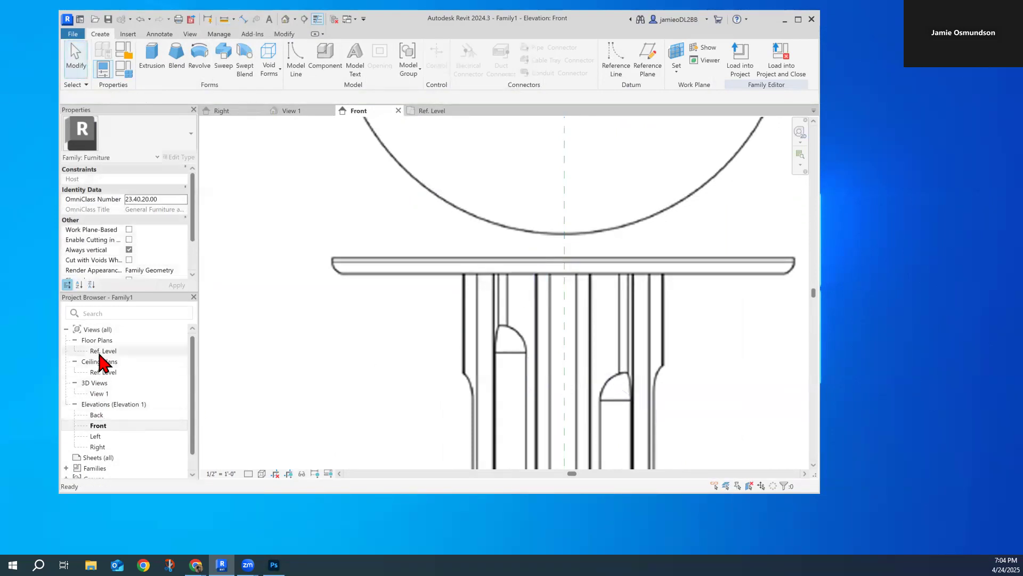
In the Ref. Level floor plan, move the table image slightly closer to the crossing reference planes.
{"action": "left_click", "coordinate": [103, 352]}
{"action": "double_click", "coordinate": [102, 352]}
{"action": "mouse_move", "coordinate": [423, 290]}
{"action": "left_mouse_down"}
{"action": "mouse_move", "coordinate": [363, 315]}
{"action": "mouse_move", "coordinate": [320, 312]}
{"action": "mouse_move", "coordinate": [523, 305]}
{"action": "mouse_move", "coordinate": [402, 290]}
{"action": "left_mouse_up"}
Create an extrusion for the tabletop from a circle of 30" radius centred on the intersection of the reference planes.
{"action": "left_click", "coordinate": [101, 34]}
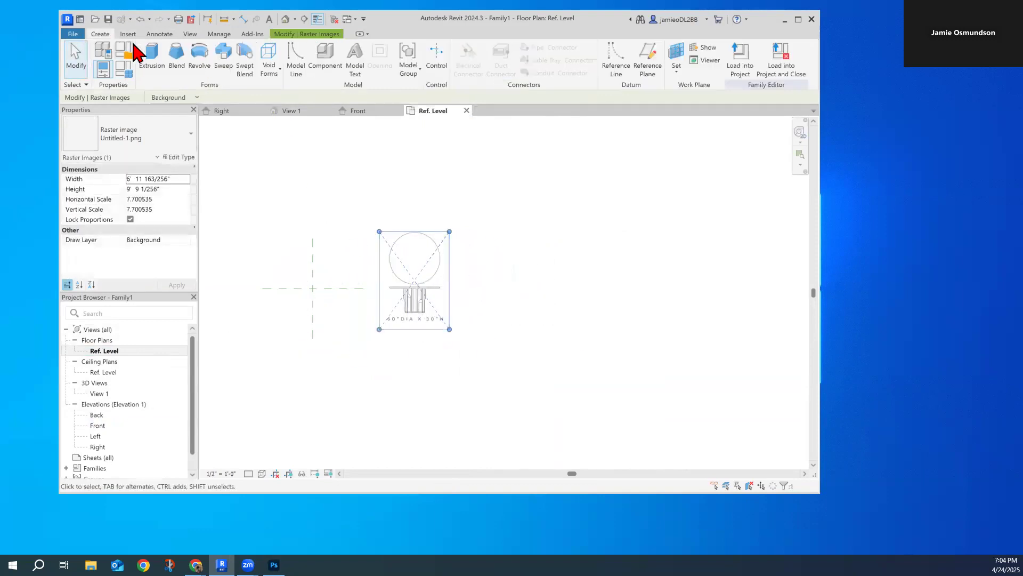
{"action": "left_click", "coordinate": [152, 57]}
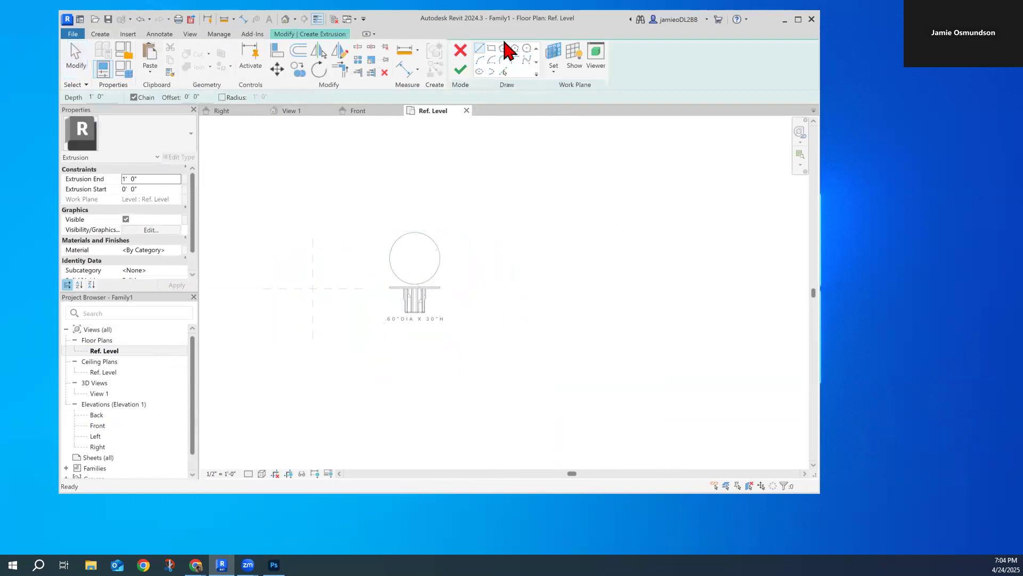
{"action": "left_click", "coordinate": [527, 49]}
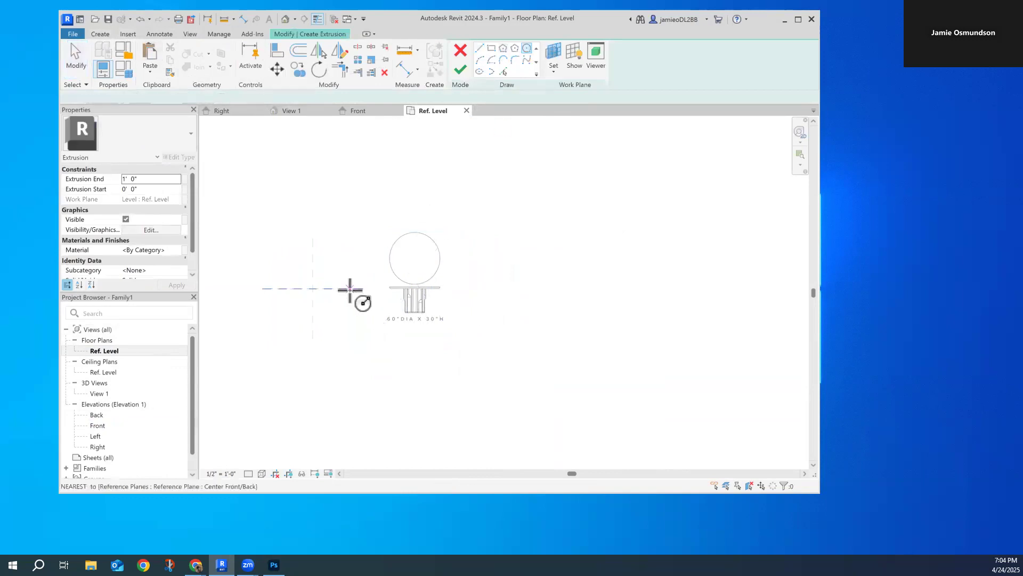
{"action": "left_click", "coordinate": [312, 289]}
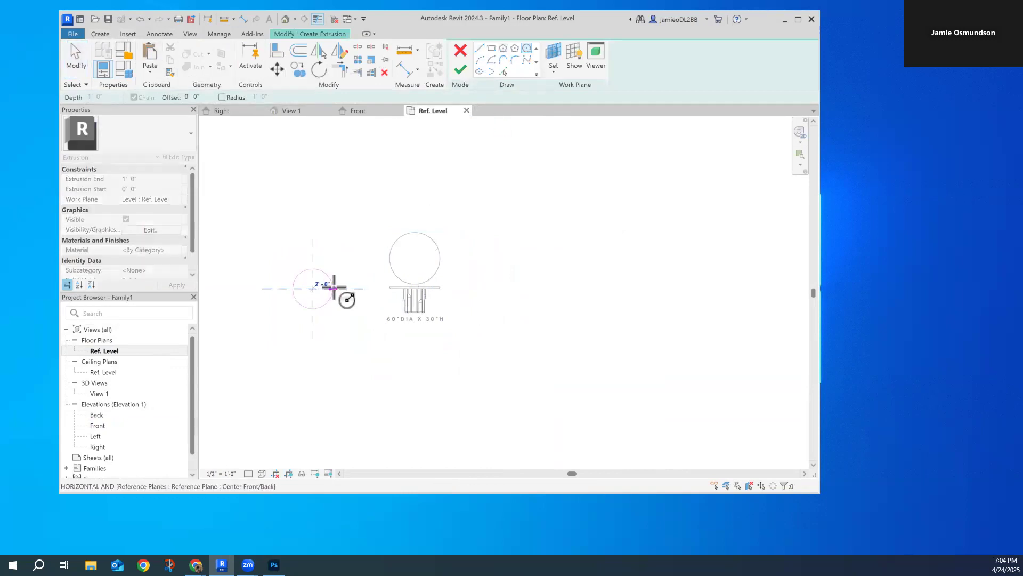
{"action": "type", "text": "30"}
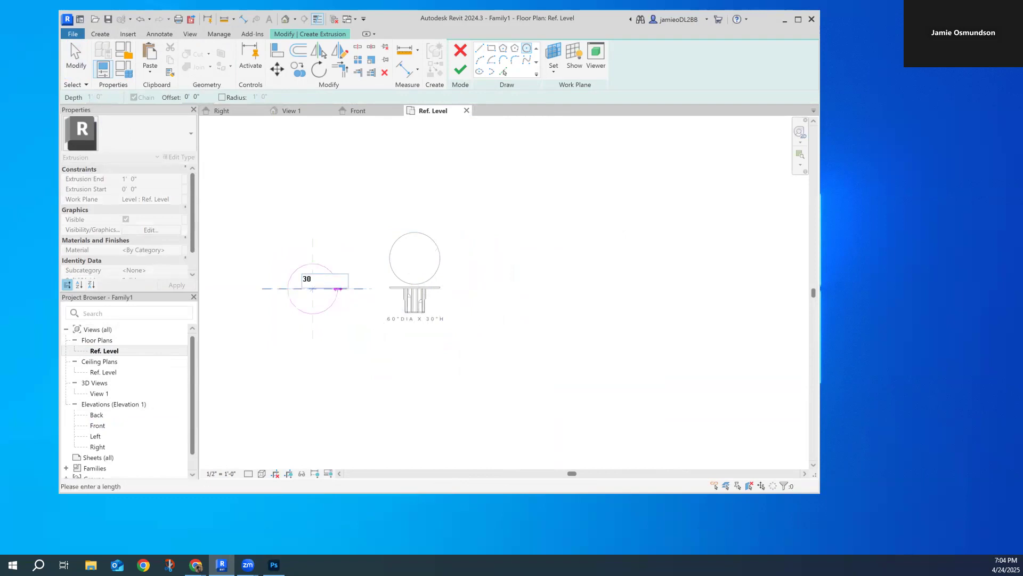
{"action": "type", "text": "\""}
{"action": "key", "text": "Return"}
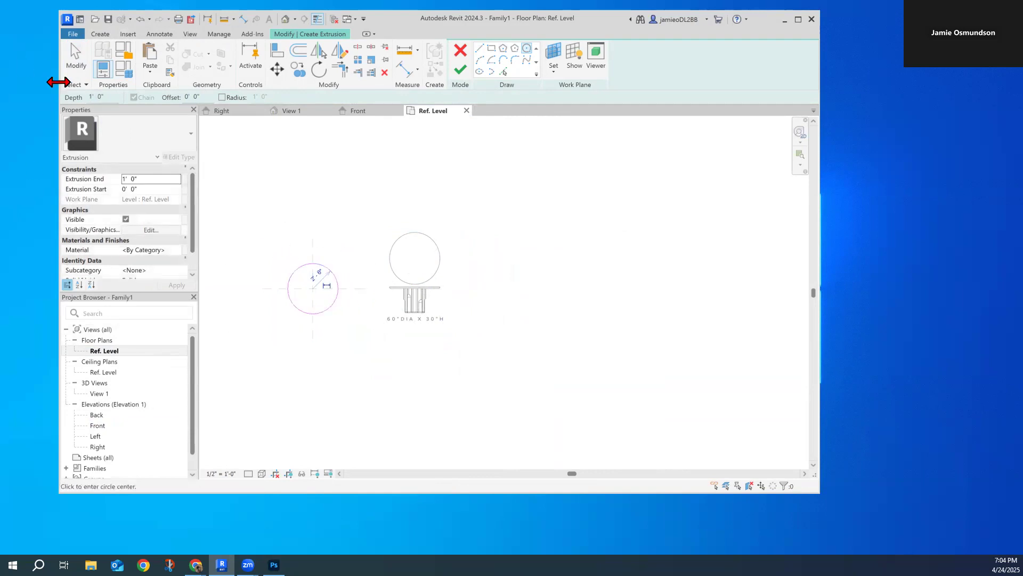
{"action": "left_click", "coordinate": [149, 179]}
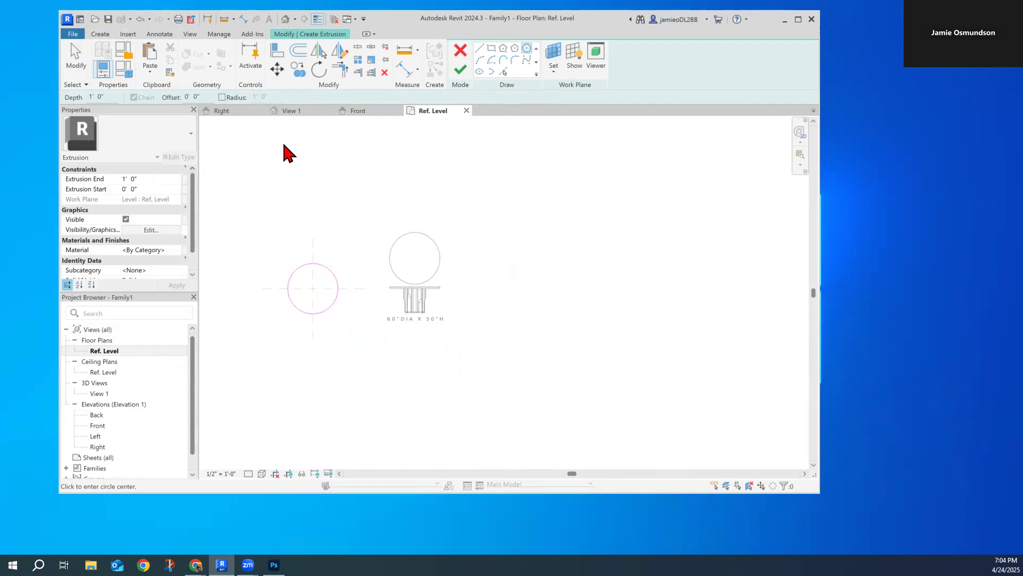
{"action": "left_click", "coordinate": [460, 70]}
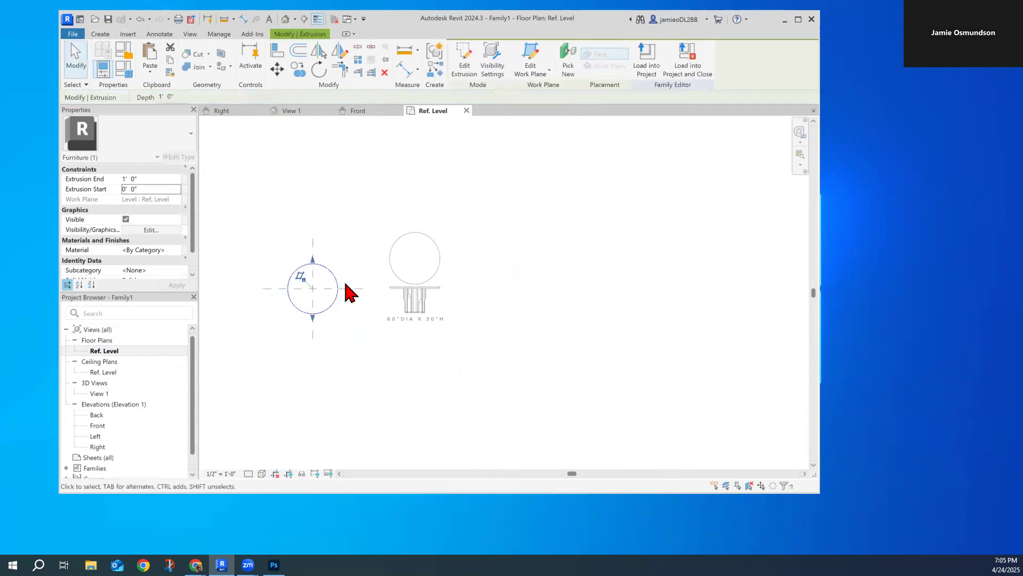
Detach the extrusion from its work plane and stretch it in the Front elevation to the drawn tabletop, about 2' 4.6" to 2' 6.9" high.
{"action": "left_click", "coordinate": [300, 276]}
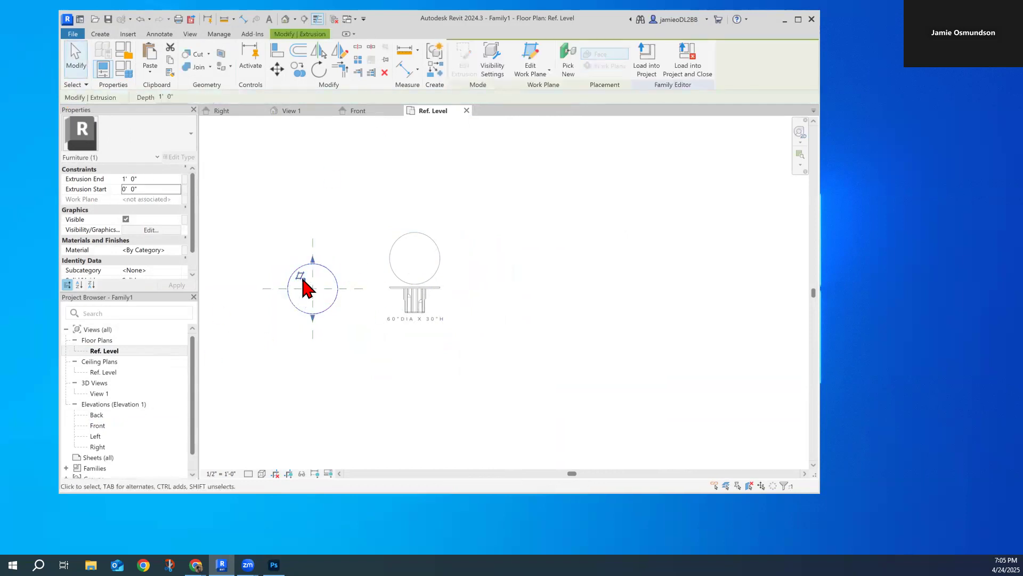
{"action": "double_click", "coordinate": [106, 425]}
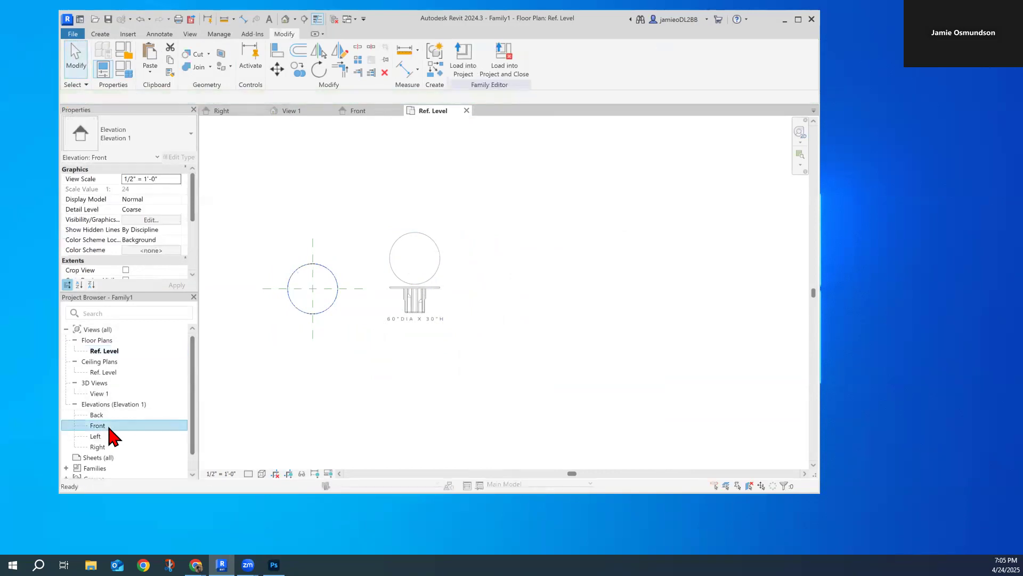
{"action": "scroll", "coordinate": [496, 274], "scroll_direction": "down", "scroll_amount": 3}
{"action": "left_click_drag", "start_coordinate": [529, 334], "coordinate": [523, 263]}
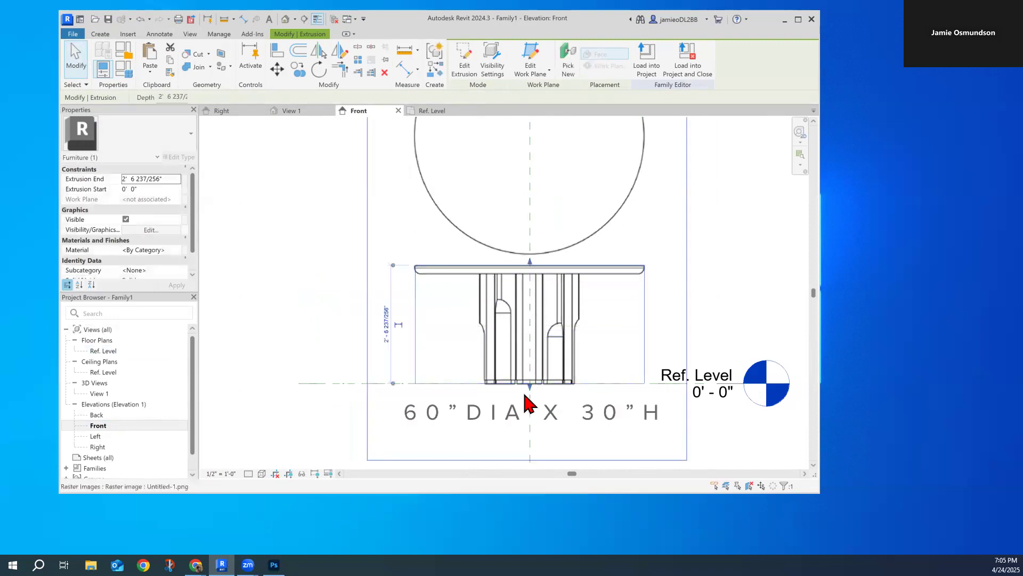
{"action": "left_click_drag", "start_coordinate": [529, 383], "coordinate": [518, 273]}
{"action": "left_click", "coordinate": [726, 247]}
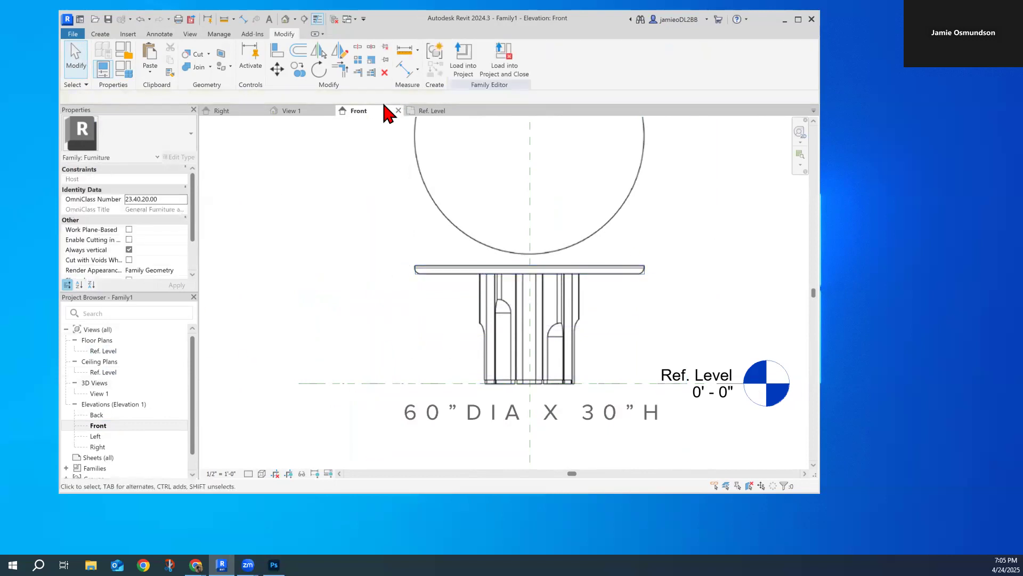
Open the default 3D view and examine the tabletop extrusion from several angles.
{"action": "left_click", "coordinate": [285, 20]}
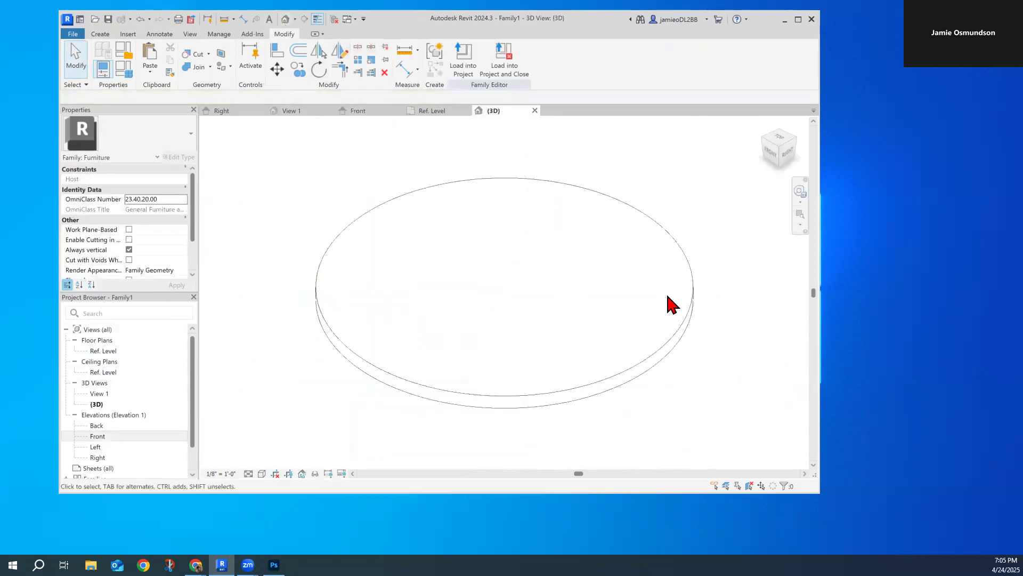
{"action": "left_click", "coordinate": [777, 141]}
{"action": "left_click_drag", "start_coordinate": [782, 158], "coordinate": [663, 449]}
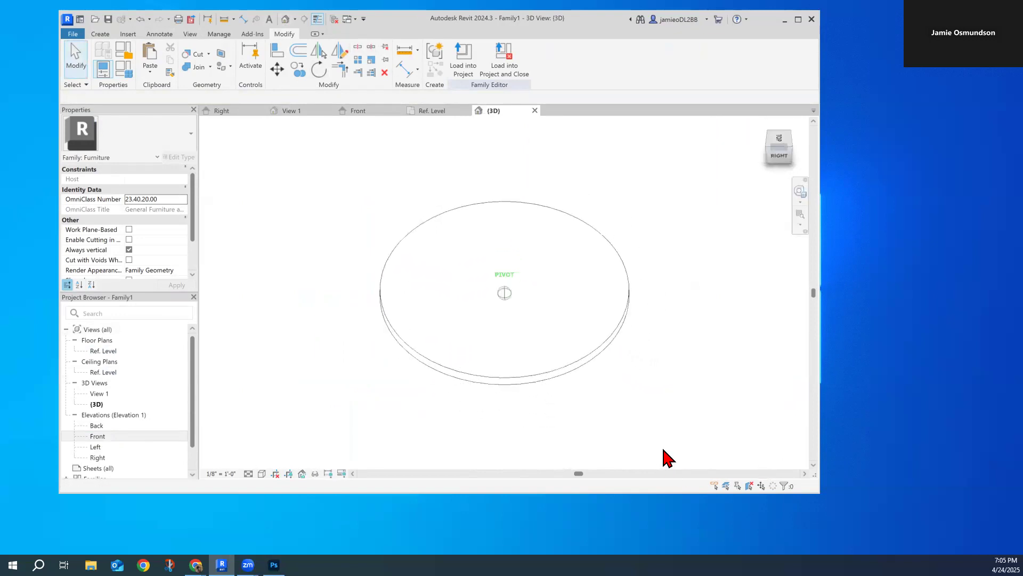
{"action": "scroll", "coordinate": [776, 158], "scroll_direction": "up", "scroll_amount": 2}
{"action": "left_click_drag", "start_coordinate": [773, 151], "coordinate": [624, 380]}
{"action": "scroll", "coordinate": [624, 380], "scroll_direction": "down", "scroll_amount": 5}
{"action": "middle_click_drag", "start_coordinate": [638, 386], "coordinate": [635, 300]}
{"action": "scroll", "coordinate": [565, 349], "scroll_direction": "up", "scroll_amount": 3}
Associate the tabletop extrusion's material with a new type-based family parameter named Table Material, grouped under Materials and Finishes.
{"action": "left_click", "coordinate": [424, 338]}
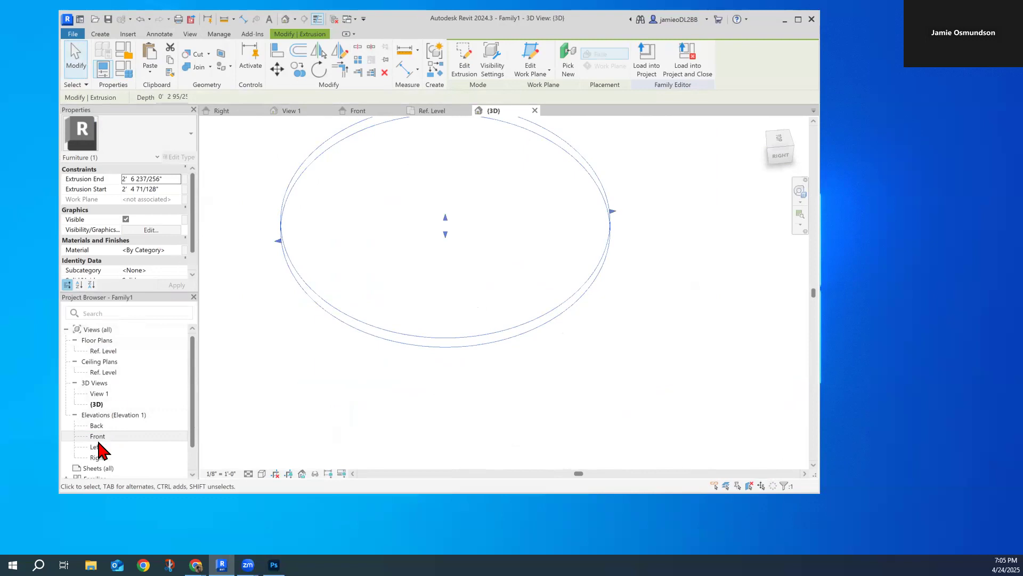
{"action": "left_click", "coordinate": [185, 252]}
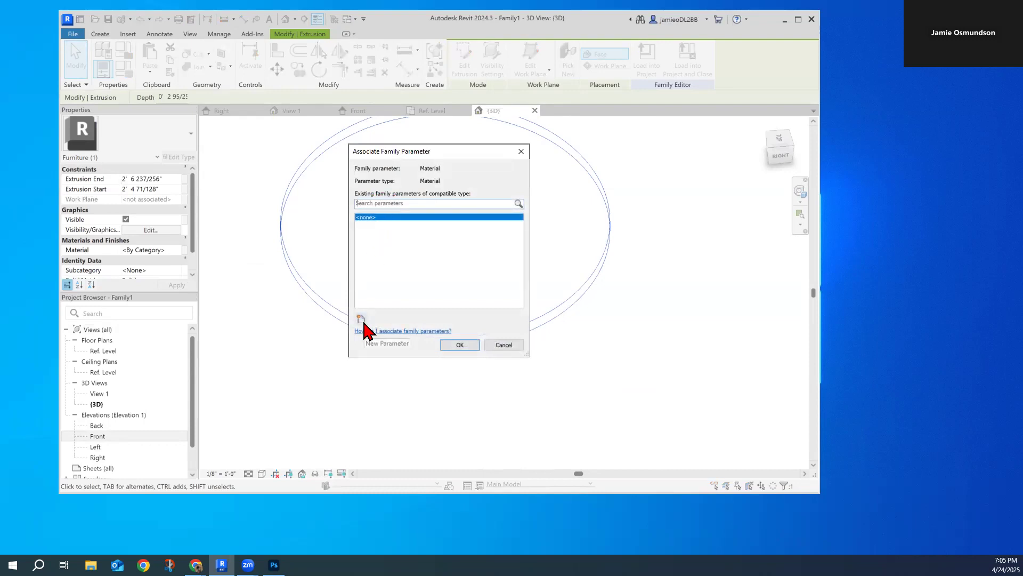
{"action": "left_click", "coordinate": [459, 345]}
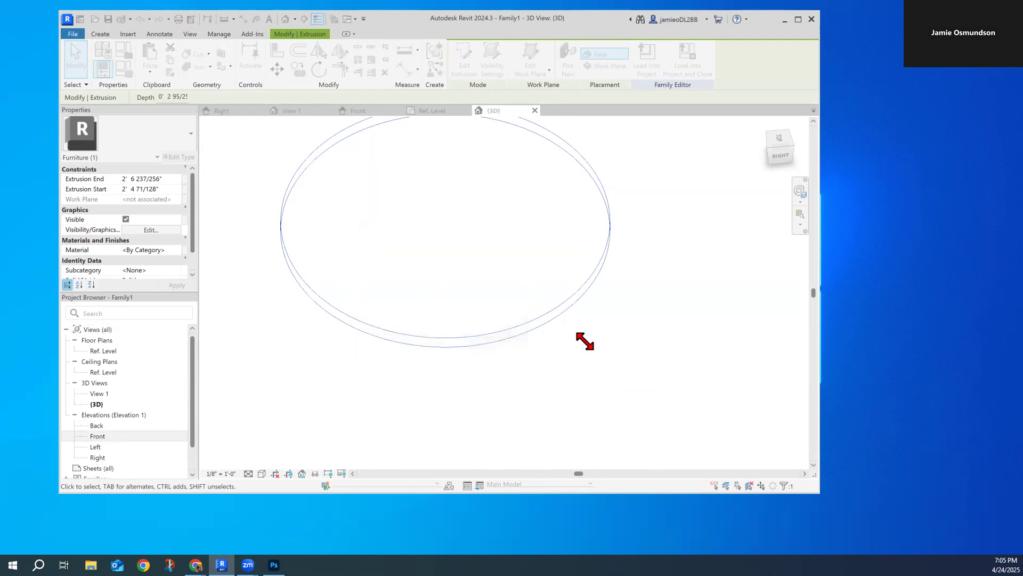
{"action": "left_click", "coordinate": [184, 251]}
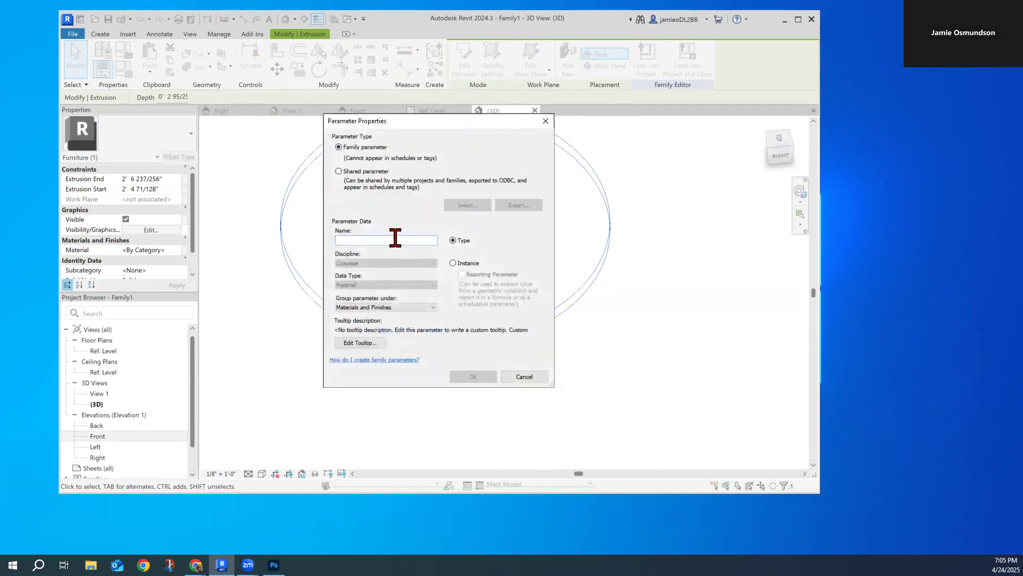
{"action": "type", "text": "Table Material"}
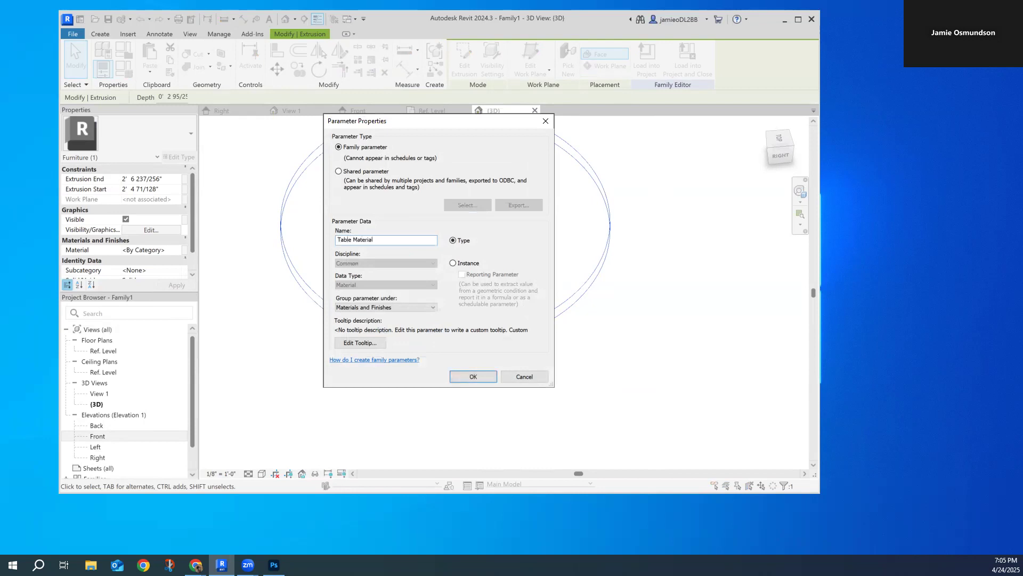
{"action": "left_click", "coordinate": [463, 376]}
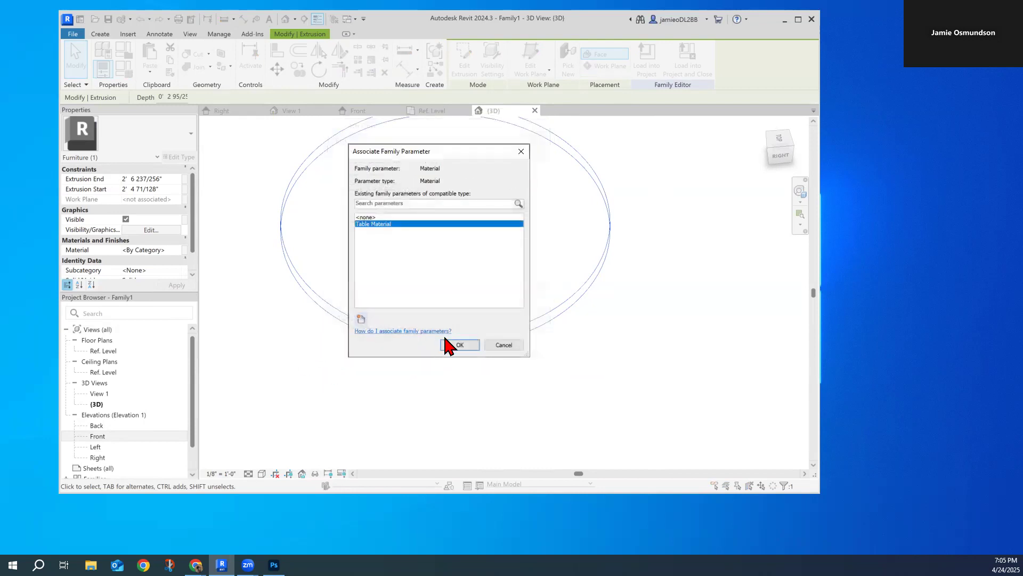
{"action": "left_click", "coordinate": [458, 345]}
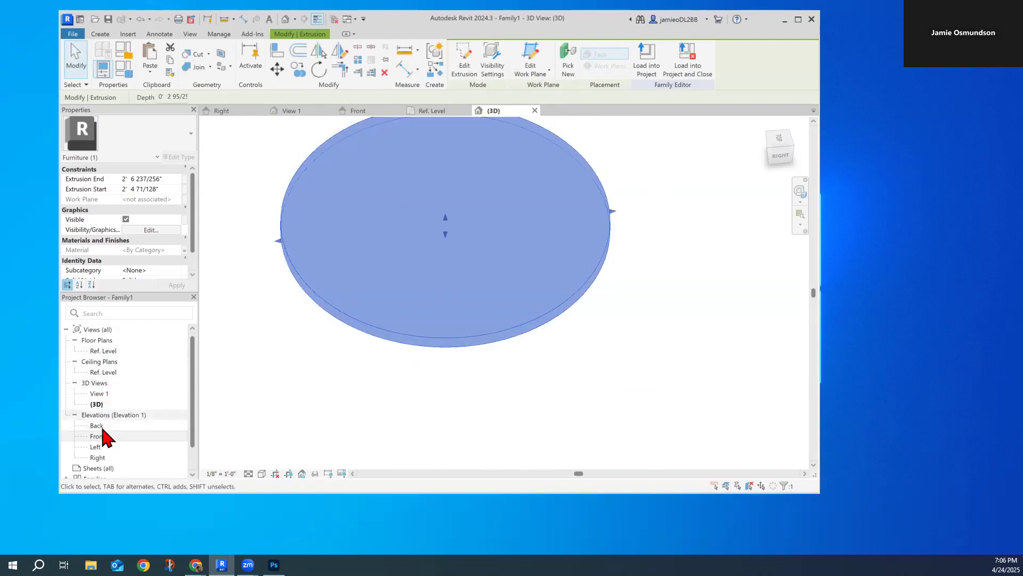
In the Ref. Level floor plan, start a Void Sweep and use the tabletop's circular edge as its picked path.
{"action": "double_click", "coordinate": [103, 351]}
{"action": "left_click", "coordinate": [216, 175]}
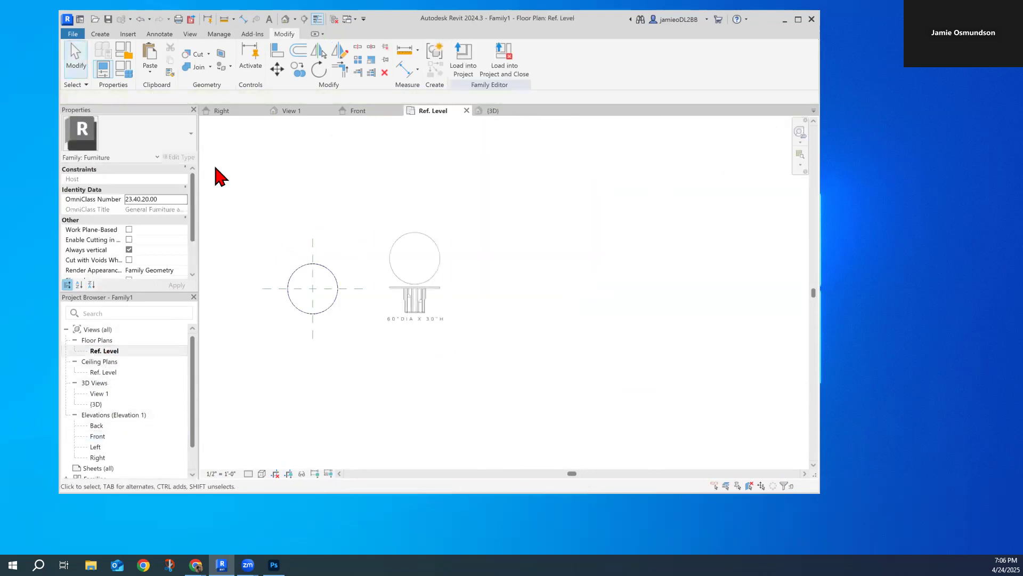
{"action": "left_click", "coordinate": [100, 35]}
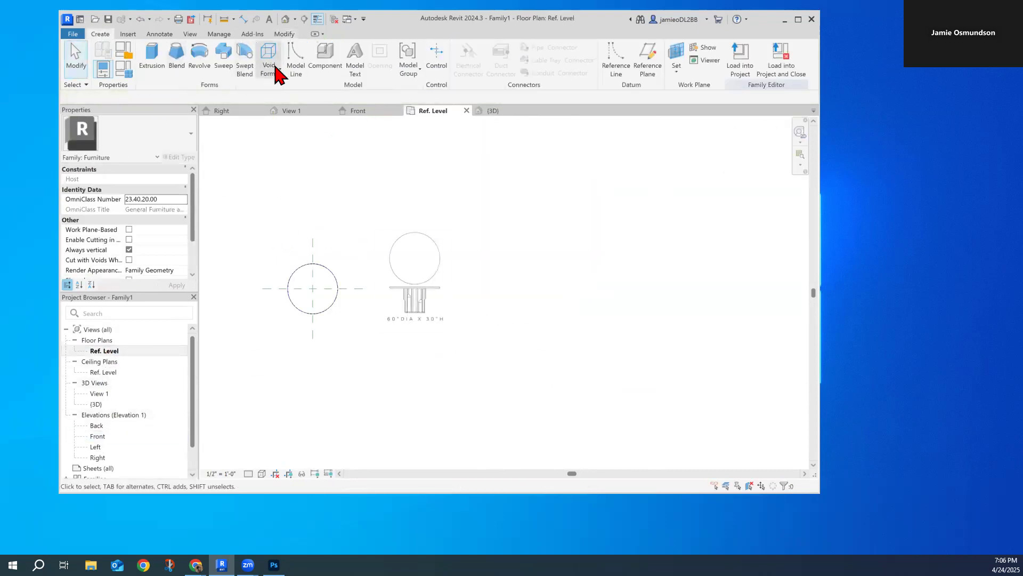
{"action": "left_click", "coordinate": [269, 61]}
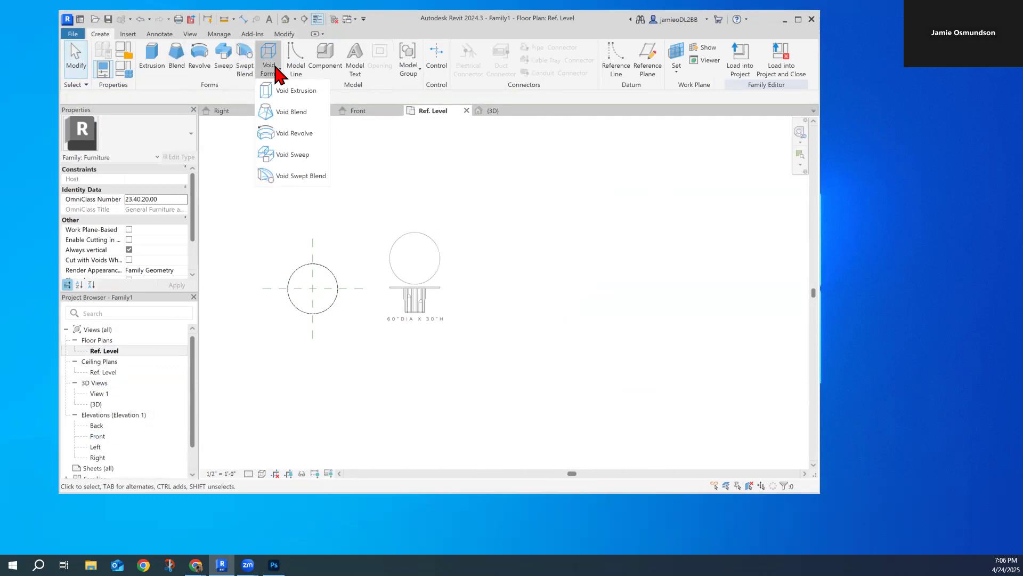
{"action": "left_click", "coordinate": [294, 155]}
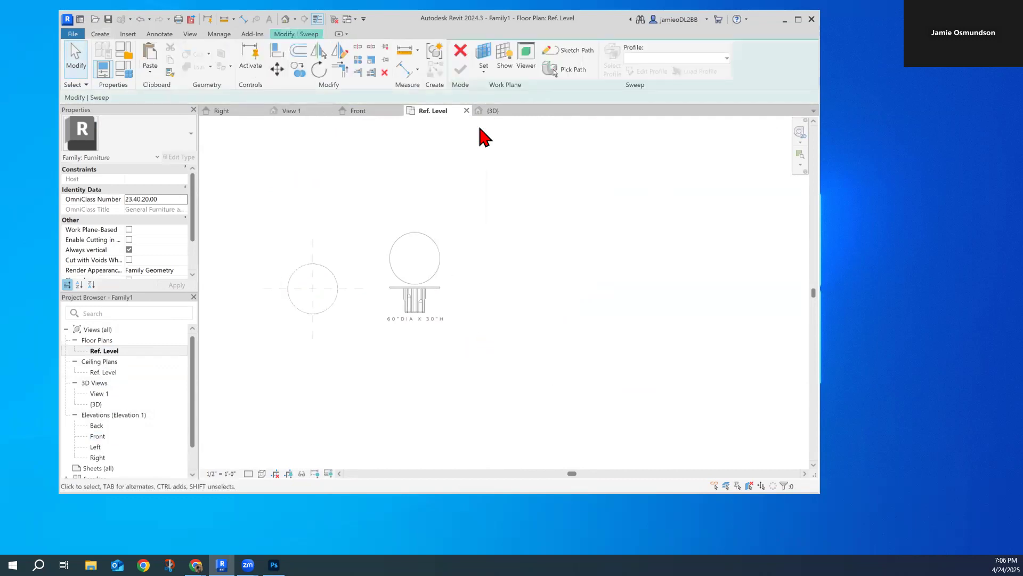
{"action": "left_click", "coordinate": [570, 72]}
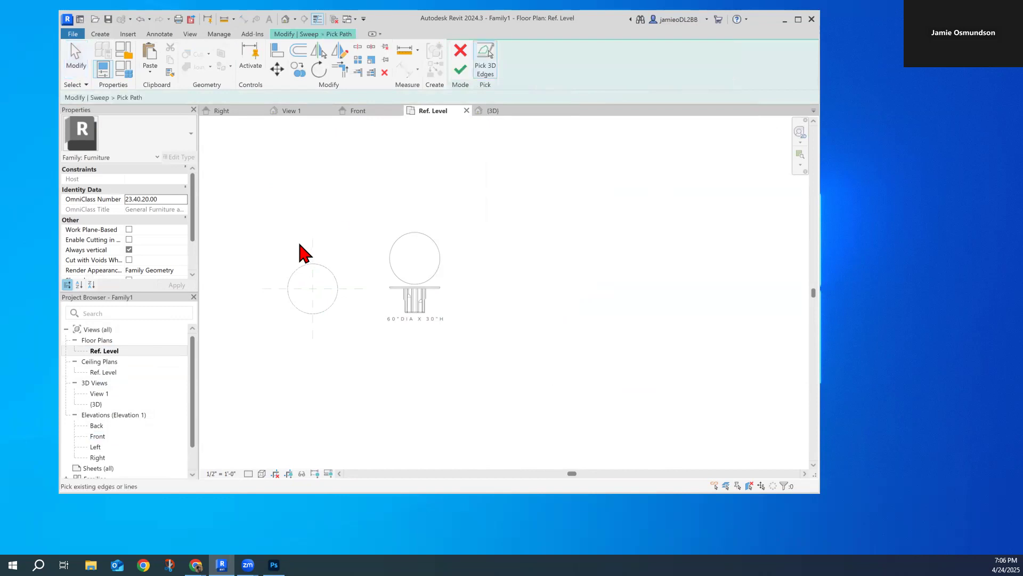
{"action": "scroll", "coordinate": [326, 271], "scroll_direction": "up", "scroll_amount": 3}
{"action": "left_click", "coordinate": [326, 271]}
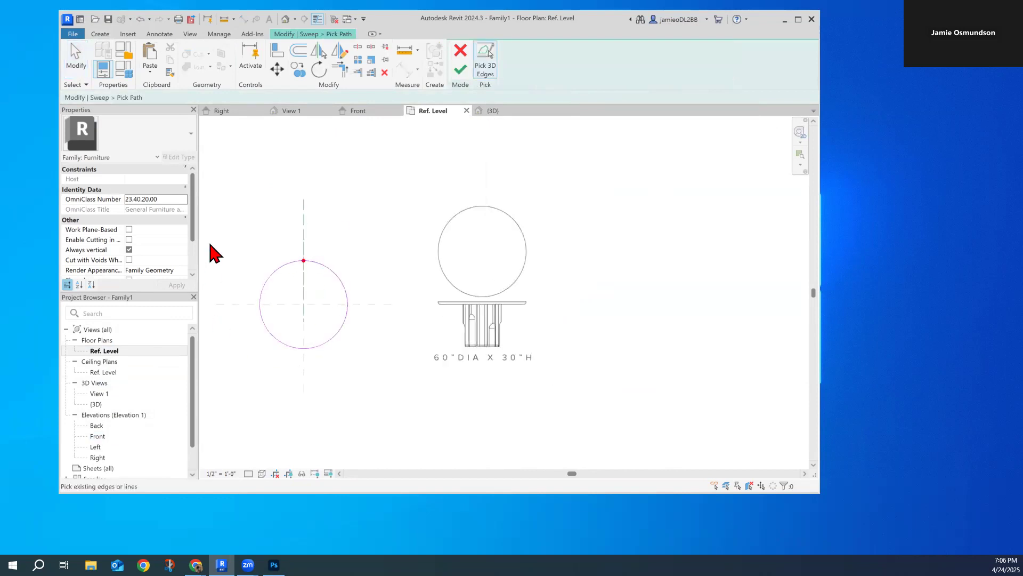
{"action": "scroll", "coordinate": [297, 251], "scroll_direction": "up", "scroll_amount": 4}
{"action": "scroll", "coordinate": [361, 228], "scroll_direction": "down", "scroll_amount": 4}
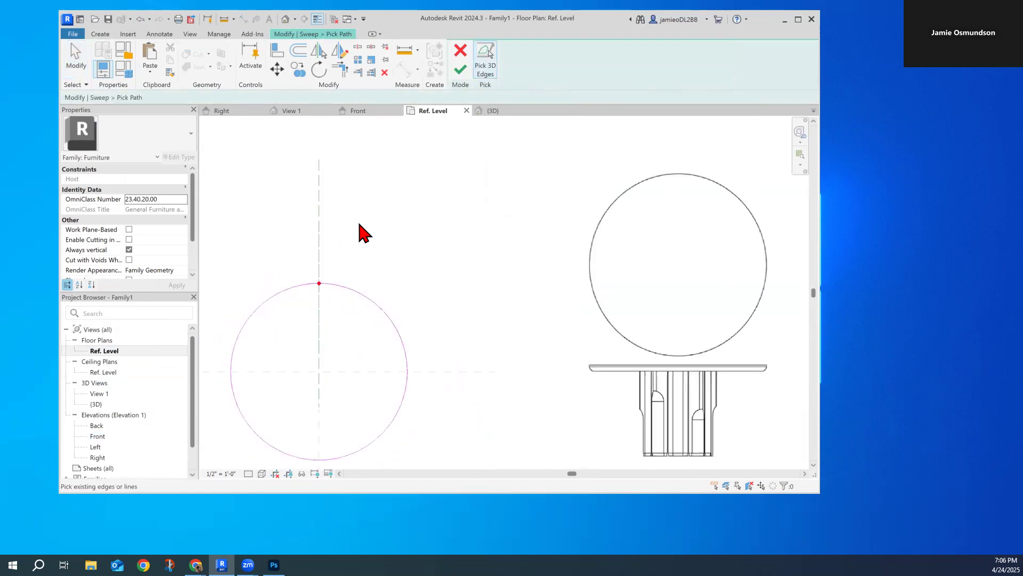
{"action": "left_click", "coordinate": [461, 70]}
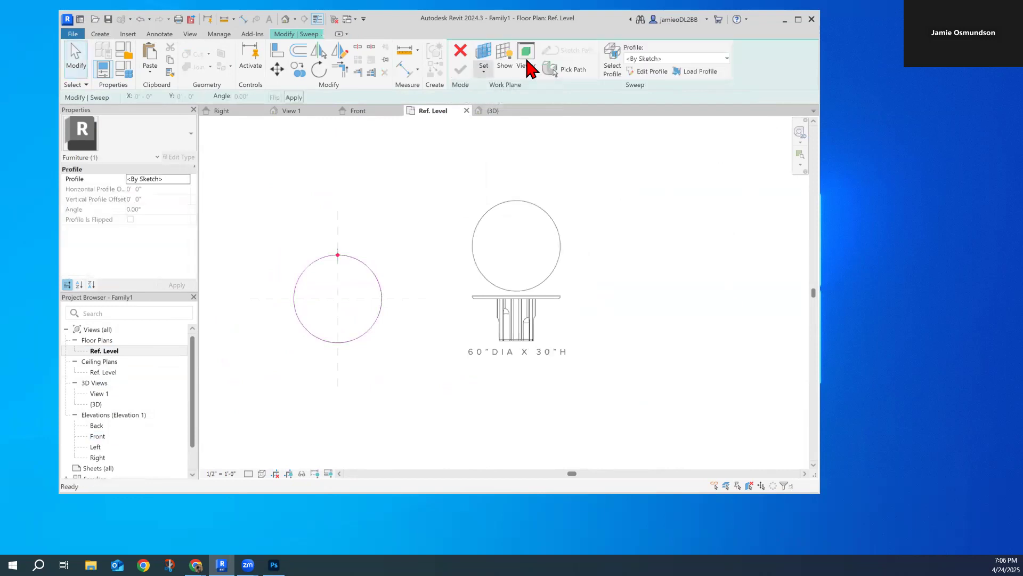
Start editing the void sweep's profile in the Left elevation view.
{"action": "left_click", "coordinate": [646, 72]}
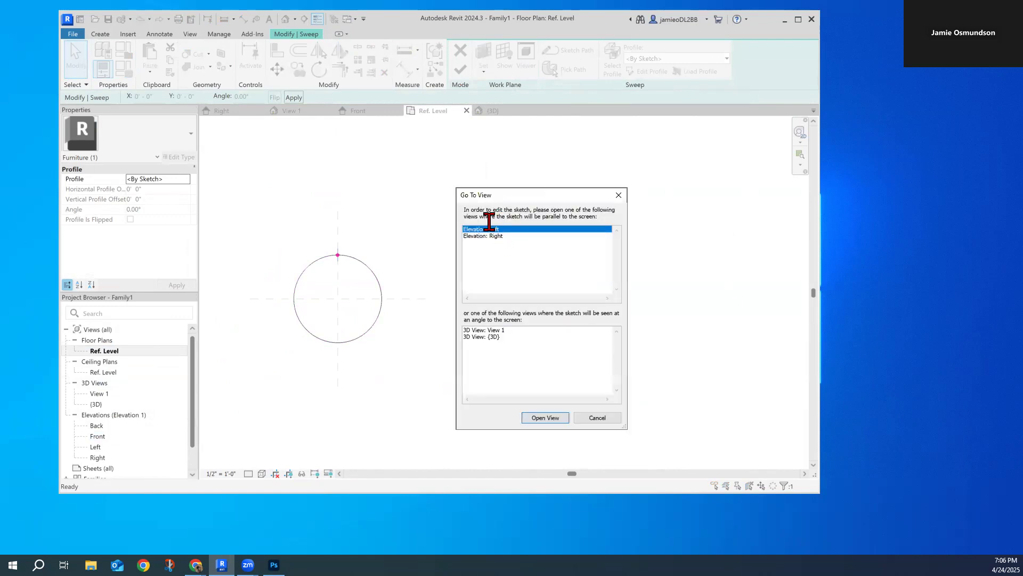
{"action": "left_click", "coordinate": [546, 417]}
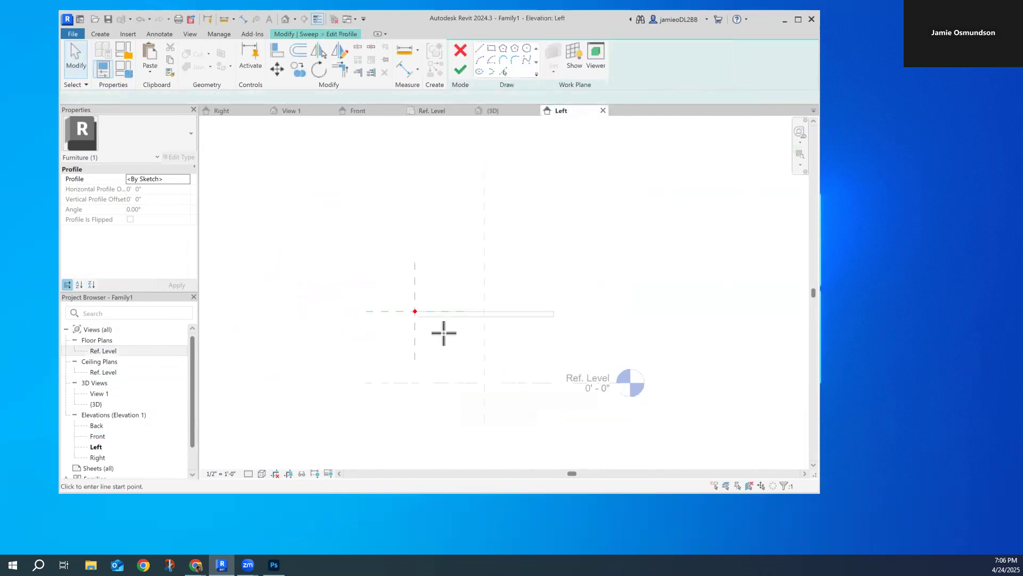
{"action": "scroll", "coordinate": [486, 331], "scroll_direction": "down", "scroll_amount": 4}
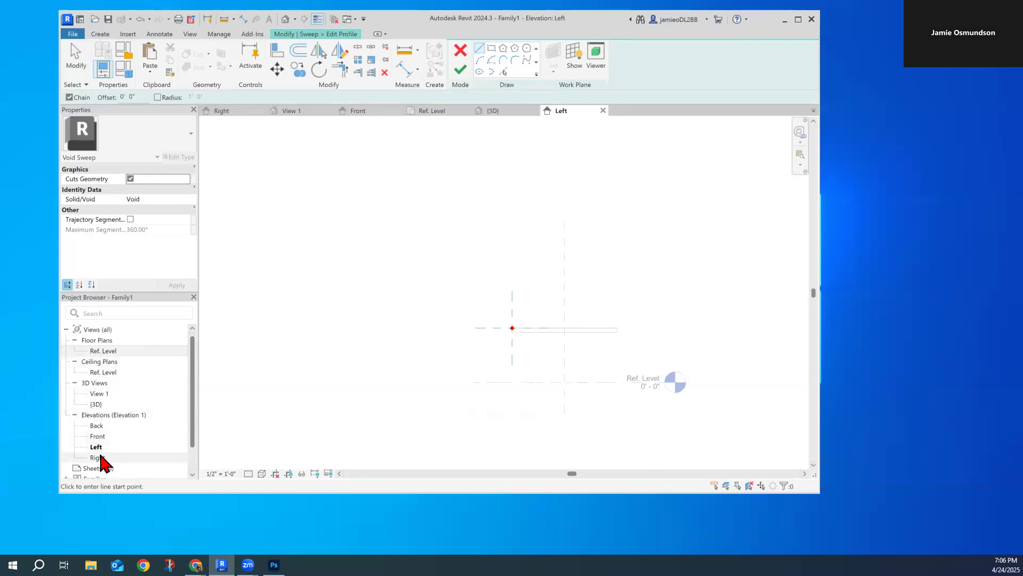
Examine the curved edge of the drawn tabletop in the Front elevation as a guide for the sweep profile.
{"action": "double_click", "coordinate": [100, 436]}
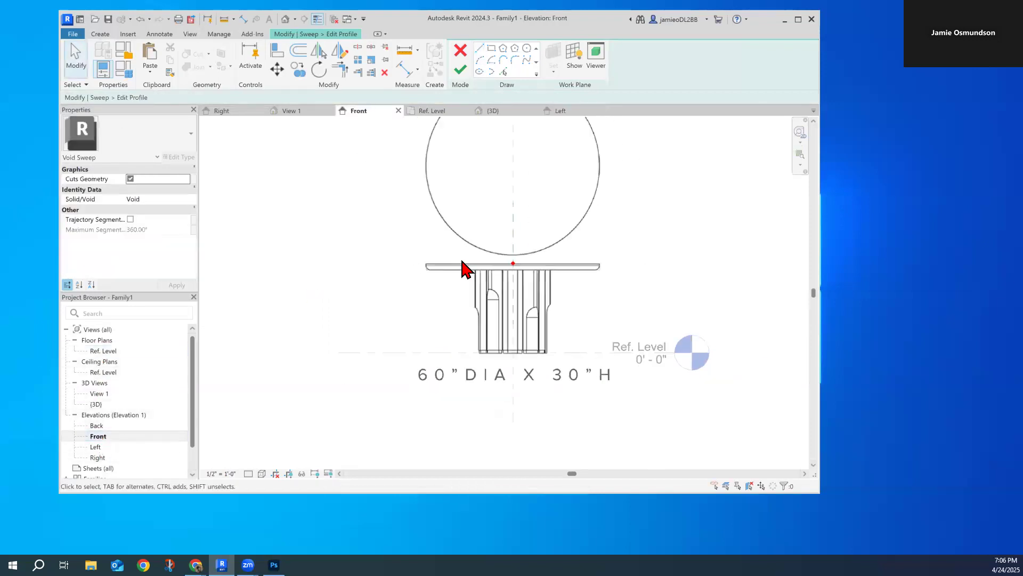
{"action": "scroll", "coordinate": [452, 269], "scroll_direction": "up", "scroll_amount": 2}
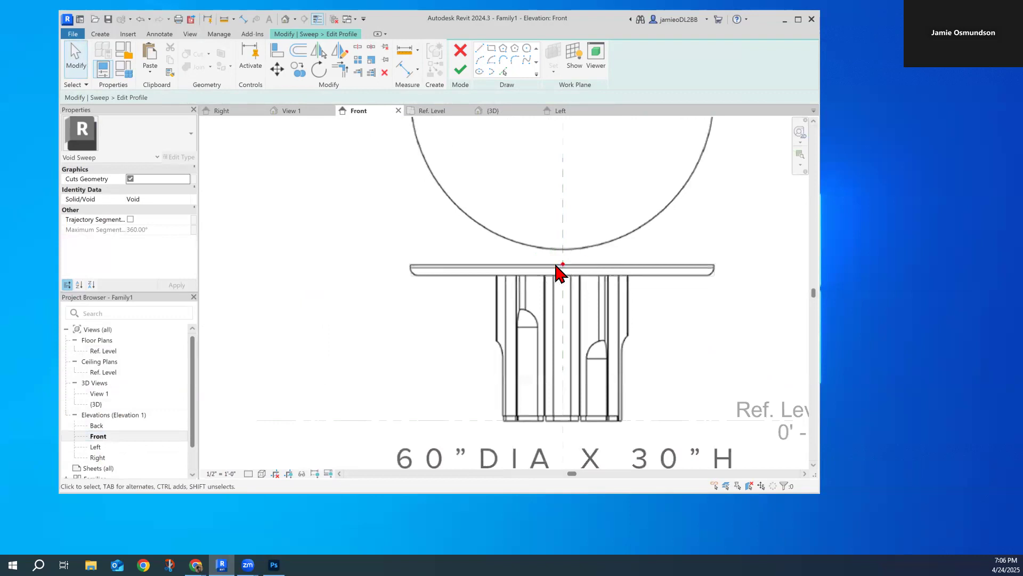
{"action": "scroll", "coordinate": [556, 265], "scroll_direction": "up", "scroll_amount": 1}
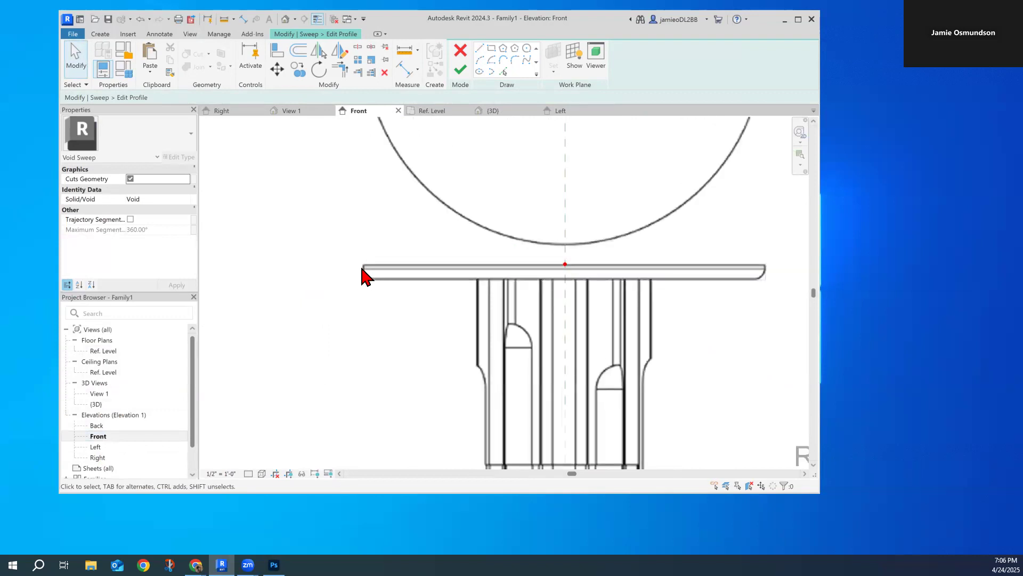
{"action": "scroll", "coordinate": [587, 290], "scroll_direction": "down", "scroll_amount": 2}
{"action": "scroll", "coordinate": [586, 290], "scroll_direction": "up", "scroll_amount": 5}
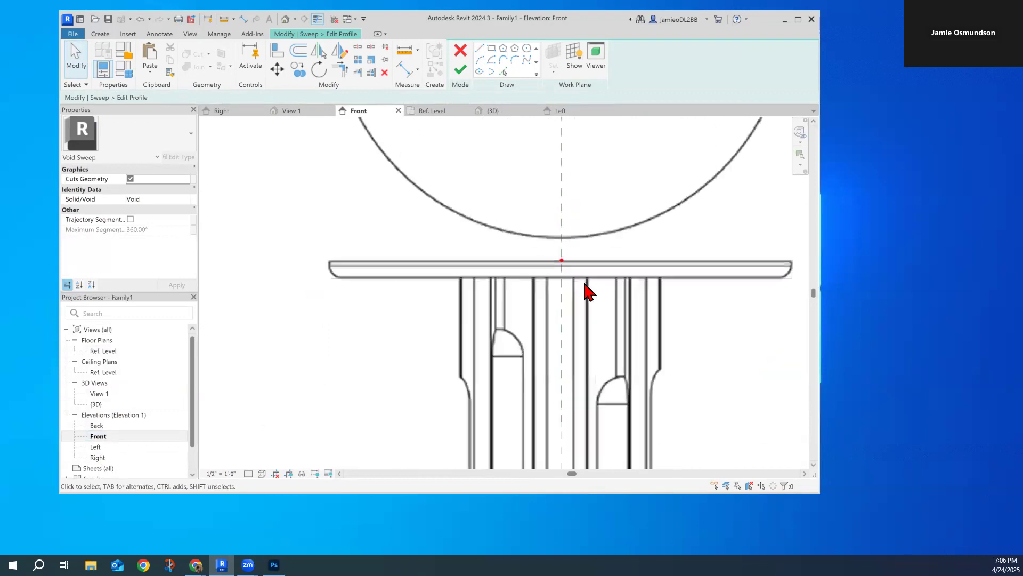
{"action": "scroll", "coordinate": [598, 264], "scroll_direction": "down", "scroll_amount": 5}
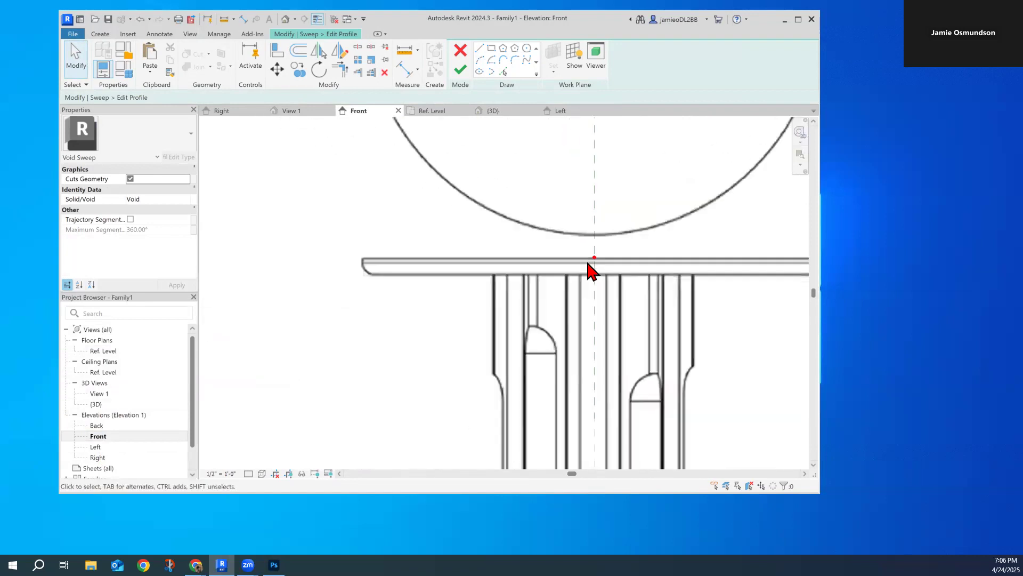
In the Left elevation, sketch an arc of about 2.8" radius from the sweep path point at the top rim to the tabletop's underside.
{"action": "double_click", "coordinate": [107, 446]}
{"action": "scroll", "coordinate": [536, 330], "scroll_direction": "up", "scroll_amount": 4}
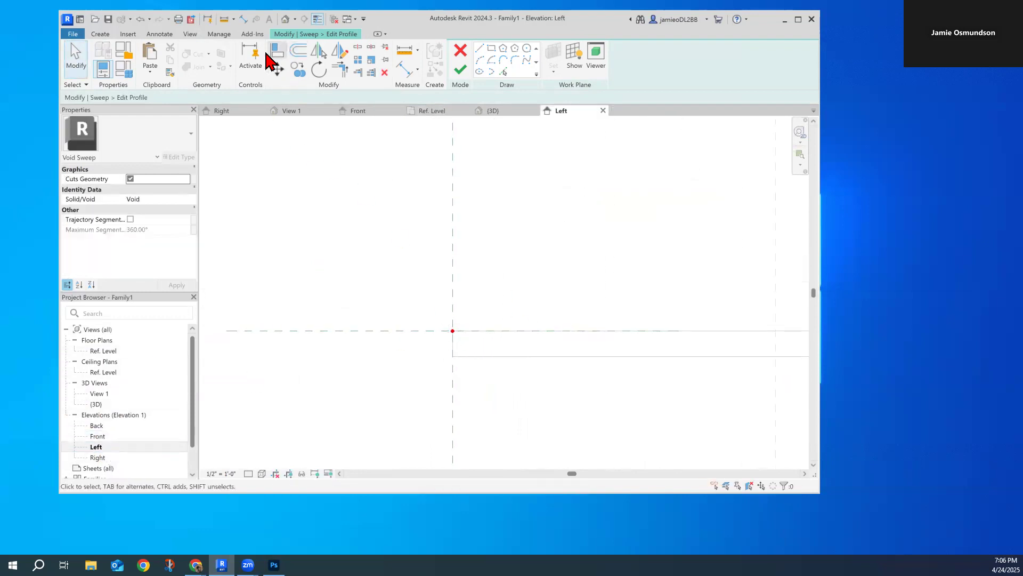
{"action": "left_click", "coordinate": [481, 60]}
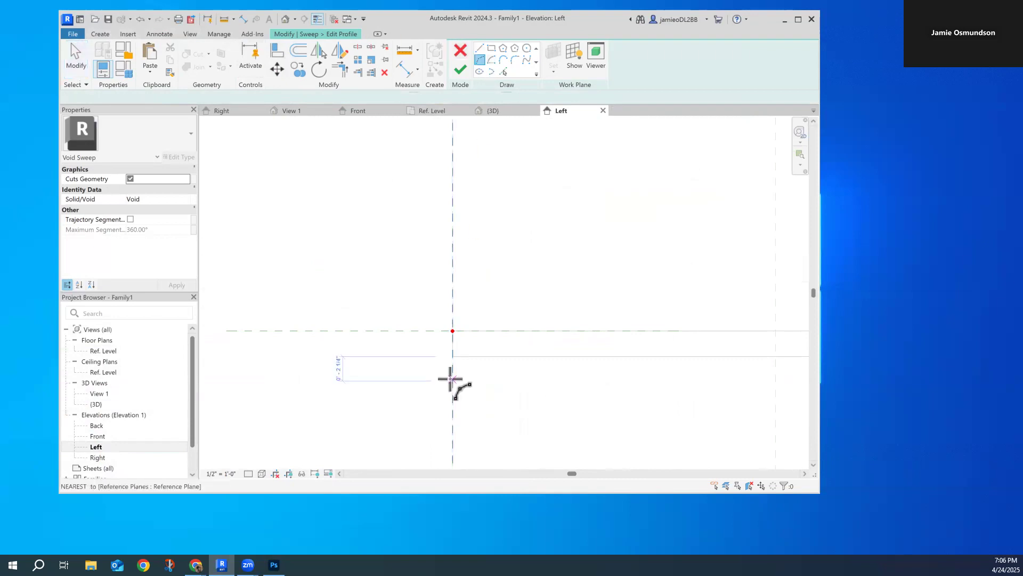
{"action": "left_click", "coordinate": [453, 331]}
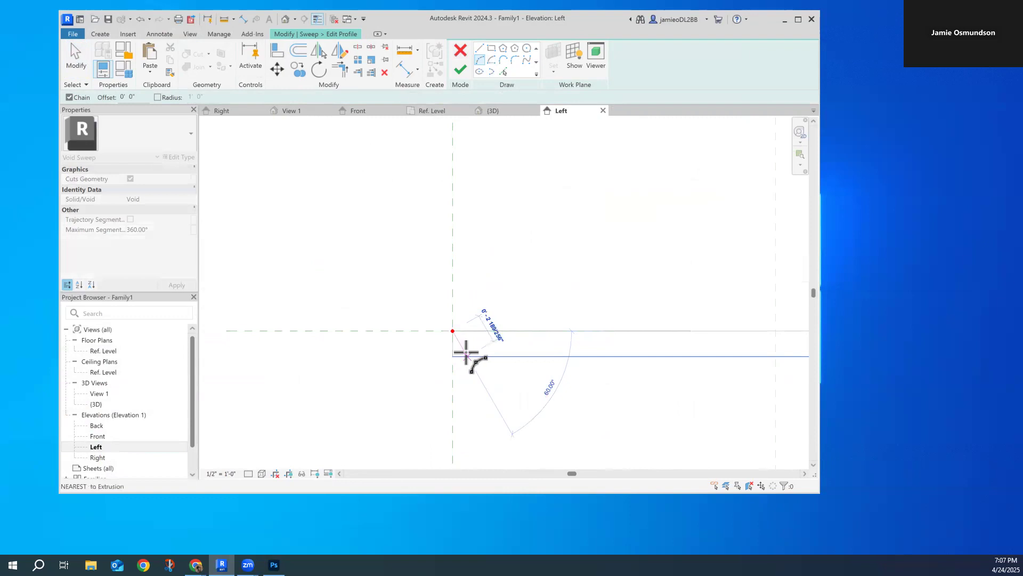
{"action": "scroll", "coordinate": [465, 359], "scroll_direction": "up", "scroll_amount": 3}
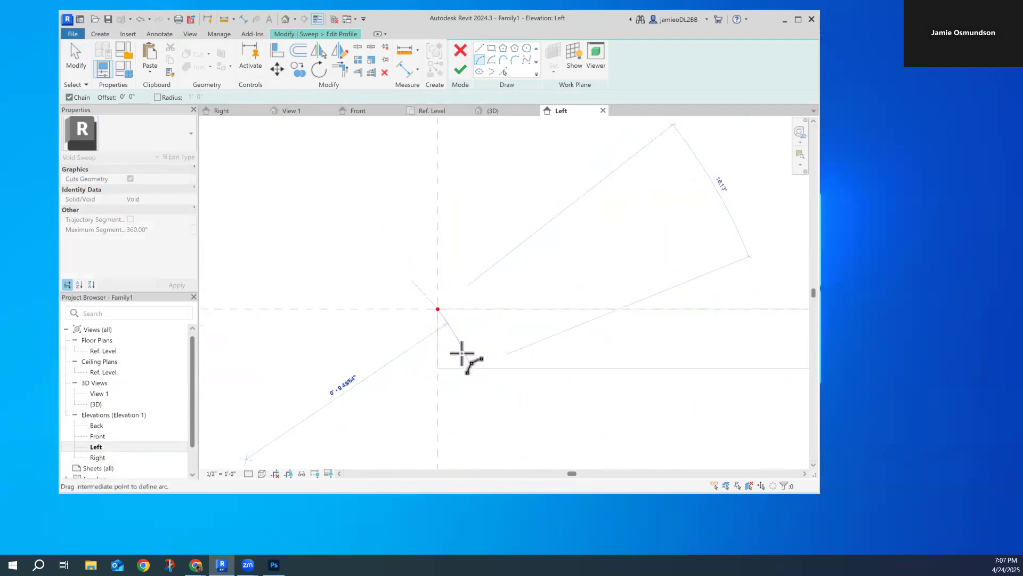
{"action": "left_click", "coordinate": [466, 363]}
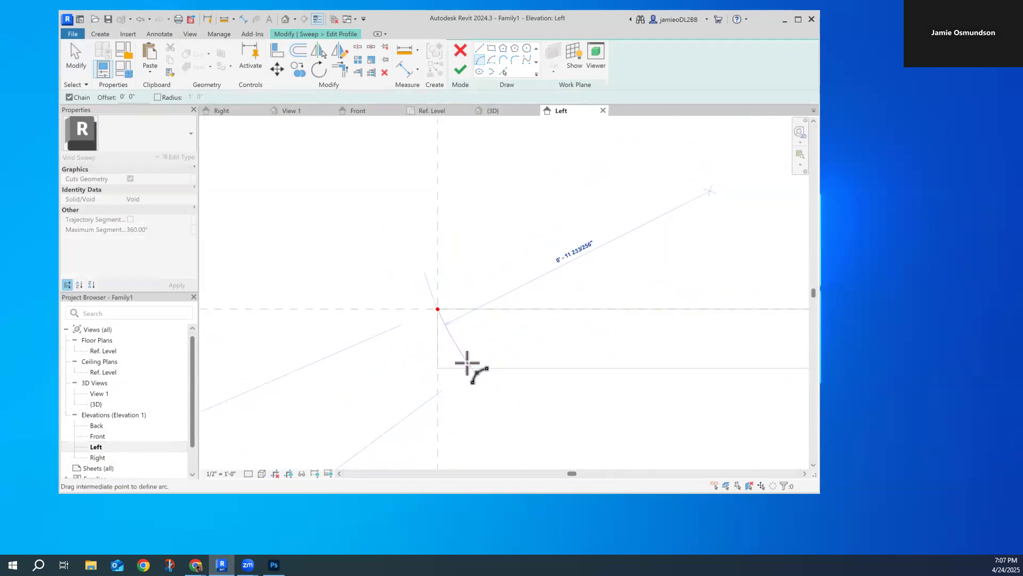
{"action": "scroll", "coordinate": [461, 361], "scroll_direction": "up", "scroll_amount": 1}
{"action": "scroll", "coordinate": [461, 360], "scroll_direction": "up", "scroll_amount": 2}
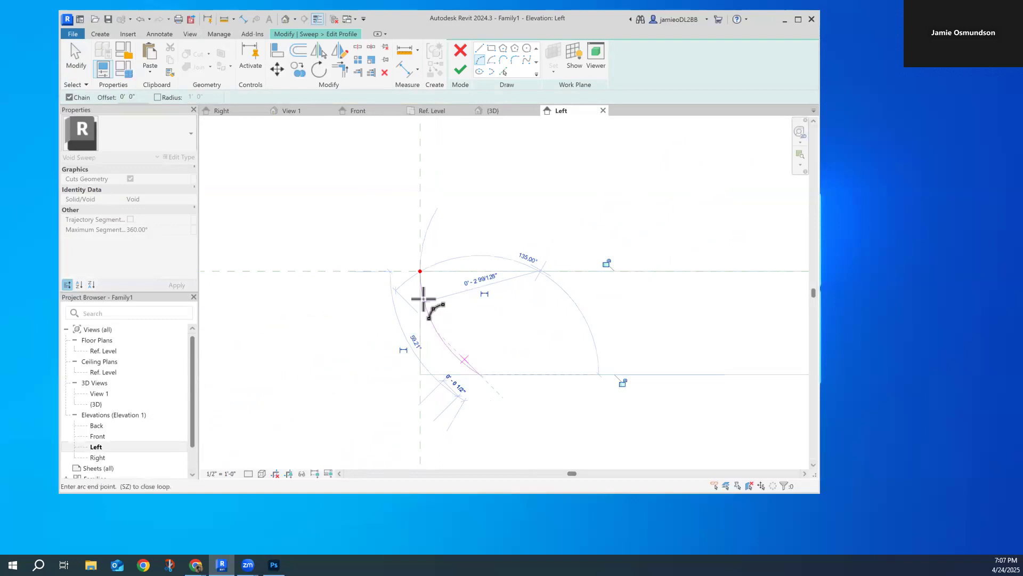
Close the arc profile with straight lines just outside the tabletop rim, the outer one about 2.4" high, and finish the void sweep.
{"action": "left_click", "coordinate": [479, 48]}
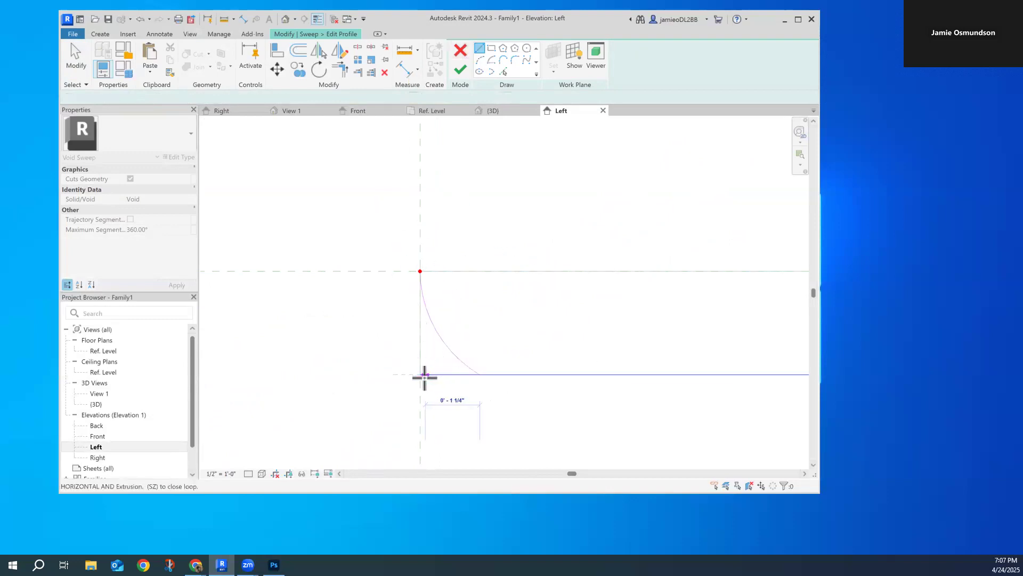
{"action": "left_click", "coordinate": [408, 373]}
{"action": "left_click", "coordinate": [408, 271]}
{"action": "left_click", "coordinate": [420, 271]}
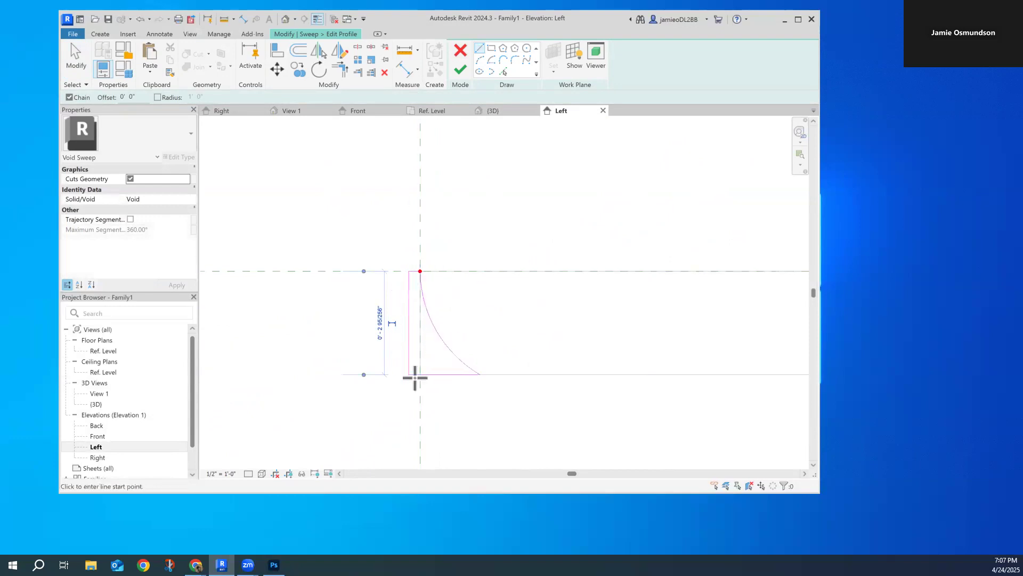
{"action": "left_click", "coordinate": [456, 73]}
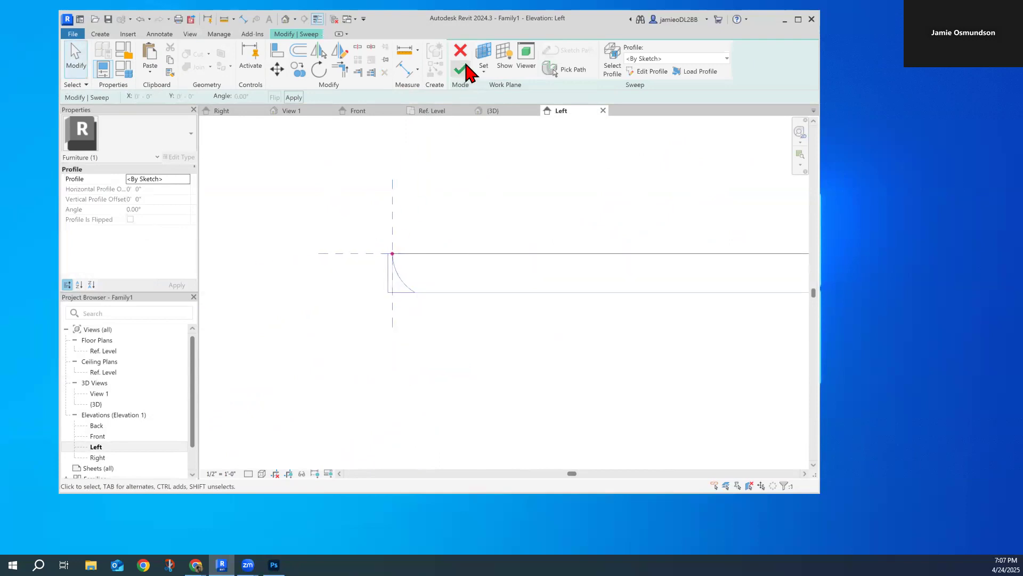
{"action": "left_click", "coordinate": [462, 71]}
{"action": "scroll", "coordinate": [269, 363], "scroll_direction": "down", "scroll_amount": 2}
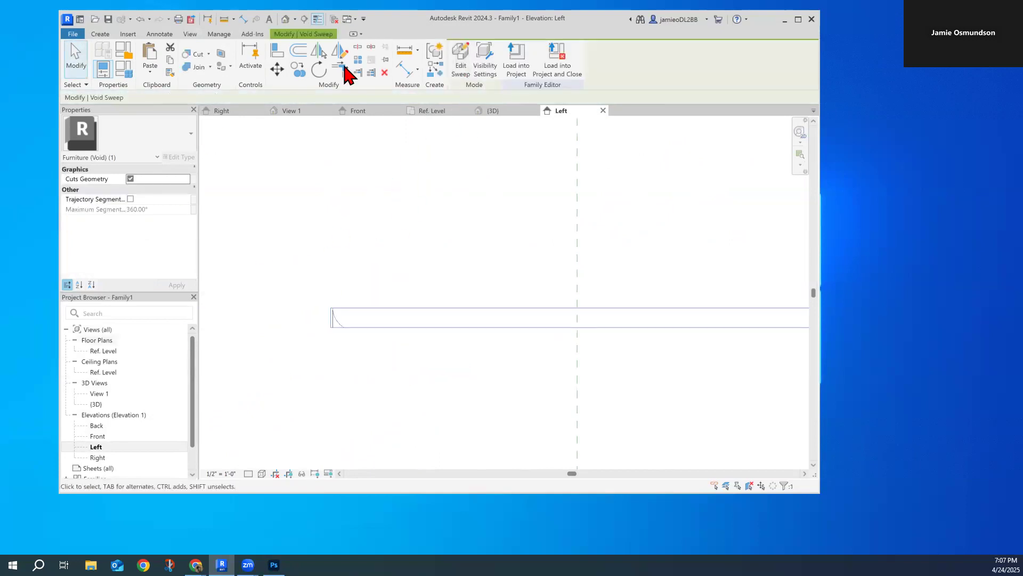
Inspect the tabletop's curved lower edge and the void sweep in the default 3D view from a low side angle.
{"action": "left_click", "coordinate": [286, 20]}
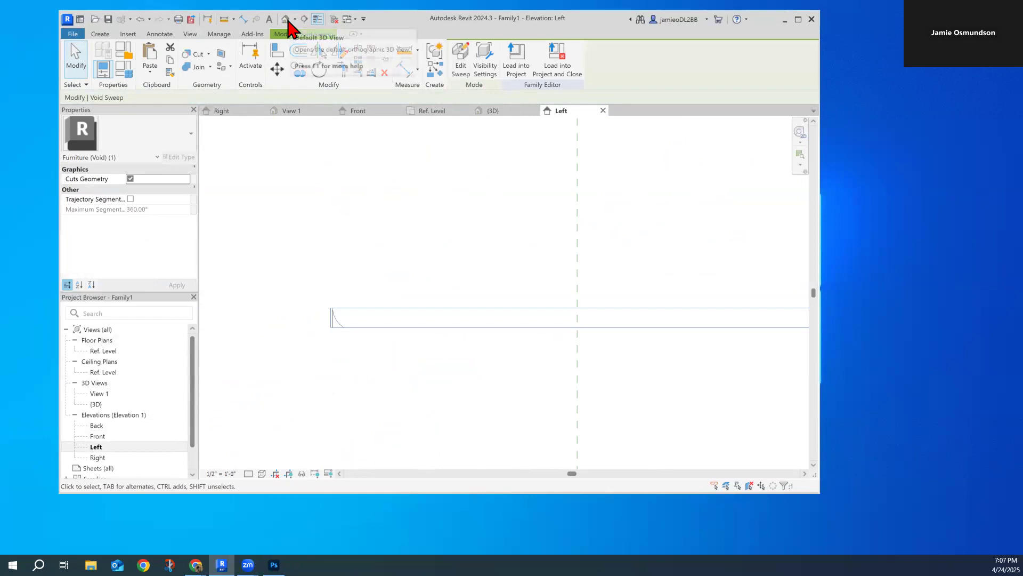
{"action": "left_click", "coordinate": [772, 151]}
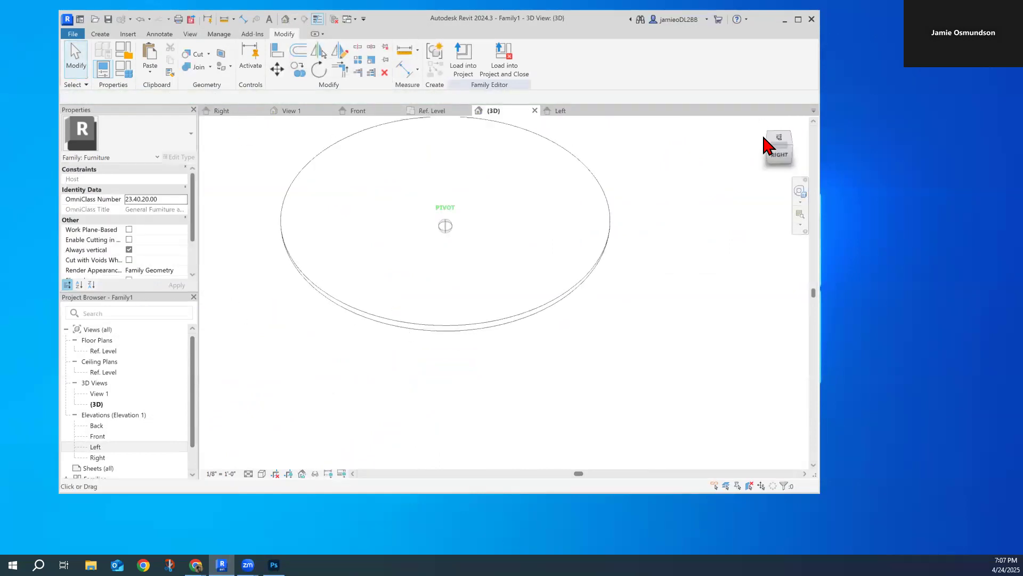
{"action": "left_click_drag", "start_coordinate": [750, 133], "coordinate": [769, 150]}
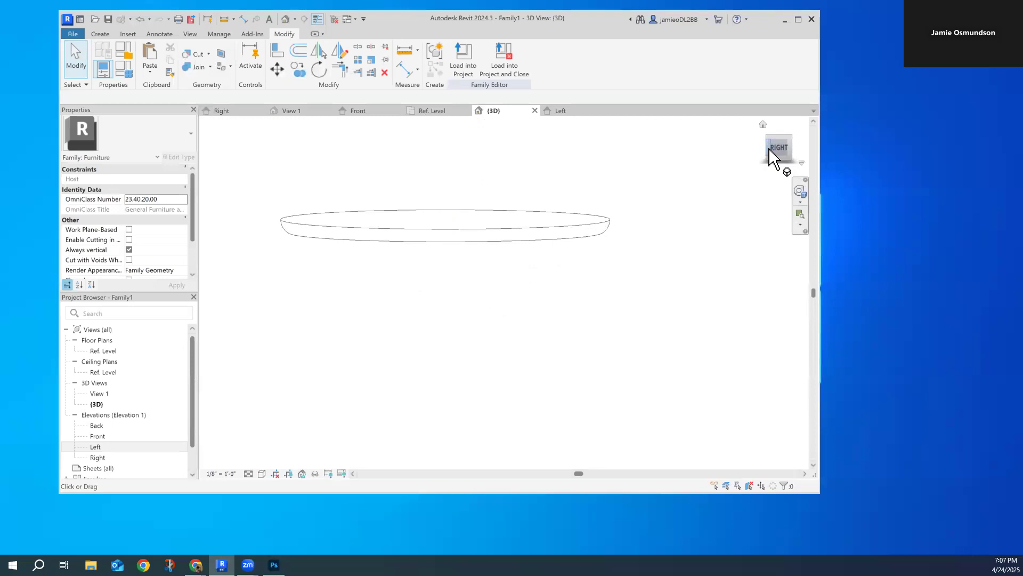
{"action": "left_click", "coordinate": [287, 235]}
{"action": "scroll", "coordinate": [286, 229], "scroll_direction": "up", "scroll_amount": 4}
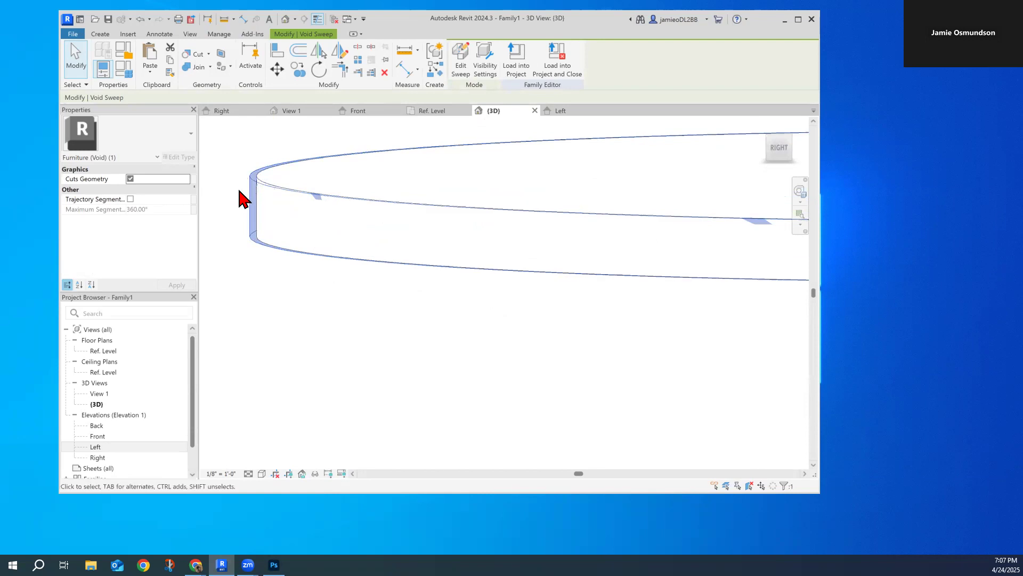
{"action": "left_click", "coordinate": [300, 308]}
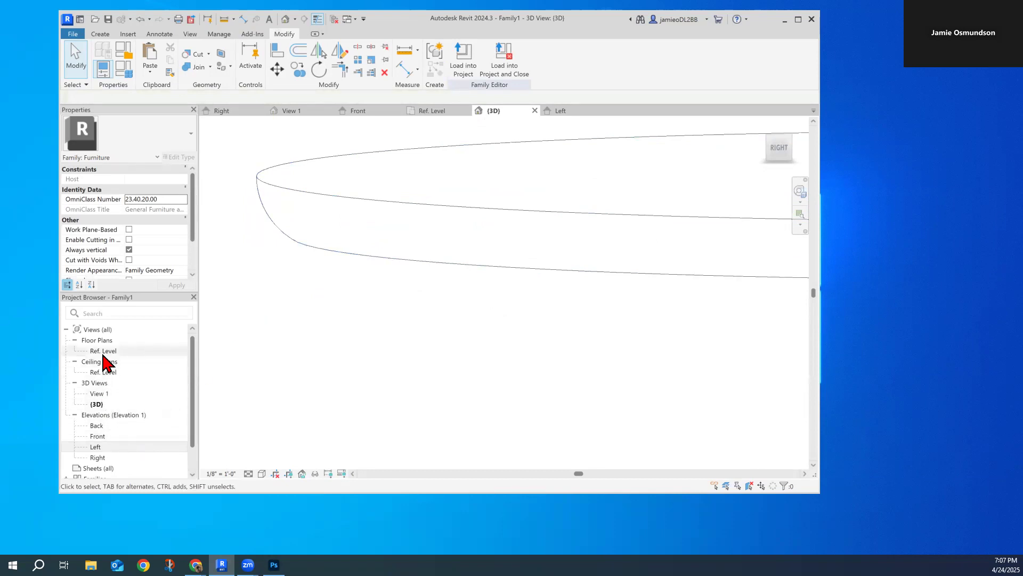
Compare the modelled tabletop edge with the reference drawing in the Front elevation, including the legs below.
{"action": "double_click", "coordinate": [110, 435]}
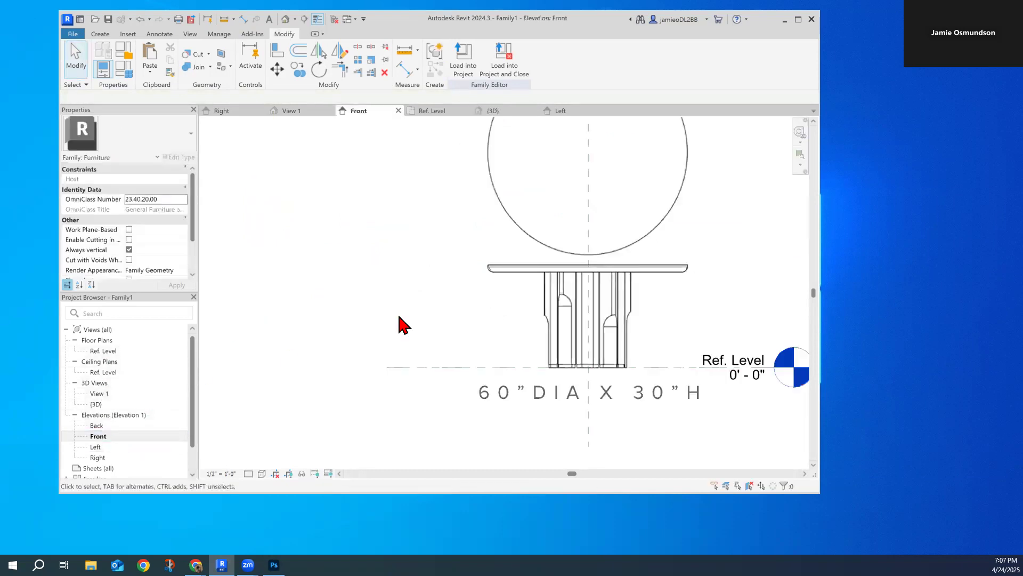
{"action": "scroll", "coordinate": [531, 274], "scroll_direction": "up", "scroll_amount": 5}
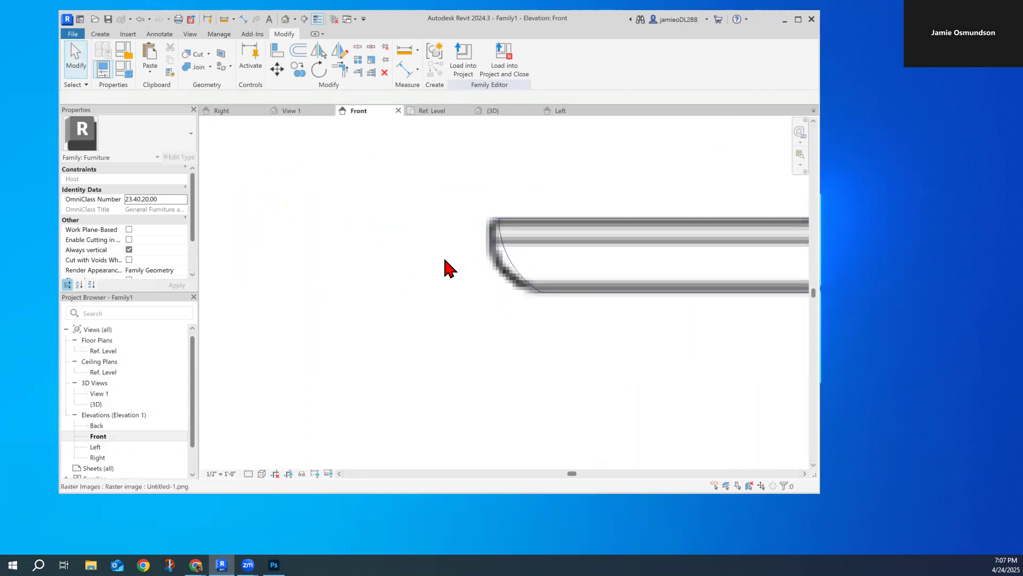
{"action": "scroll", "coordinate": [458, 309], "scroll_direction": "down", "scroll_amount": 5}
{"action": "middle_click_drag", "start_coordinate": [506, 331], "coordinate": [306, 251]}
{"action": "scroll", "coordinate": [555, 252], "scroll_direction": "down", "scroll_amount": 3}
{"action": "middle_click_drag", "start_coordinate": [528, 279], "coordinate": [388, 223]}
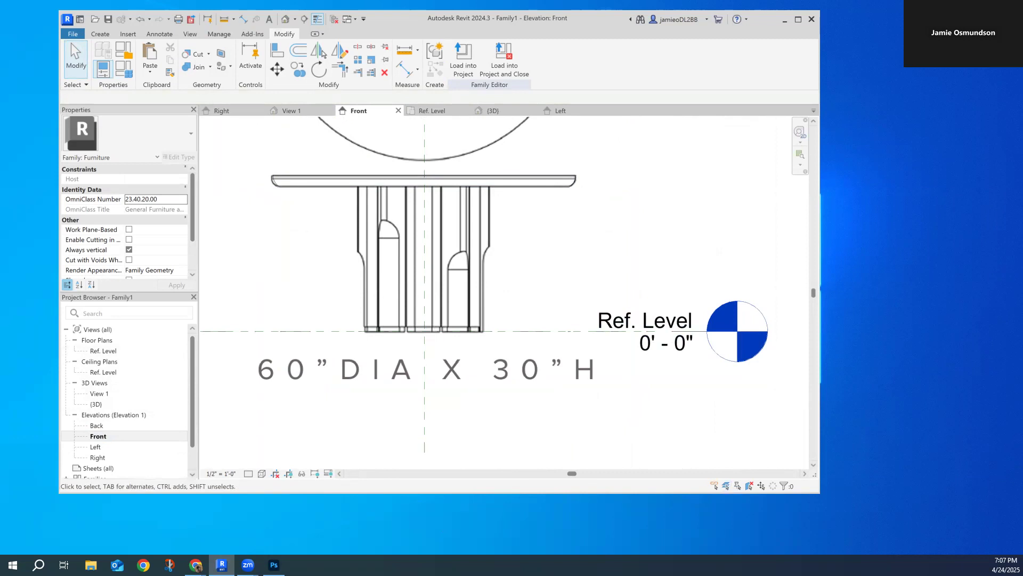
Bring up the Fountain Round Table web page and arrange its browser window beside Revit so the product photo stays visible.
{"action": "key", "text": "alt+Tab"}
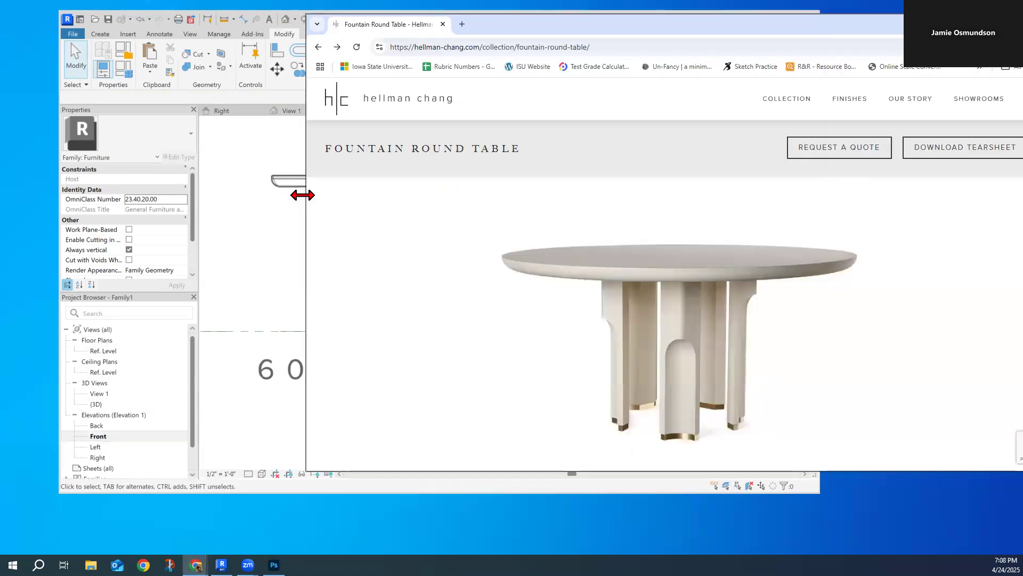
{"action": "left_click_drag", "start_coordinate": [302, 195], "coordinate": [592, 180]}
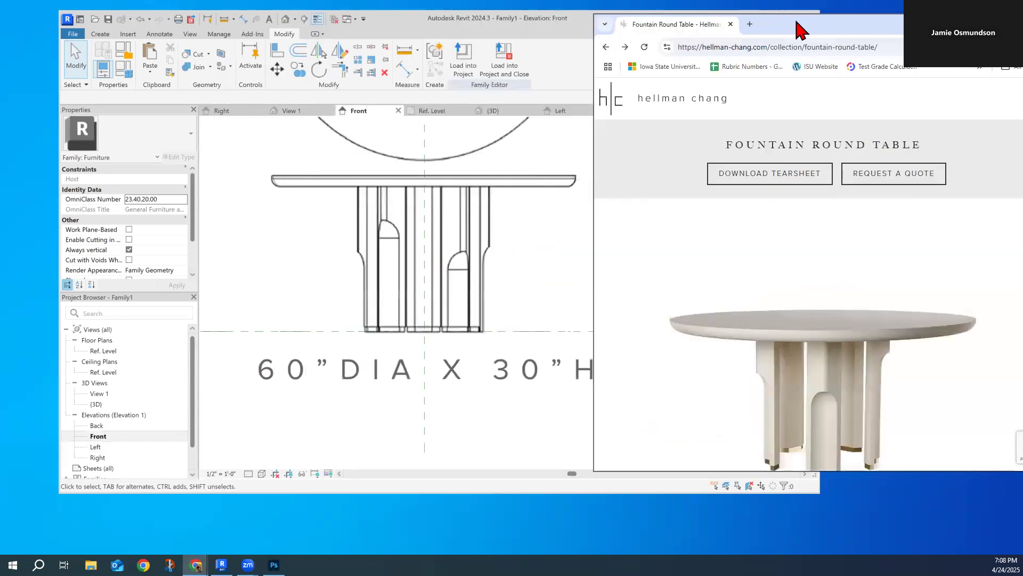
{"action": "left_click_drag", "start_coordinate": [801, 31], "coordinate": [840, 31]}
{"action": "left_click", "coordinate": [589, 287]}
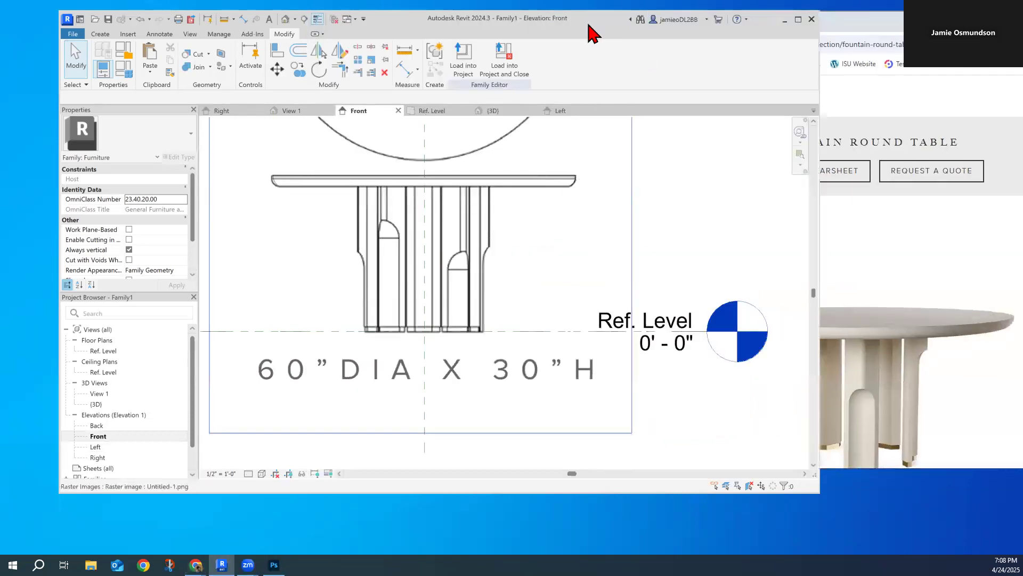
{"action": "left_click_drag", "start_coordinate": [593, 34], "coordinate": [560, 52]}
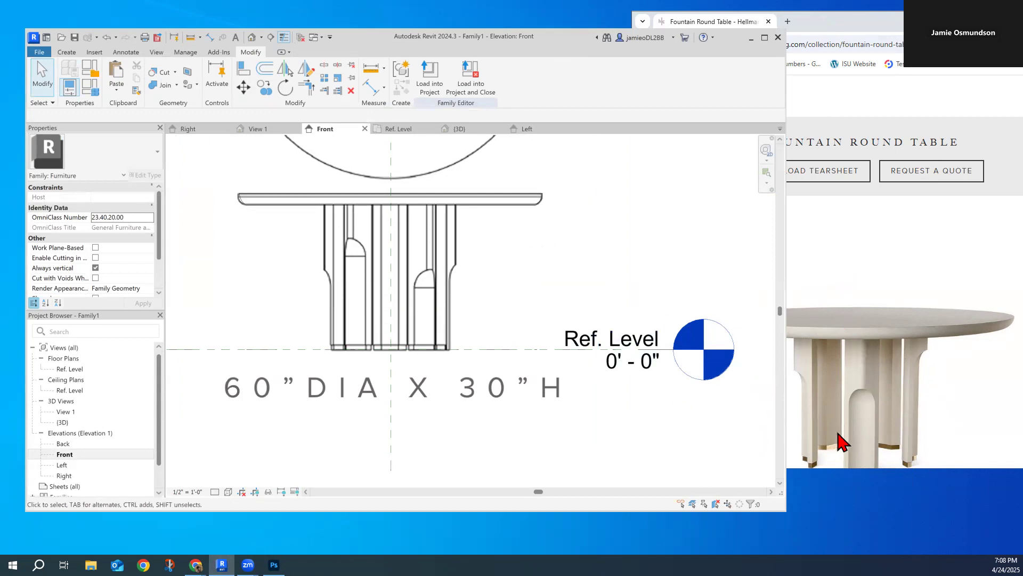
Open the Ref. Level floor plan, bring the full table legs into view in the product photo, and start a solid extrusion.
{"action": "scroll", "coordinate": [458, 294], "scroll_direction": "down", "scroll_amount": 5}
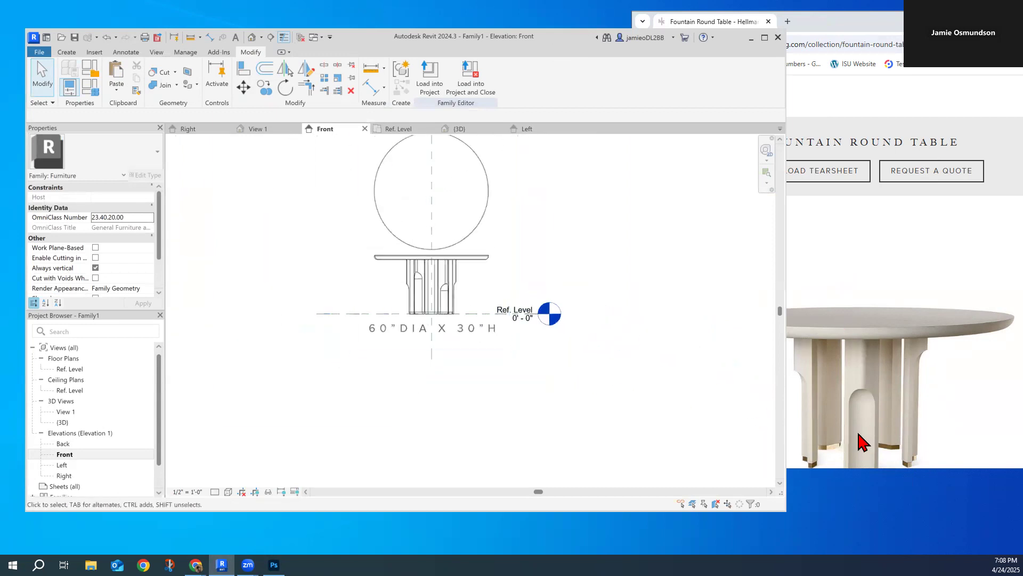
{"action": "scroll", "coordinate": [426, 345], "scroll_direction": "up", "scroll_amount": 3}
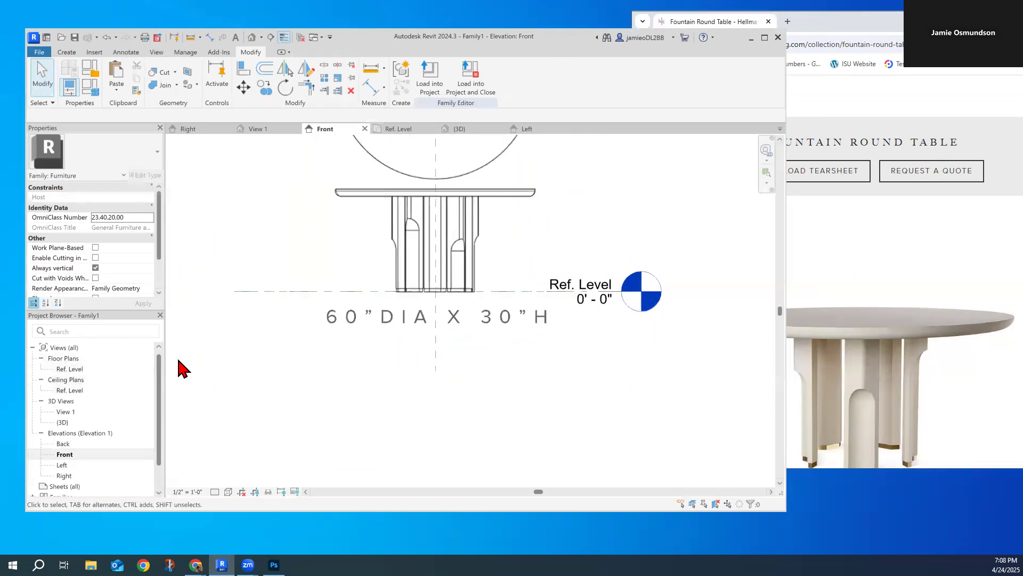
{"action": "scroll", "coordinate": [175, 362], "scroll_direction": "up", "scroll_amount": 1}
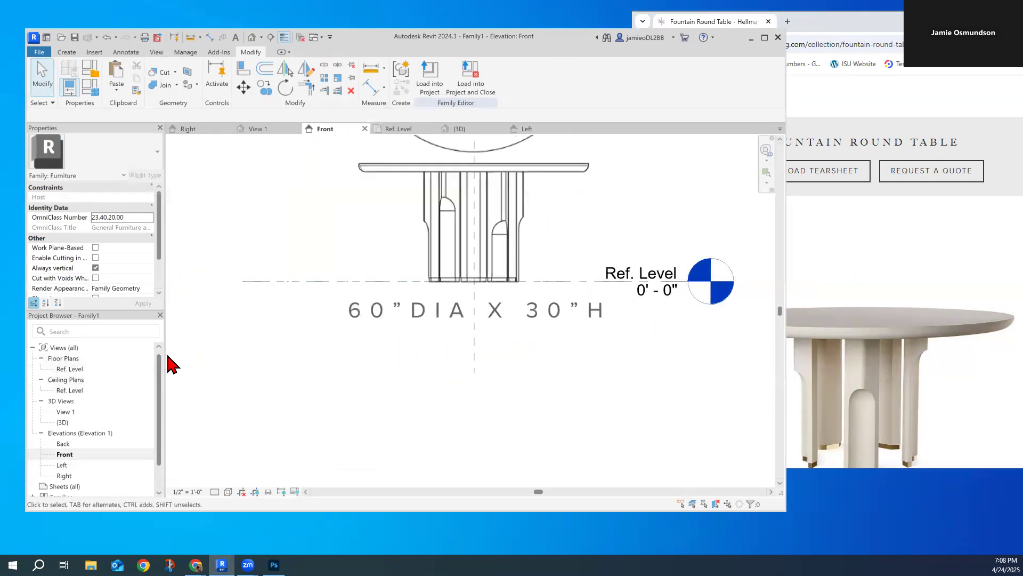
{"action": "double_click", "coordinate": [71, 369]}
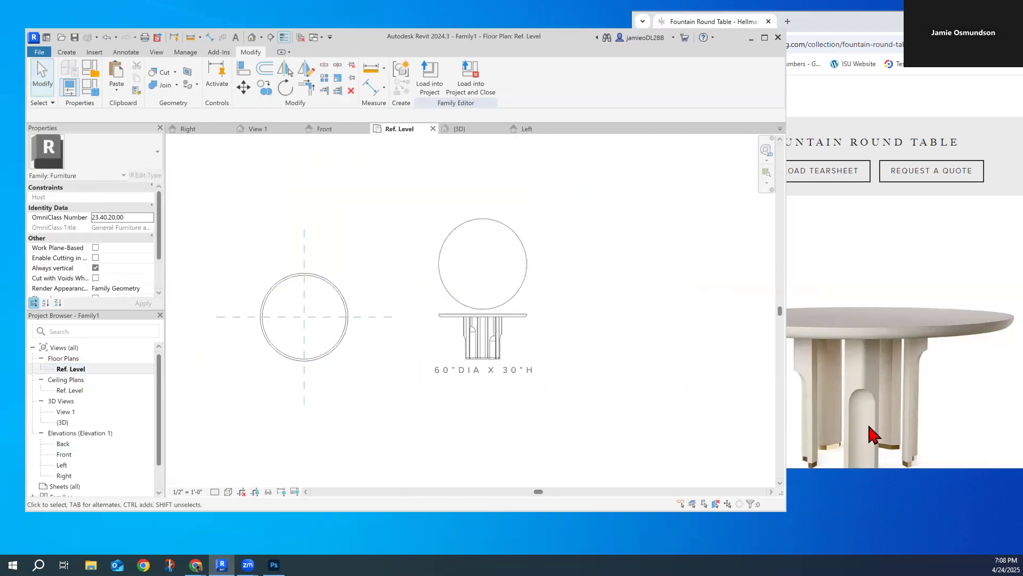
{"action": "scroll", "coordinate": [835, 466], "scroll_direction": "down", "scroll_amount": 1}
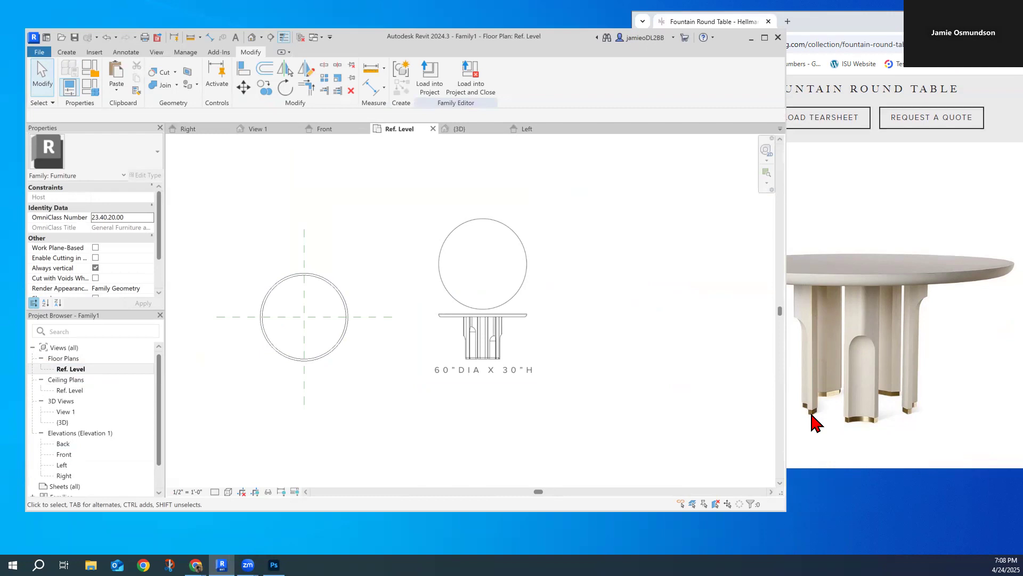
{"action": "left_click", "coordinate": [68, 53]}
{"action": "left_click", "coordinate": [117, 72]}
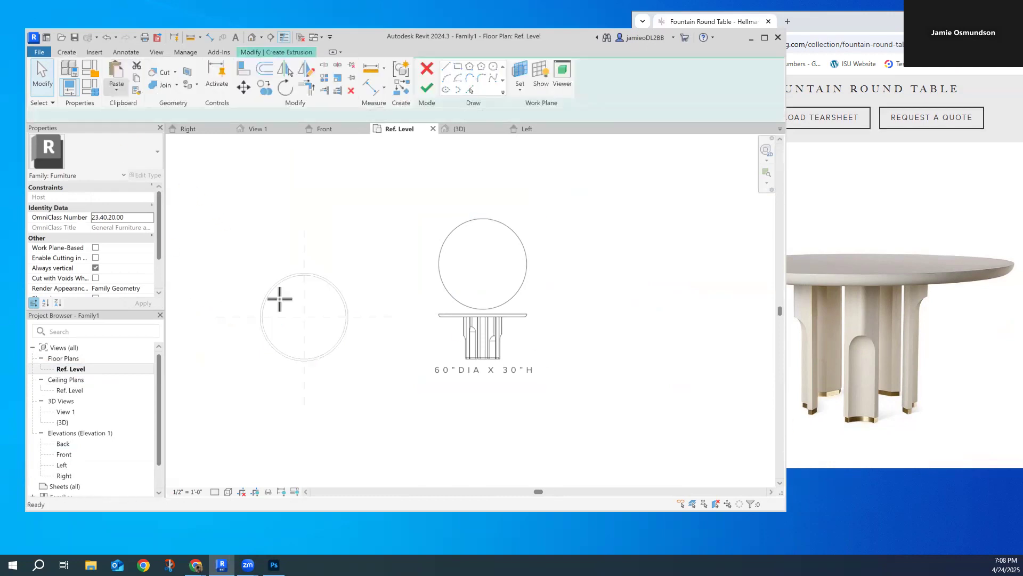
Examine the leg outlines in the reference drawing against the tabletop plan to work out the leg's profile.
{"action": "scroll", "coordinate": [480, 331], "scroll_direction": "up", "scroll_amount": 4}
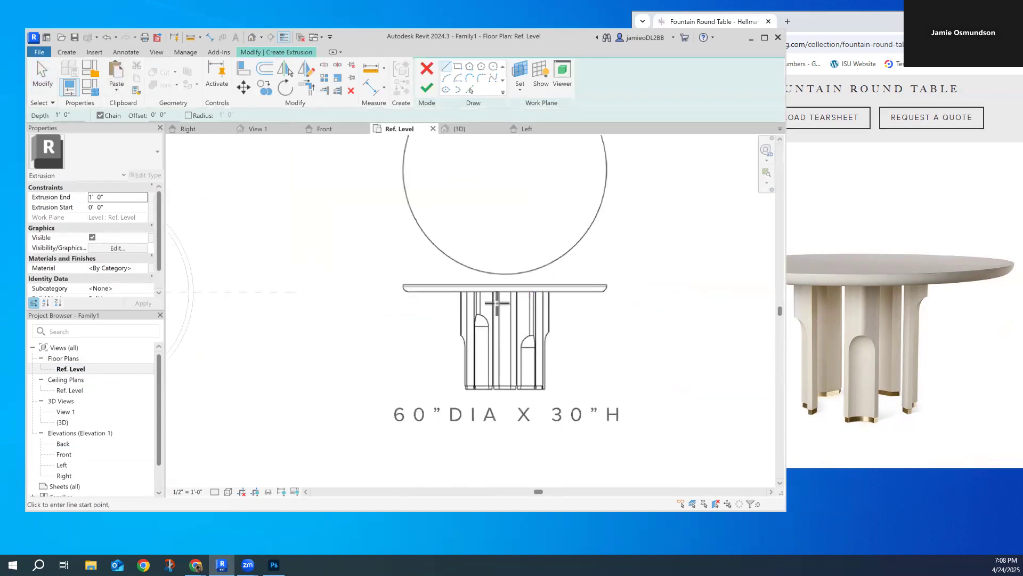
{"action": "scroll", "coordinate": [496, 302], "scroll_direction": "down", "scroll_amount": 4}
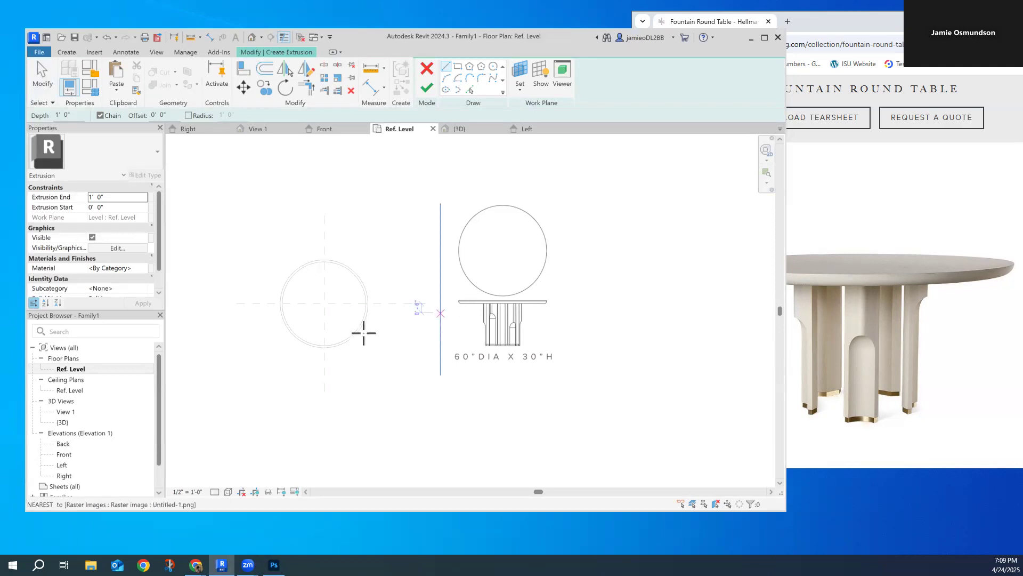
{"action": "scroll", "coordinate": [308, 315], "scroll_direction": "up", "scroll_amount": 3}
{"action": "scroll", "coordinate": [587, 360], "scroll_direction": "down", "scroll_amount": 3}
{"action": "scroll", "coordinate": [496, 359], "scroll_direction": "up", "scroll_amount": 5}
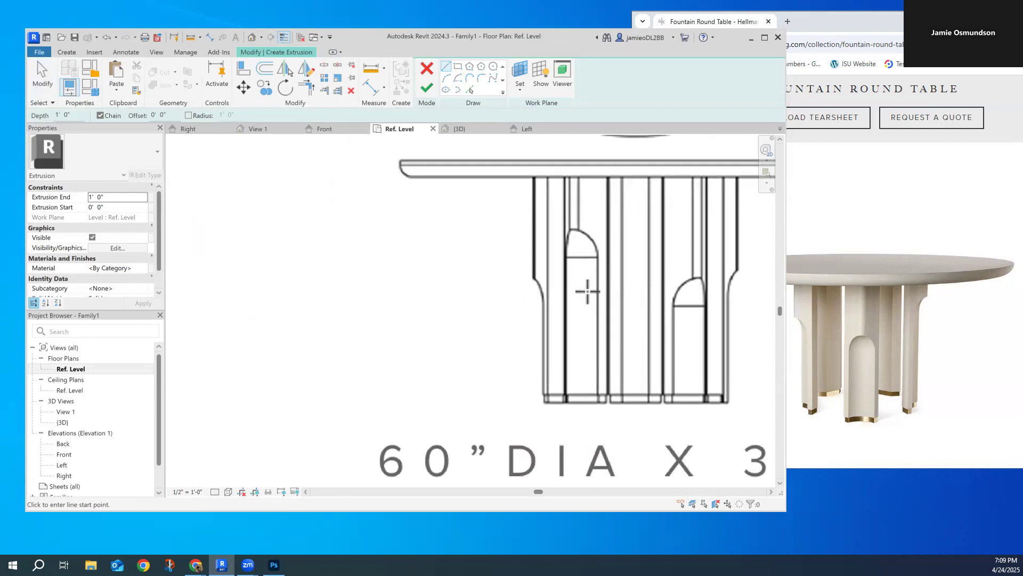
{"action": "scroll", "coordinate": [443, 335], "scroll_direction": "down", "scroll_amount": 4}
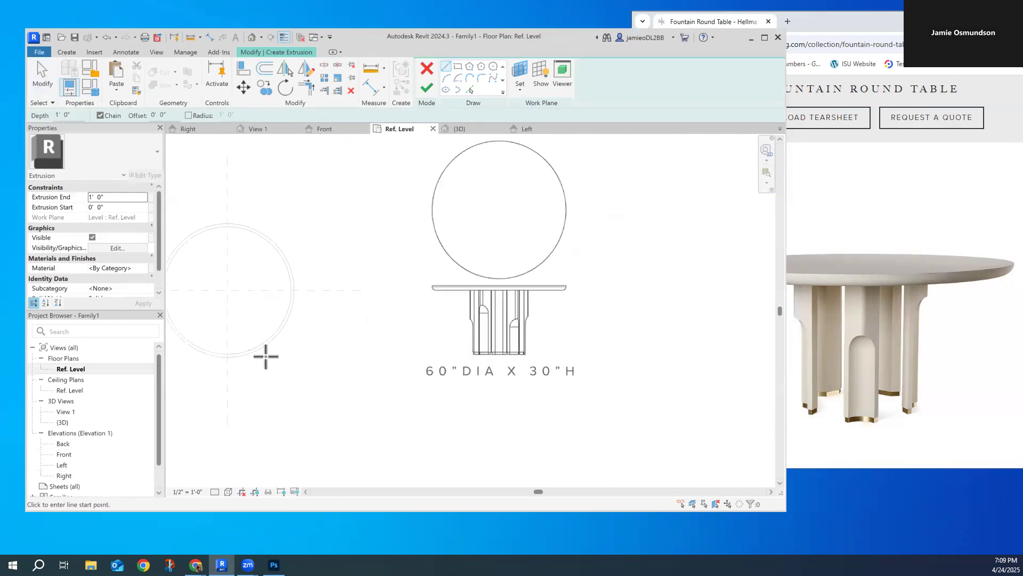
{"action": "scroll", "coordinate": [521, 247], "scroll_direction": "up", "scroll_amount": 3}
{"action": "scroll", "coordinate": [394, 304], "scroll_direction": "down", "scroll_amount": 5}
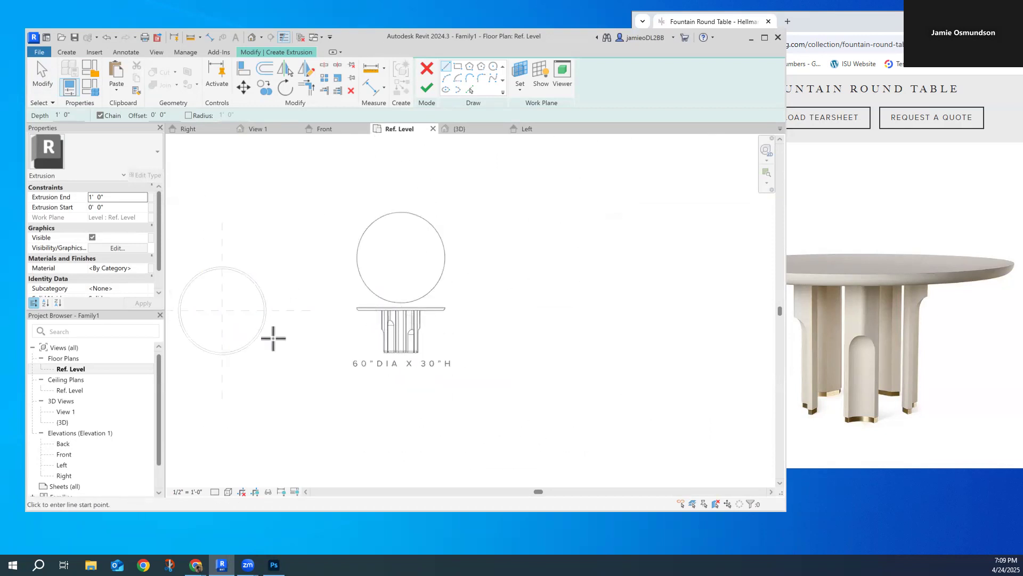
{"action": "scroll", "coordinate": [386, 308], "scroll_direction": "up", "scroll_amount": 5}
{"action": "scroll", "coordinate": [386, 308], "scroll_direction": "up", "scroll_amount": 2}
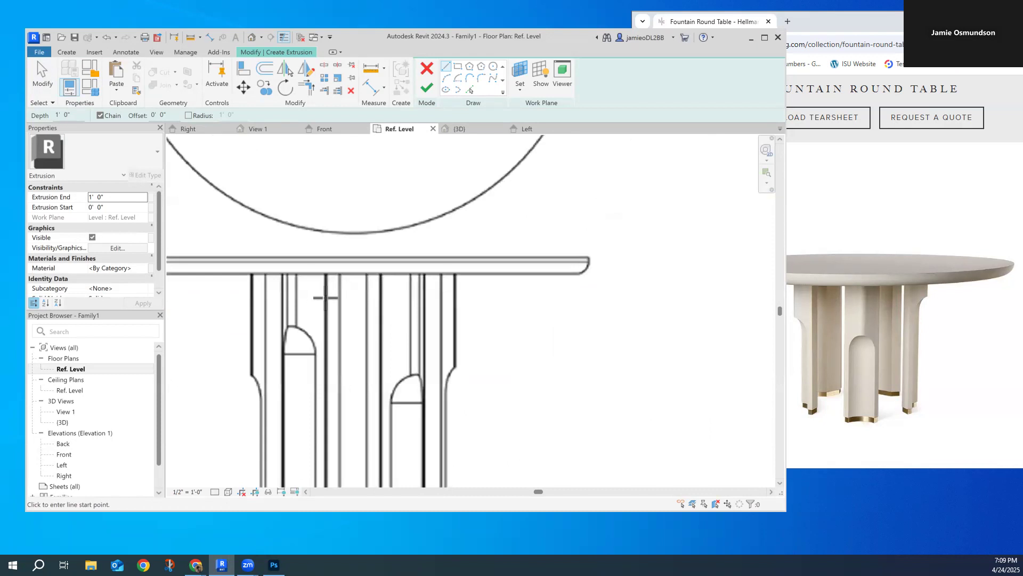
Sketch an angled edge about 2" long and an adjoining horizontal edge at 150°, aligned with the drawn centre leg's vertical lines.
{"action": "left_click", "coordinate": [324, 296]}
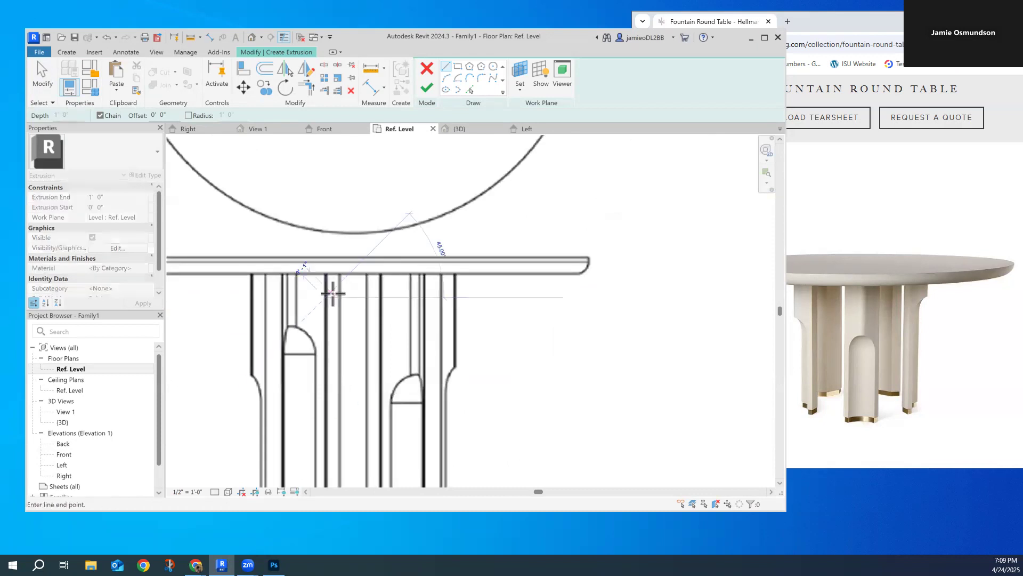
{"action": "scroll", "coordinate": [366, 289], "scroll_direction": "up", "scroll_amount": 5}
{"action": "left_click", "coordinate": [365, 288]}
{"action": "key", "text": "Escape"}
{"action": "key", "text": "Escape"}
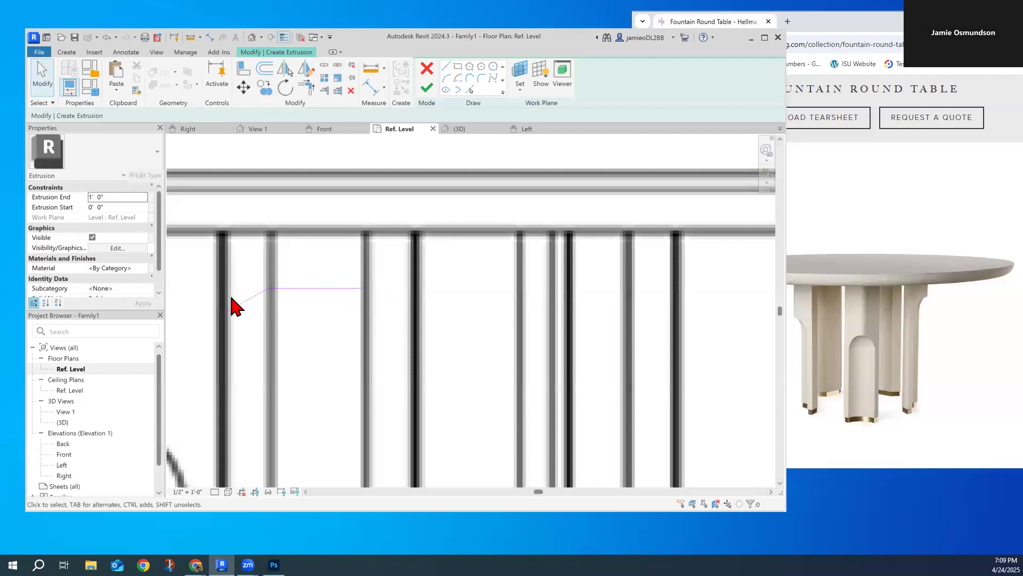
Mirror a copy of the 2" angled edge about a vertical axis through the horizontal edge's midpoint.
{"action": "left_click", "coordinate": [246, 302]}
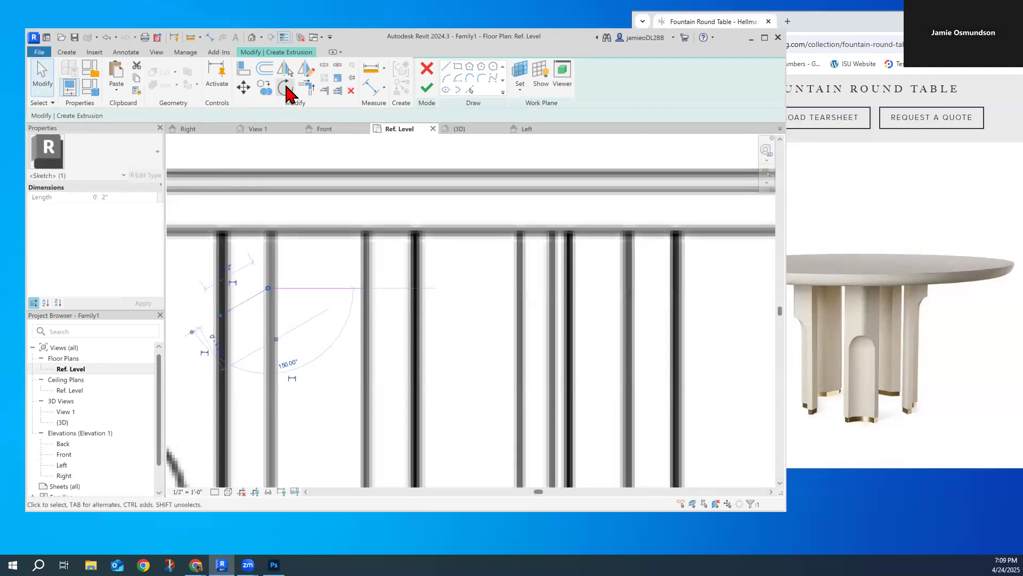
{"action": "left_click", "coordinate": [305, 71]}
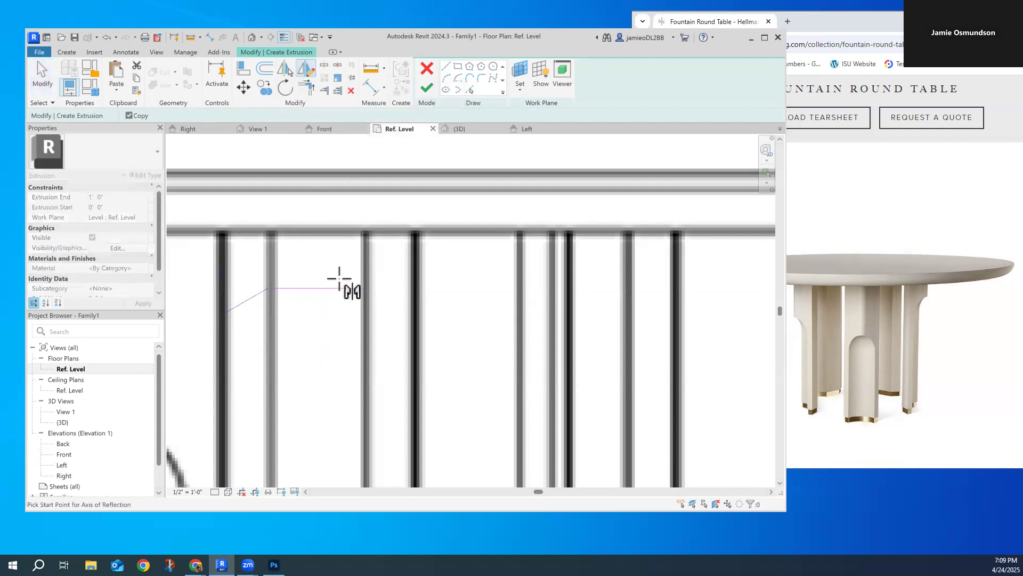
{"action": "left_click", "coordinate": [319, 288]}
{"action": "left_click", "coordinate": [316, 315]}
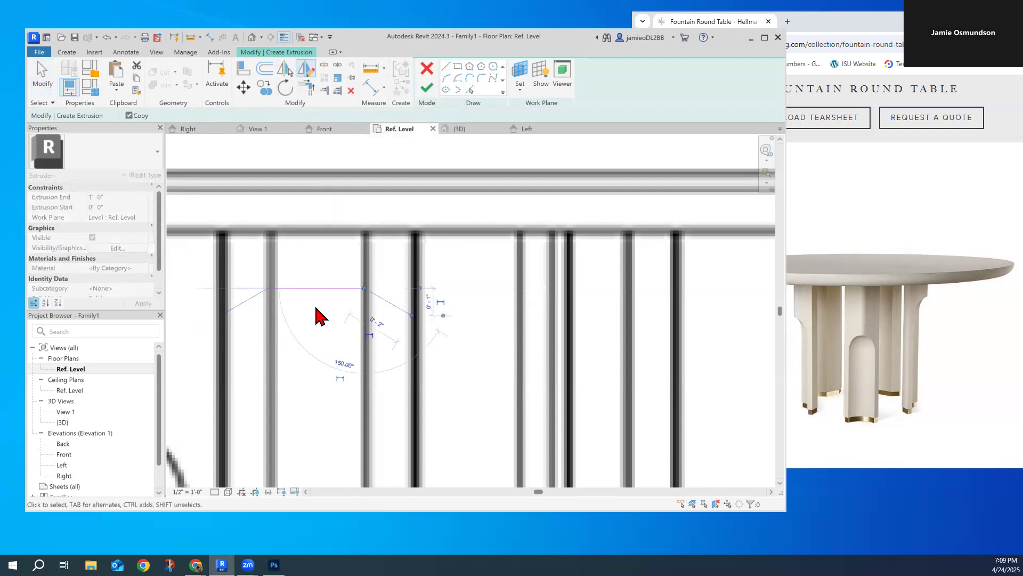
Sketch a diagonal line about 5 1/2" long from the left angled edge's outer end inward below the horizontal edge.
{"action": "scroll", "coordinate": [495, 320], "scroll_direction": "down", "scroll_amount": 2}
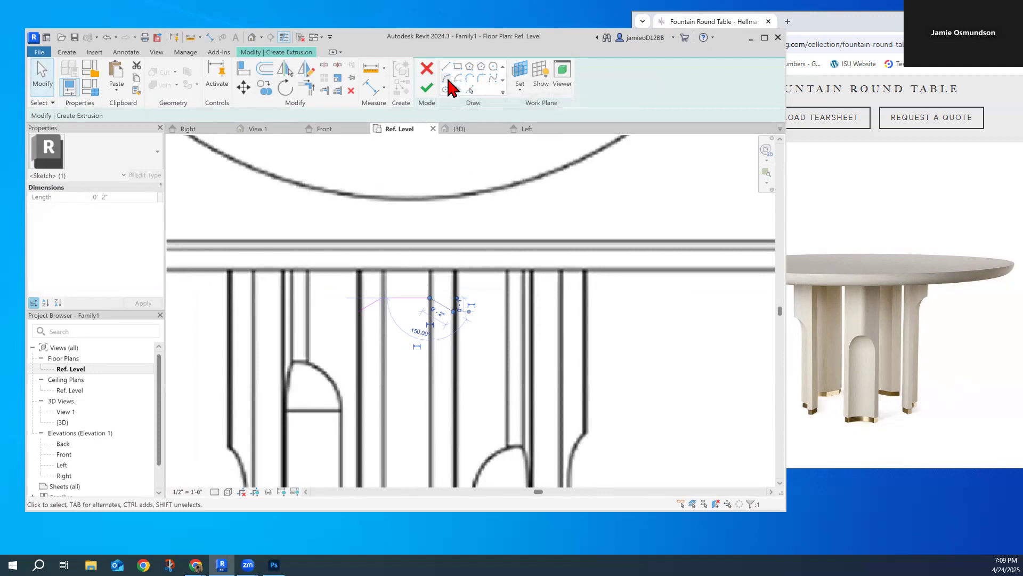
{"action": "left_click", "coordinate": [445, 67]}
{"action": "left_click", "coordinate": [359, 311]}
{"action": "left_click", "coordinate": [412, 365]}
{"action": "key", "text": "Escape"}
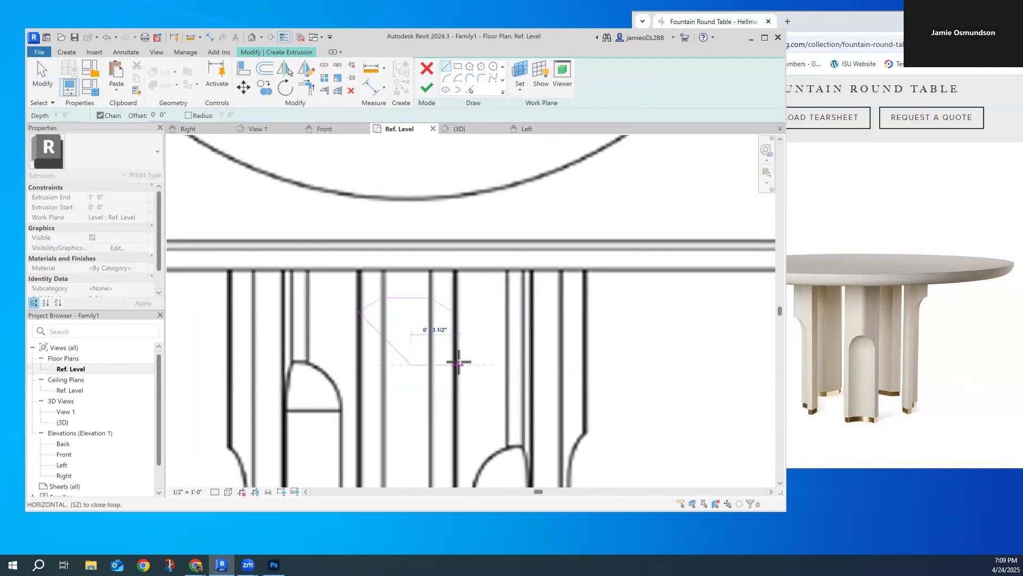
{"action": "key", "text": "Escape"}
Mirror a copy of the diagonal line about the vertical axis through the horizontal edge's midpoint.
{"action": "left_click", "coordinate": [397, 352]}
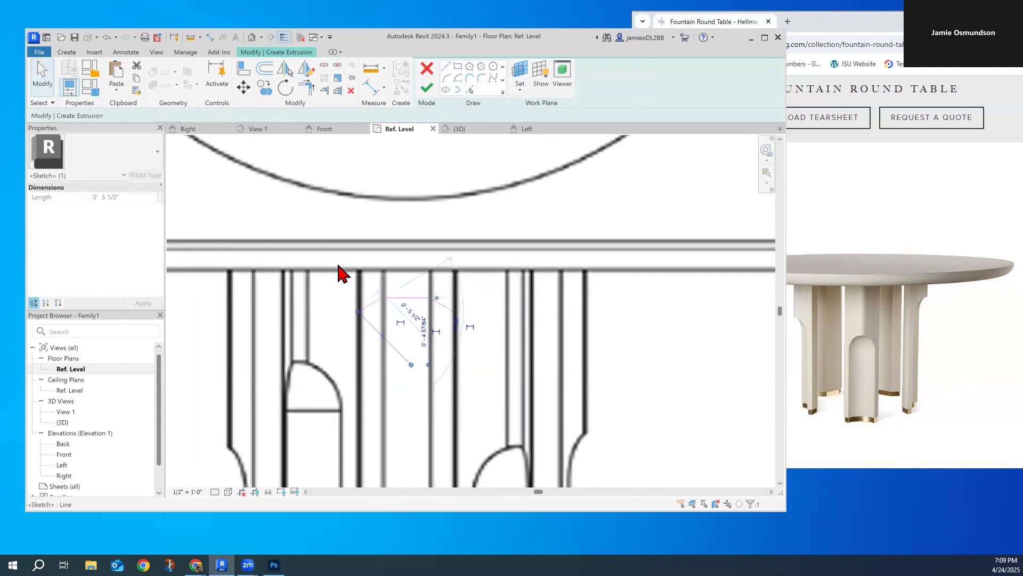
{"action": "left_click", "coordinate": [307, 69]}
{"action": "left_click", "coordinate": [406, 297]}
{"action": "left_click", "coordinate": [405, 333]}
{"action": "scroll", "coordinate": [405, 373], "scroll_direction": "up", "scroll_amount": 2}
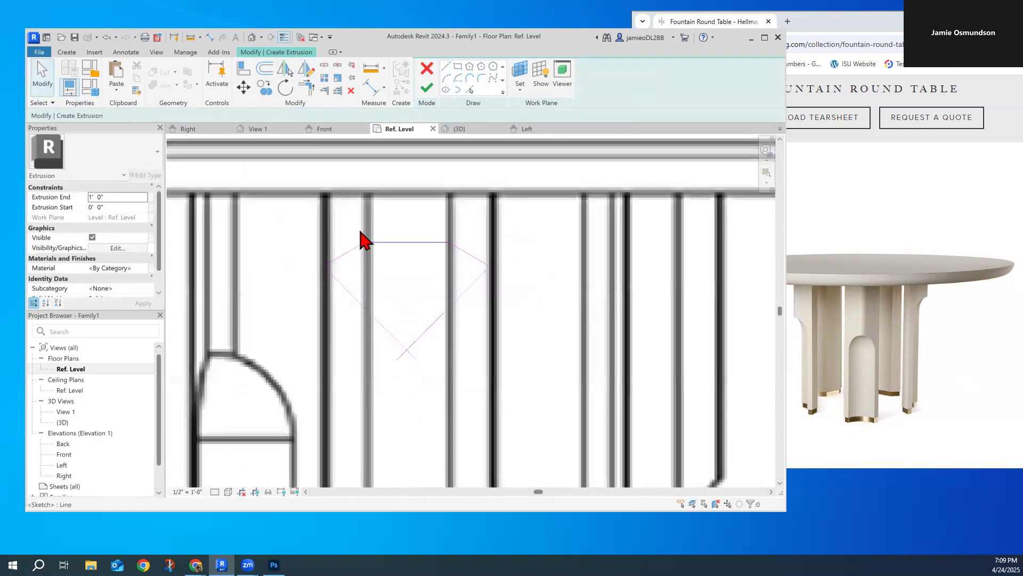
{"action": "left_click", "coordinate": [447, 79]}
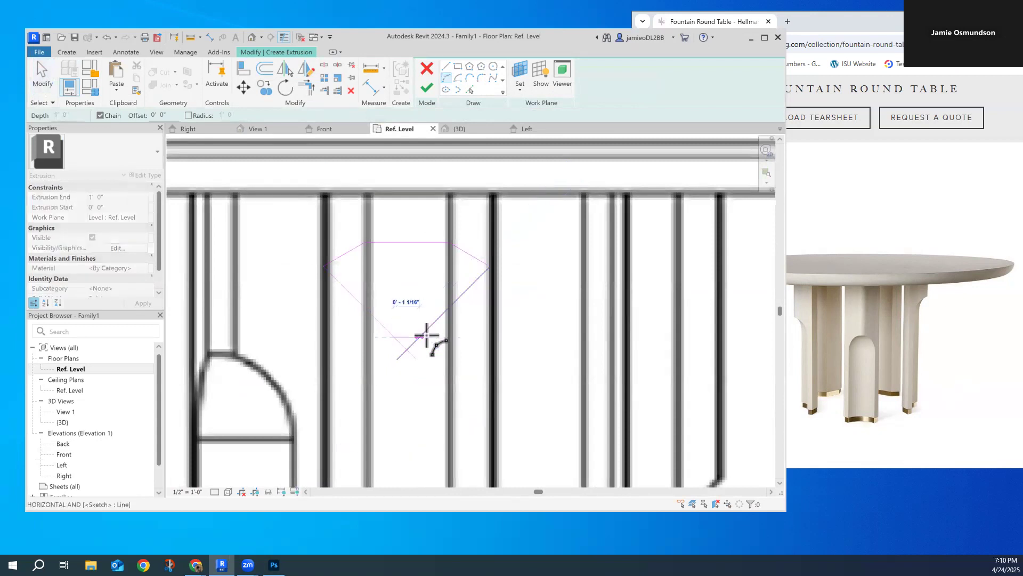
{"action": "scroll", "coordinate": [419, 337], "scroll_direction": "up", "scroll_amount": 1}
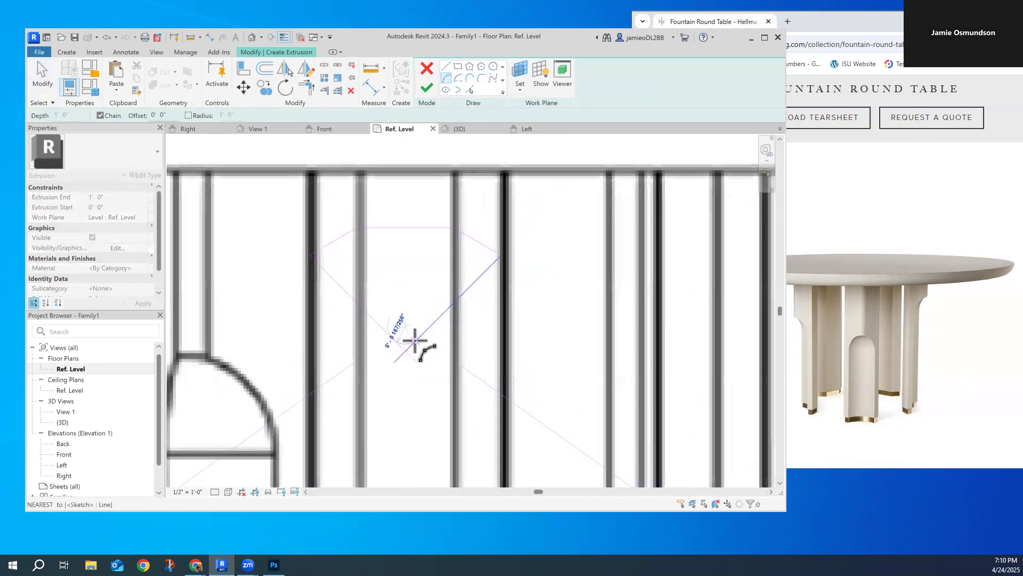
{"action": "scroll", "coordinate": [415, 340], "scroll_direction": "up", "scroll_amount": 3}
{"action": "key", "text": "Escape"}
{"action": "key", "text": "Escape"}
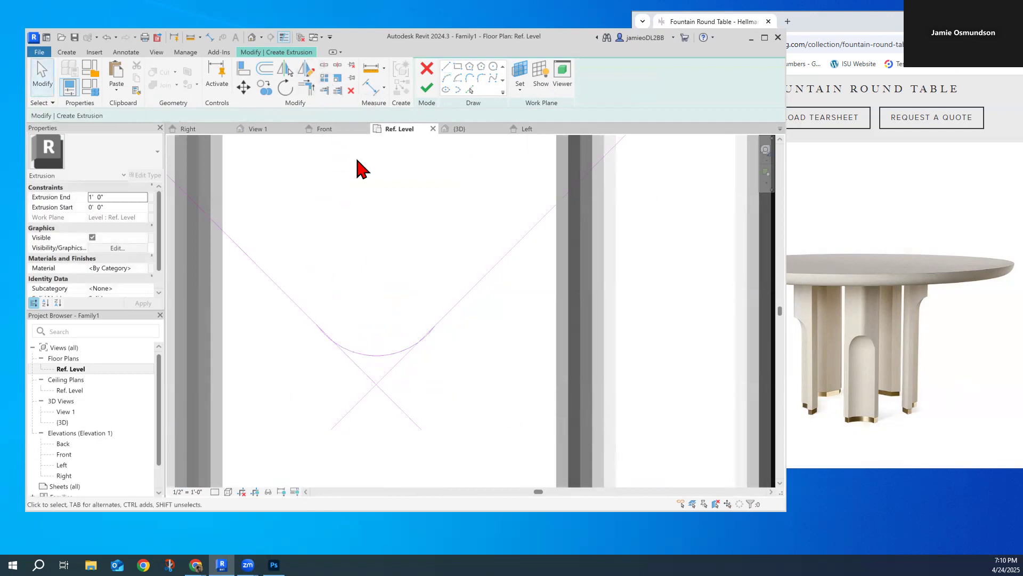
{"action": "left_click", "coordinate": [375, 362]}
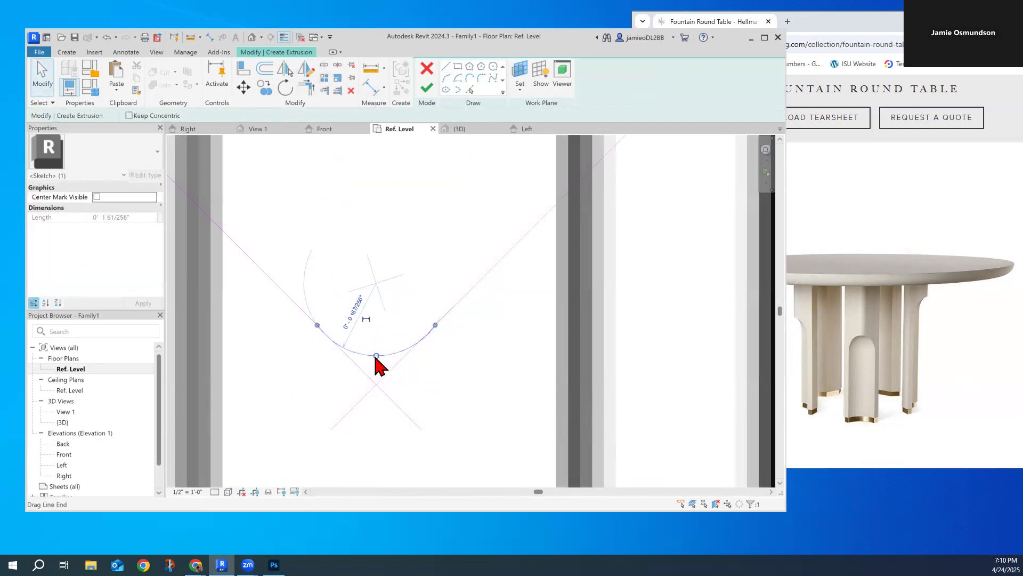
{"action": "key", "text": "Delete"}
Draw a downward-bulging arc of about 0.85" radius between the two diagonal lines, just above their crossing point.
{"action": "scroll", "coordinate": [376, 365], "scroll_direction": "up", "scroll_amount": 1}
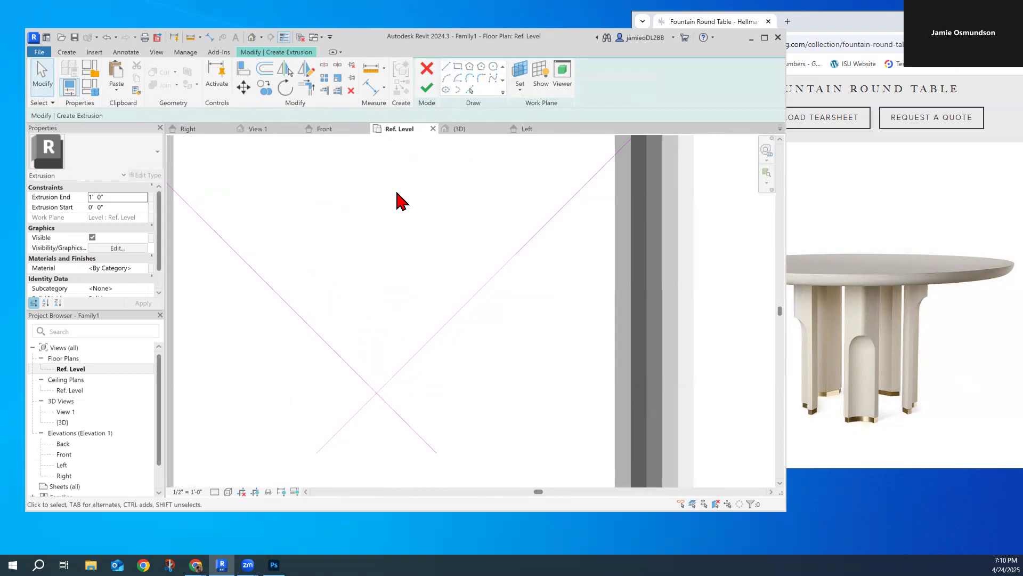
{"action": "left_click", "coordinate": [445, 78]}
{"action": "left_click", "coordinate": [285, 301]}
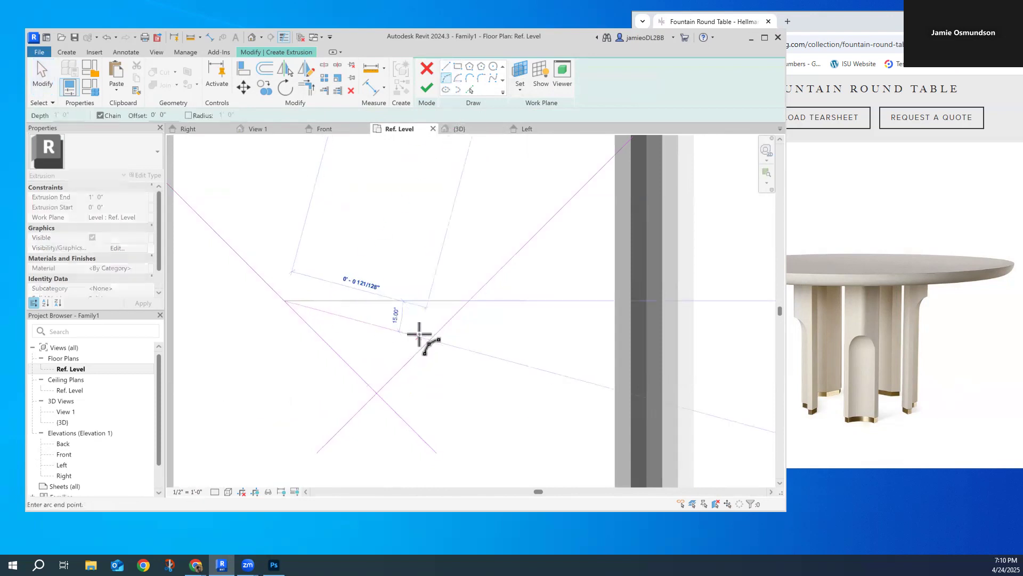
{"action": "left_click", "coordinate": [465, 302]}
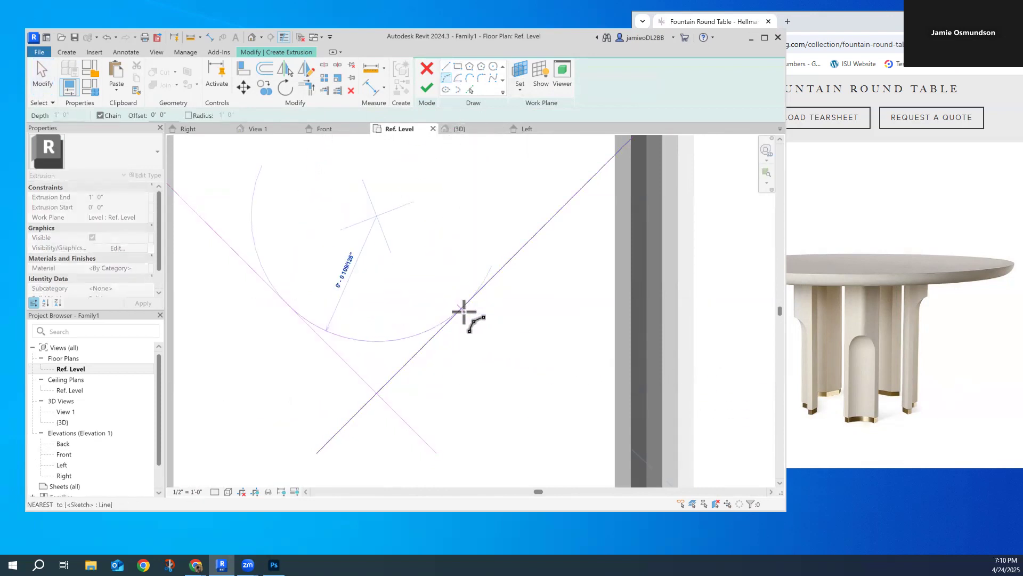
{"action": "left_click", "coordinate": [457, 314]}
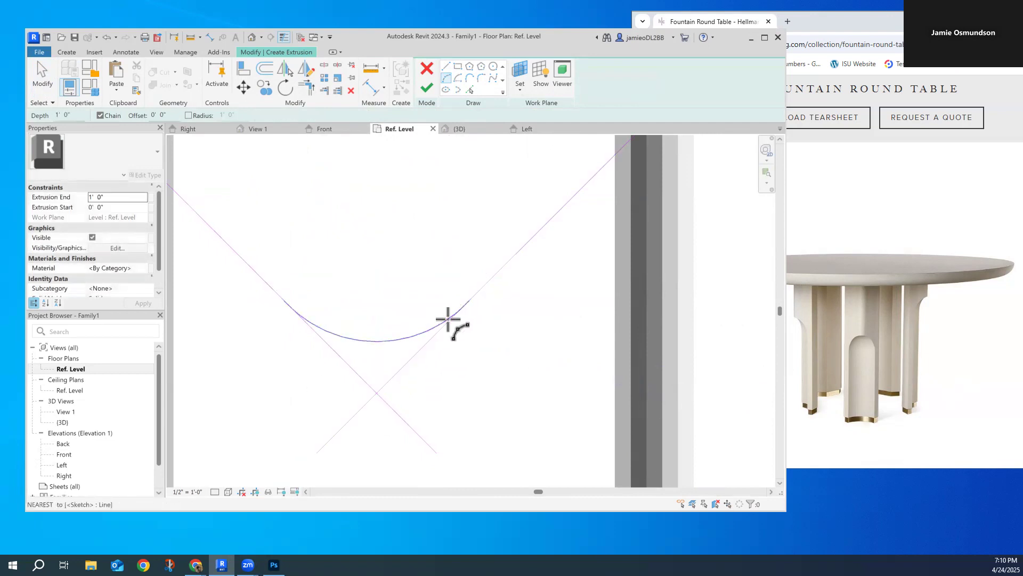
Trim both diagonal lines to the arc so the leg profile closes with a rounded tip.
{"action": "left_click", "coordinate": [306, 87]}
{"action": "left_click", "coordinate": [267, 281]}
{"action": "left_click", "coordinate": [343, 337]}
{"action": "left_click", "coordinate": [547, 232]}
{"action": "left_click", "coordinate": [404, 347]}
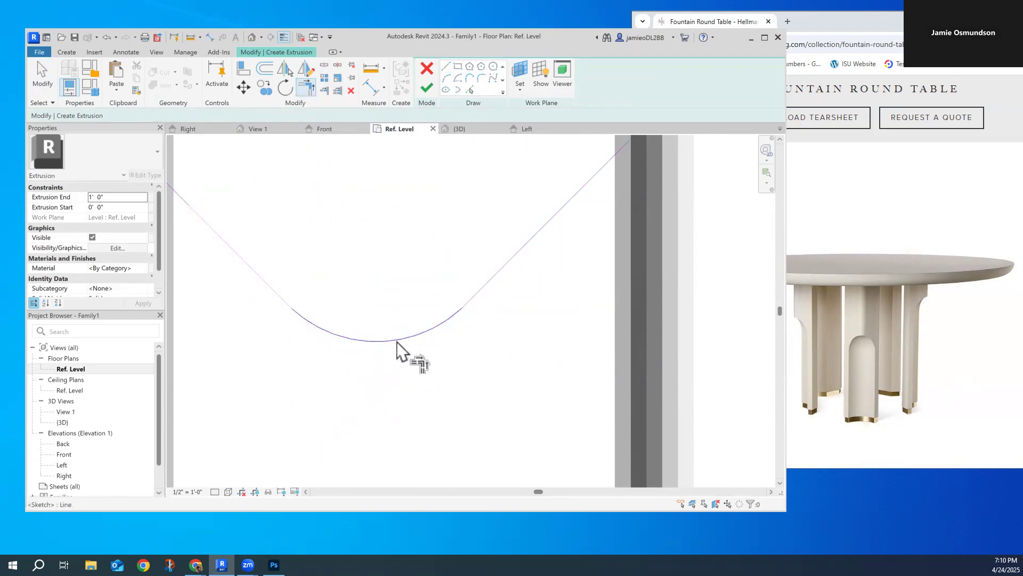
Move the complete leg profile from the reference image into the tabletop circle, near the vertical centreline and below the circle's centre.
{"action": "scroll", "coordinate": [394, 346], "scroll_direction": "down", "scroll_amount": 2}
{"action": "scroll", "coordinate": [392, 347], "scroll_direction": "down", "scroll_amount": 3}
{"action": "left_click", "coordinate": [41, 73]}
{"action": "left_click_drag", "start_coordinate": [324, 265], "coordinate": [465, 356]}
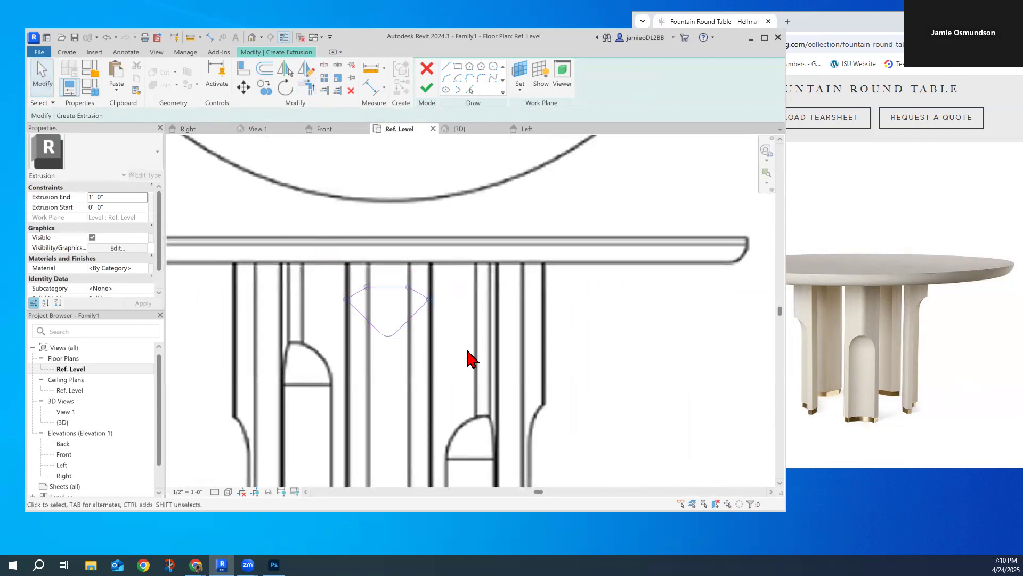
{"action": "scroll", "coordinate": [420, 337], "scroll_direction": "down", "scroll_amount": 4}
{"action": "scroll", "coordinate": [419, 332], "scroll_direction": "down", "scroll_amount": 3}
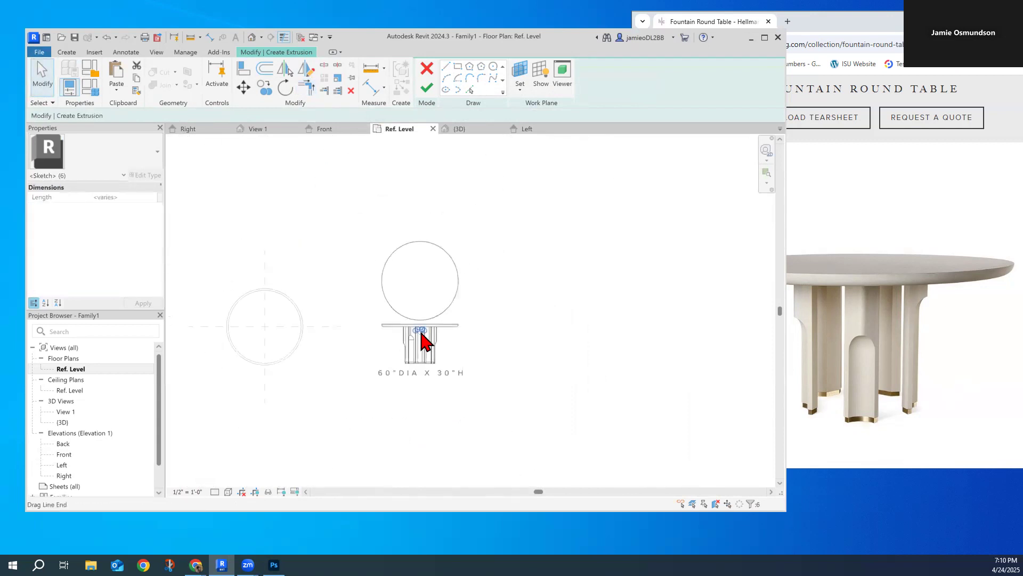
{"action": "scroll", "coordinate": [423, 343], "scroll_direction": "up", "scroll_amount": 2}
{"action": "mouse_move", "coordinate": [182, 359]}
{"action": "middle_mouse_down"}
{"action": "mouse_move", "coordinate": [384, 352]}
{"action": "mouse_move", "coordinate": [338, 347]}
{"action": "middle_mouse_up"}
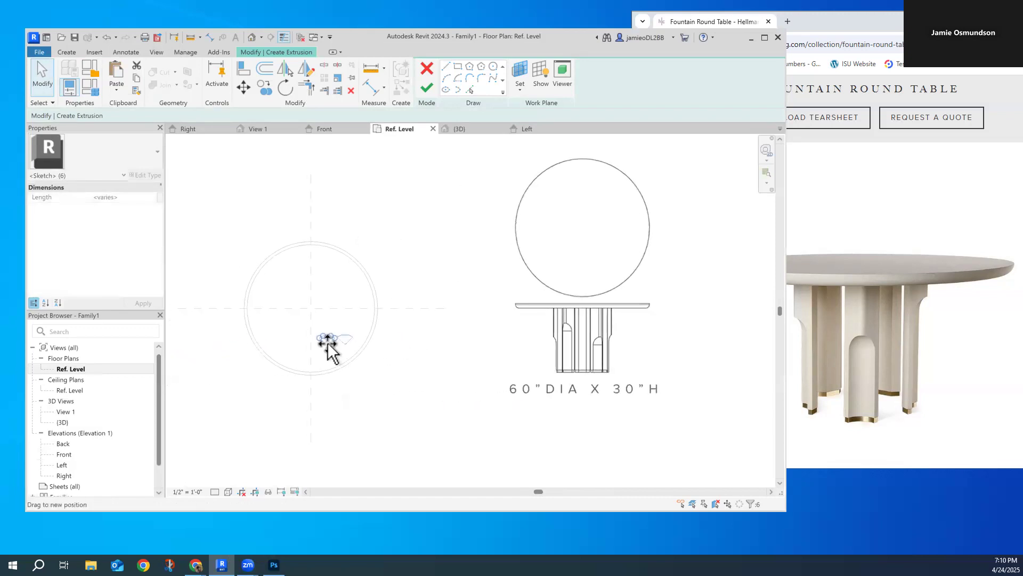
{"action": "scroll", "coordinate": [310, 345], "scroll_direction": "up", "scroll_amount": 2}
{"action": "scroll", "coordinate": [310, 345], "scroll_direction": "up", "scroll_amount": 2}
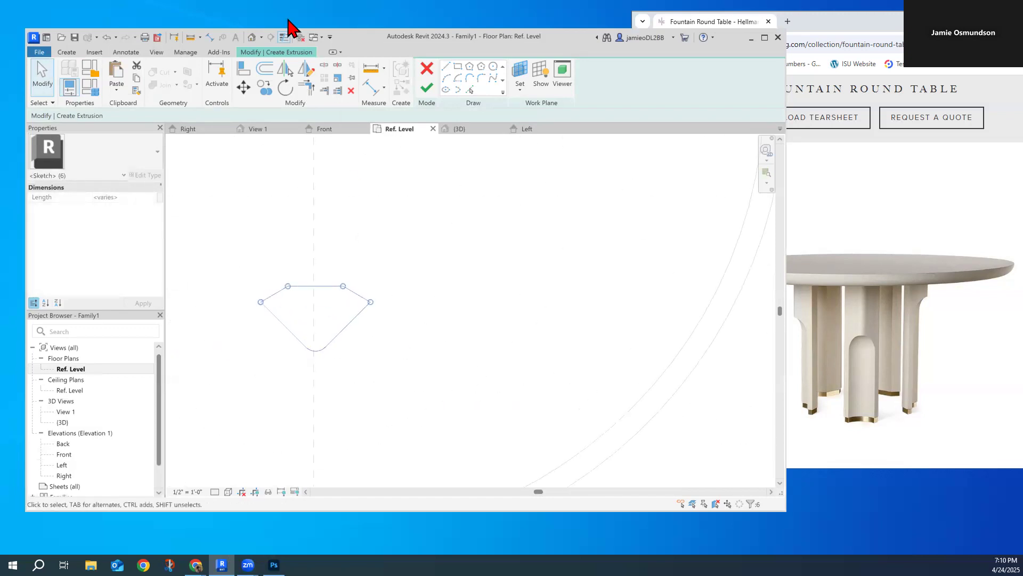
Move the profile by its rounded tip's midpoint onto the vertical centre reference plane and finish the extrusion sketch.
{"action": "left_click", "coordinate": [244, 88]}
{"action": "left_click", "coordinate": [315, 353]}
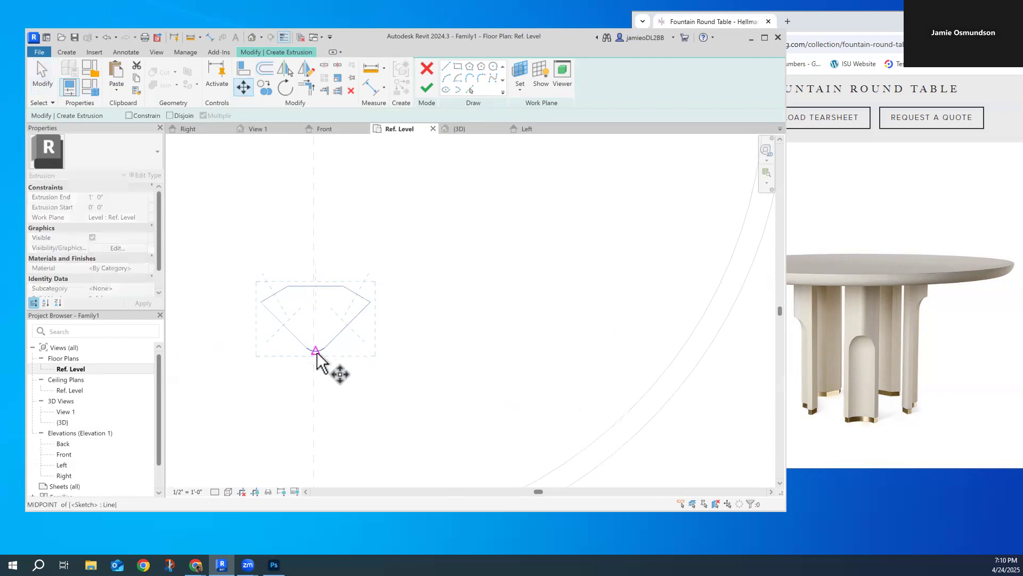
{"action": "key", "text": "Escape"}
{"action": "scroll", "coordinate": [535, 261], "scroll_direction": "down", "scroll_amount": 4}
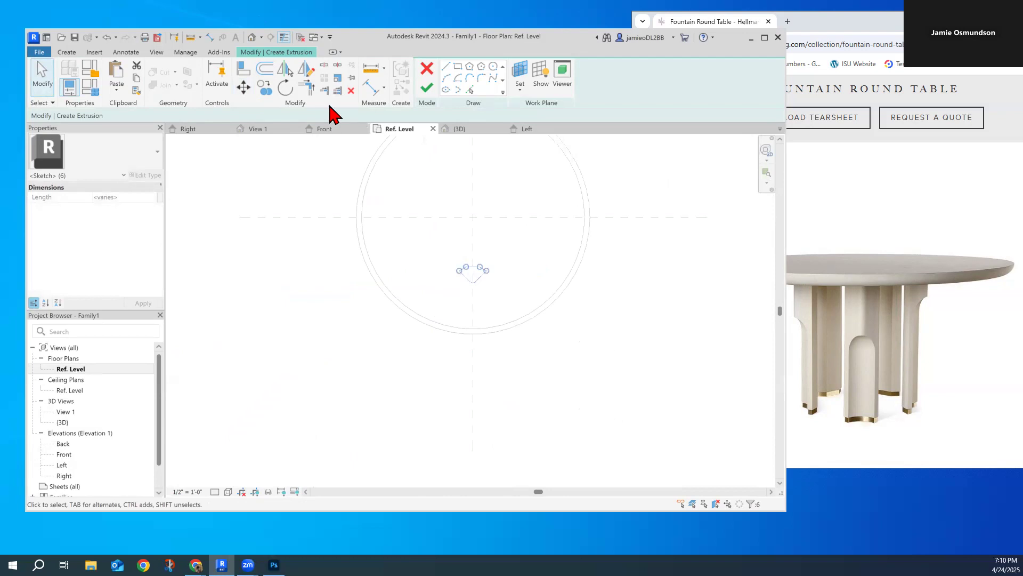
{"action": "left_click", "coordinate": [426, 89]}
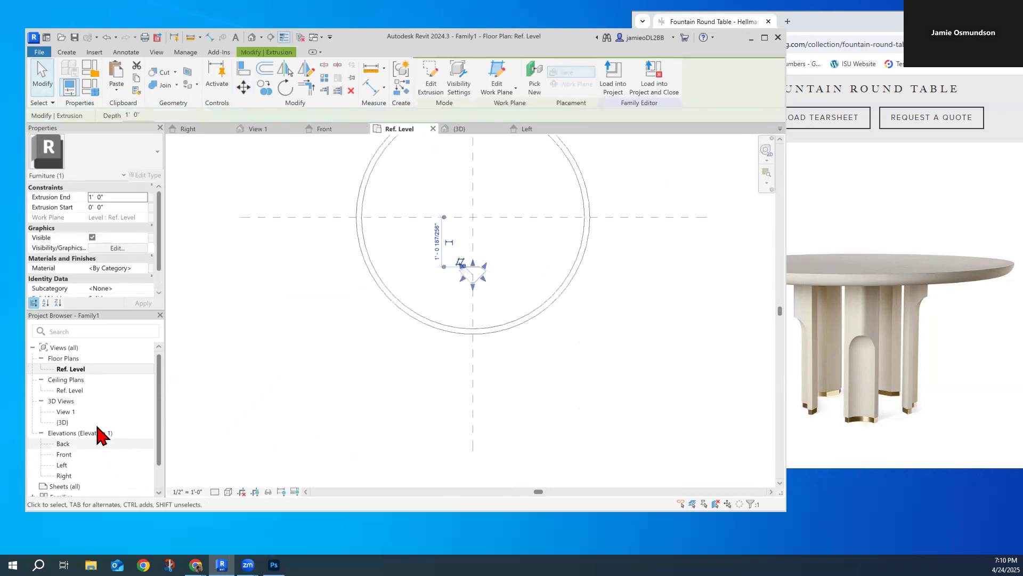
In the Front elevation, stretch the leg extrusion upward to the tabletop's underside, to an extrusion end of about 2' 4 1/2".
{"action": "double_click", "coordinate": [75, 456]}
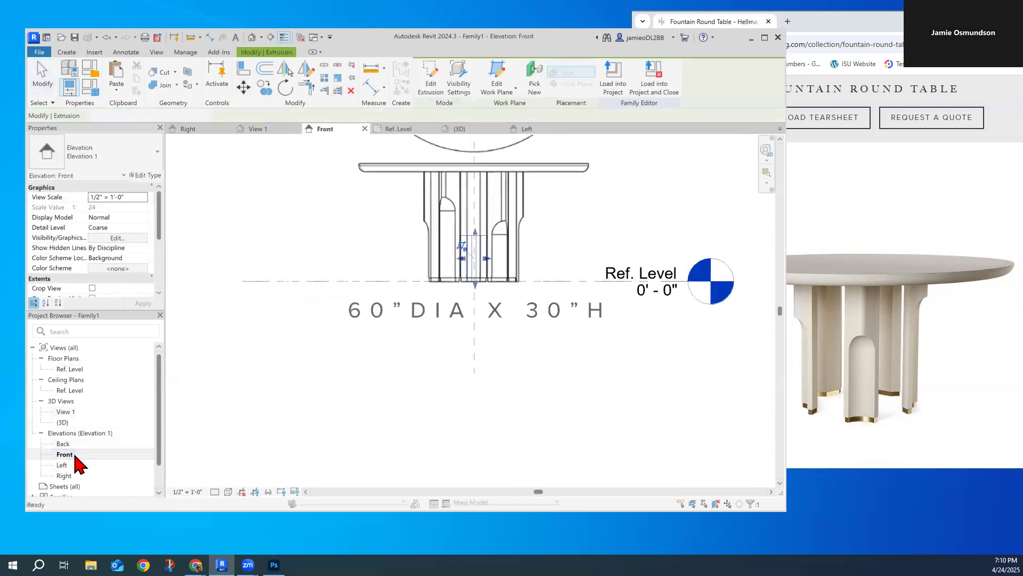
{"action": "left_click_drag", "start_coordinate": [475, 231], "coordinate": [478, 176]}
{"action": "scroll", "coordinate": [490, 297], "scroll_direction": "up", "scroll_amount": 2}
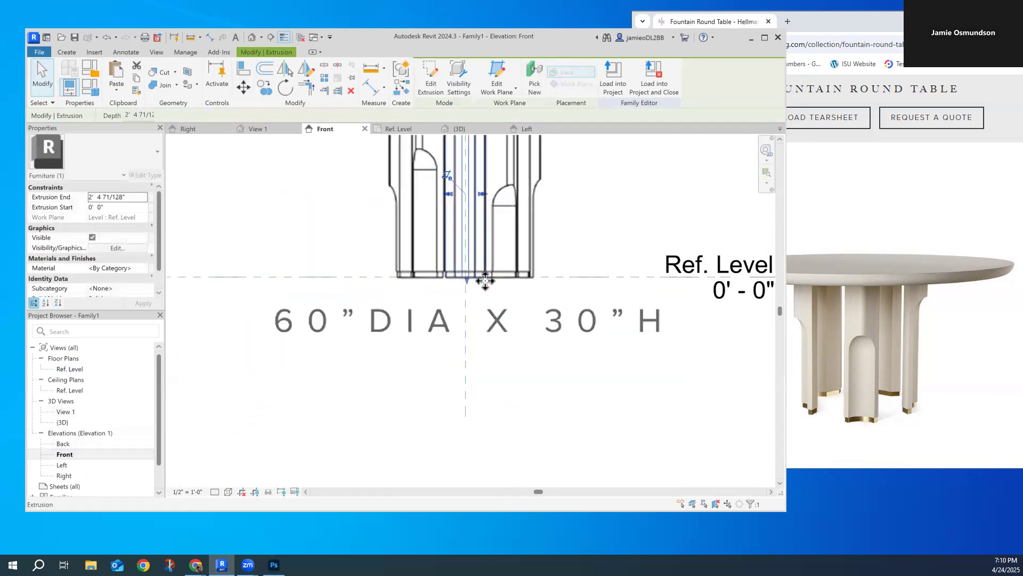
{"action": "scroll", "coordinate": [483, 279], "scroll_direction": "down", "scroll_amount": 4}
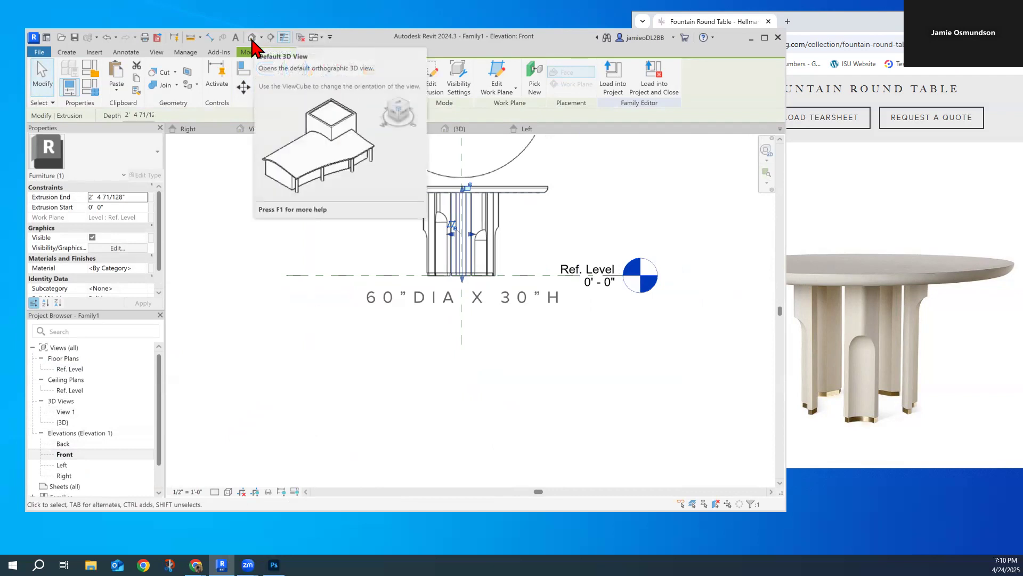
Examine the extruded leg and tabletop from several angles in the default 3D view and View 1.
{"action": "left_click", "coordinate": [252, 47]}
{"action": "scroll", "coordinate": [352, 252], "scroll_direction": "down", "scroll_amount": 2}
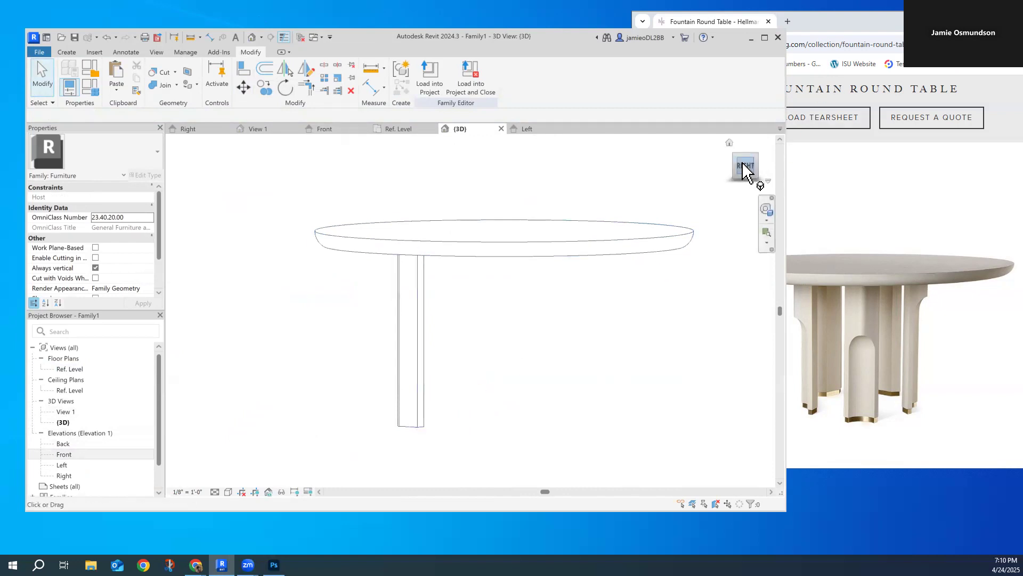
{"action": "mouse_move", "coordinate": [745, 166]}
{"action": "left_mouse_down"}
{"action": "mouse_move", "coordinate": [749, 178]}
{"action": "mouse_move", "coordinate": [812, 192]}
{"action": "mouse_move", "coordinate": [690, 206]}
{"action": "mouse_move", "coordinate": [648, 153]}
{"action": "mouse_move", "coordinate": [624, 180]}
{"action": "mouse_move", "coordinate": [553, 324]}
{"action": "left_mouse_up"}
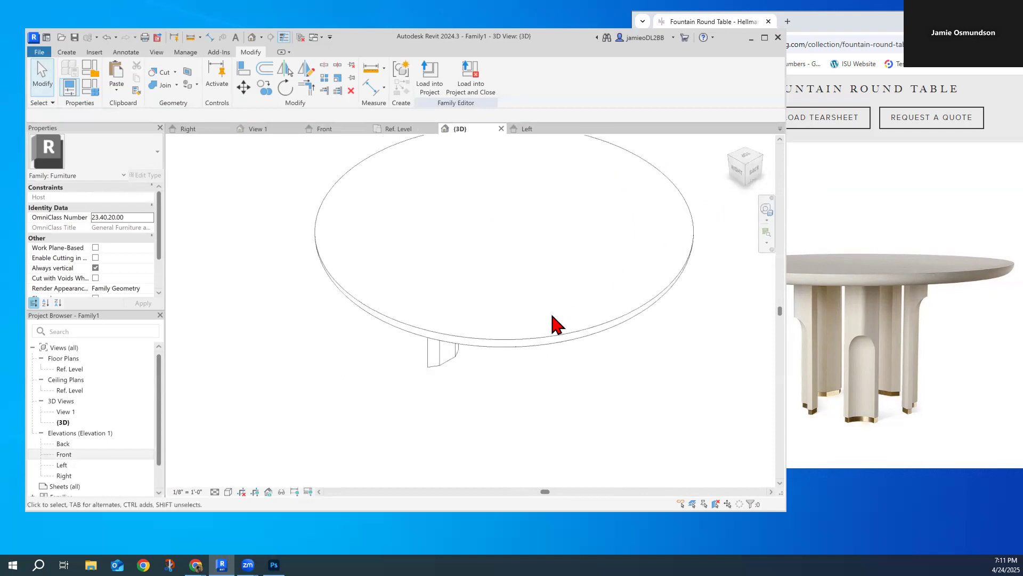
{"action": "left_click", "coordinate": [434, 368]}
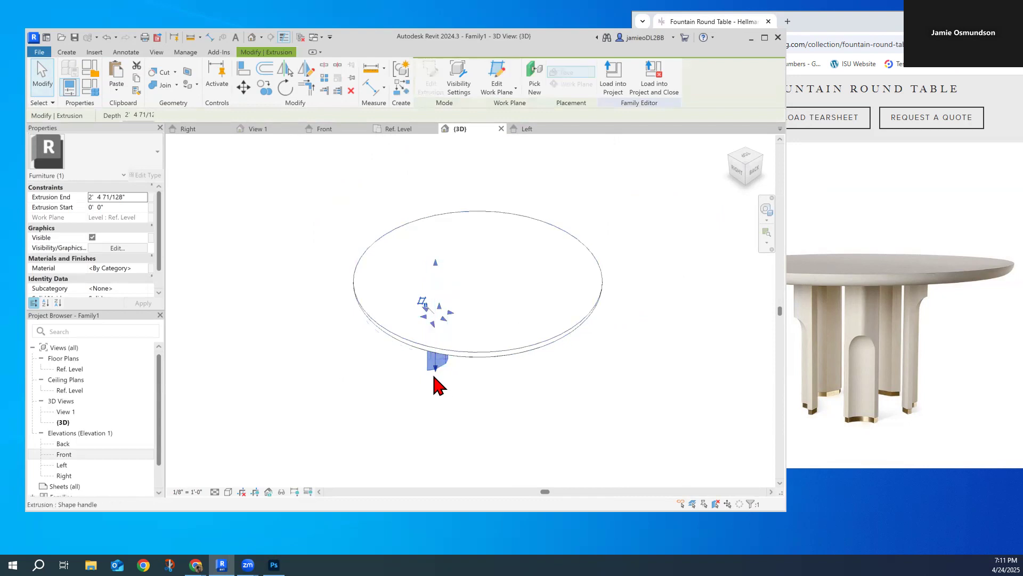
{"action": "double_click", "coordinate": [65, 369]}
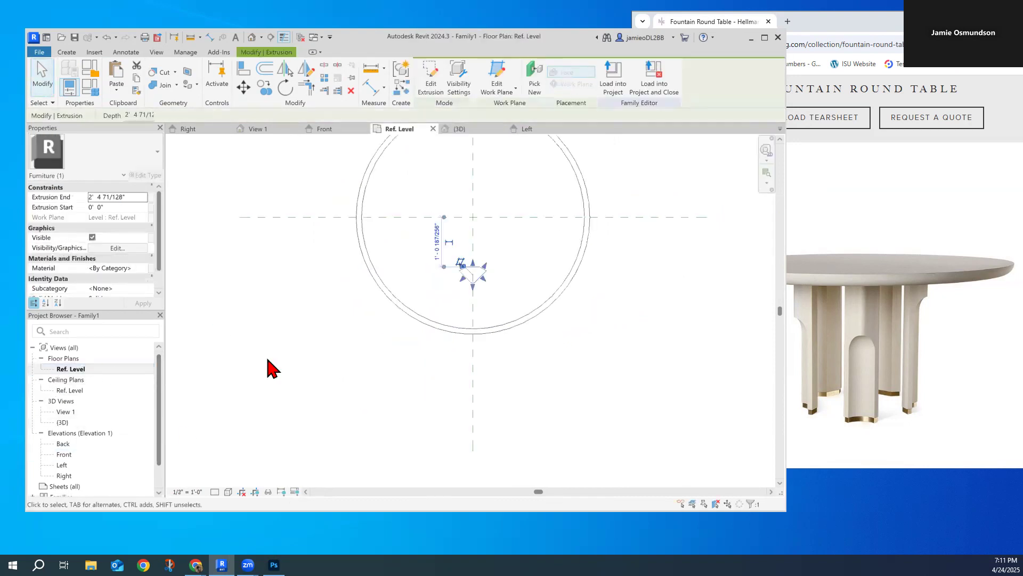
{"action": "double_click", "coordinate": [66, 412]}
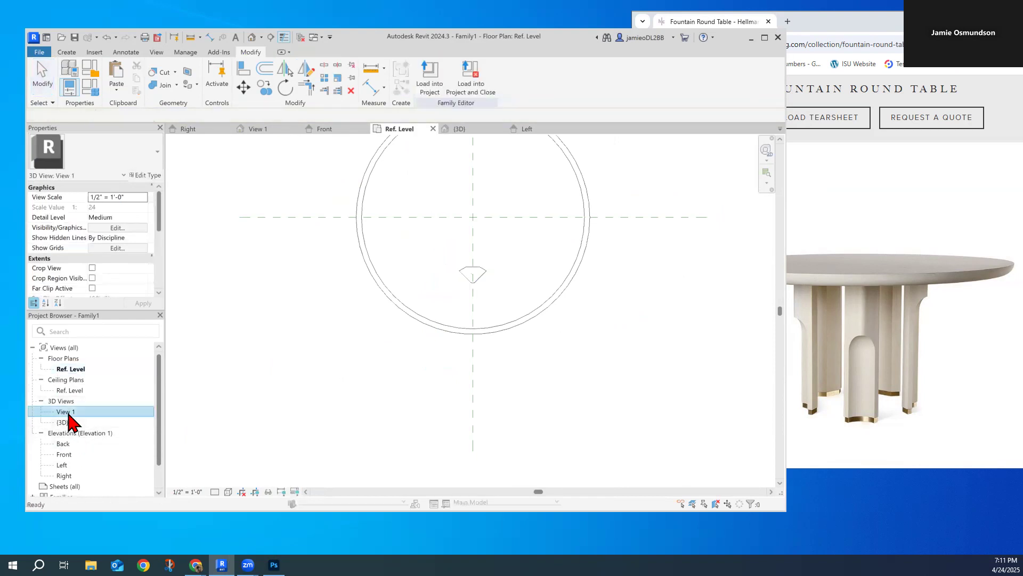
{"action": "left_click_drag", "start_coordinate": [736, 183], "coordinate": [726, 201]}
{"action": "left_click", "coordinate": [635, 296]}
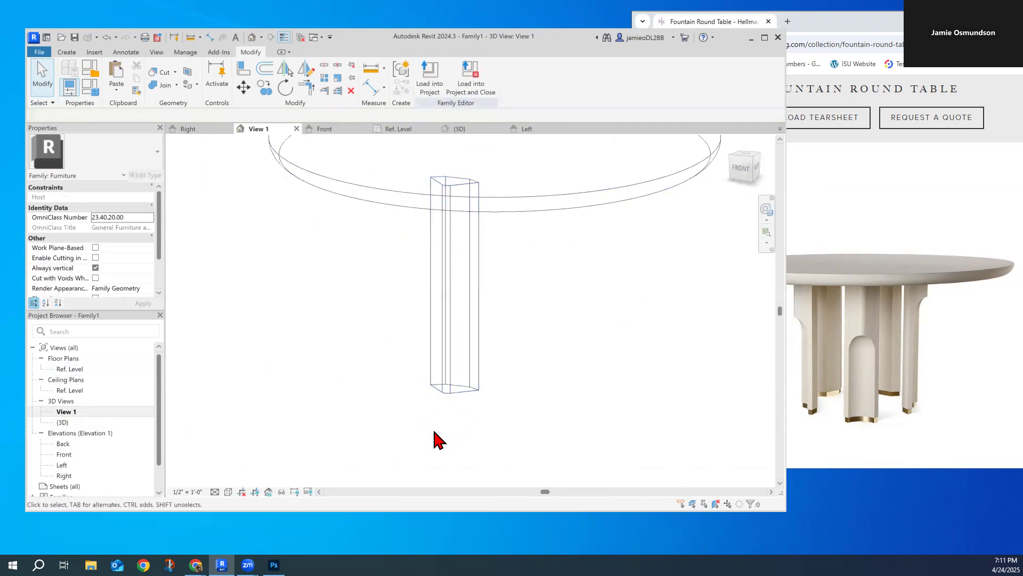
{"action": "scroll", "coordinate": [442, 251], "scroll_direction": "down", "scroll_amount": 3}
{"action": "scroll", "coordinate": [450, 285], "scroll_direction": "down", "scroll_amount": 1}
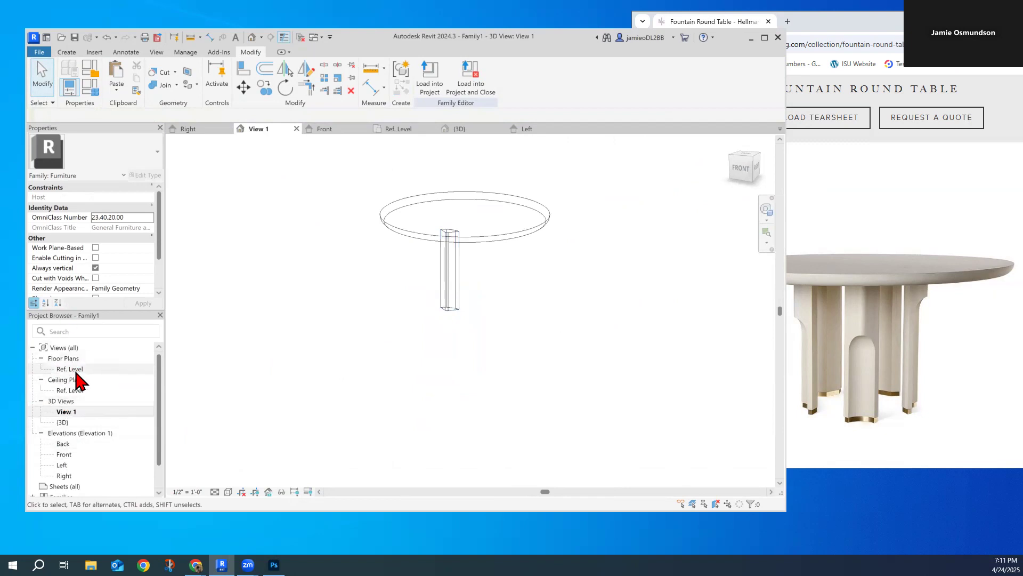
Copy the reference image from the Ref. Level plan and paste it beside the table in the Left elevation.
{"action": "double_click", "coordinate": [74, 369]}
{"action": "scroll", "coordinate": [563, 283], "scroll_direction": "down", "scroll_amount": 5}
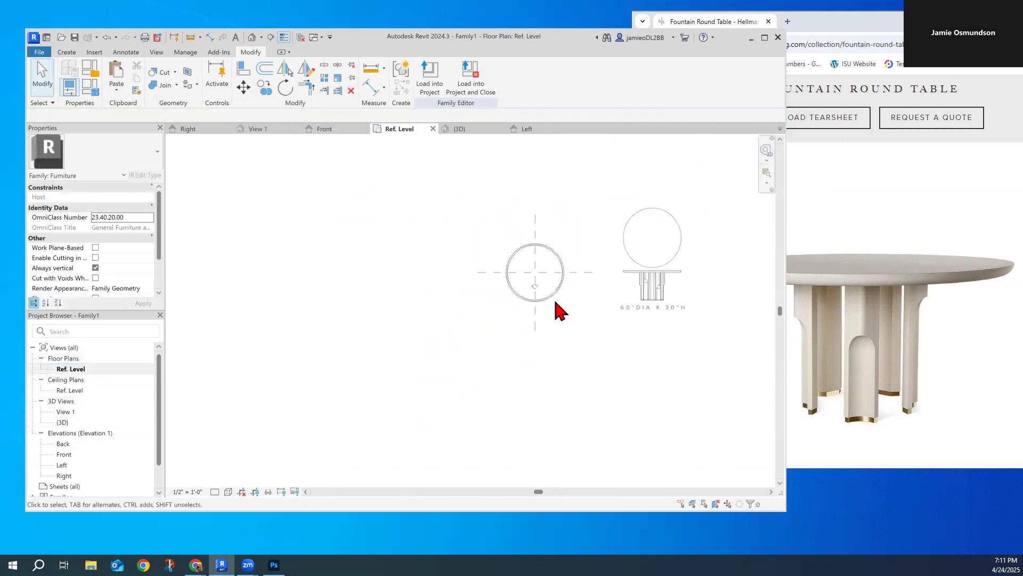
{"action": "left_click", "coordinate": [633, 291]}
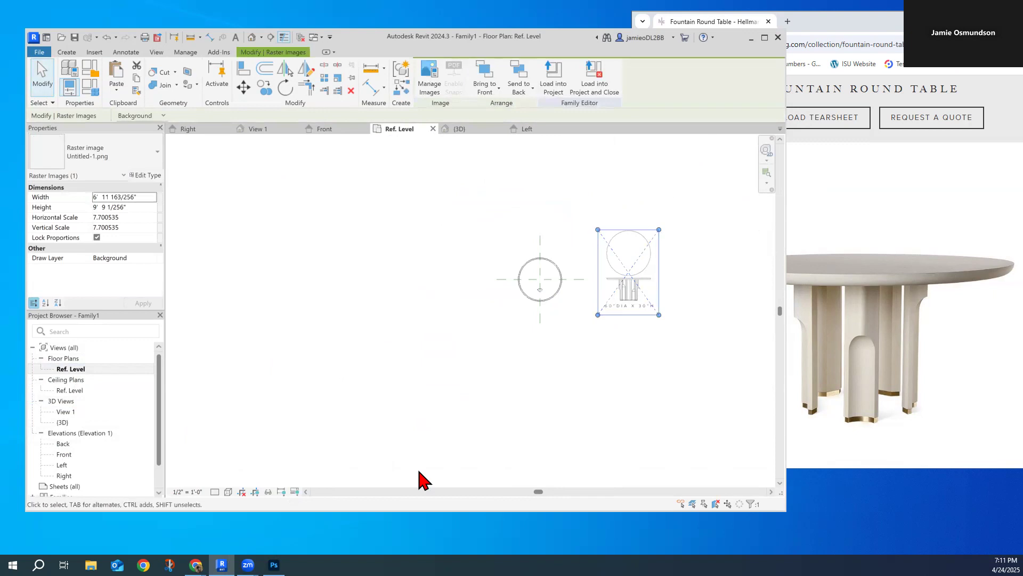
{"action": "double_click", "coordinate": [61, 465]}
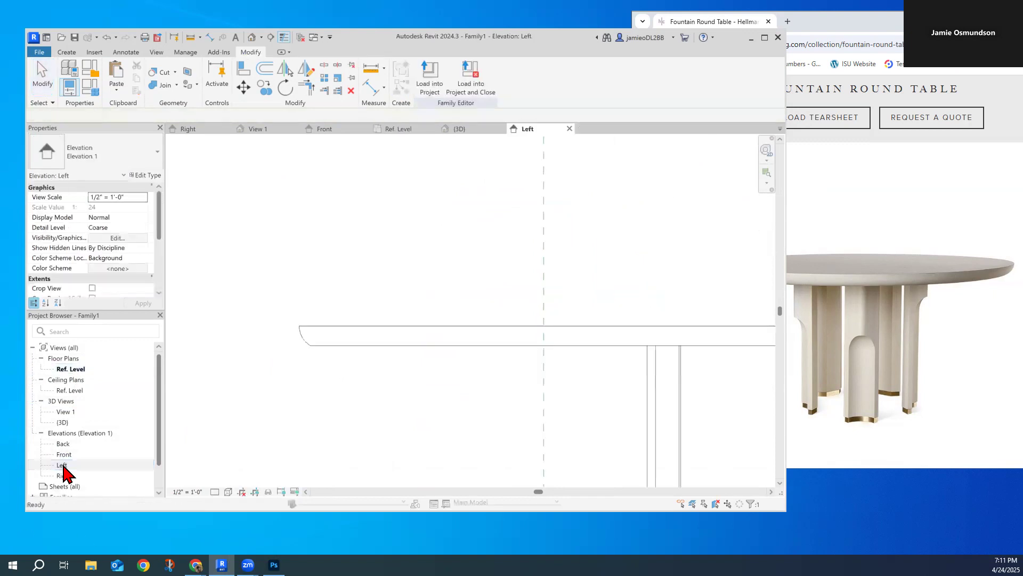
{"action": "scroll", "coordinate": [539, 384], "scroll_direction": "down", "scroll_amount": 5}
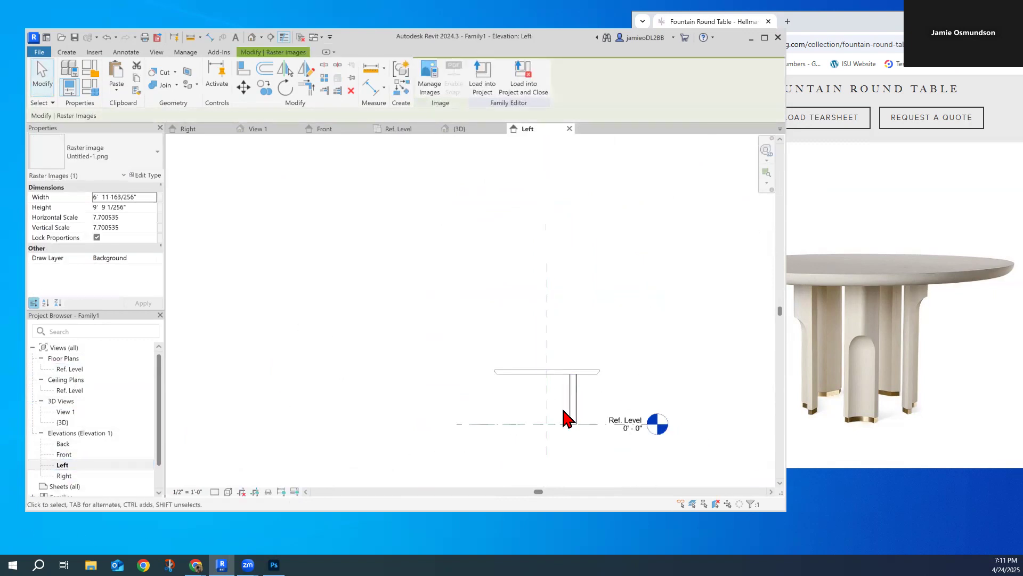
{"action": "key", "text": "ctrl+v"}
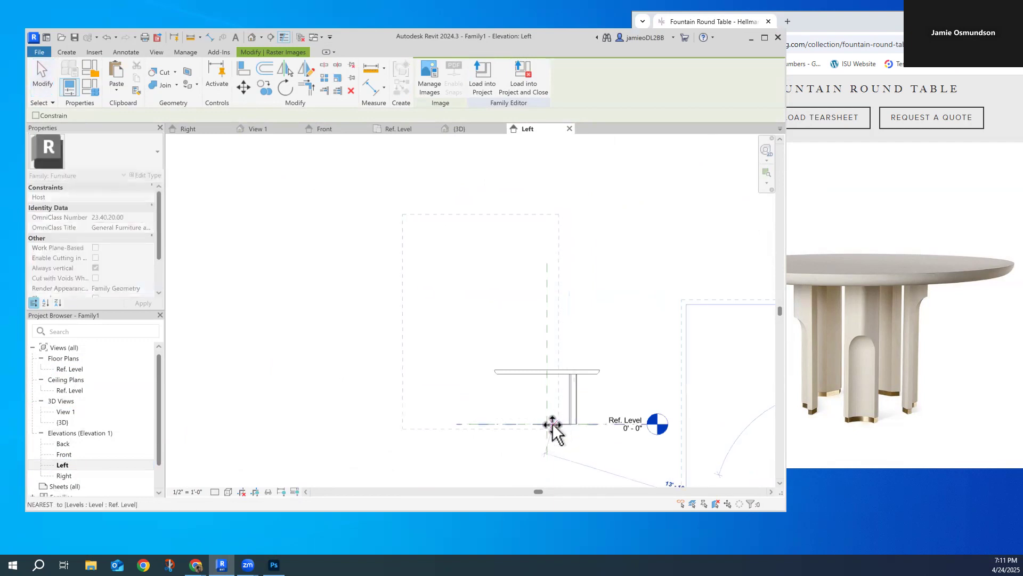
{"action": "left_click", "coordinate": [474, 432]}
Move the pasted reference image over the modelled table, centring its drawn table on the vertical reference plane.
{"action": "left_click", "coordinate": [244, 87]}
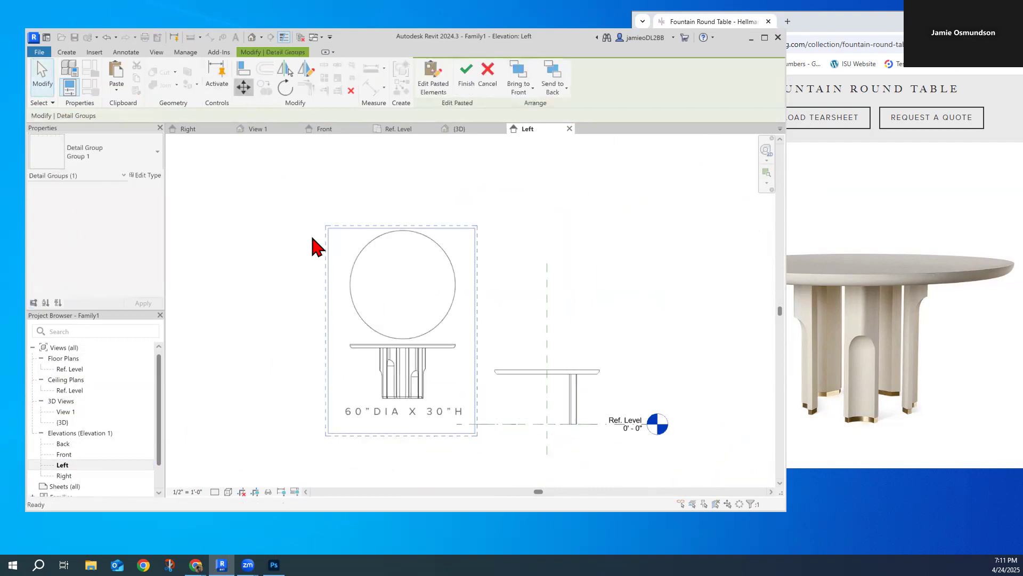
{"action": "left_click", "coordinate": [399, 386]}
{"action": "scroll", "coordinate": [399, 385], "scroll_direction": "up", "scroll_amount": 6}
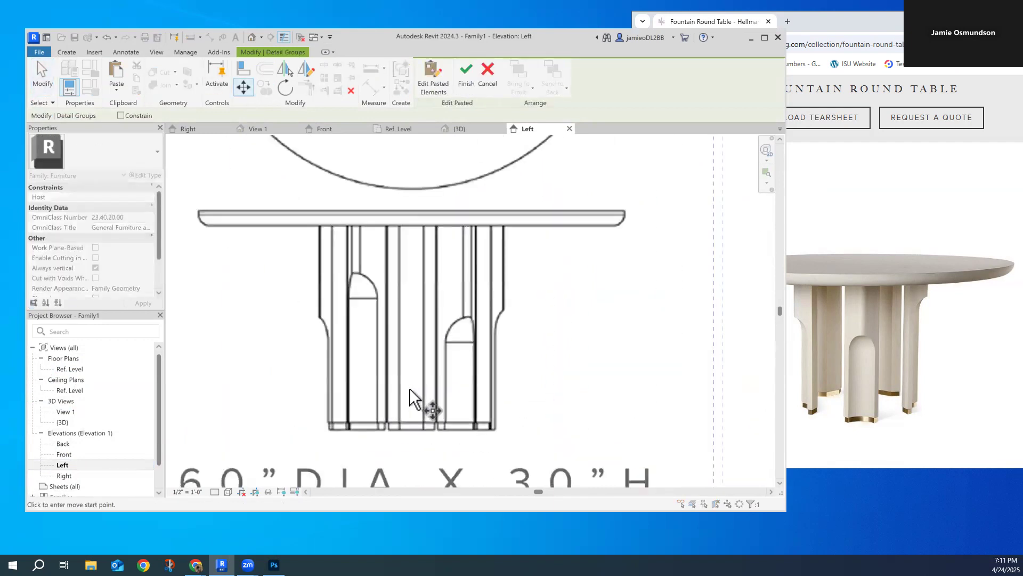
{"action": "scroll", "coordinate": [737, 401], "scroll_direction": "down", "scroll_amount": 3}
{"action": "middle_click_drag", "start_coordinate": [732, 394], "coordinate": [539, 388]}
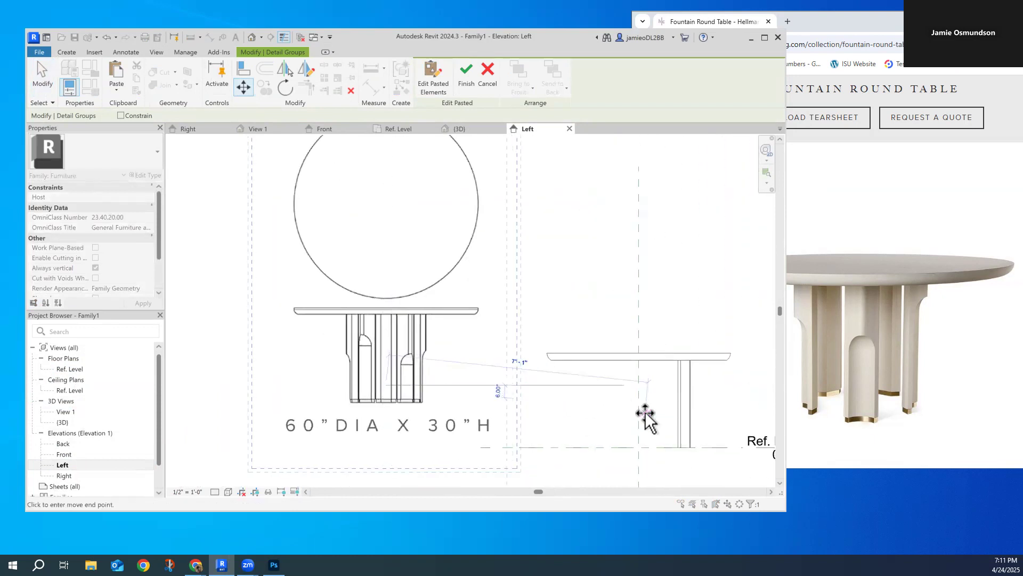
{"action": "left_click", "coordinate": [639, 415]}
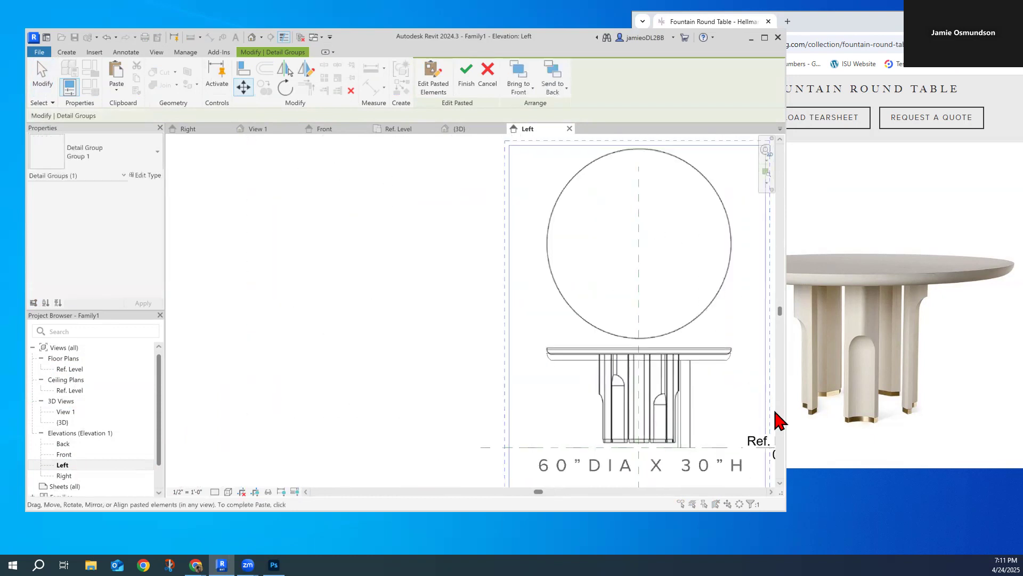
Nudge the pasted reference image down so its drawn table base sits on the Ref. Level line, and finish the paste.
{"action": "key", "text": "Down"}
{"action": "key", "text": "Down"}
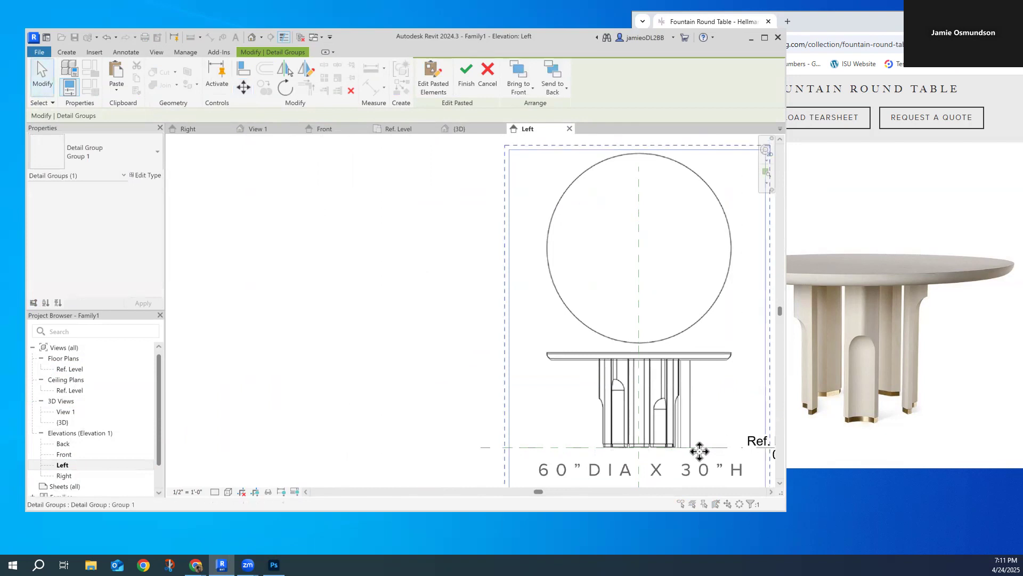
{"action": "left_click", "coordinate": [276, 292]}
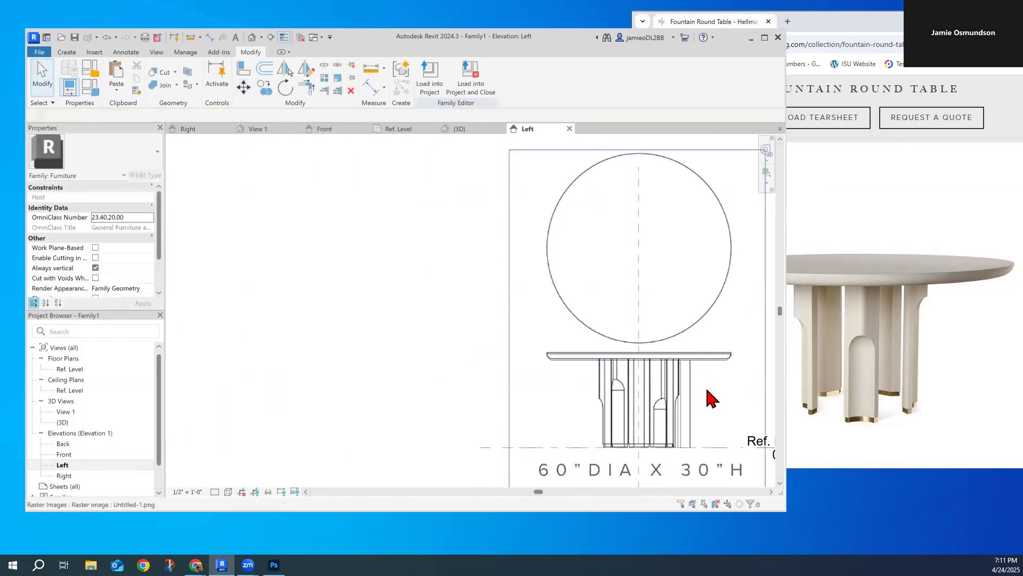
Shift the leg extrusion toward the table's centre in the Left elevation, matching the outer leg edge in the reference image.
{"action": "left_click", "coordinate": [687, 404]}
{"action": "key", "text": "Left"}
{"action": "key", "text": "Left"}
{"action": "key", "text": "Left"}
{"action": "key", "text": "Left"}
{"action": "key", "text": "Left"}
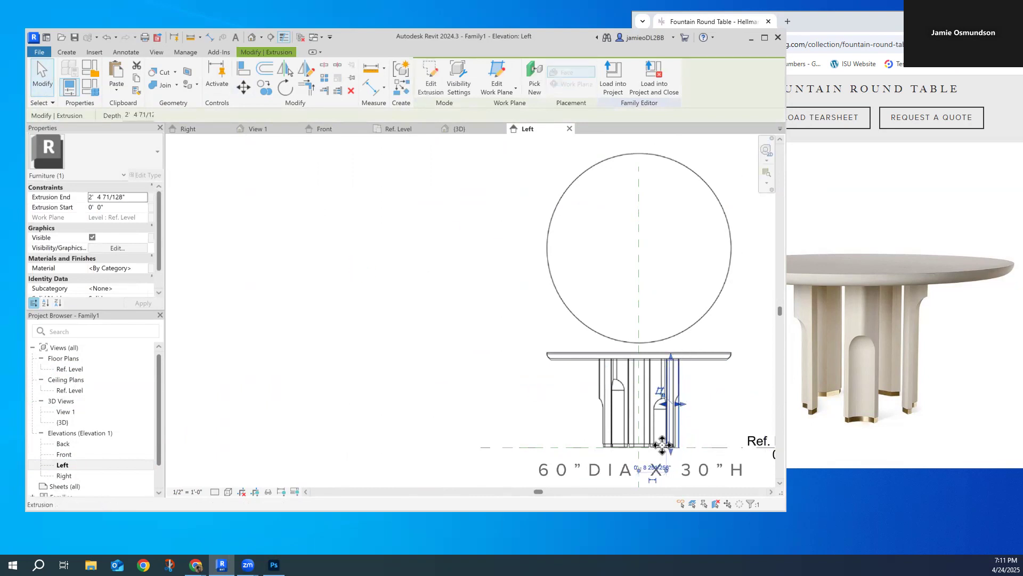
In the Ref. Level plan, radially array the leg about the table's centre as 5 ungrouped items spaced 72° apart.
{"action": "double_click", "coordinate": [81, 369]}
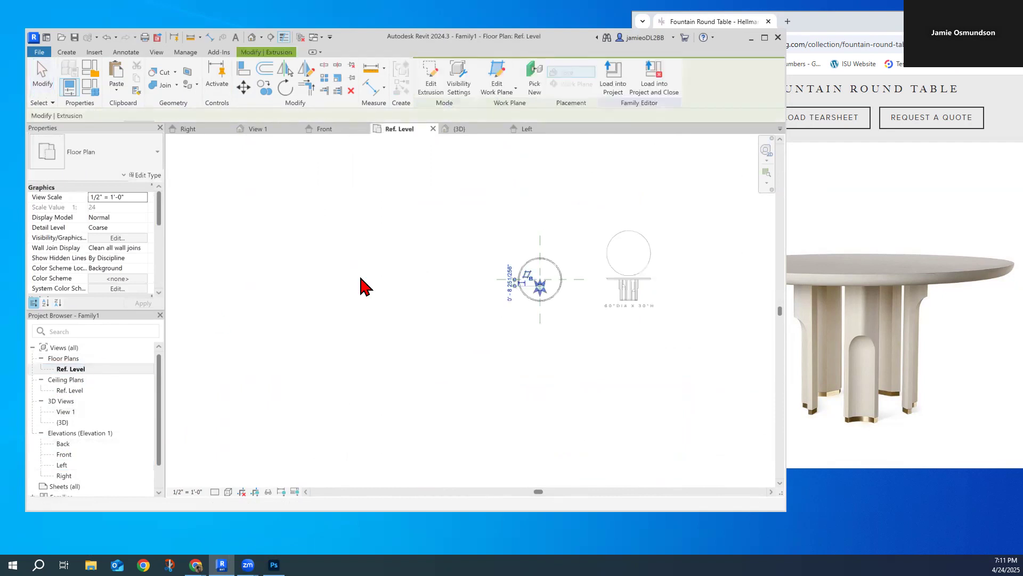
{"action": "left_click", "coordinate": [521, 297]}
{"action": "scroll", "coordinate": [511, 293], "scroll_direction": "up", "scroll_amount": 5}
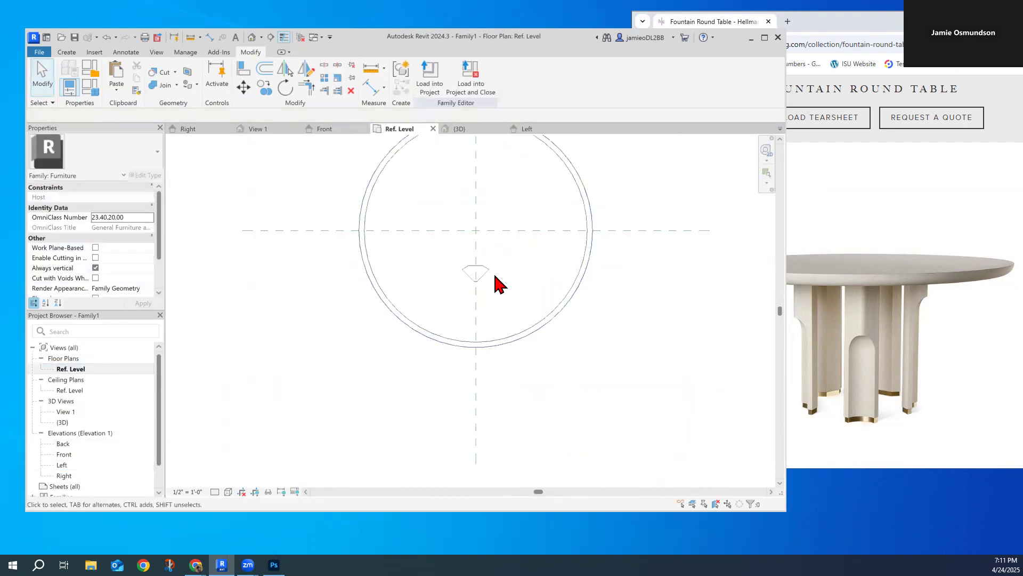
{"action": "left_click", "coordinate": [475, 278]}
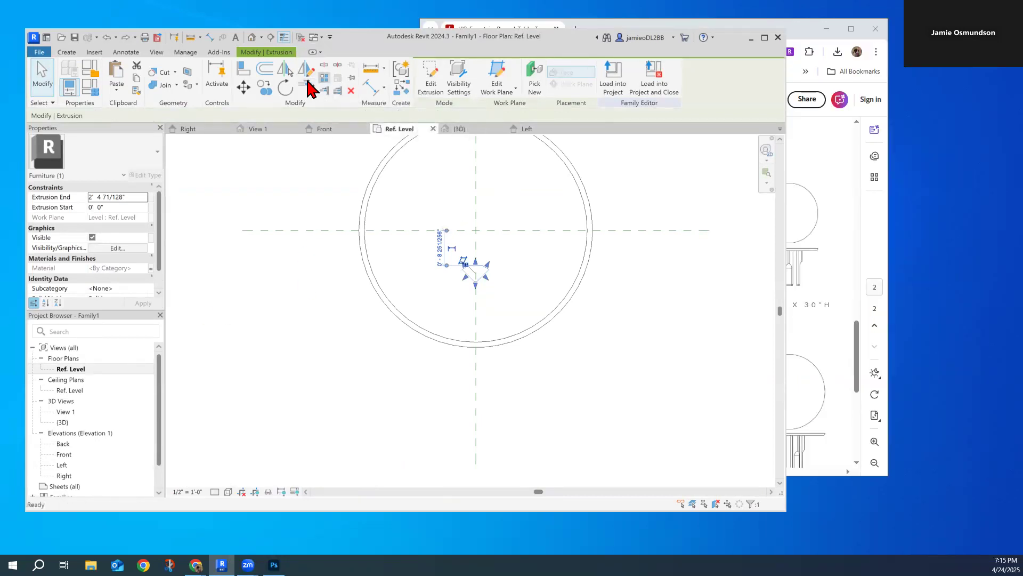
{"action": "left_click", "coordinate": [324, 78]}
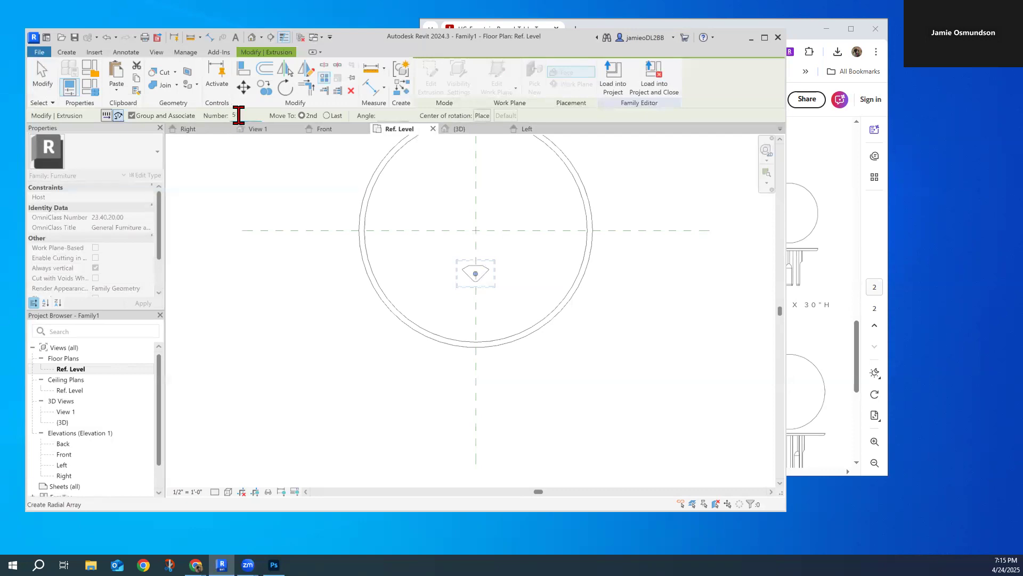
{"action": "left_click_drag", "start_coordinate": [475, 274], "coordinate": [475, 230]}
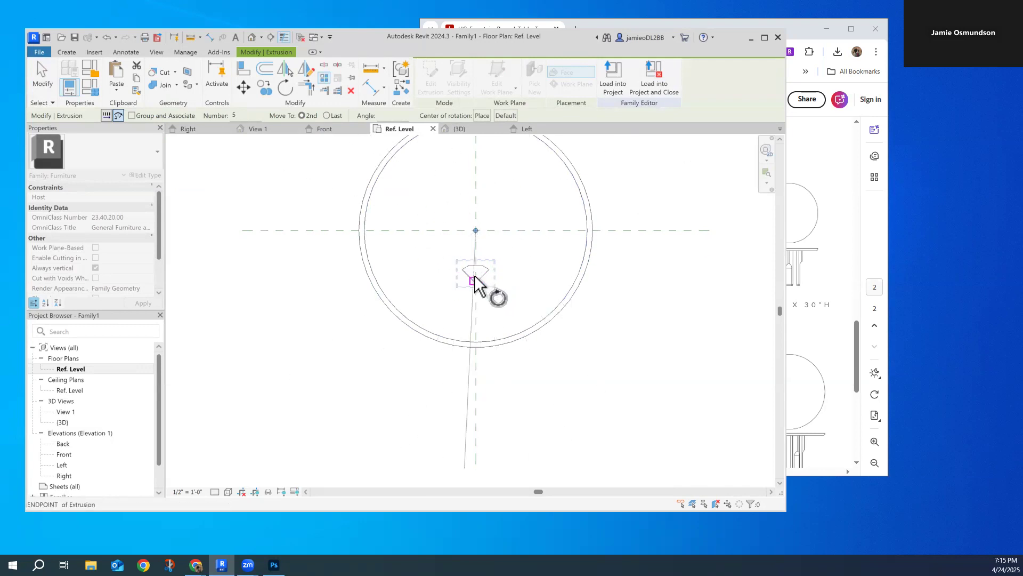
{"action": "left_click", "coordinate": [476, 319]}
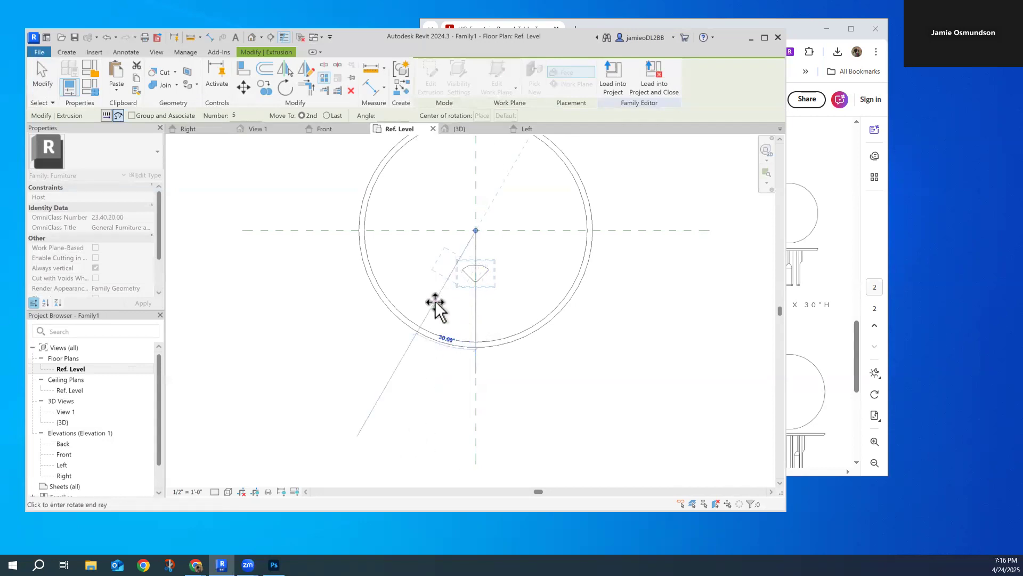
{"action": "type", "text": "72"}
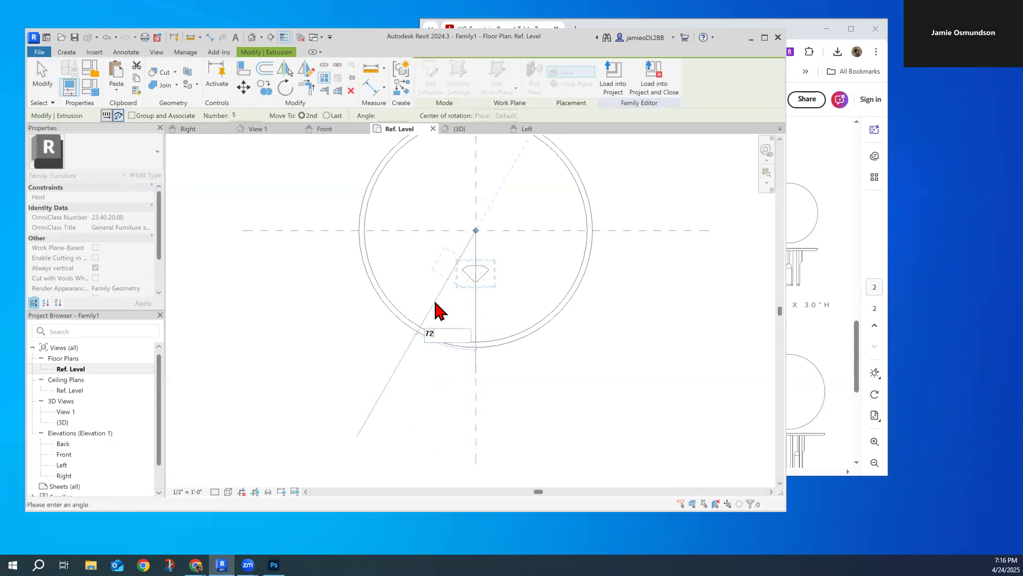
{"action": "key", "text": "Return"}
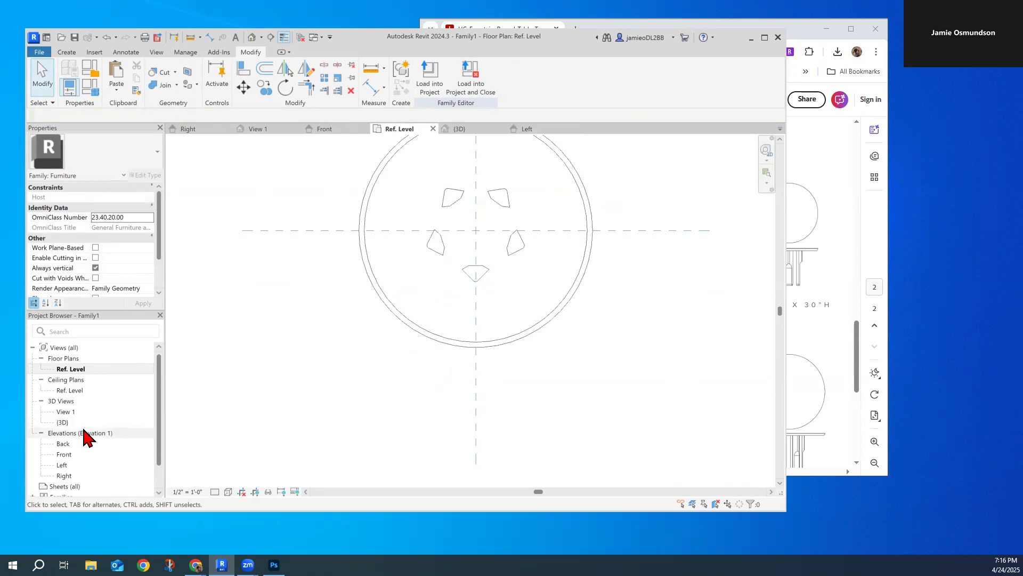
Examine the five-leg arrangement in the Front elevation and from the right and back in the default 3D view.
{"action": "left_click", "coordinate": [69, 454]}
{"action": "double_click", "coordinate": [68, 454]}
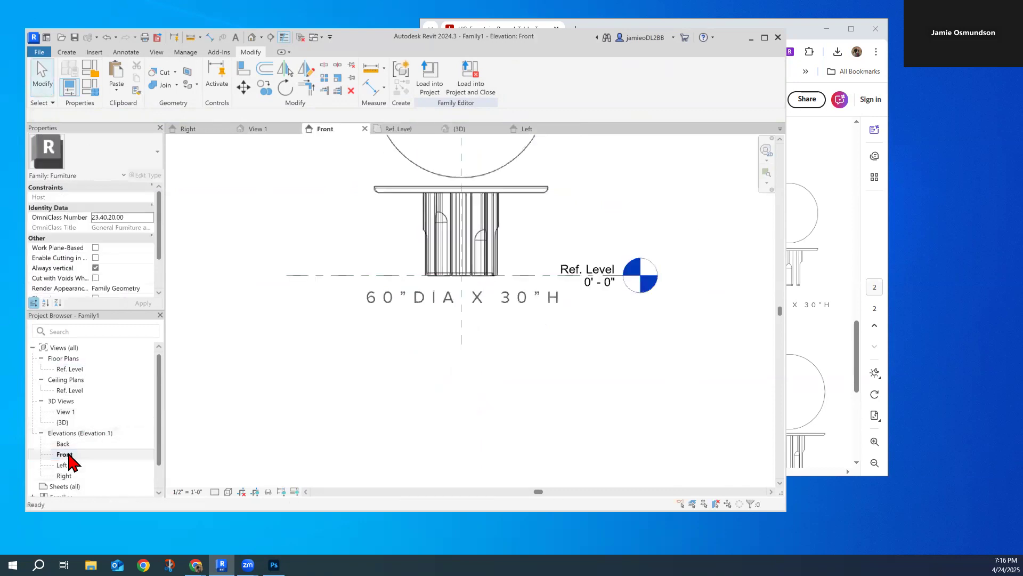
{"action": "scroll", "coordinate": [616, 217], "scroll_direction": "down", "scroll_amount": 5}
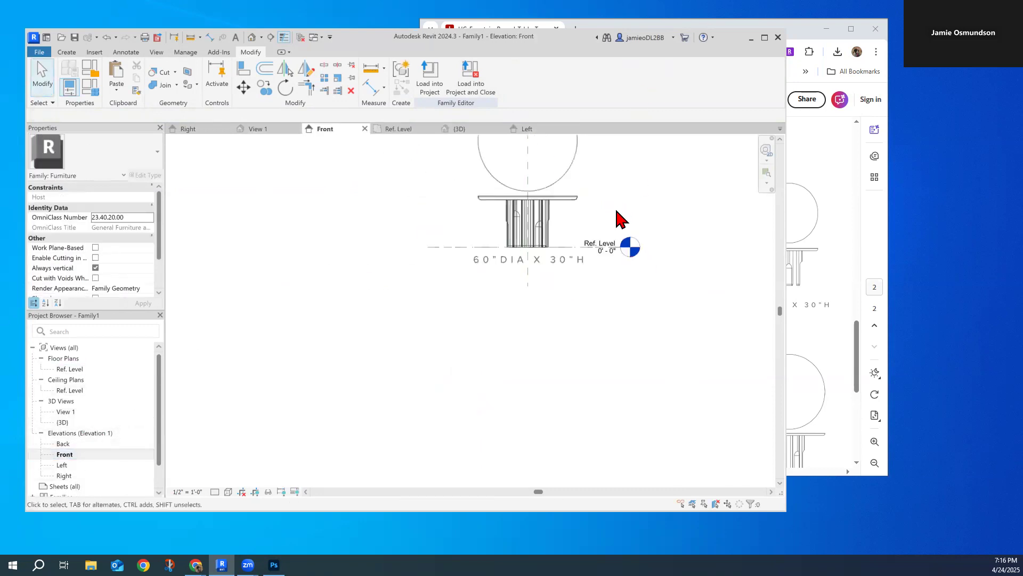
{"action": "middle_click_drag", "start_coordinate": [656, 217], "coordinate": [498, 291]}
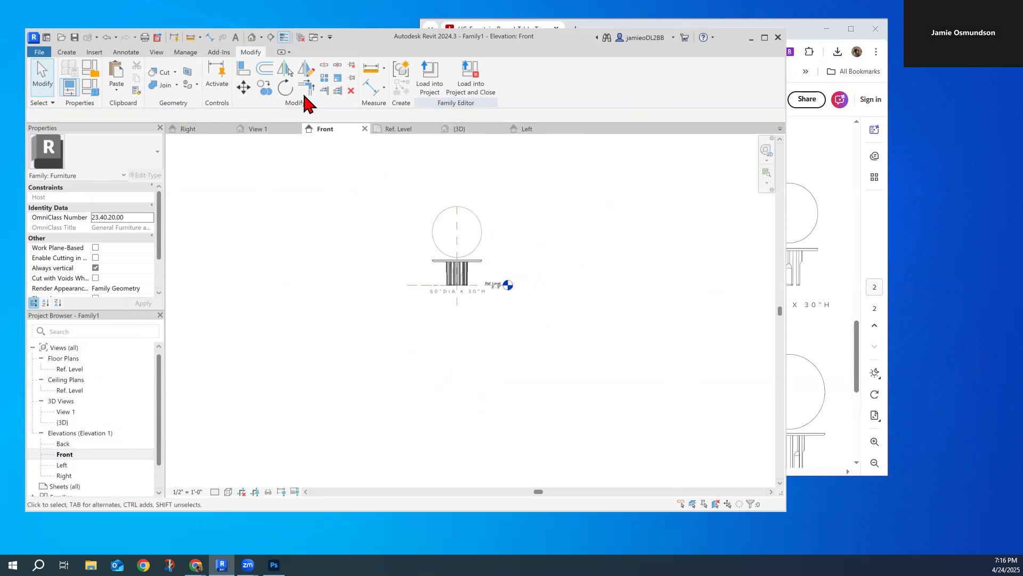
{"action": "left_click", "coordinate": [251, 37]}
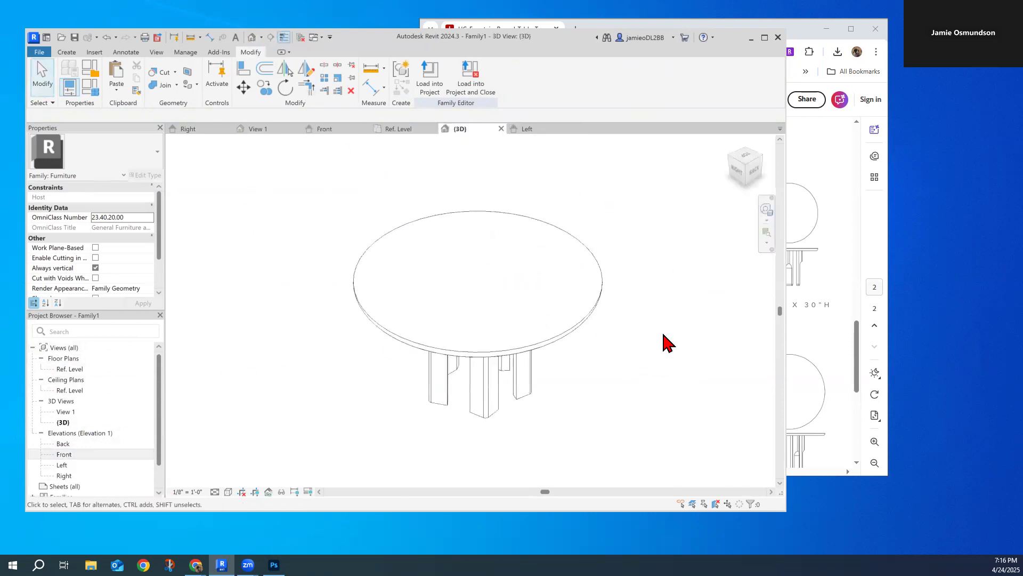
{"action": "middle_click_drag", "start_coordinate": [667, 342], "coordinate": [663, 312]}
{"action": "left_click", "coordinate": [735, 169]}
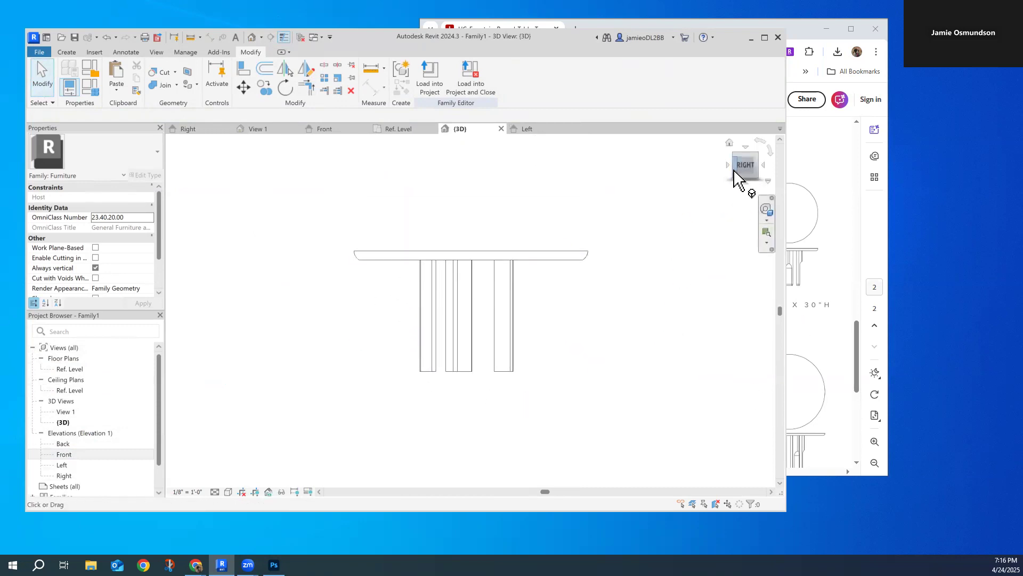
{"action": "left_click", "coordinate": [728, 170]}
{"action": "left_click", "coordinate": [728, 171]}
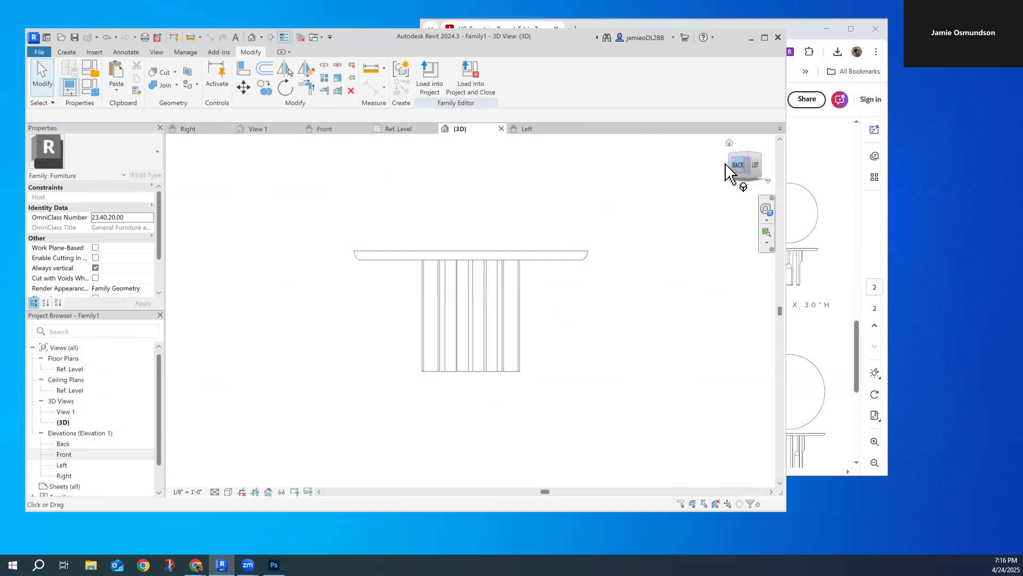
Switch to the tearsheet PDF in Chrome and compare the leg layout in its available-size drawings with the model.
{"action": "left_click", "coordinate": [828, 347]}
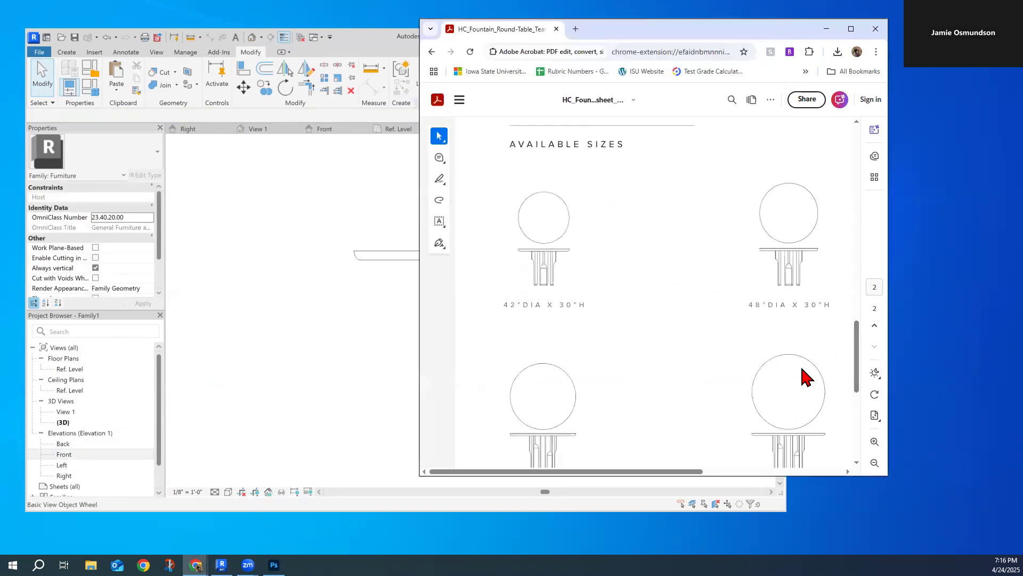
{"action": "scroll", "coordinate": [806, 376], "scroll_direction": "down", "scroll_amount": 3}
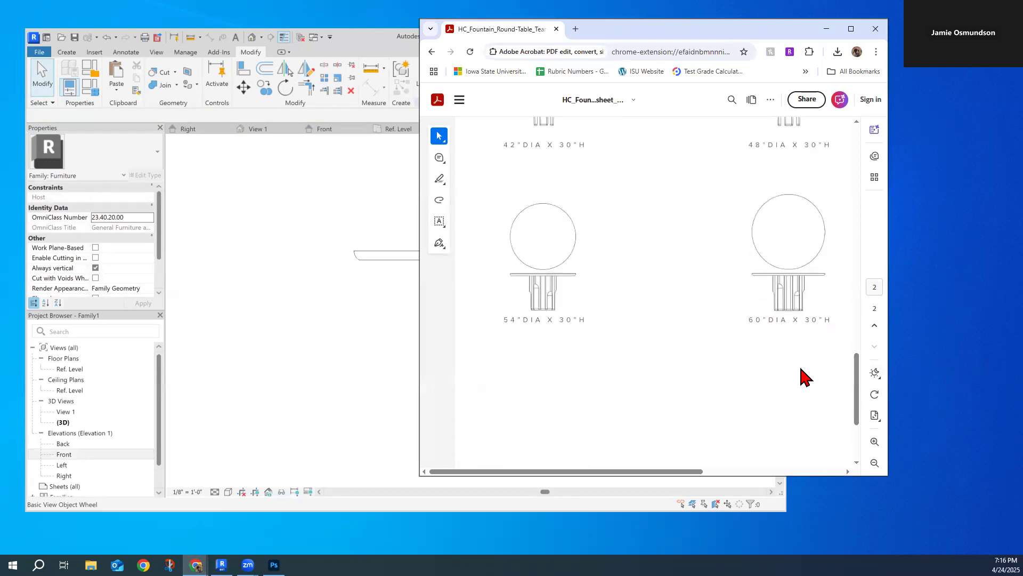
{"action": "scroll", "coordinate": [773, 378], "scroll_direction": "up", "scroll_amount": 10}
{"action": "scroll", "coordinate": [765, 381], "scroll_direction": "down", "scroll_amount": 8}
{"action": "left_click", "coordinate": [362, 367]}
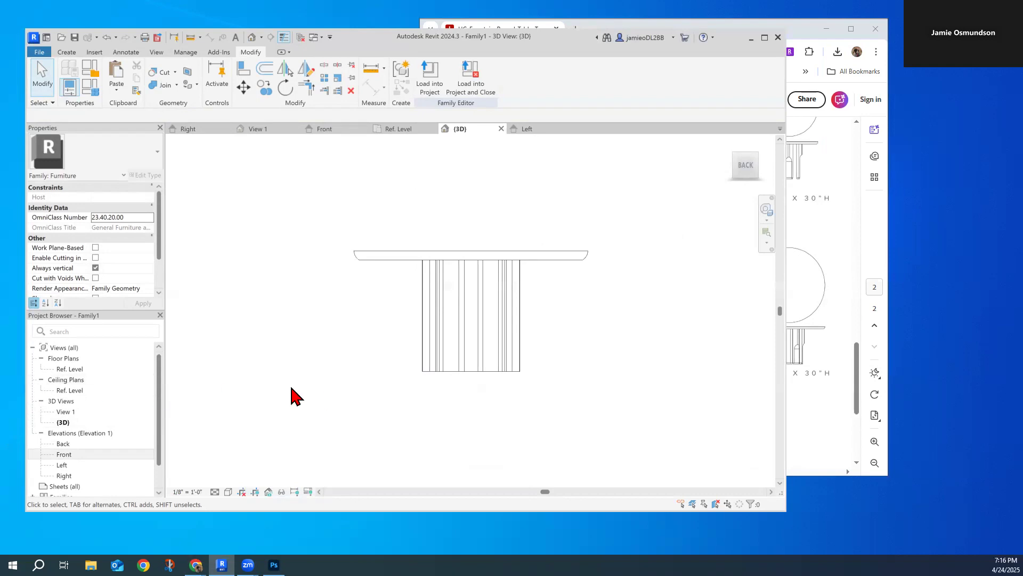
Delete the four arrayed leg copies in the Ref. Level plan, keeping only the original leg.
{"action": "double_click", "coordinate": [88, 368]}
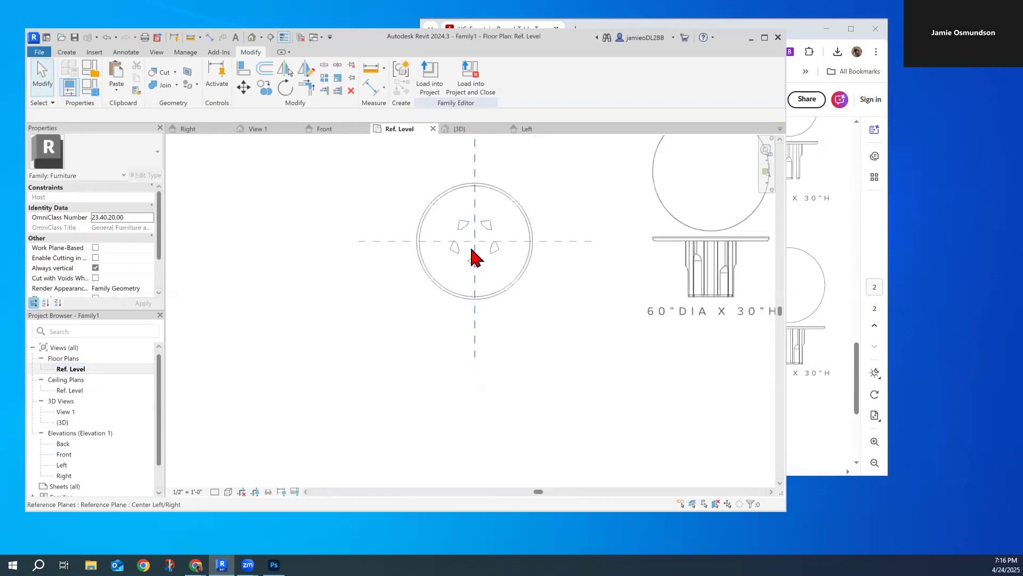
{"action": "left_click", "coordinate": [459, 228]}
{"action": "key", "text": "Delete"}
{"action": "left_click", "coordinate": [457, 242]}
{"action": "key", "text": "Delete"}
{"action": "left_click", "coordinate": [486, 228]}
{"action": "key", "text": "Delete"}
{"action": "left_click", "coordinate": [491, 245]}
{"action": "key", "text": "Delete"}
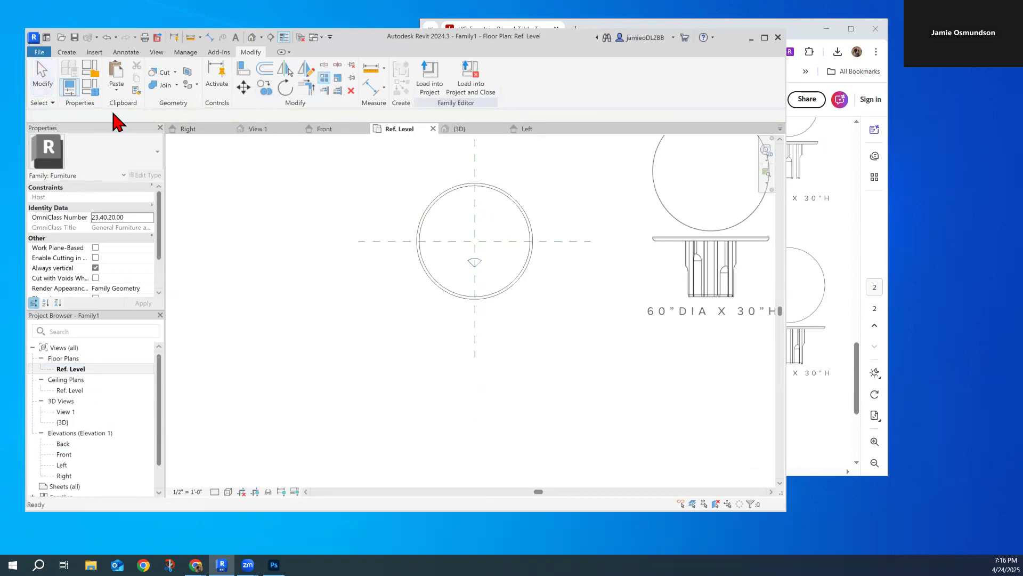
Radially array the remaining leg about the table's centre as 6 ungrouped items spaced 60° apart.
{"action": "left_click", "coordinate": [326, 84]}
{"action": "left_click", "coordinate": [475, 262]}
{"action": "key", "text": "Return"}
{"action": "left_click_drag", "start_coordinate": [476, 263], "coordinate": [475, 241]}
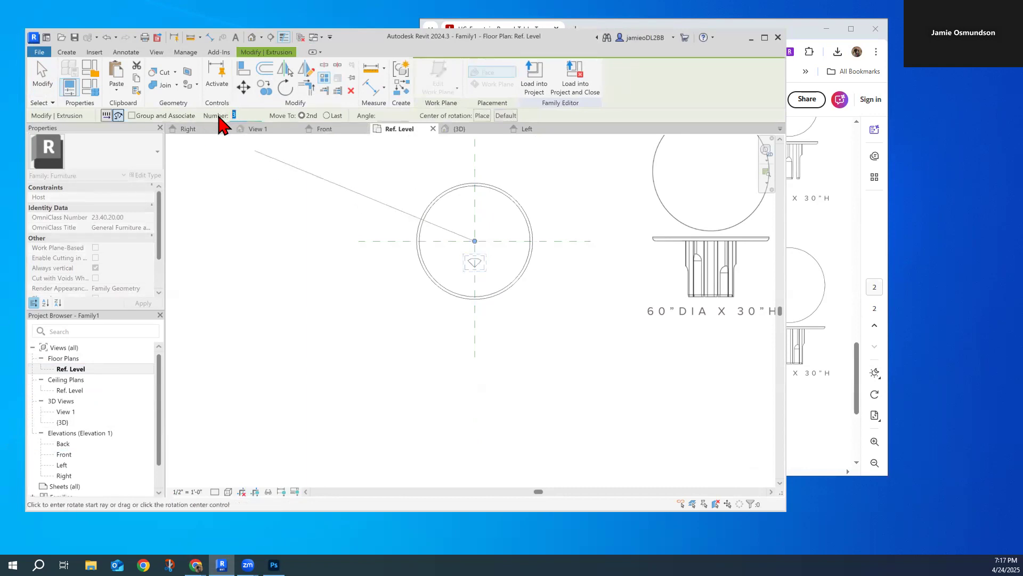
{"action": "left_click", "coordinate": [471, 326]}
{"action": "type", "text": "60"}
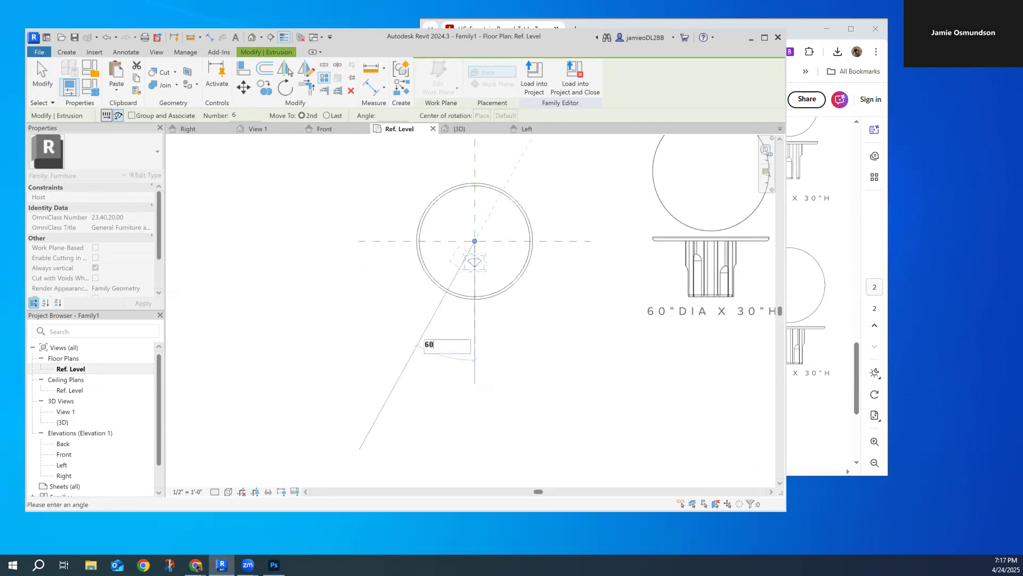
{"action": "key", "text": "Return"}
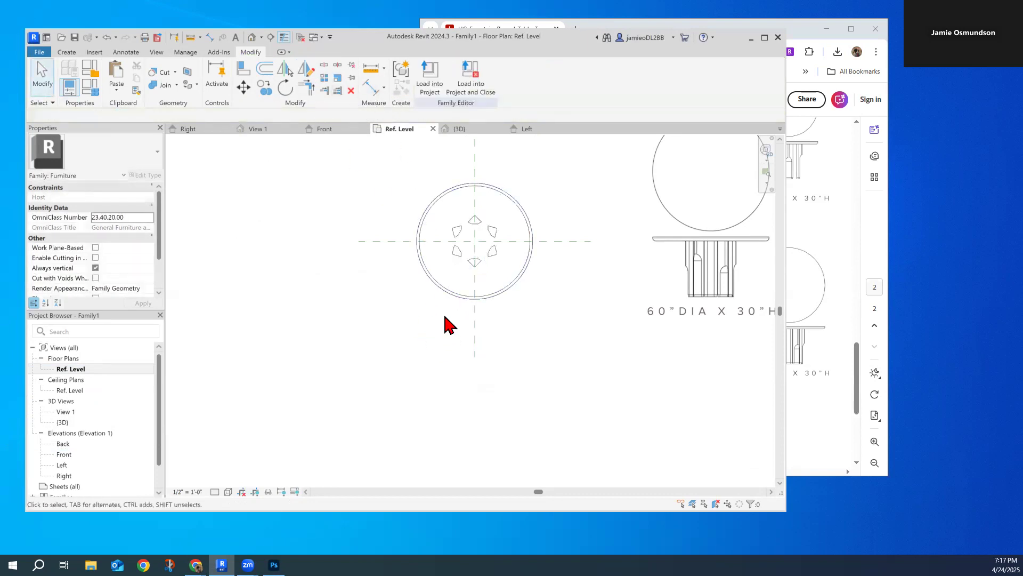
Examine the six-leg table in View 1 and compare it with the 60" diameter drawing in the tearsheet PDF.
{"action": "double_click", "coordinate": [72, 413]}
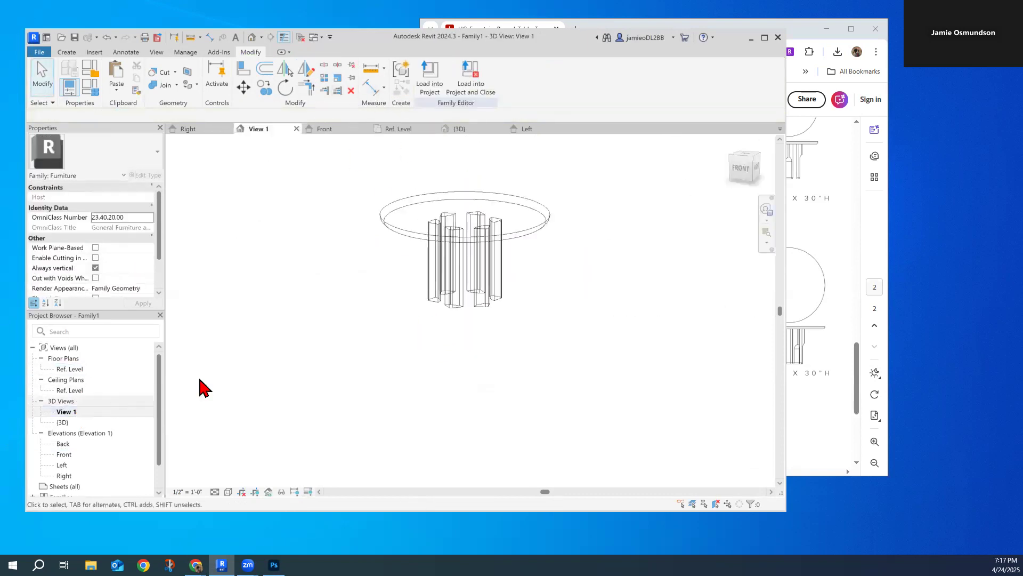
{"action": "left_click", "coordinate": [749, 163]}
{"action": "left_click", "coordinate": [744, 153]}
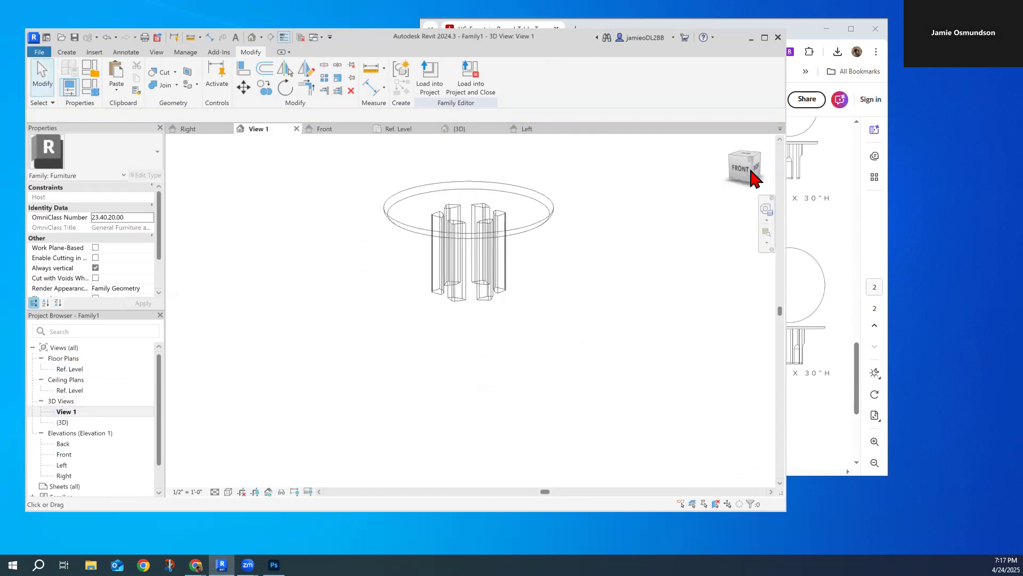
{"action": "left_click", "coordinate": [813, 272]}
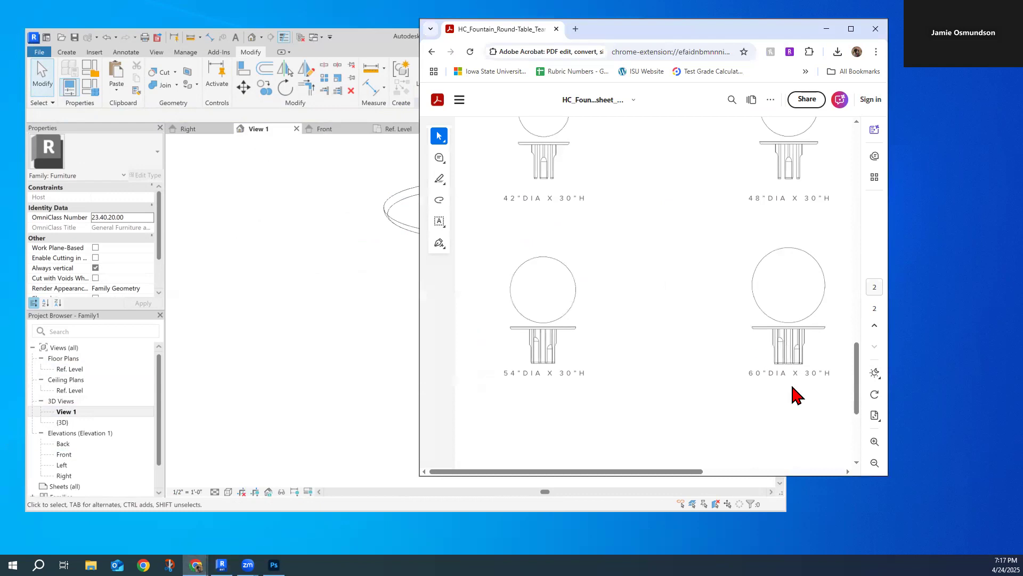
{"action": "left_click", "coordinate": [331, 336]}
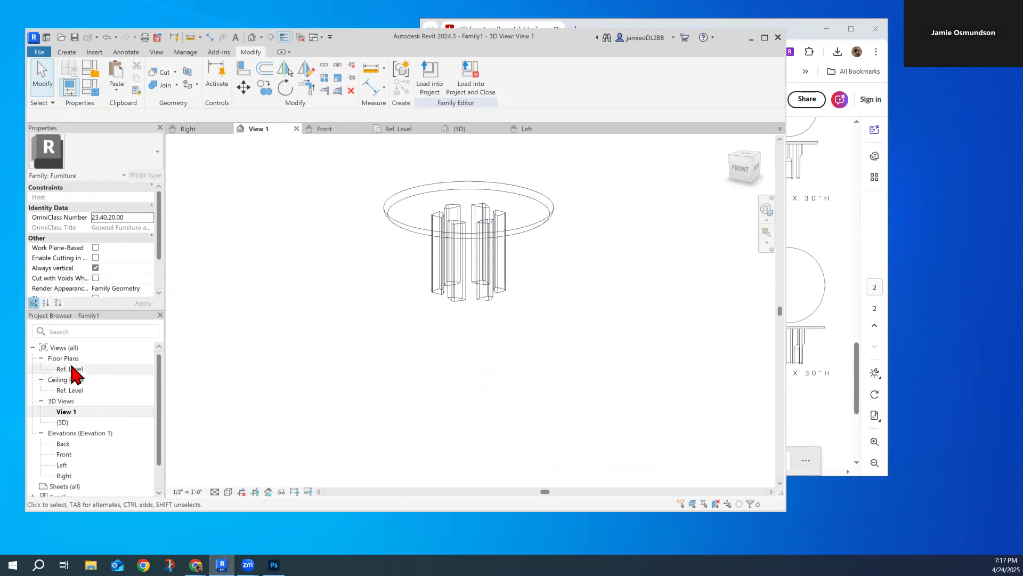
In the Left elevation, move the reference image off the modelled table so it sits beside it.
{"action": "left_click", "coordinate": [70, 465]}
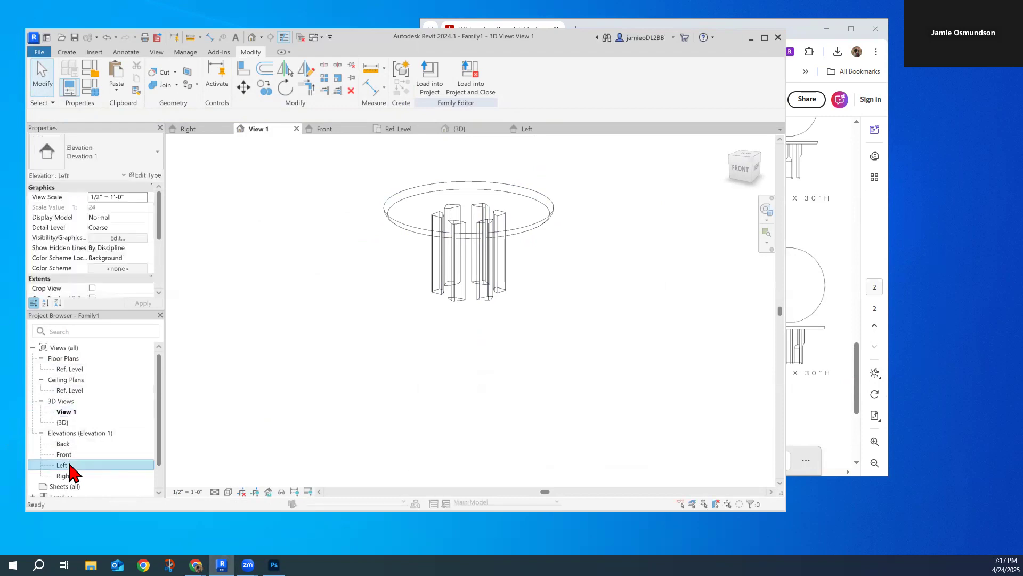
{"action": "double_click", "coordinate": [70, 464]}
{"action": "left_click", "coordinate": [651, 296]}
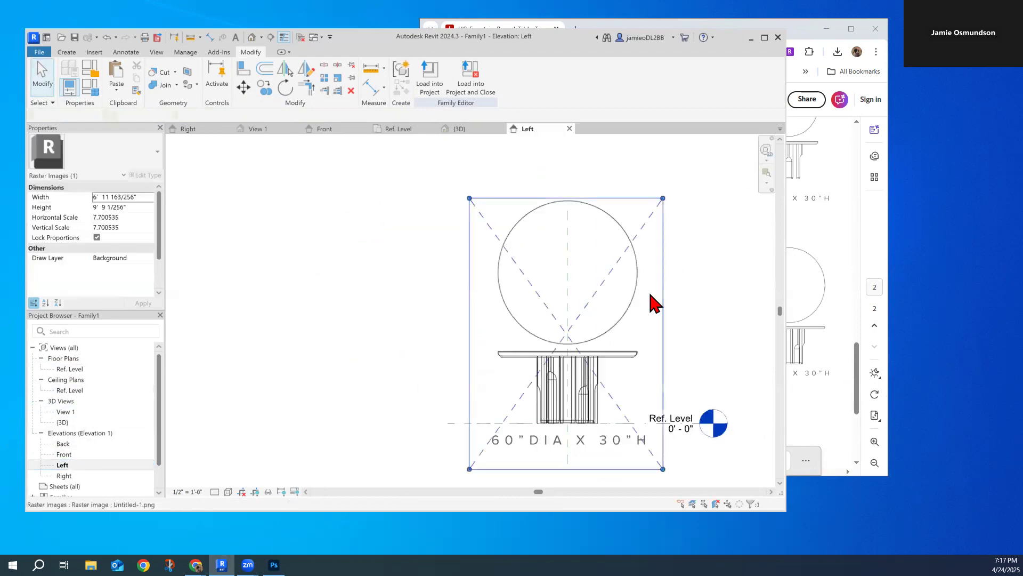
{"action": "left_click_drag", "start_coordinate": [638, 293], "coordinate": [782, 296]}
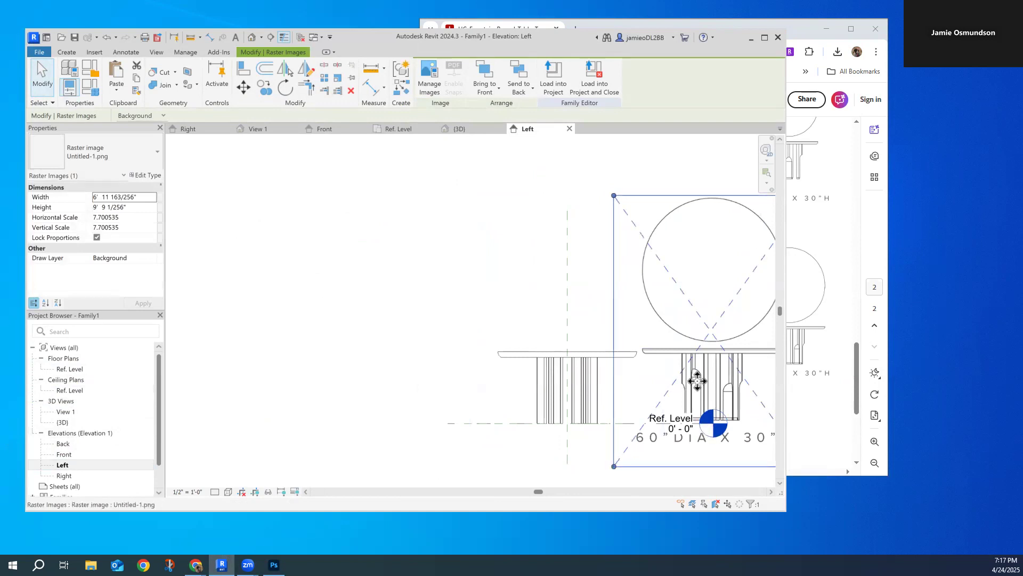
Examine the leg cutouts and base details in the tearsheet PDF's drawings and photos, and return to the Revit family.
{"action": "left_click", "coordinate": [800, 358]}
{"action": "scroll", "coordinate": [684, 311], "scroll_direction": "down", "scroll_amount": 4}
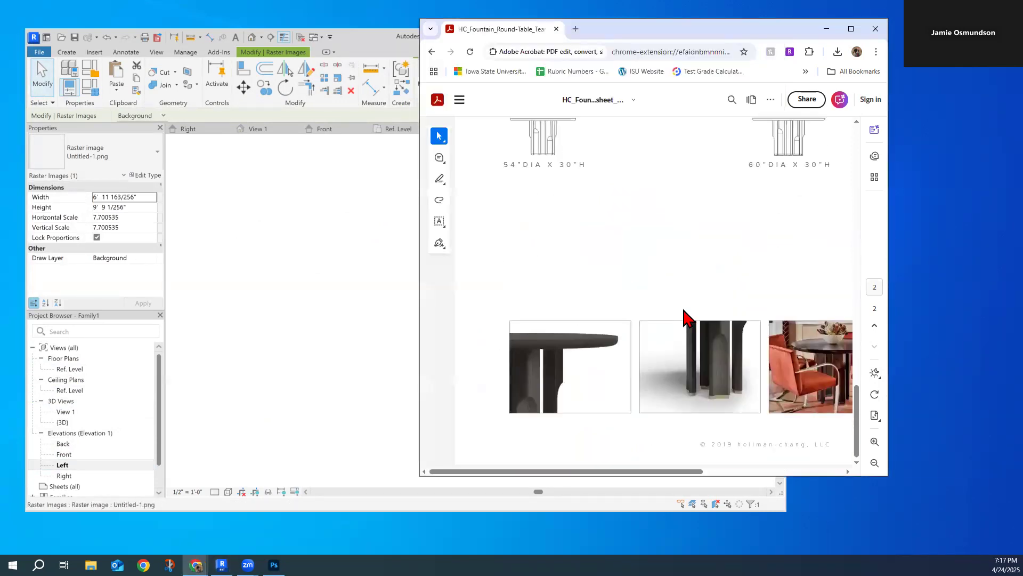
{"action": "scroll", "coordinate": [684, 312], "scroll_direction": "up", "scroll_amount": 7}
{"action": "scroll", "coordinate": [683, 319], "scroll_direction": "down", "scroll_amount": 5}
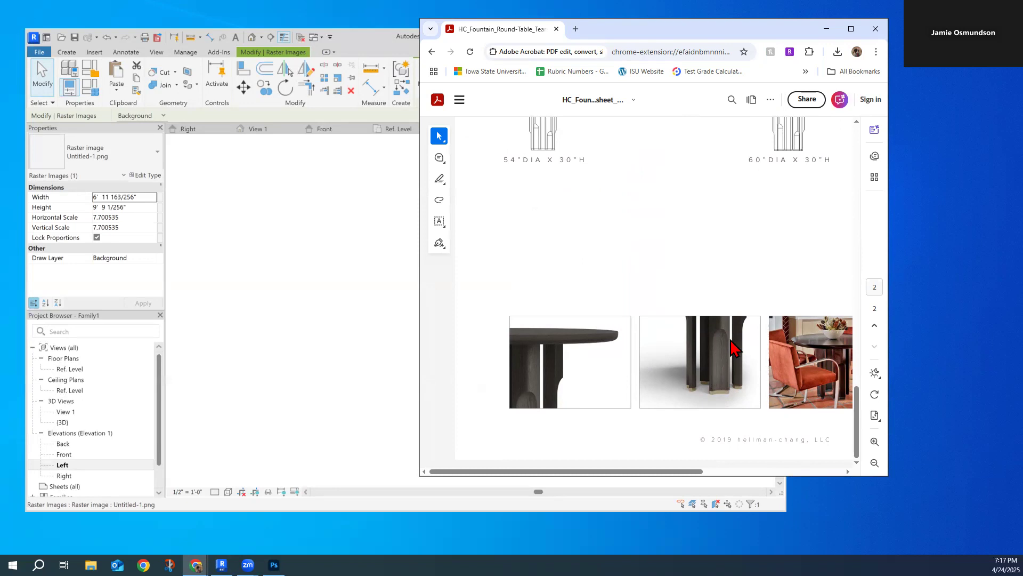
{"action": "left_click", "coordinate": [283, 230]}
{"action": "left_click", "coordinate": [68, 51]}
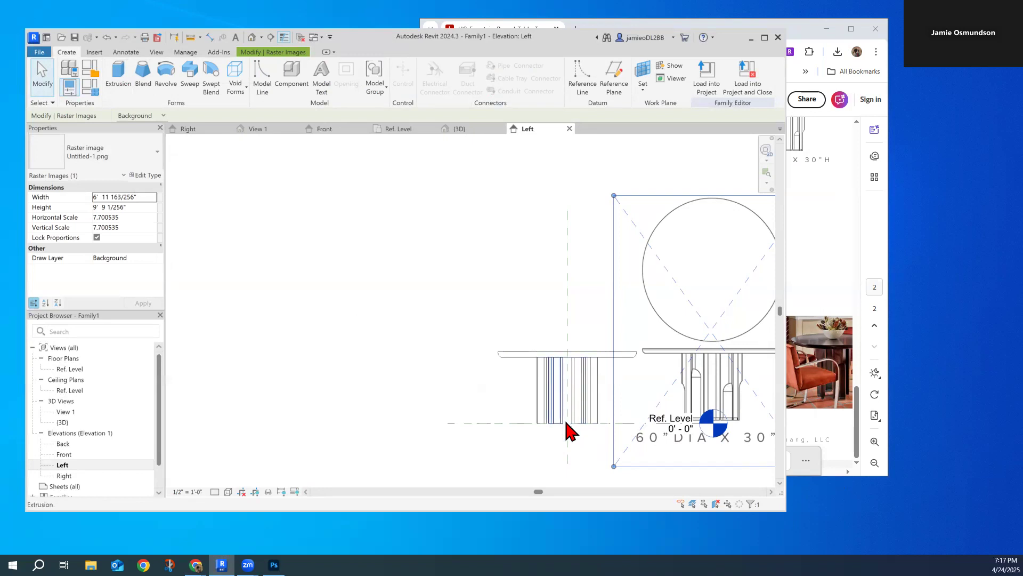
Open the Ref. Level floor plan and start a void extrusion sketch at the lower-left leg.
{"action": "scroll", "coordinate": [530, 394], "scroll_direction": "down", "scroll_amount": 3}
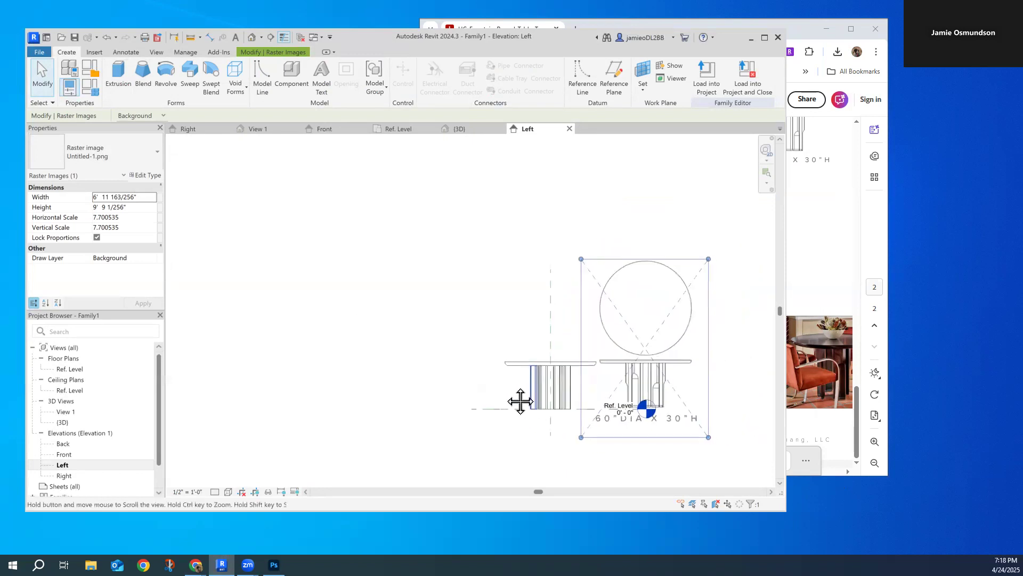
{"action": "double_click", "coordinate": [70, 369]}
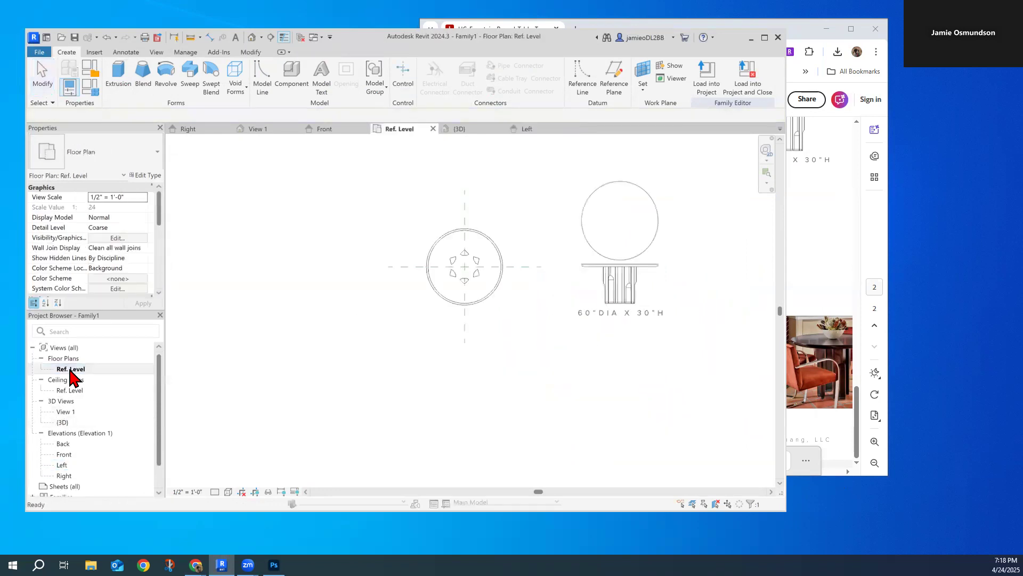
{"action": "scroll", "coordinate": [461, 274], "scroll_direction": "up", "scroll_amount": 4}
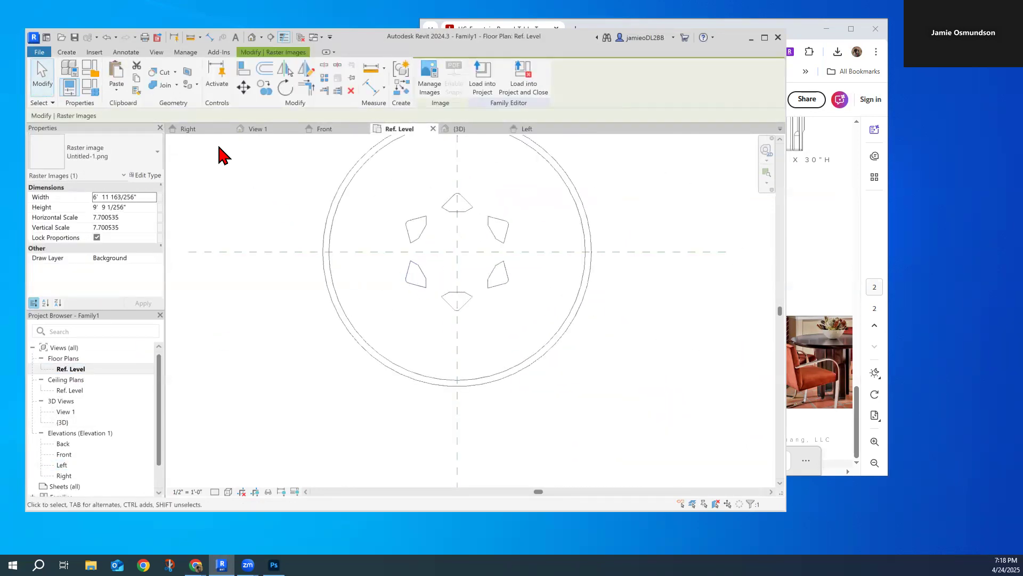
{"action": "left_click", "coordinate": [66, 52]}
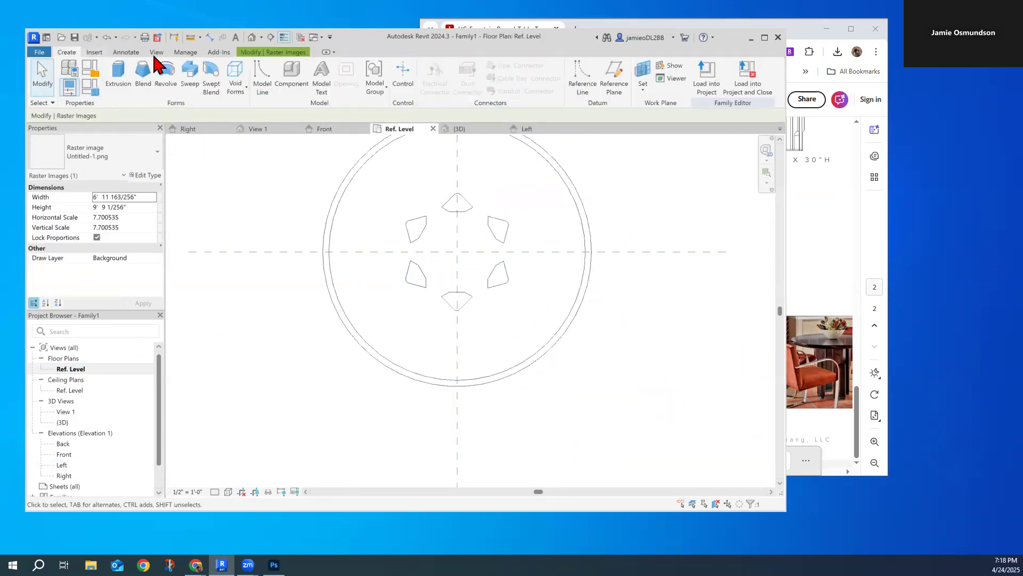
{"action": "left_click", "coordinate": [244, 89]}
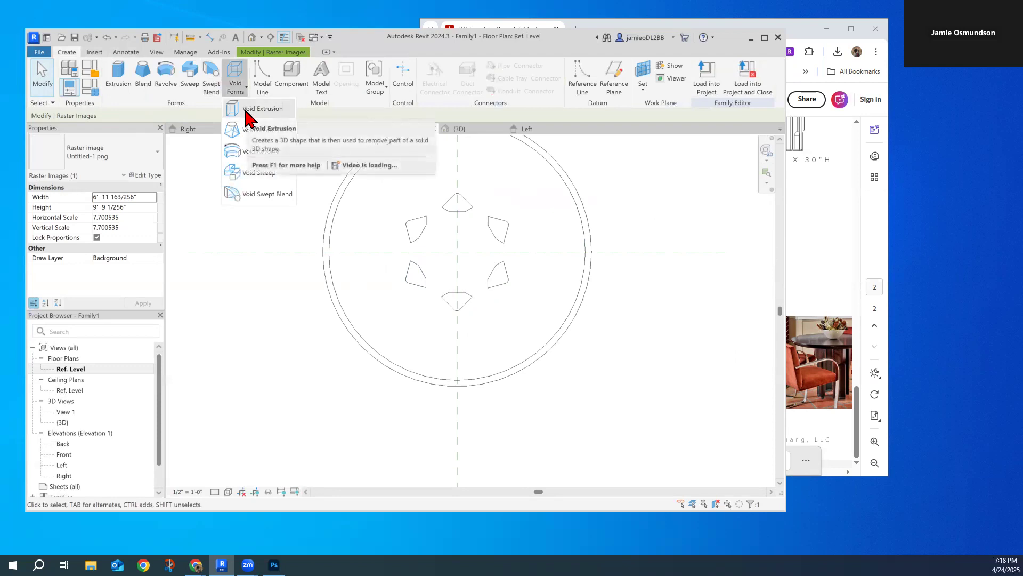
{"action": "left_click", "coordinate": [246, 110]}
{"action": "scroll", "coordinate": [402, 267], "scroll_direction": "up", "scroll_amount": 1}
{"action": "scroll", "coordinate": [403, 267], "scroll_direction": "up", "scroll_amount": 3}
Check the leg cutout photos in the tearsheet PDF and draw an arc between the two straight outer sides of the lower-left leg in Revit.
{"action": "key", "text": "alt+Tab"}
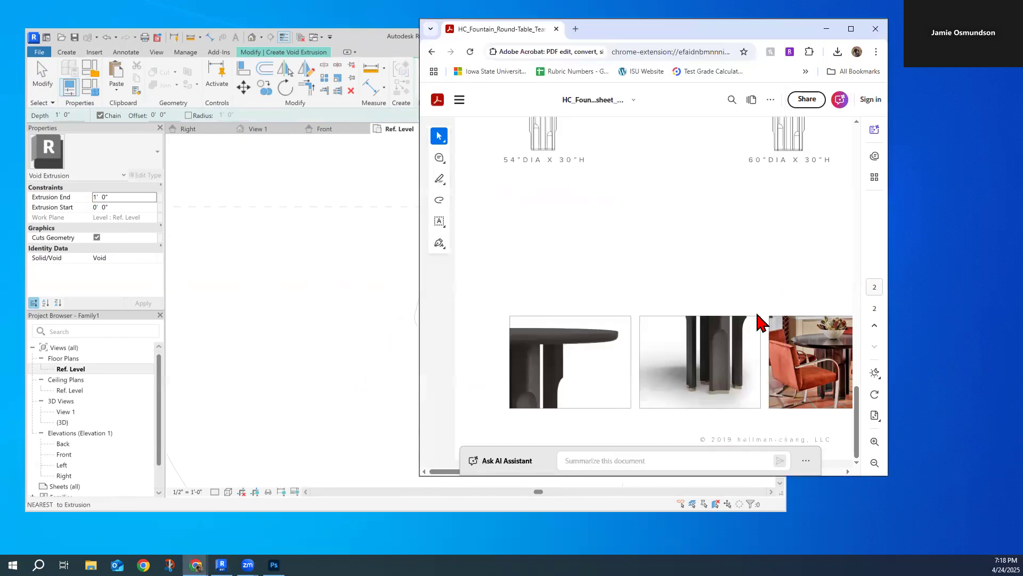
{"action": "scroll", "coordinate": [718, 401], "scroll_direction": "up", "scroll_amount": 3}
{"action": "scroll", "coordinate": [714, 408], "scroll_direction": "down", "scroll_amount": 3}
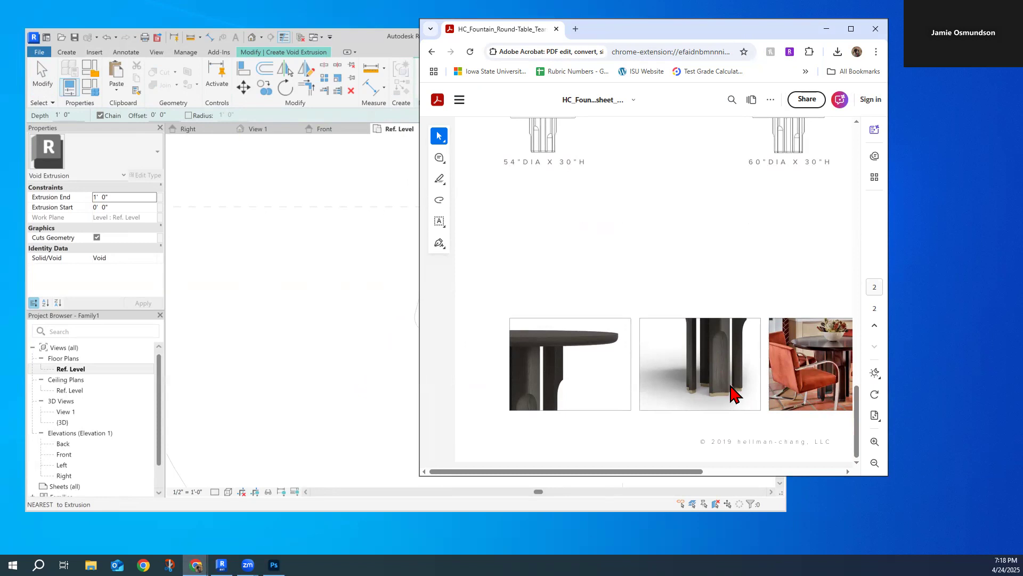
{"action": "left_click", "coordinate": [252, 338]}
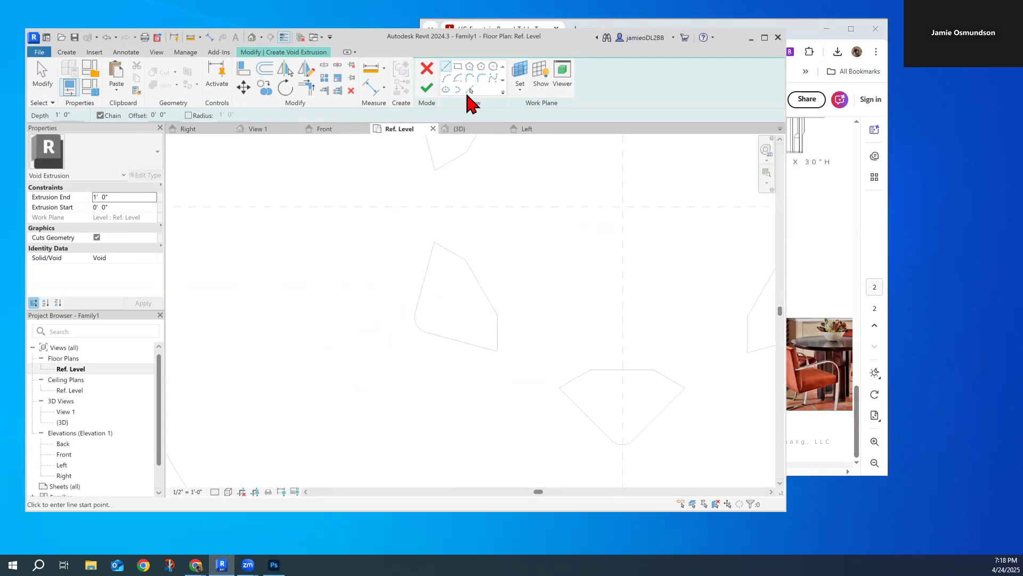
{"action": "left_click", "coordinate": [446, 78]}
{"action": "left_click", "coordinate": [428, 266]}
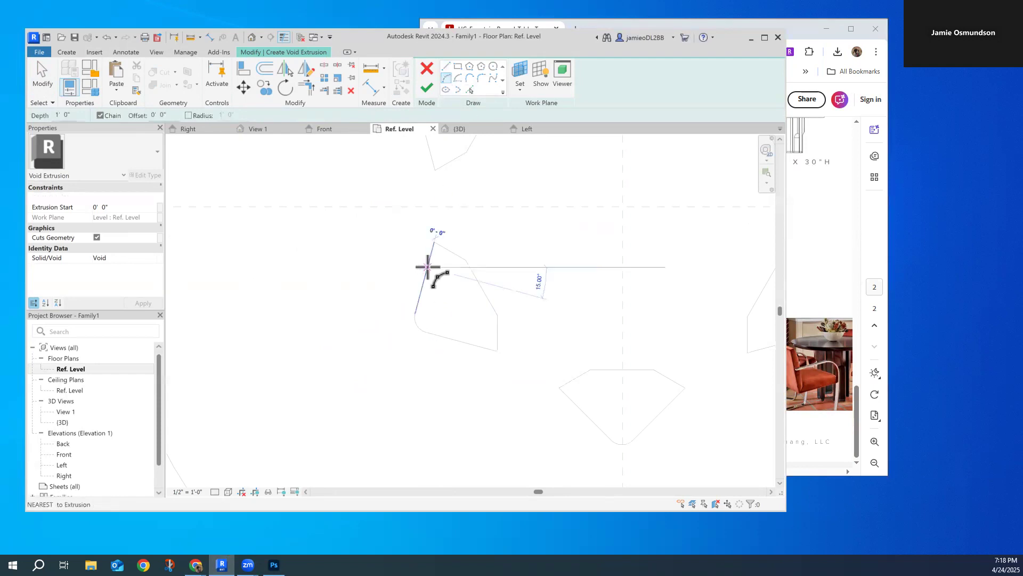
{"action": "left_click", "coordinate": [469, 340]}
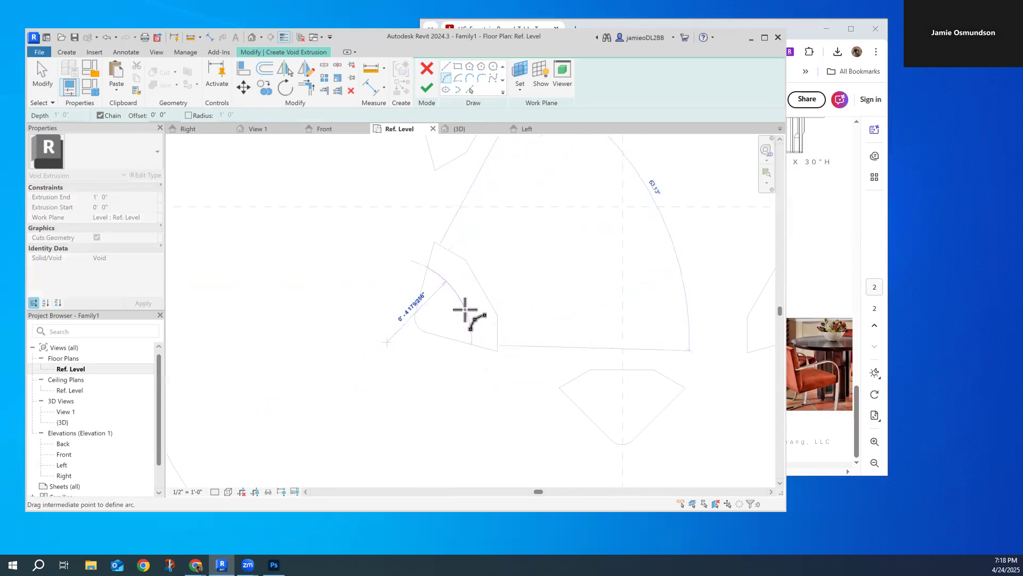
{"action": "left_click", "coordinate": [469, 307]}
{"action": "scroll", "coordinate": [282, 229], "scroll_direction": "down", "scroll_amount": 2}
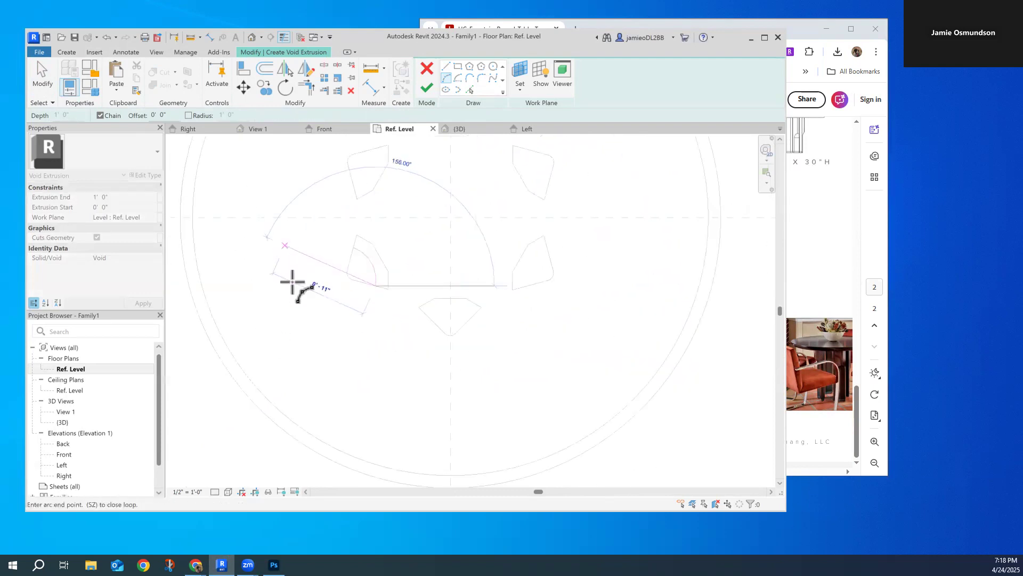
{"action": "scroll", "coordinate": [321, 275], "scroll_direction": "up", "scroll_amount": 4}
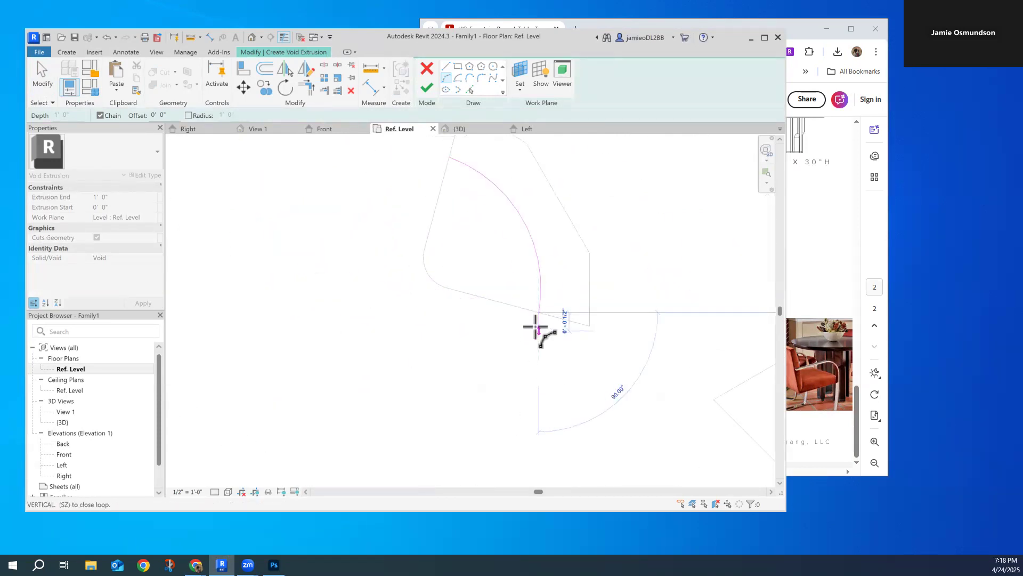
{"action": "scroll", "coordinate": [536, 323], "scroll_direction": "up", "scroll_amount": 3}
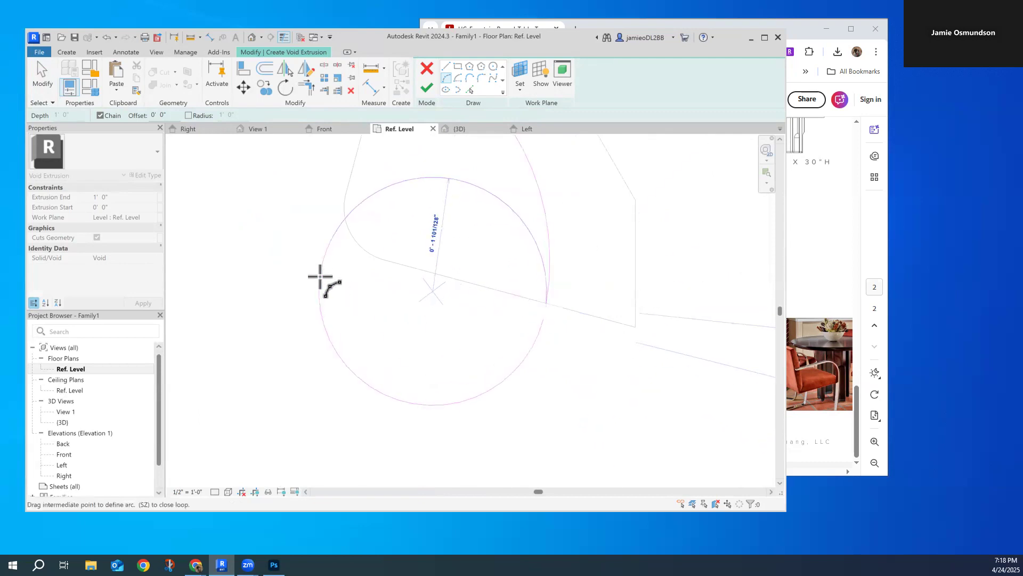
{"action": "key", "text": "Escape"}
Close the void profile with two straight lines meeting outside the leg's rounded corner, and finish the void extrusion with a 1' 0" depth.
{"action": "left_click", "coordinate": [447, 67]}
{"action": "left_click", "coordinate": [546, 303]}
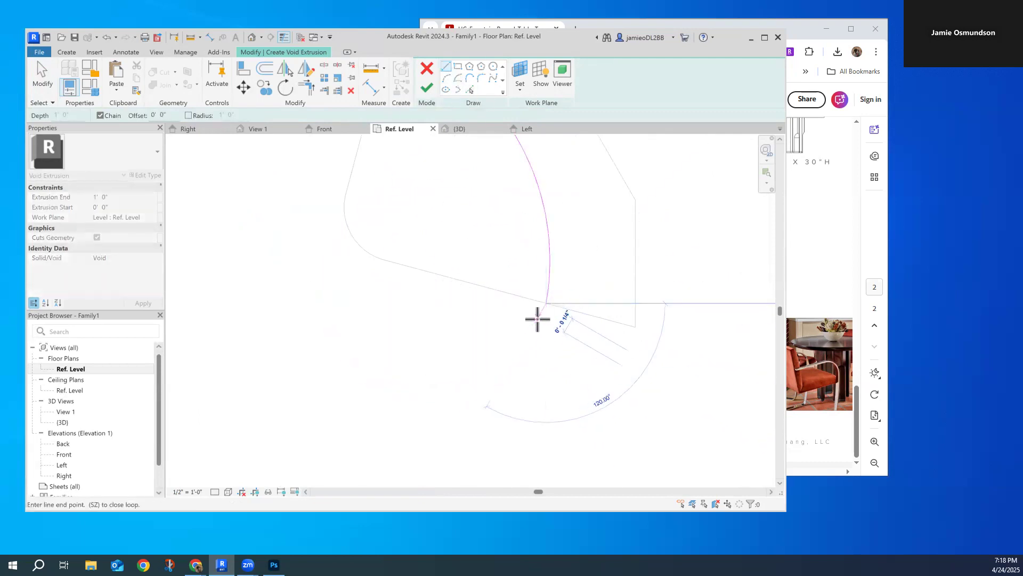
{"action": "left_click", "coordinate": [303, 249]}
{"action": "middle_click_drag", "start_coordinate": [327, 236], "coordinate": [338, 366]}
{"action": "left_click", "coordinate": [385, 159]}
{"action": "left_click", "coordinate": [401, 160]}
{"action": "scroll", "coordinate": [400, 162], "scroll_direction": "up", "scroll_amount": 3}
{"action": "scroll", "coordinate": [432, 439], "scroll_direction": "down", "scroll_amount": 5}
{"action": "middle_click_drag", "start_coordinate": [481, 386], "coordinate": [446, 292]}
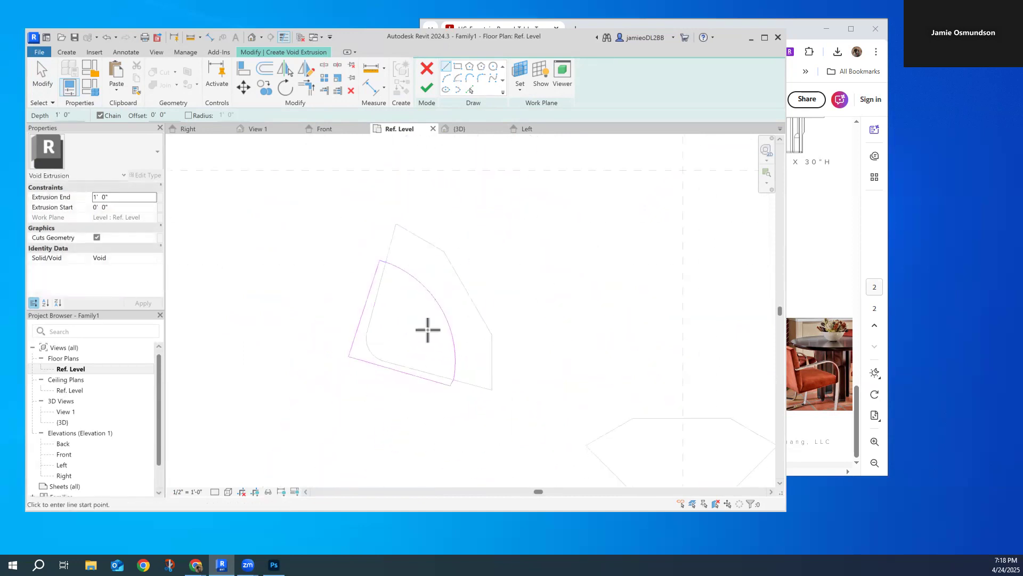
{"action": "left_click", "coordinate": [426, 88]}
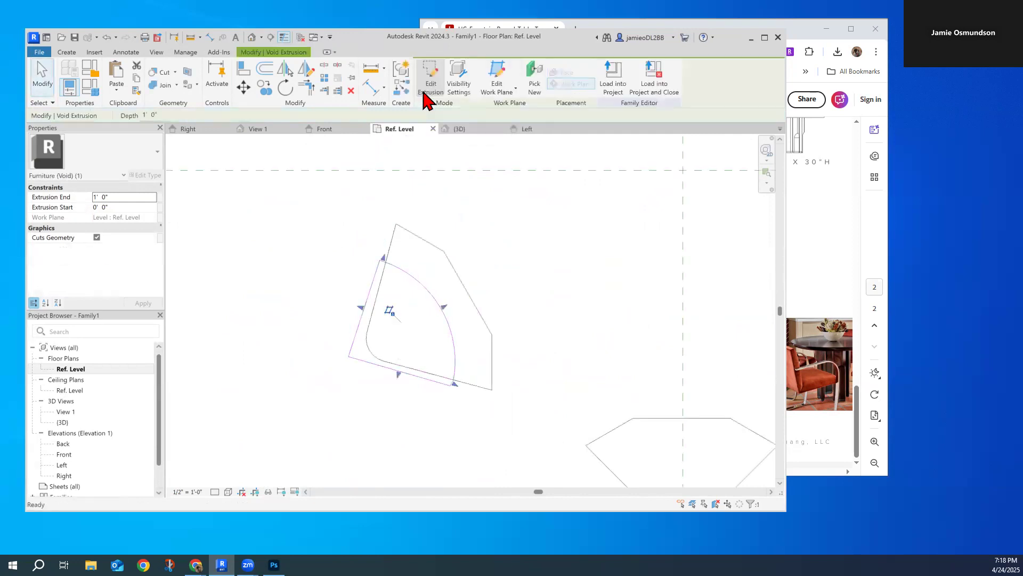
In the Left elevation, stretch the top of the void extrusion to a height of about 1' 5 73/128", judging it against the reference drawing.
{"action": "double_click", "coordinate": [69, 465]}
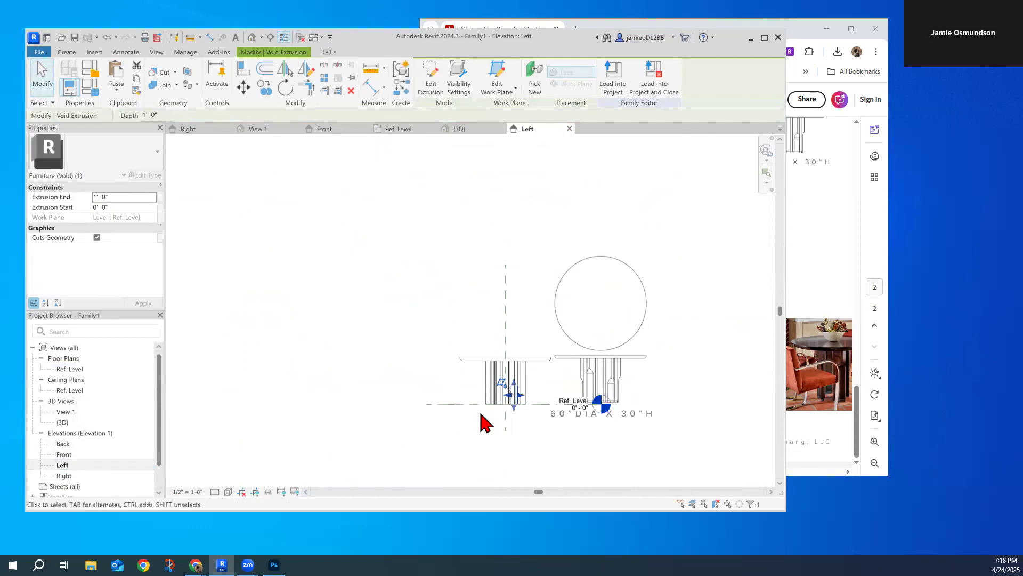
{"action": "scroll", "coordinate": [495, 411], "scroll_direction": "up", "scroll_amount": 6}
{"action": "scroll", "coordinate": [509, 338], "scroll_direction": "down", "scroll_amount": 4}
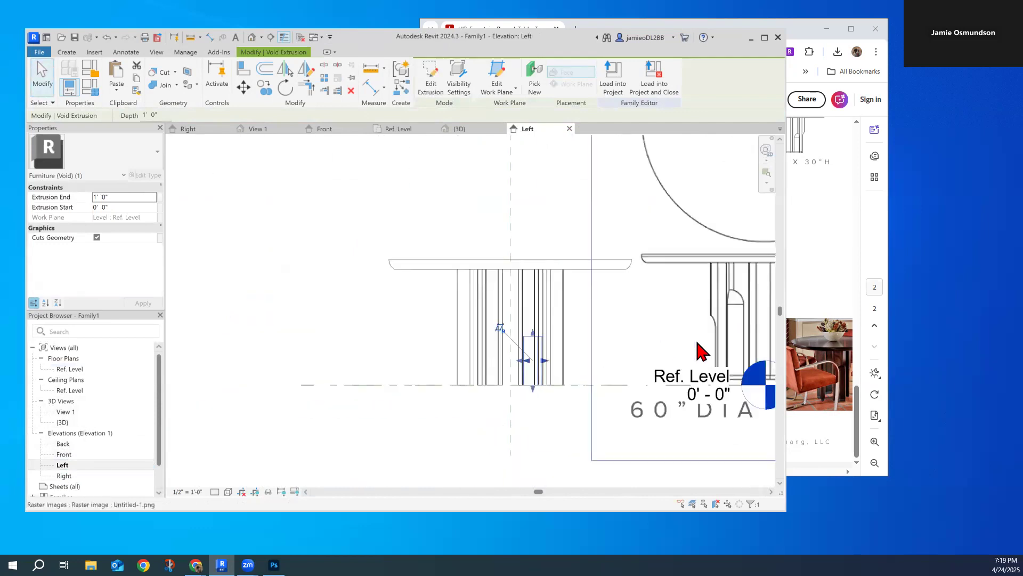
{"action": "left_click_drag", "start_coordinate": [534, 333], "coordinate": [532, 316]}
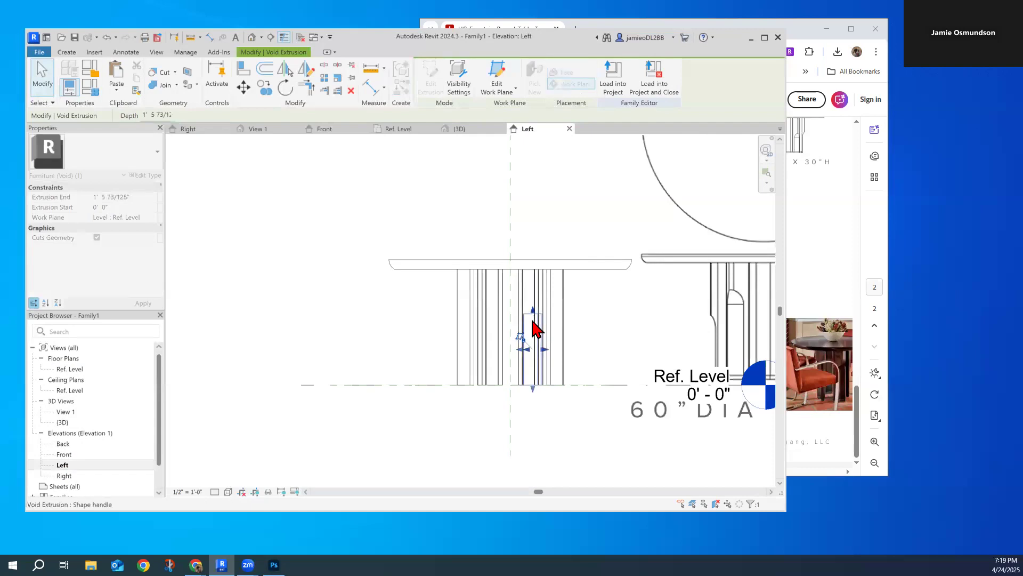
{"action": "left_click", "coordinate": [559, 455]}
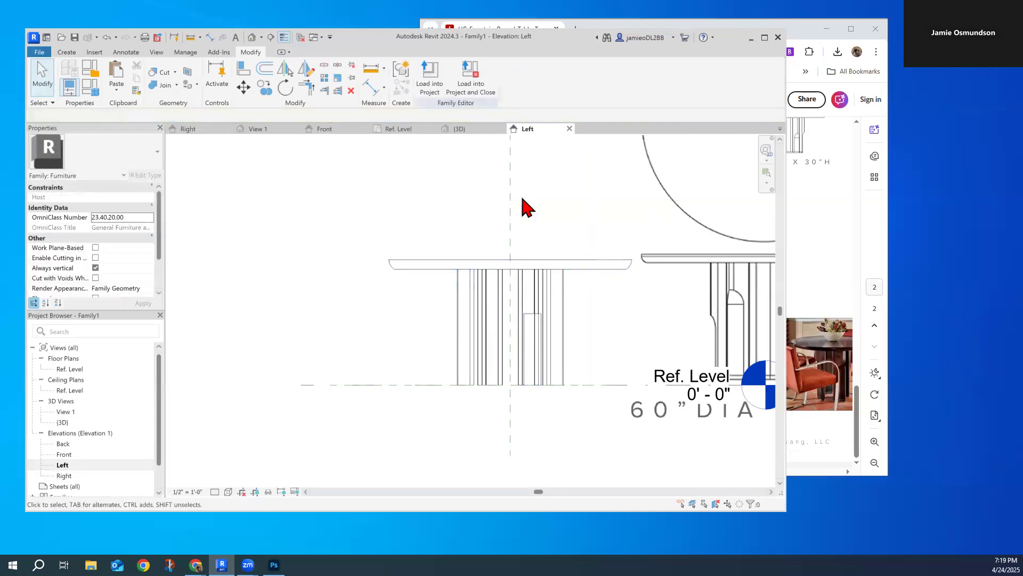
Set the Left elevation to the Hidden Line visual style and examine the leg's void cut in elevation and in the 3D view.
{"action": "left_click", "coordinate": [228, 491]}
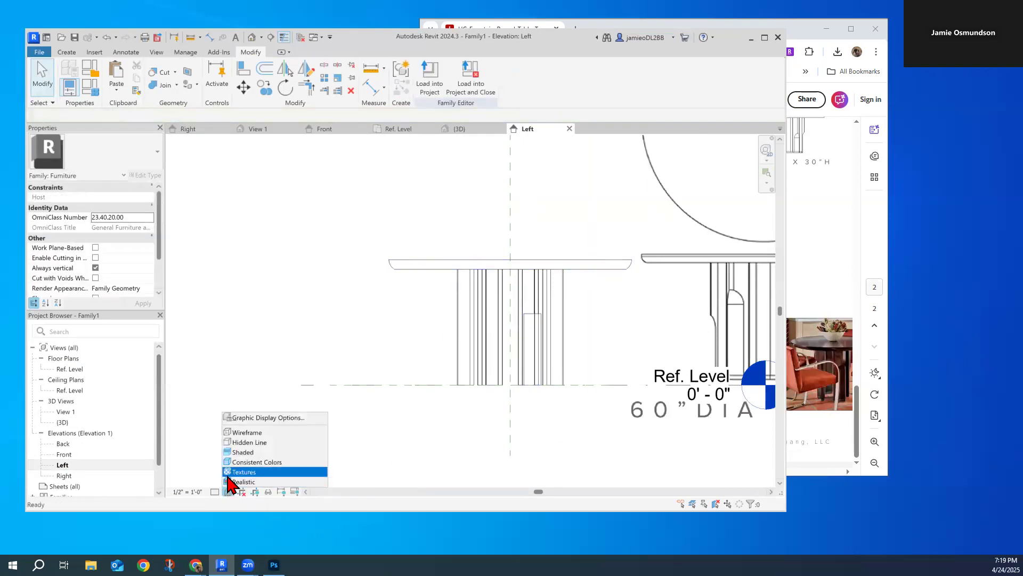
{"action": "left_click", "coordinate": [239, 443]}
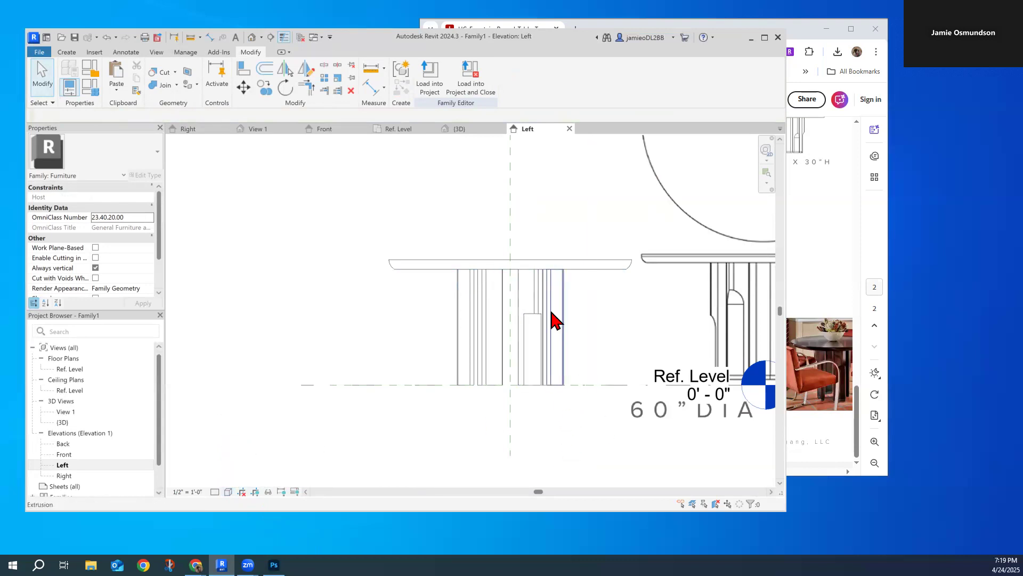
{"action": "left_click", "coordinate": [536, 335]}
{"action": "left_click", "coordinate": [544, 434]}
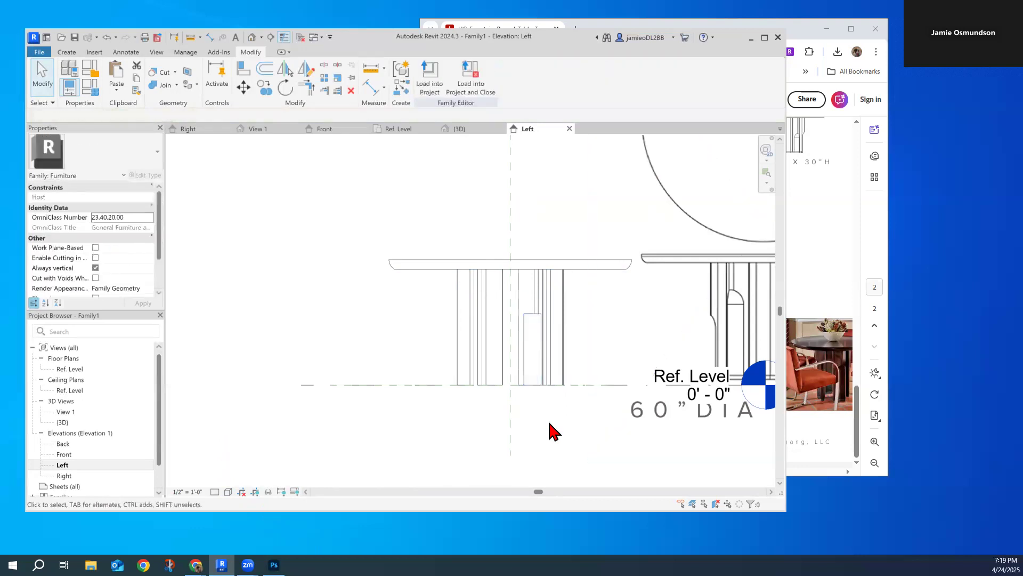
{"action": "left_click", "coordinate": [533, 309]}
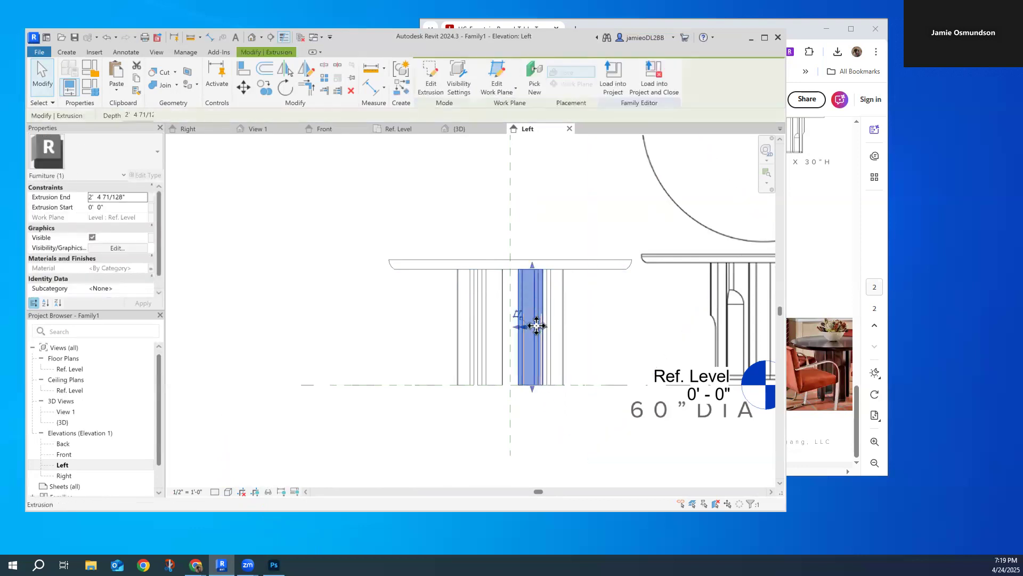
{"action": "left_click", "coordinate": [453, 446]}
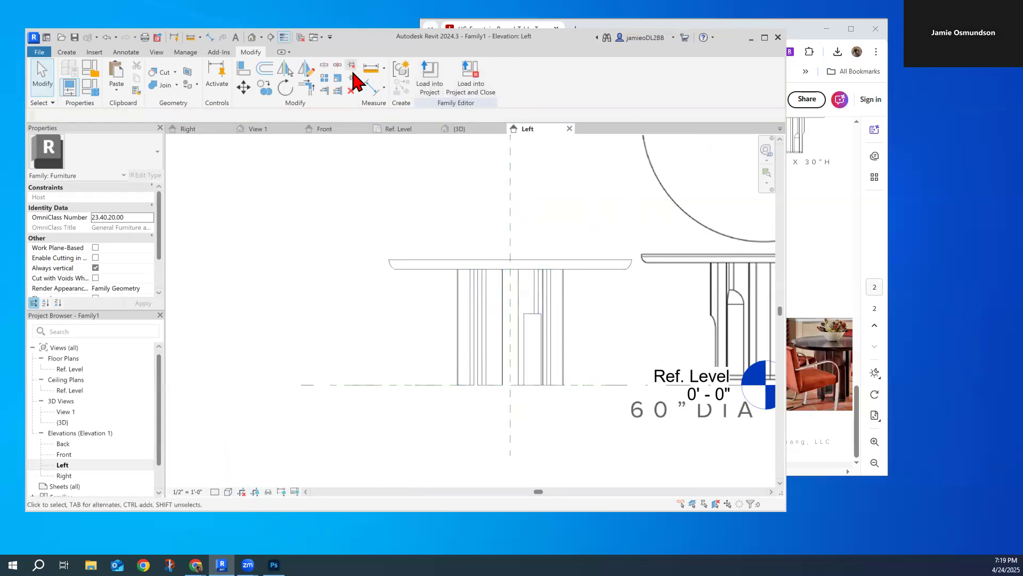
{"action": "left_click", "coordinate": [252, 37]}
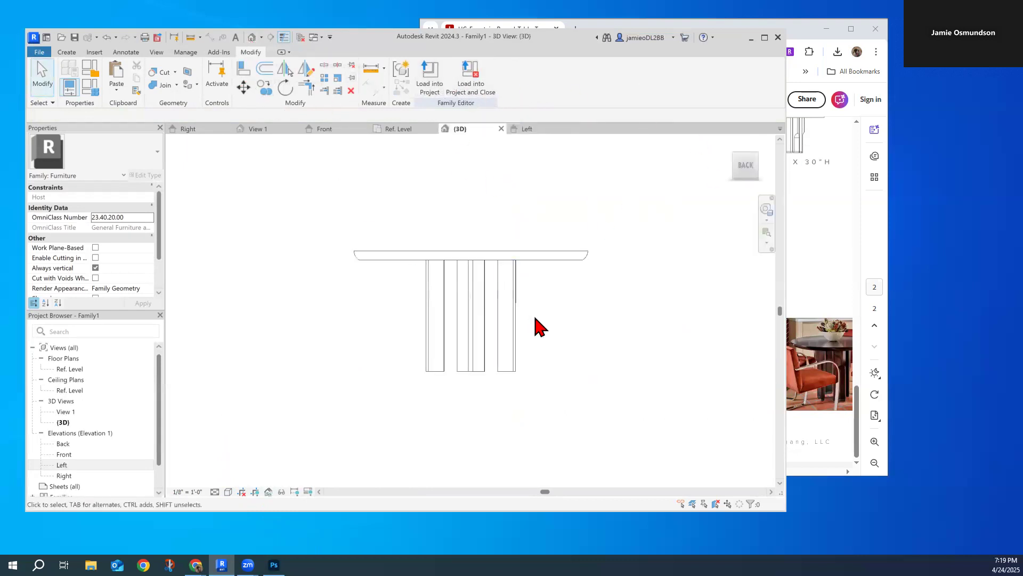
{"action": "left_click_drag", "start_coordinate": [732, 181], "coordinate": [593, 214]}
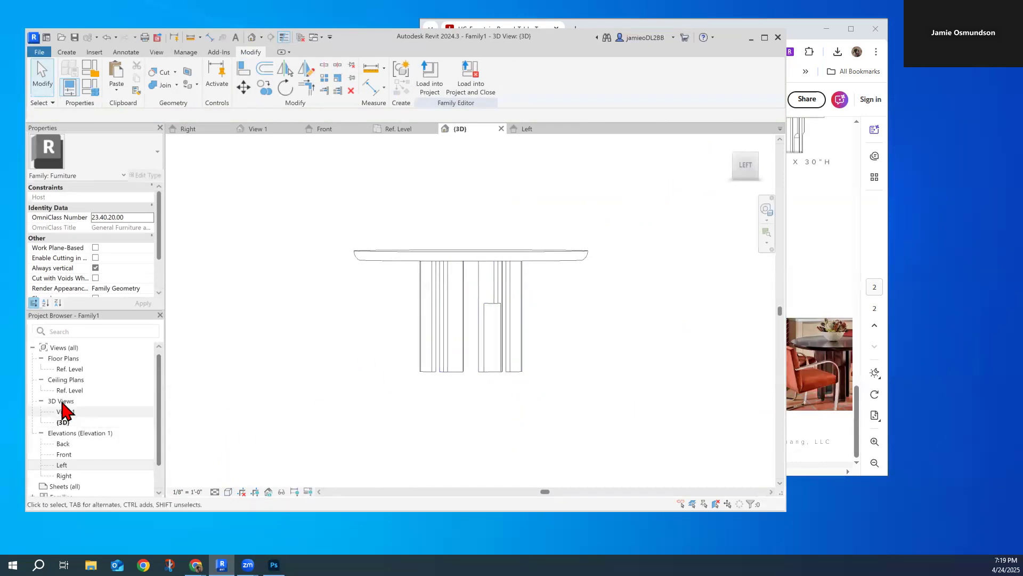
In the Ref. Level plan, radially array the void extrusion about the table's centre as 6 ungrouped items spaced 60° apart.
{"action": "left_click", "coordinate": [70, 370]}
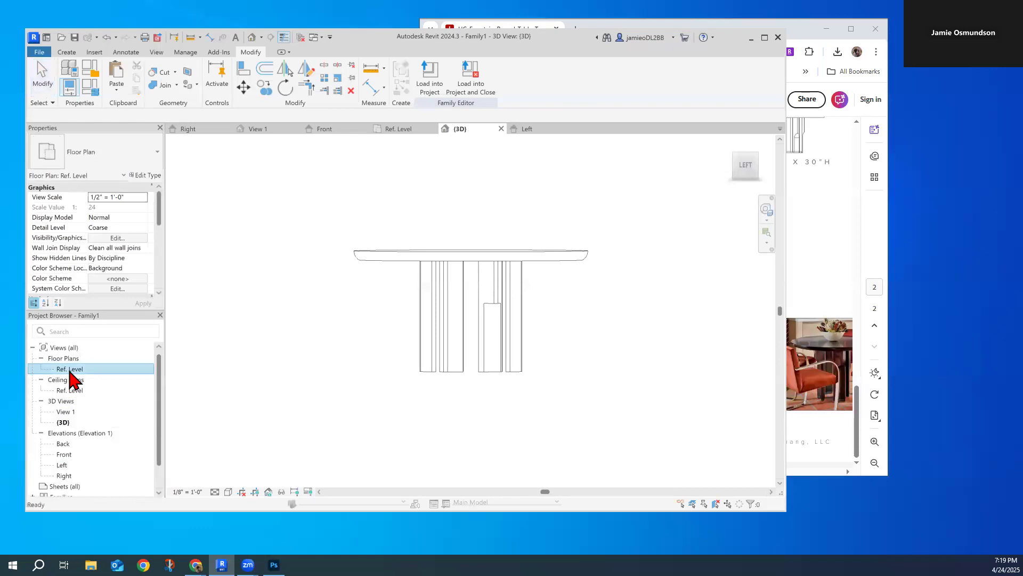
{"action": "double_click", "coordinate": [69, 370]}
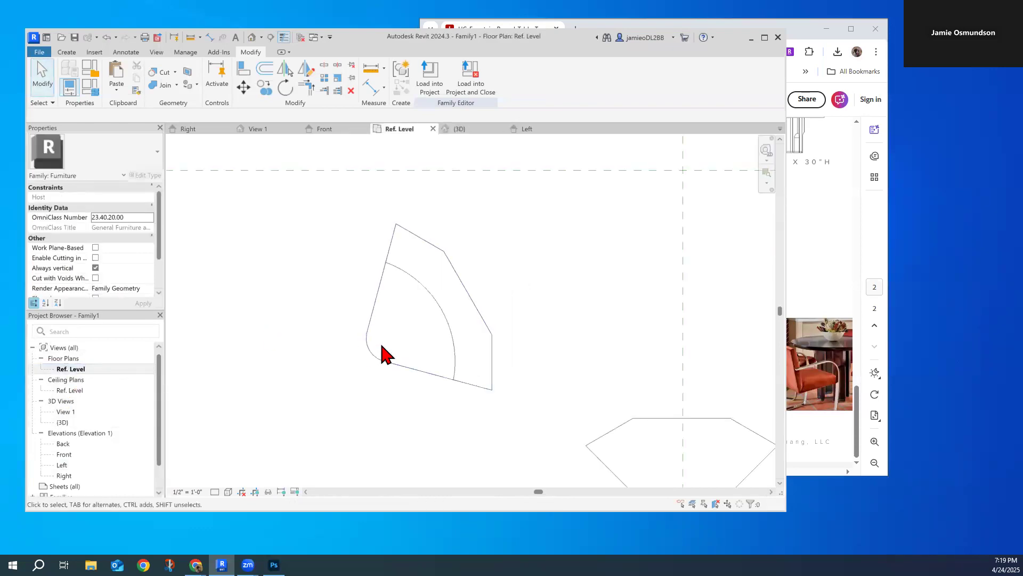
{"action": "scroll", "coordinate": [494, 332], "scroll_direction": "down", "scroll_amount": 5}
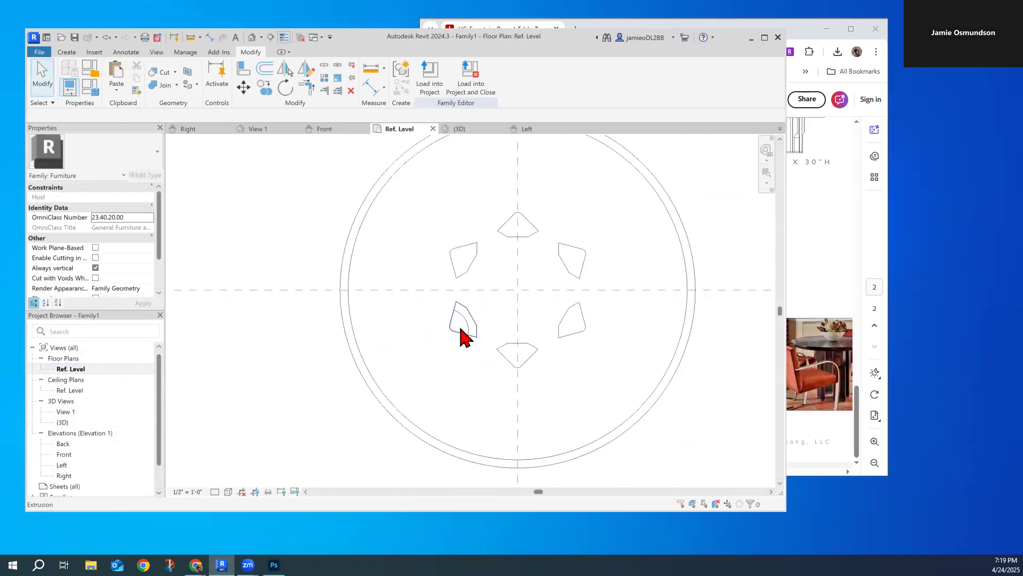
{"action": "left_click", "coordinate": [465, 331]}
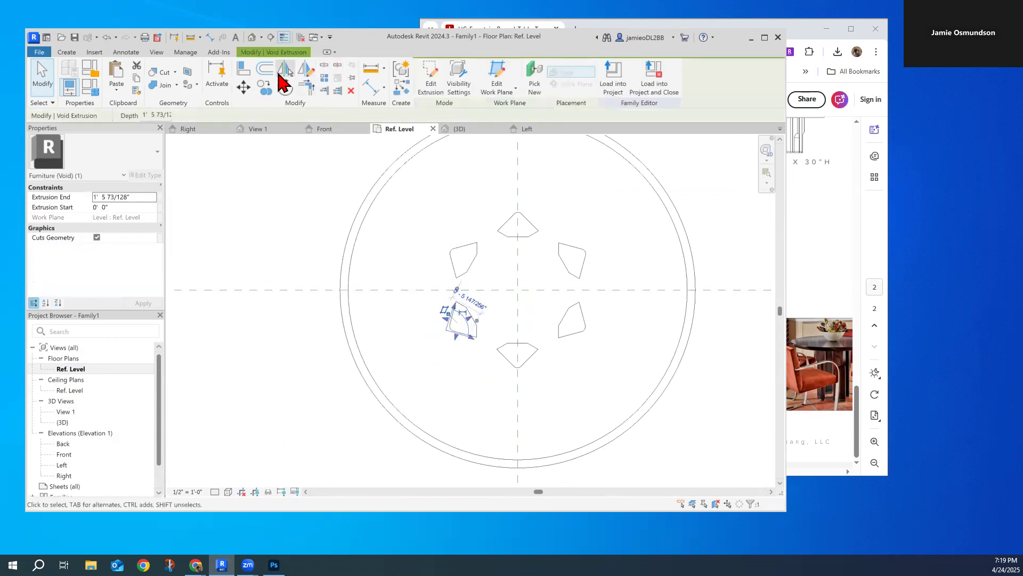
{"action": "left_click", "coordinate": [324, 78]}
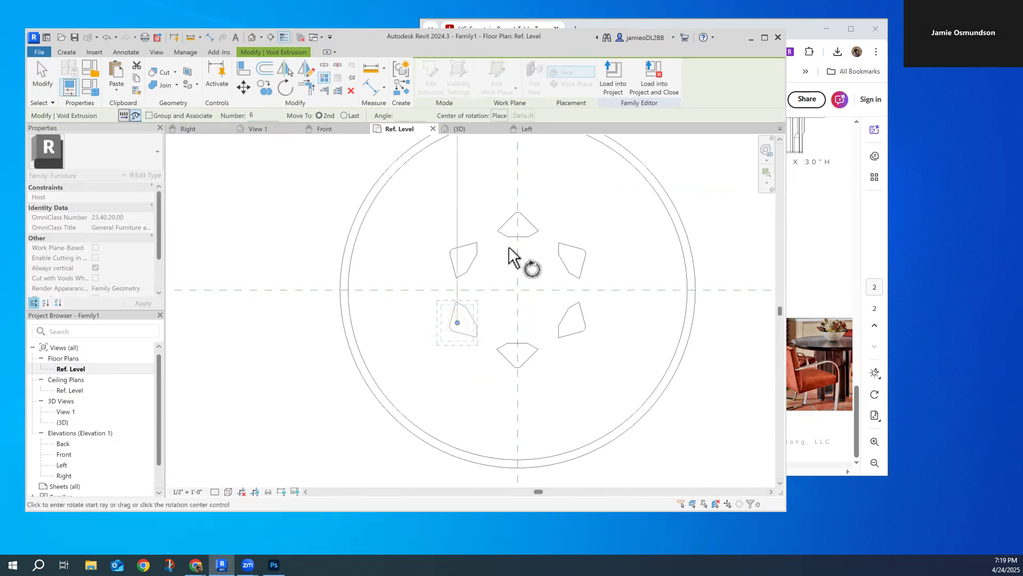
{"action": "left_click_drag", "start_coordinate": [457, 322], "coordinate": [517, 290]}
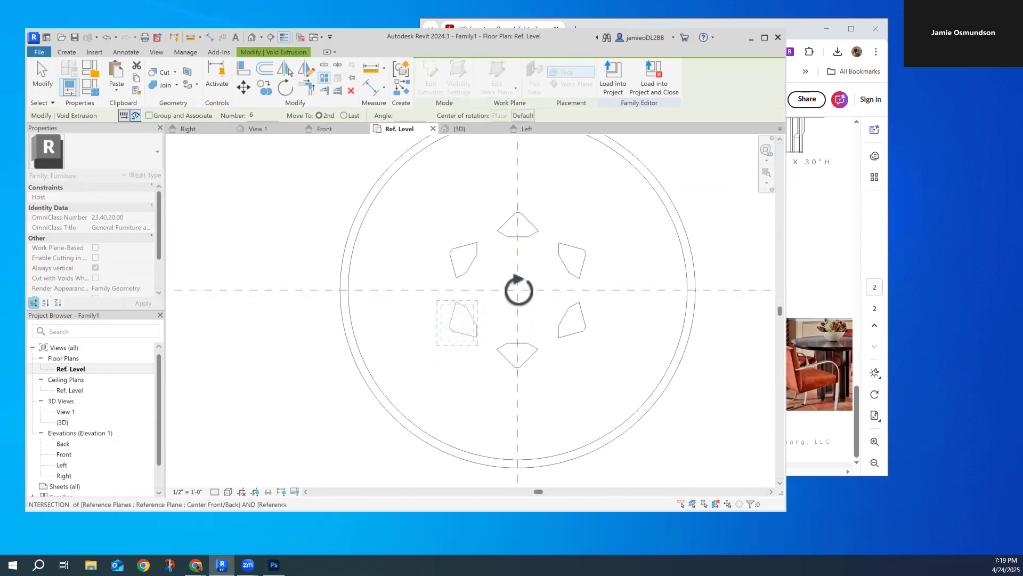
{"action": "left_click", "coordinate": [446, 330]}
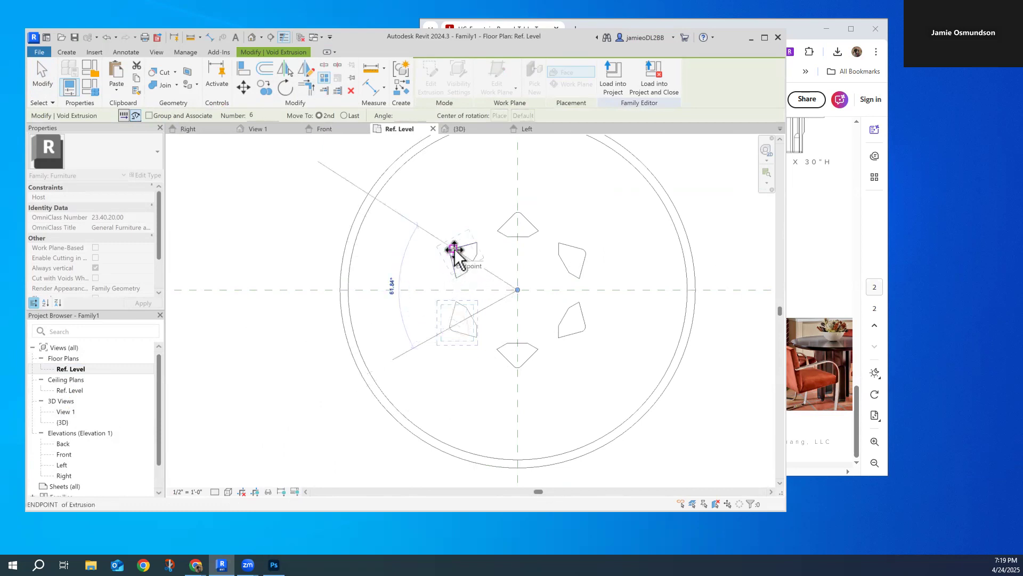
{"action": "type", "text": "60"}
{"action": "key", "text": "Return"}
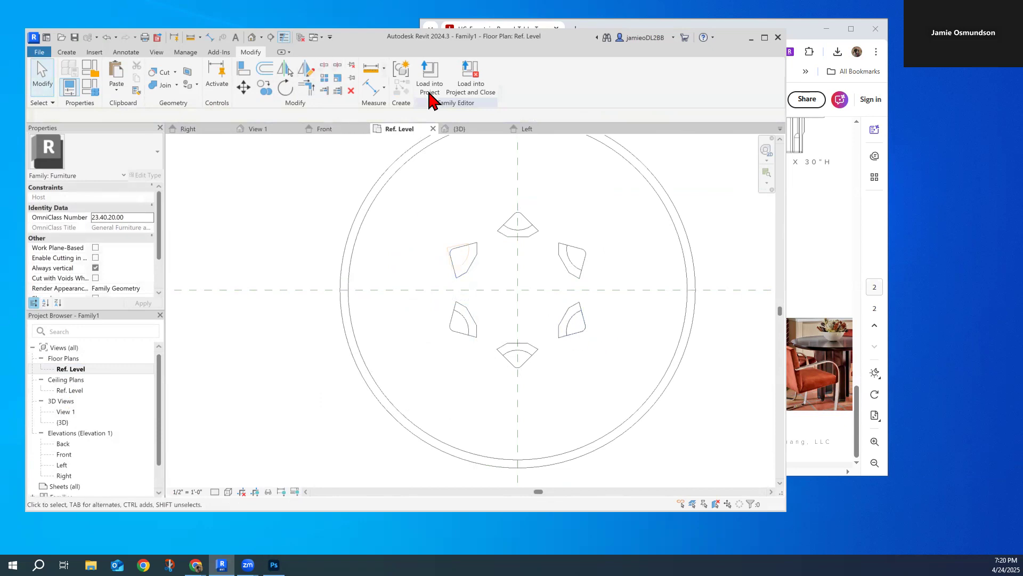
Set 3D View 1 to the Hidden Line visual style and orbit the table to examine the void cuts on all six legs.
{"action": "left_click", "coordinate": [66, 413]}
{"action": "double_click", "coordinate": [66, 413]}
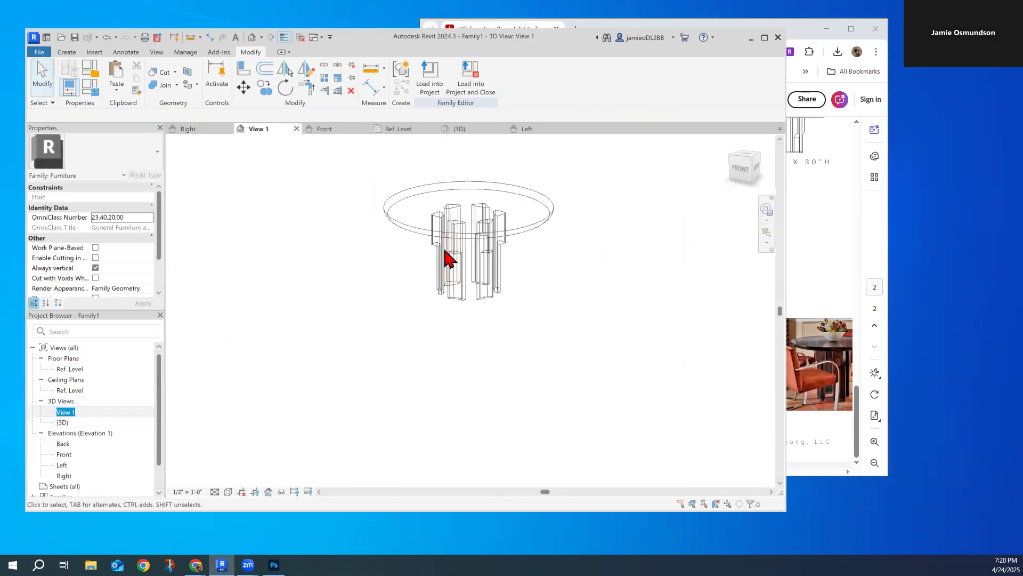
{"action": "left_click", "coordinate": [228, 492]}
{"action": "left_click", "coordinate": [246, 442]}
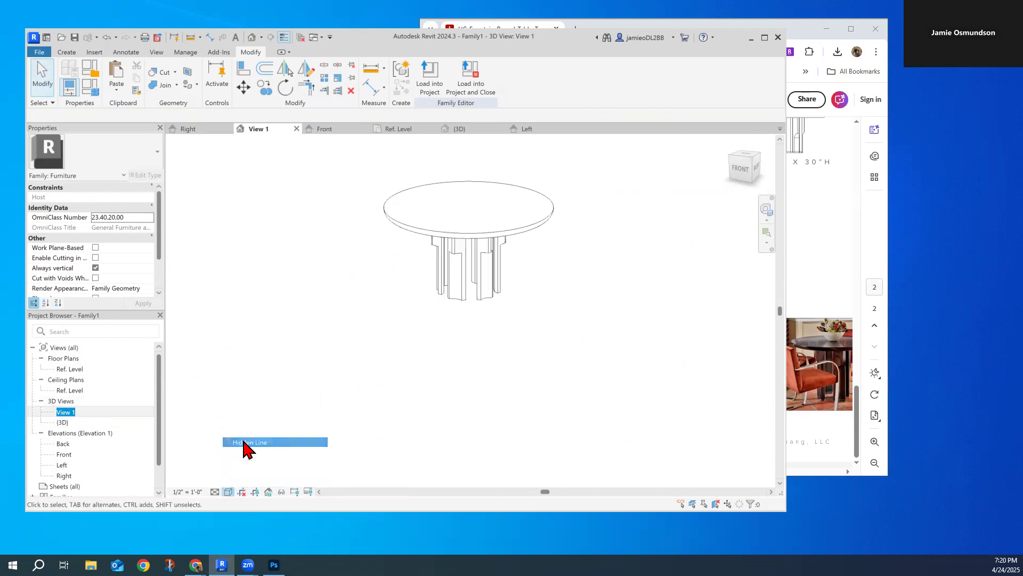
{"action": "left_click", "coordinate": [753, 159]}
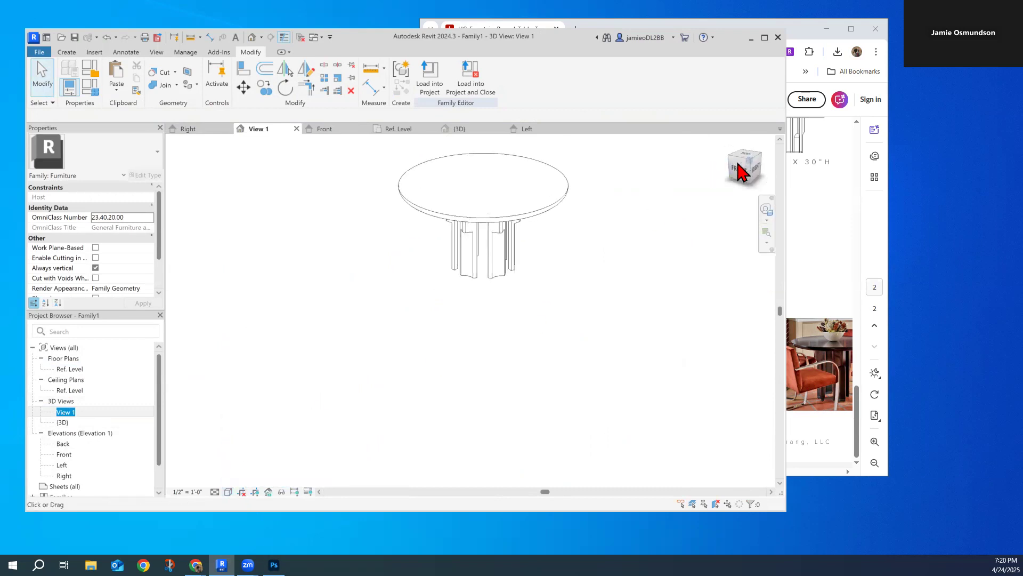
{"action": "middle_click_drag", "start_coordinate": [700, 166], "coordinate": [726, 251], "text": "shift"}
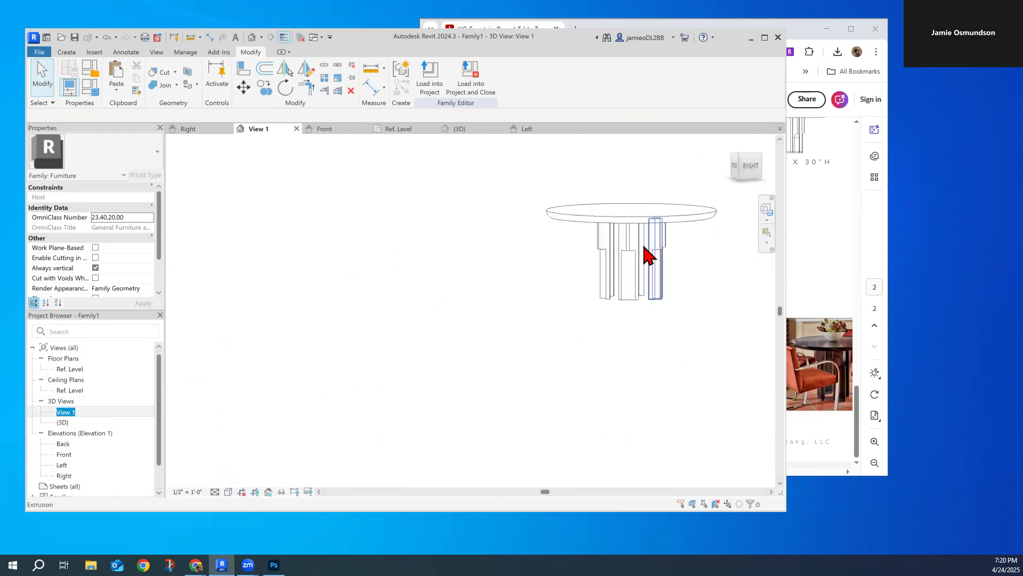
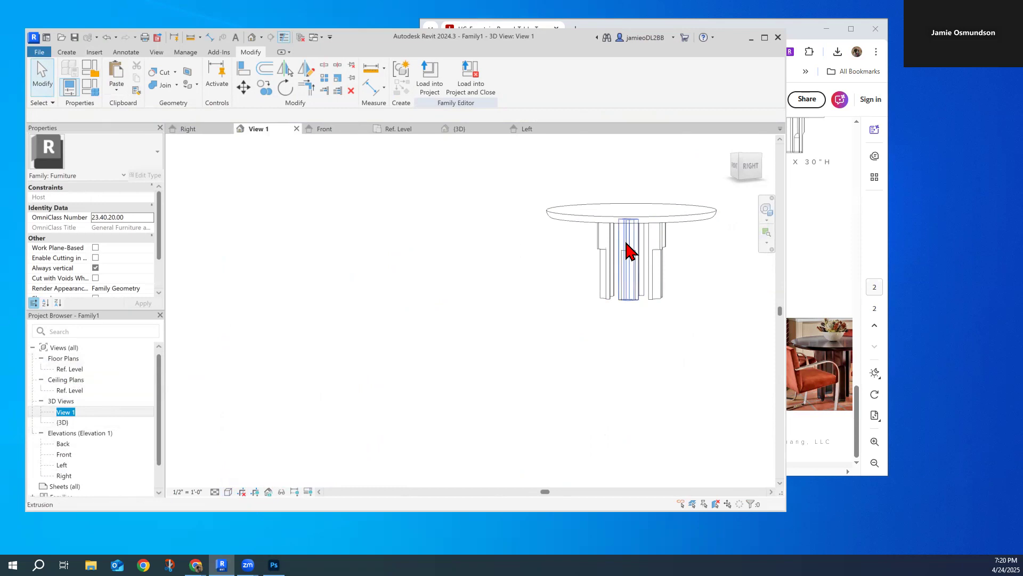
Examine the leg cutouts in the Ref. Level plan and the Left elevation, comparing them with the reference drawing's rounded cutout tops.
{"action": "left_click", "coordinate": [72, 51]}
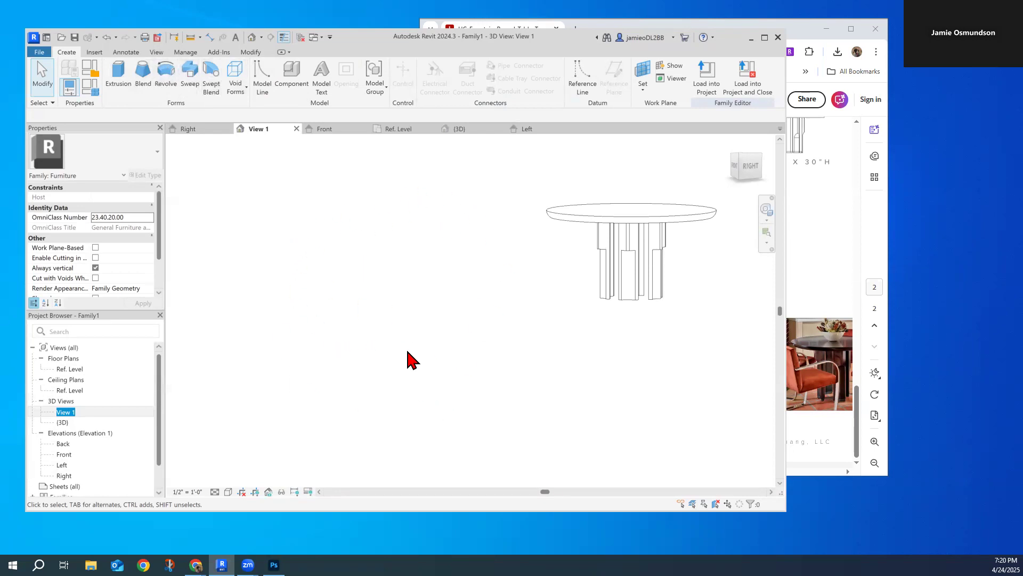
{"action": "left_click", "coordinate": [235, 94]}
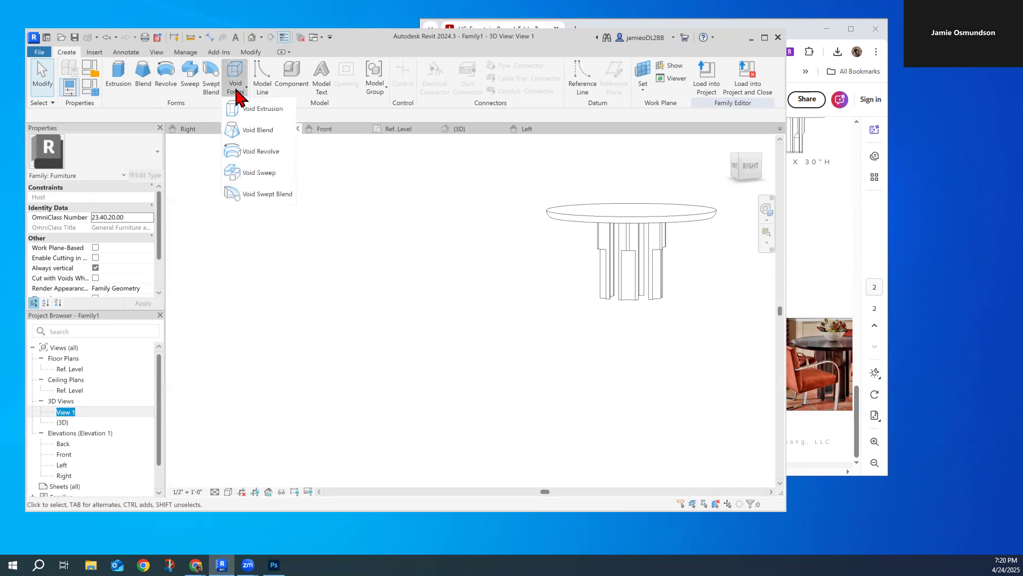
{"action": "left_click", "coordinate": [71, 370]}
{"action": "double_click", "coordinate": [70, 368]}
{"action": "scroll", "coordinate": [532, 314], "scroll_direction": "up", "scroll_amount": 4}
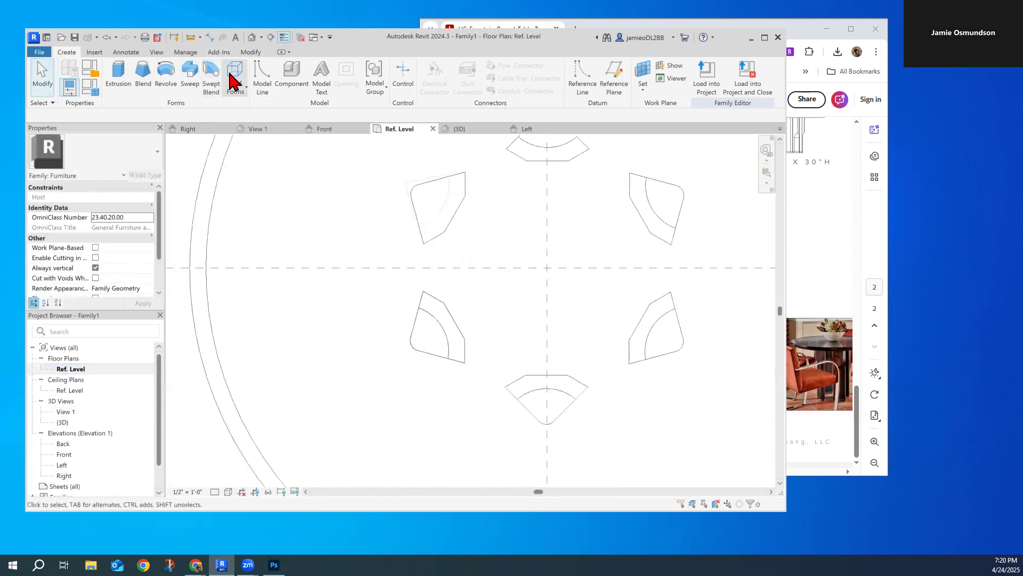
{"action": "left_click", "coordinate": [237, 91]}
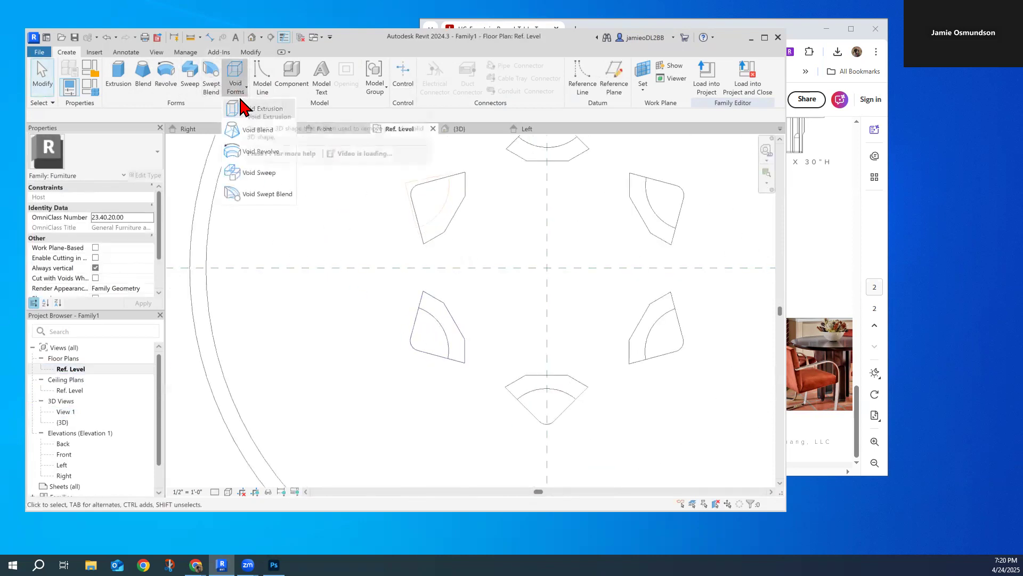
{"action": "left_click", "coordinate": [66, 465]}
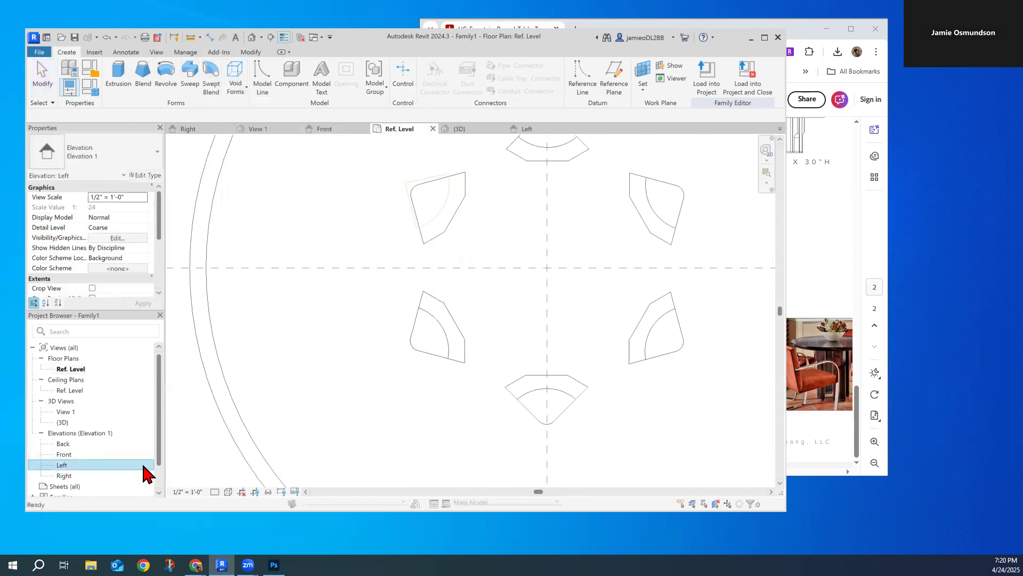
{"action": "double_click", "coordinate": [66, 467]}
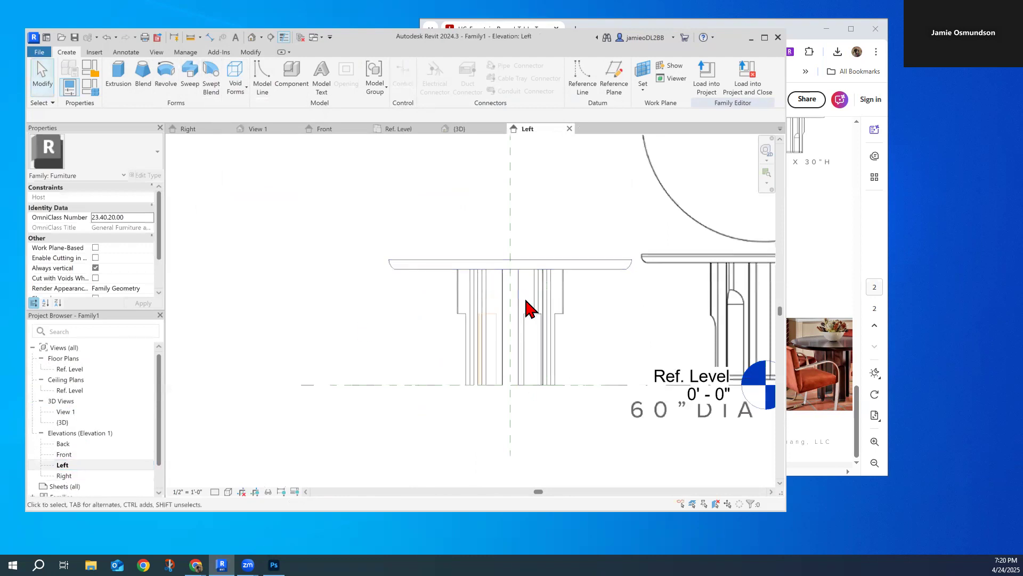
{"action": "scroll", "coordinate": [528, 308], "scroll_direction": "up", "scroll_amount": 2}
{"action": "left_click", "coordinate": [642, 152]}
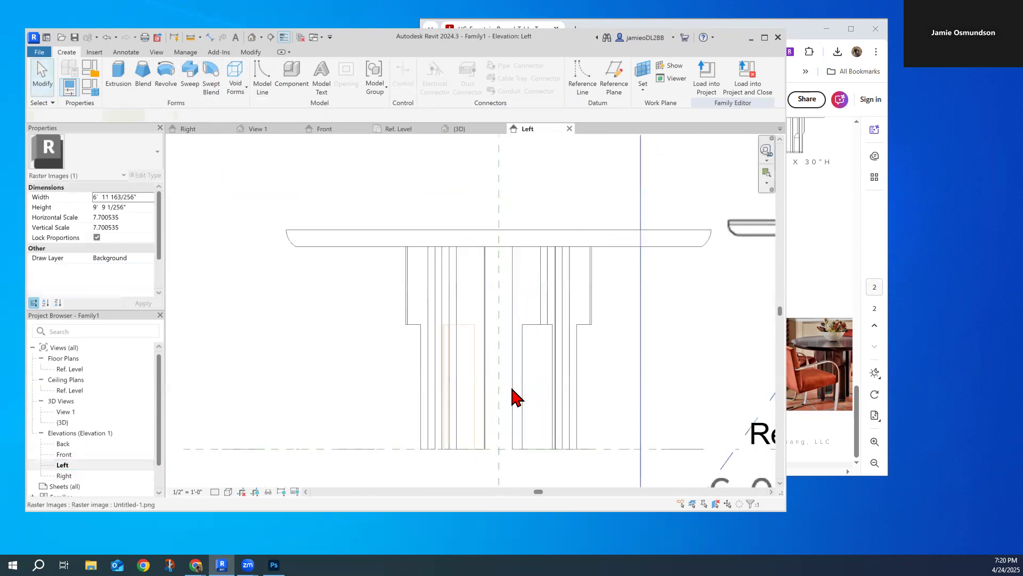
{"action": "left_click", "coordinate": [473, 393]}
{"action": "left_click", "coordinate": [671, 350]}
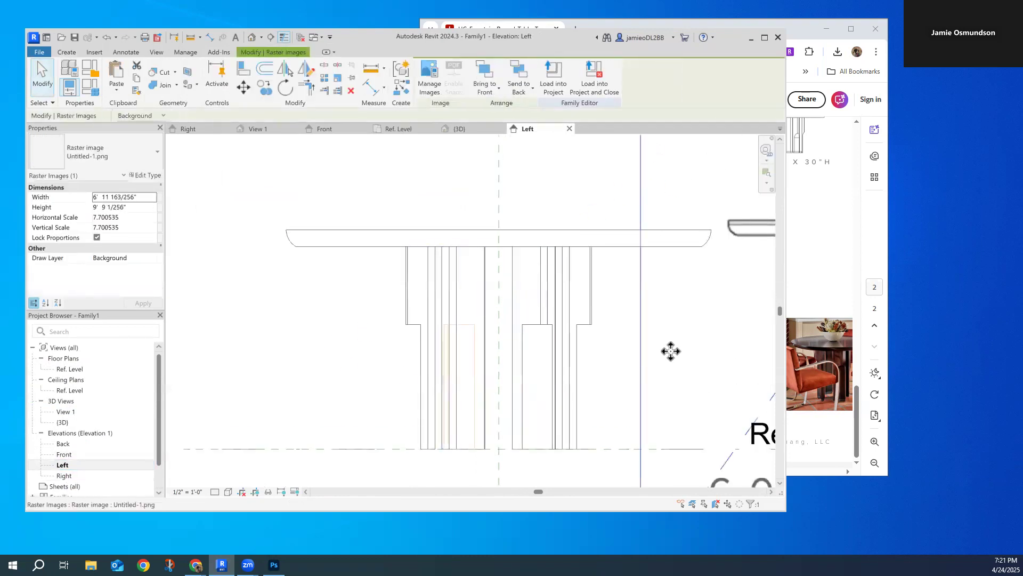
{"action": "left_click", "coordinate": [342, 422]}
{"action": "scroll", "coordinate": [343, 402], "scroll_direction": "down", "scroll_amount": 2}
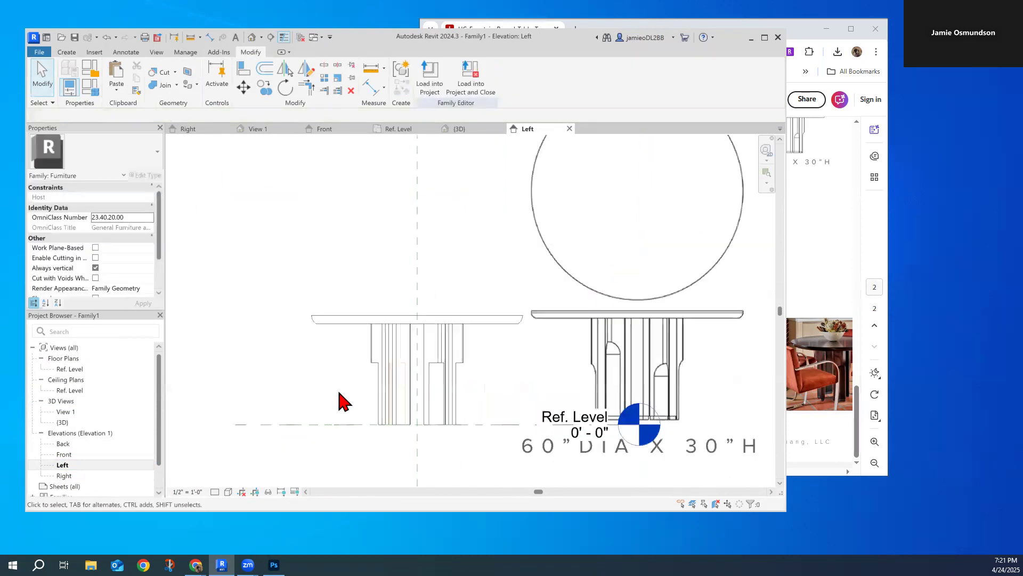
{"action": "left_click", "coordinate": [69, 52]}
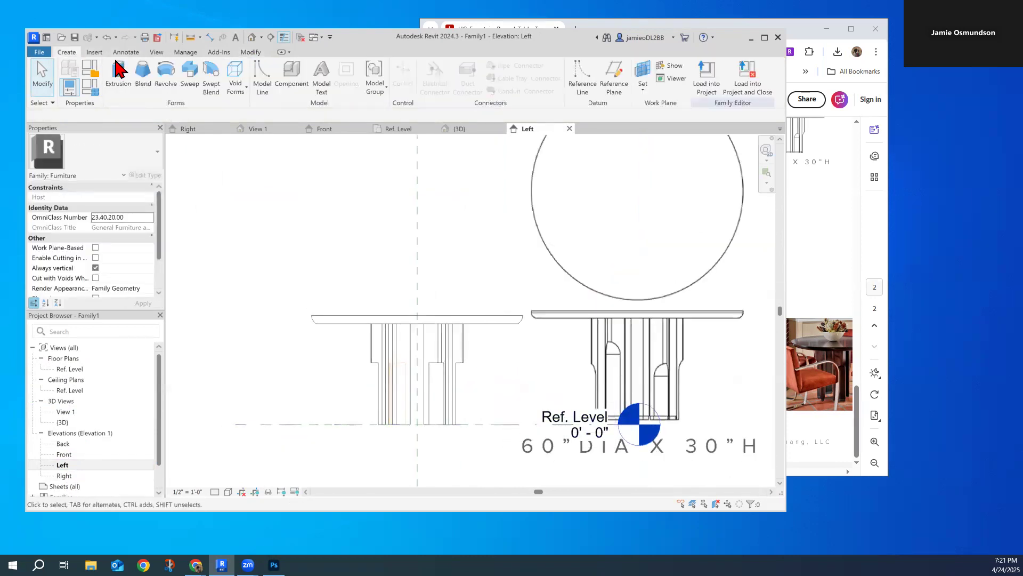
{"action": "left_click", "coordinate": [235, 85]}
{"action": "left_click", "coordinate": [260, 151]}
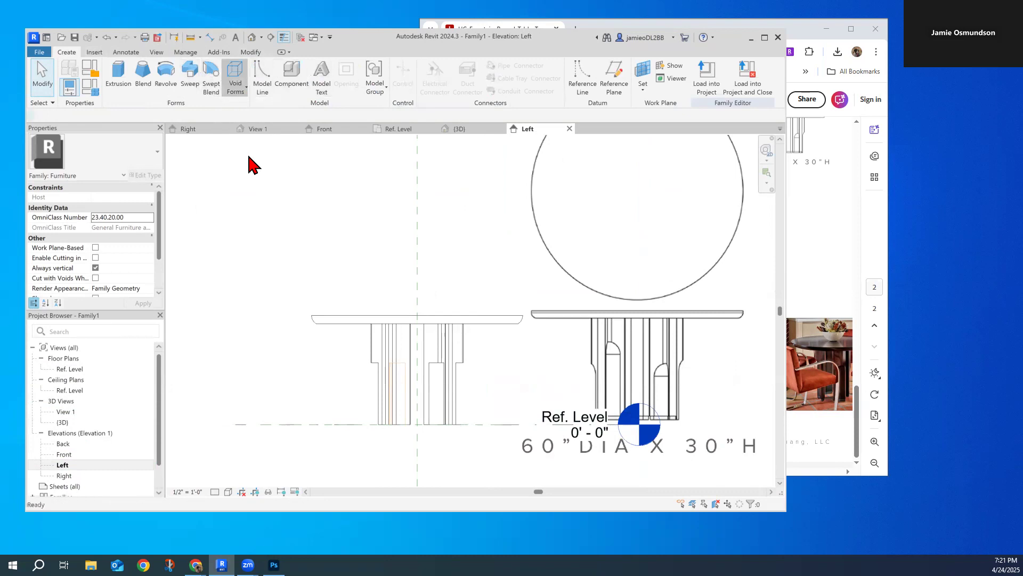
{"action": "scroll", "coordinate": [436, 366], "scroll_direction": "up", "scroll_amount": 4}
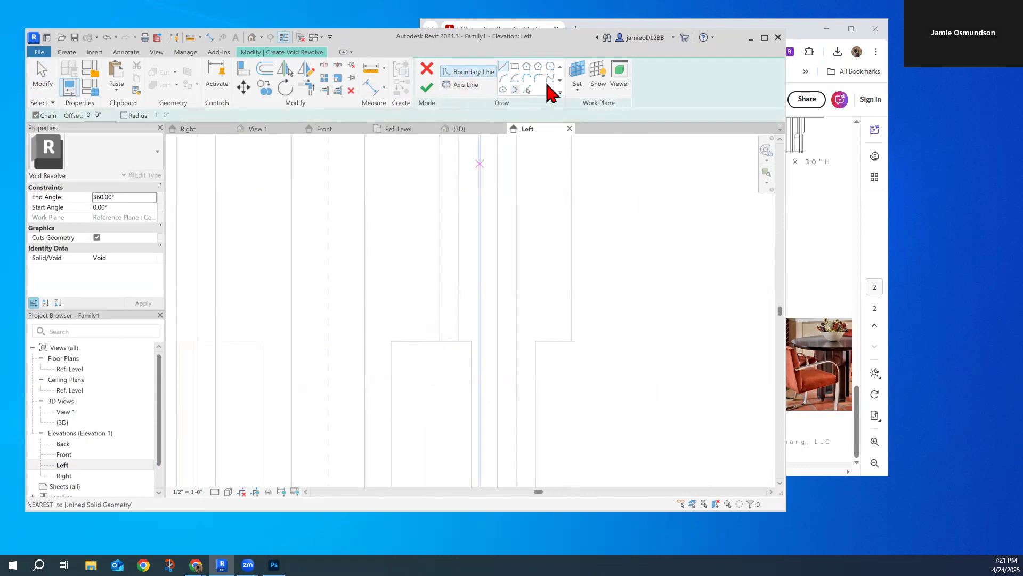
{"action": "left_click", "coordinate": [190, 37]}
{"action": "scroll", "coordinate": [544, 331], "scroll_direction": "down", "scroll_amount": 2}
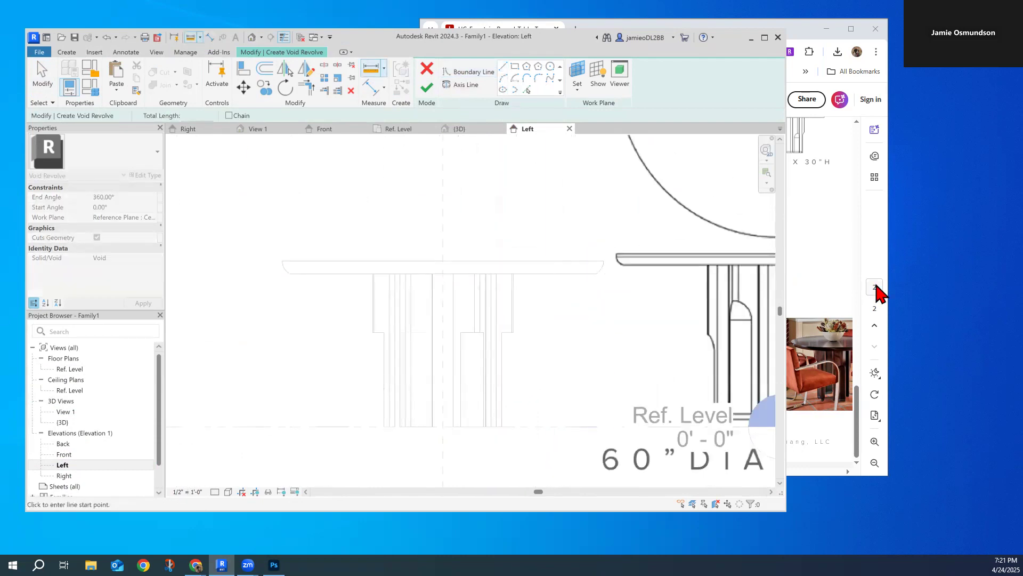
{"action": "key", "text": "Escape"}
{"action": "key", "text": "Escape"}
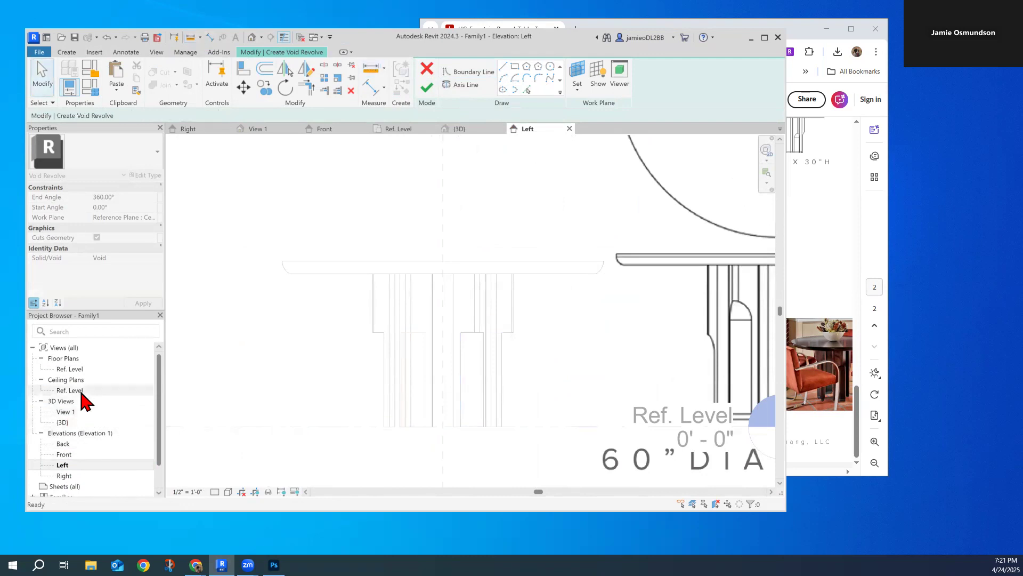
{"action": "double_click", "coordinate": [64, 454]}
{"action": "scroll", "coordinate": [418, 290], "scroll_direction": "up", "scroll_amount": 4}
{"action": "scroll", "coordinate": [418, 291], "scroll_direction": "up", "scroll_amount": 3}
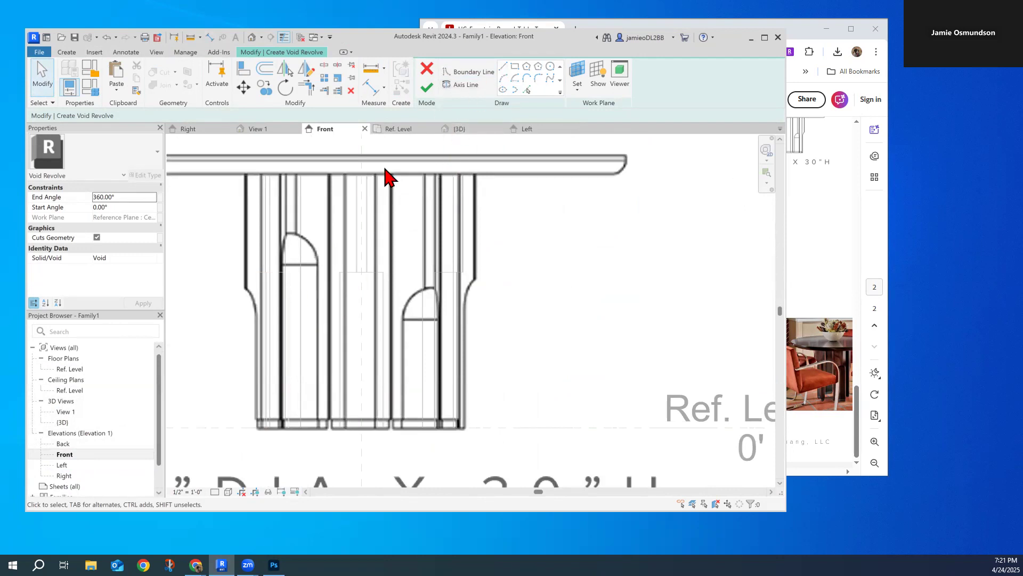
{"action": "left_click", "coordinate": [503, 68]}
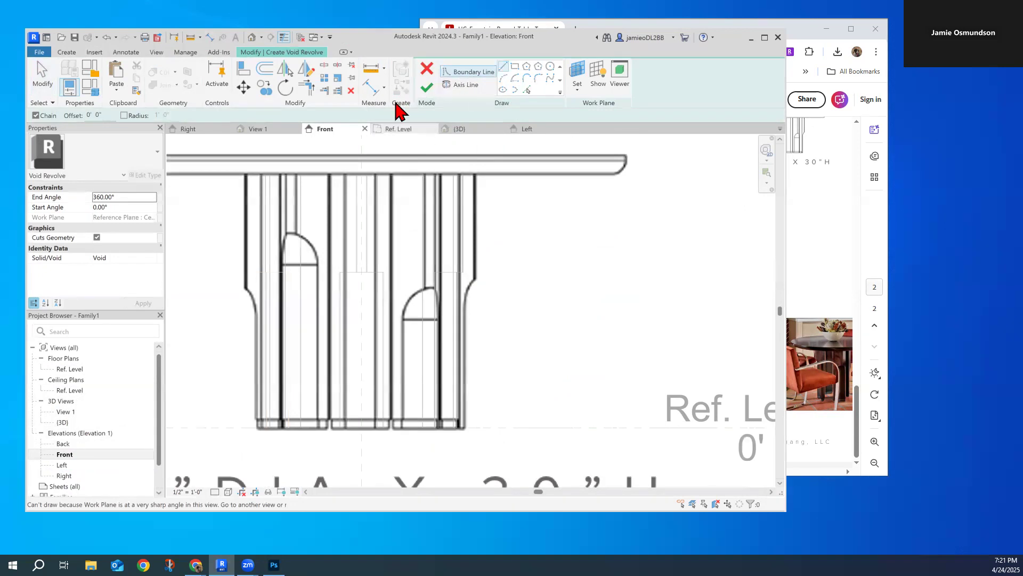
{"action": "left_click", "coordinate": [427, 67]}
In the Front elevation, move the raster reference image sideways, clear of the table model.
{"action": "scroll", "coordinate": [414, 211], "scroll_direction": "down", "scroll_amount": 1}
{"action": "scroll", "coordinate": [389, 205], "scroll_direction": "down", "scroll_amount": 2}
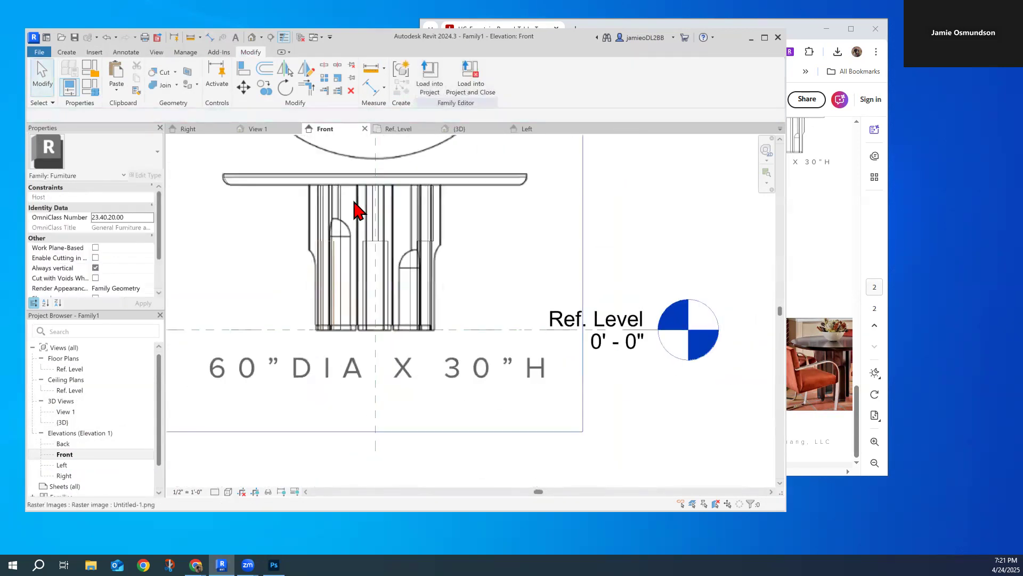
{"action": "left_click_drag", "start_coordinate": [583, 192], "coordinate": [962, 218]}
Start a void revolve in the Front elevation with a short vertical axis line on the centreline, just below the top of the middle leg's cutout.
{"action": "scroll", "coordinate": [388, 263], "scroll_direction": "up", "scroll_amount": 5}
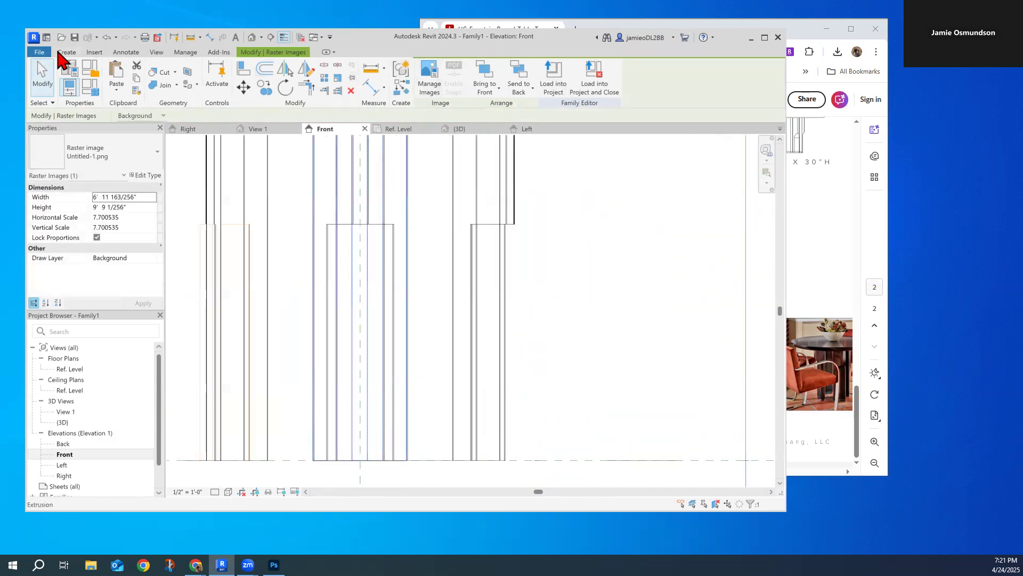
{"action": "left_click", "coordinate": [63, 51]}
{"action": "left_click", "coordinate": [236, 80]}
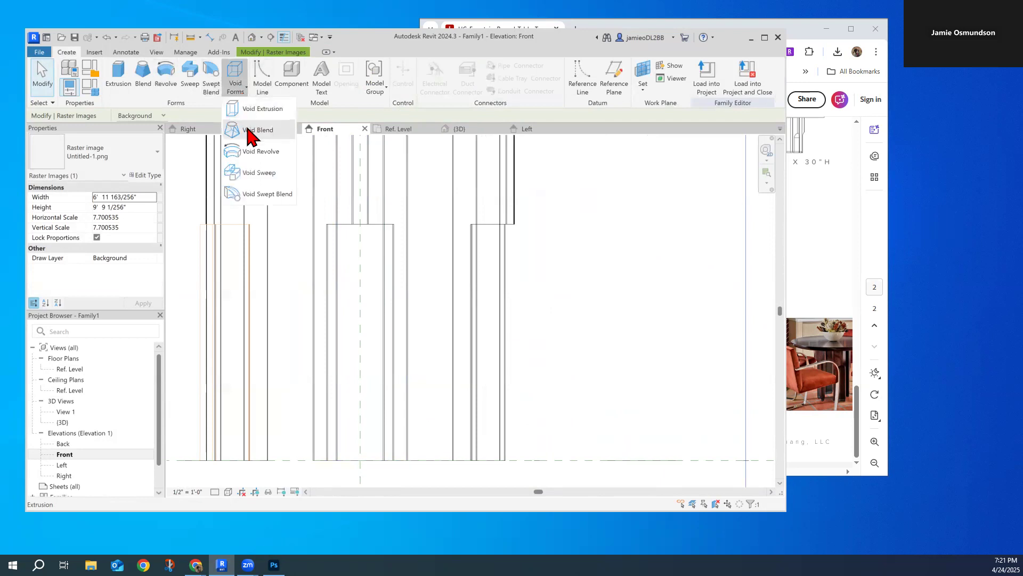
{"action": "left_click", "coordinate": [260, 152]}
{"action": "left_click", "coordinate": [461, 84]}
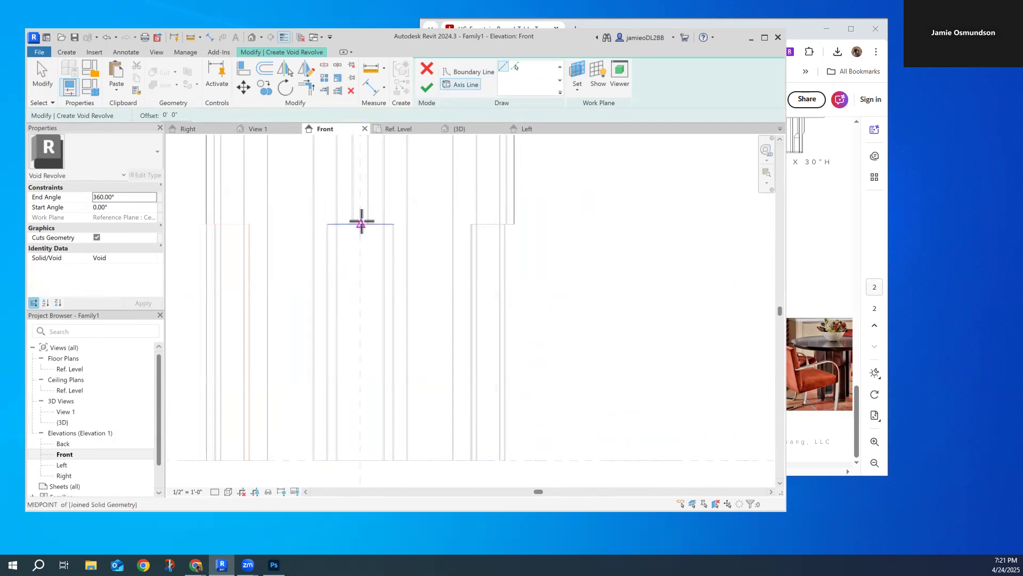
{"action": "left_click", "coordinate": [360, 261]}
{"action": "left_click", "coordinate": [359, 237]}
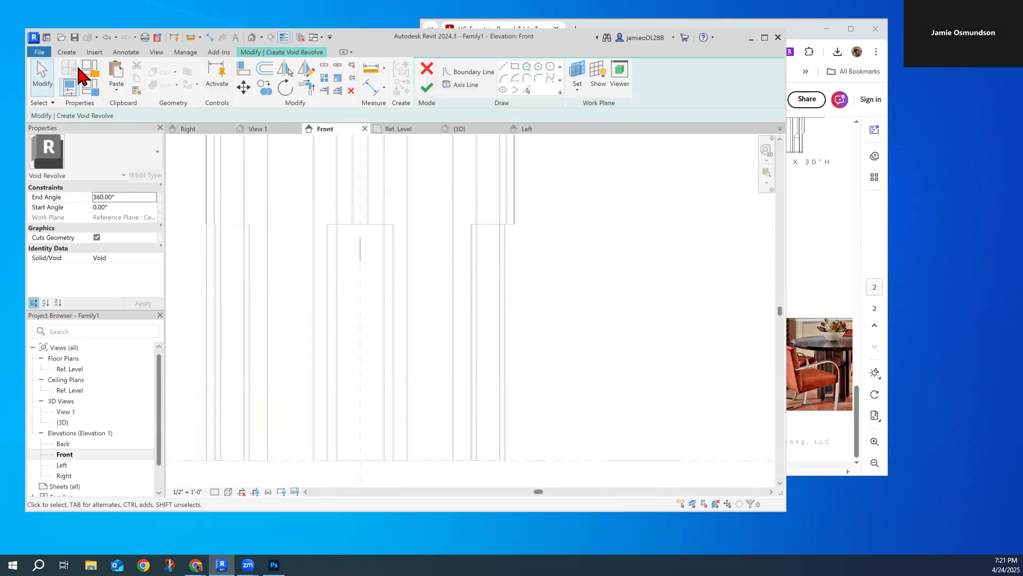
Sketch a half-circle boundary of about 1 7/8" radius on the axis, close it with a vertical line, and finish the 360° void revolve.
{"action": "left_click", "coordinate": [504, 79]}
{"action": "left_click", "coordinate": [359, 260]}
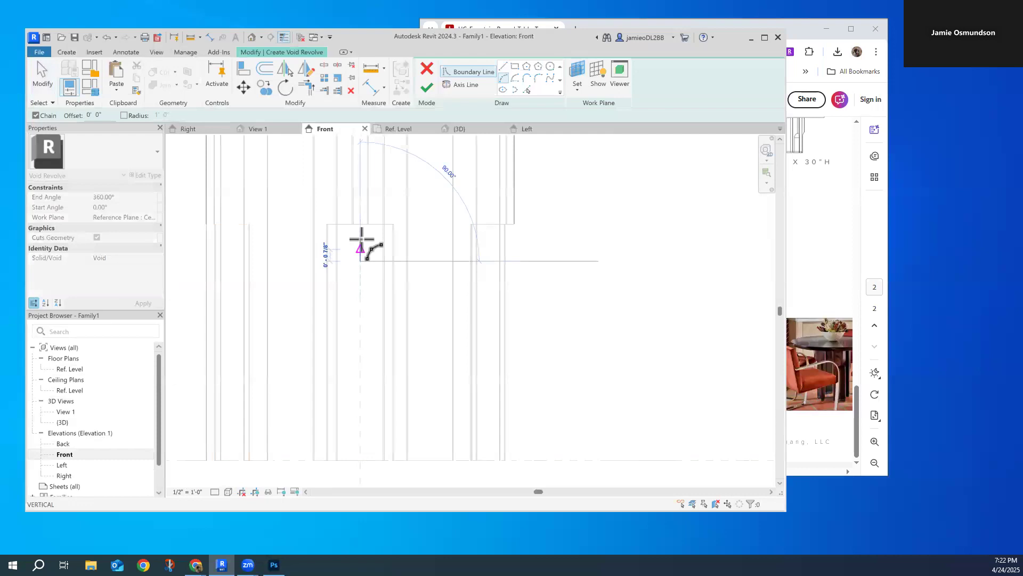
{"action": "left_click", "coordinate": [360, 209]}
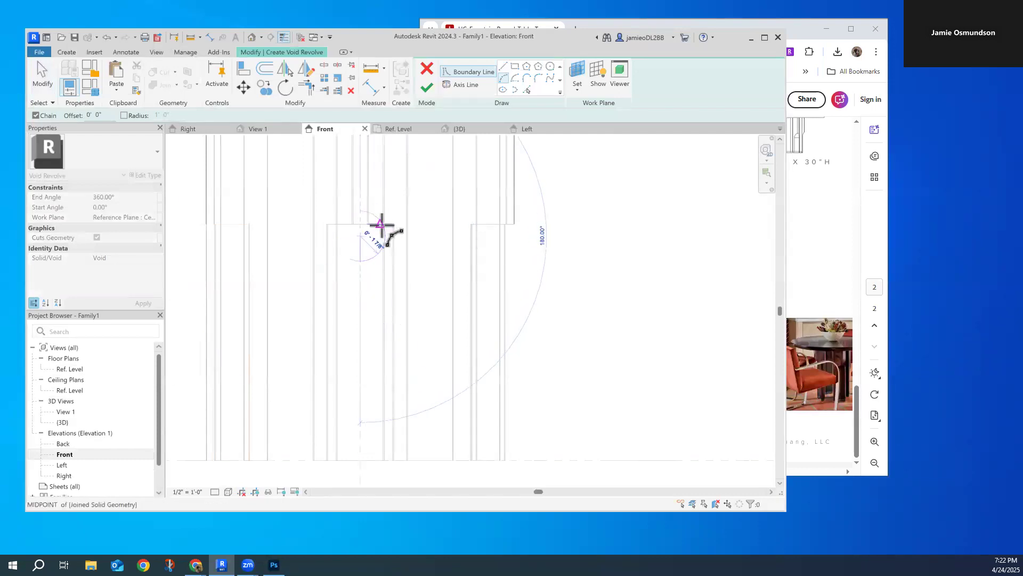
{"action": "left_click", "coordinate": [383, 225]}
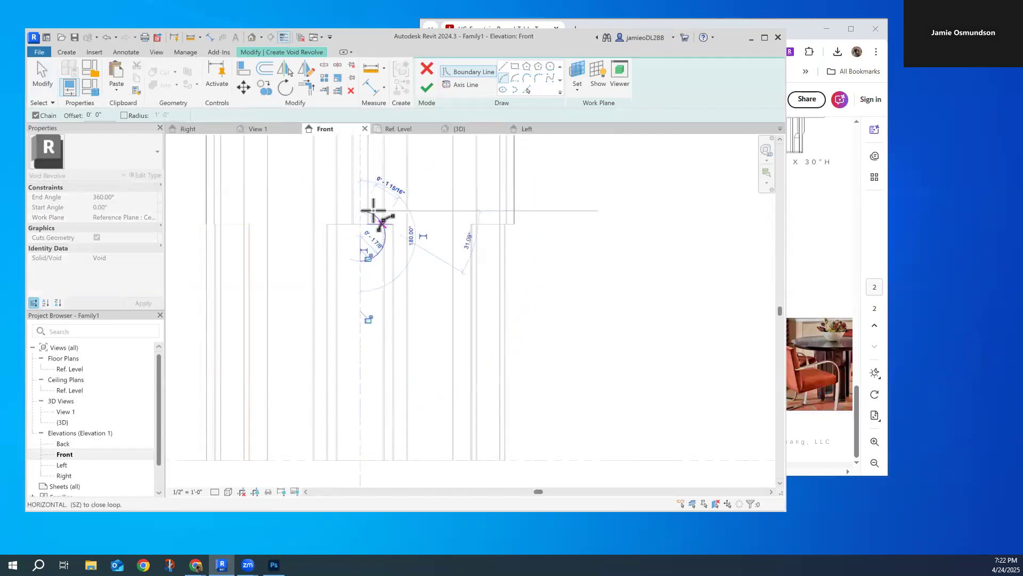
{"action": "left_click", "coordinate": [503, 67]}
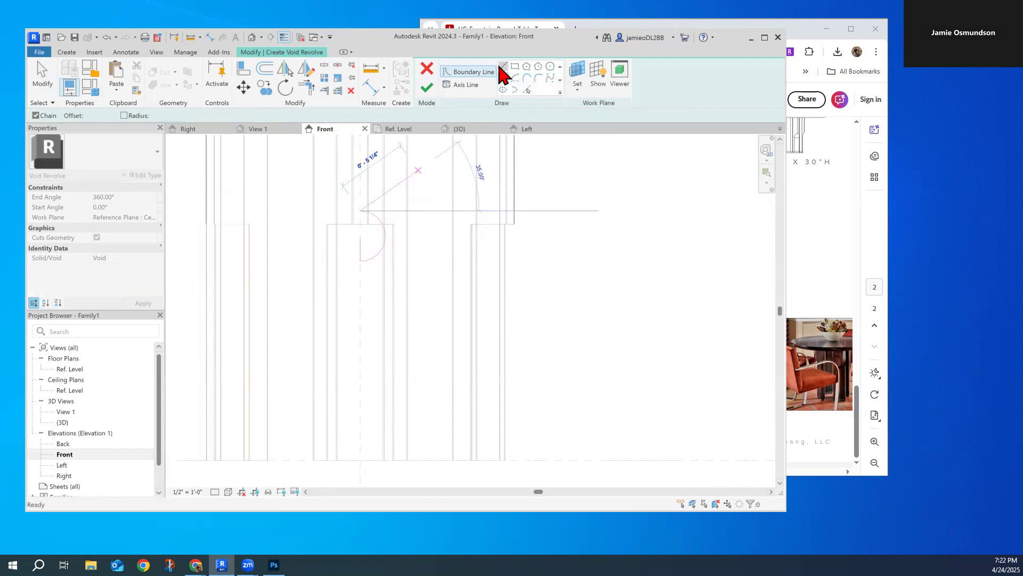
{"action": "left_click", "coordinate": [360, 261]}
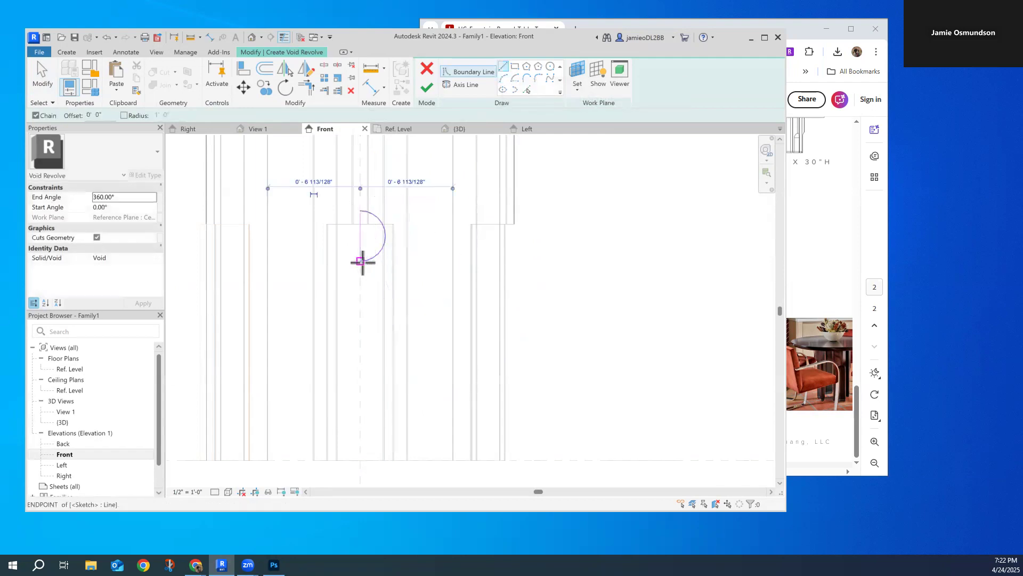
{"action": "left_click", "coordinate": [428, 89]}
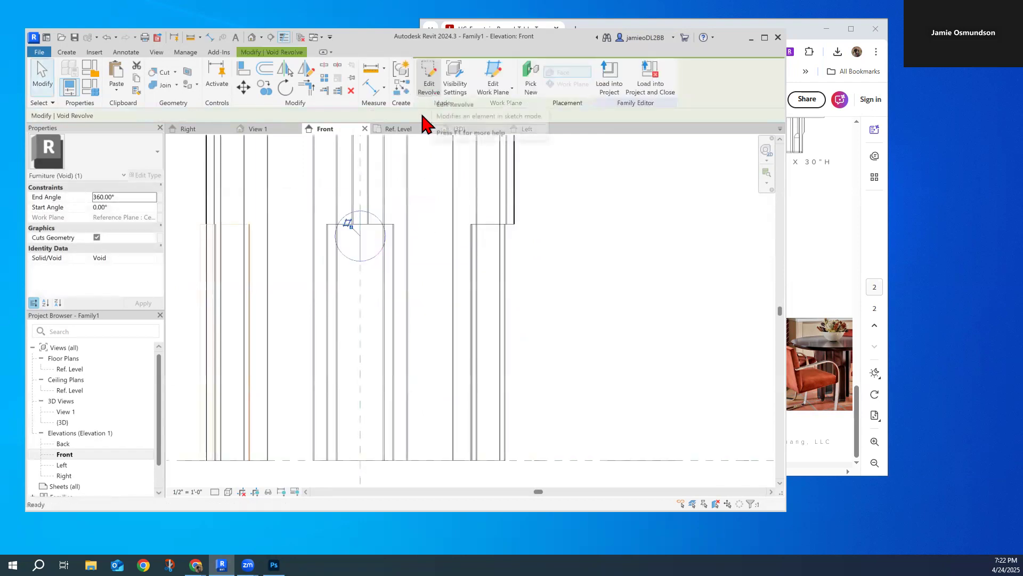
In the Ref. Level plan, move the spherical void from the table's centre onto the rounded outer corner of the lower-left leg.
{"action": "double_click", "coordinate": [65, 369]}
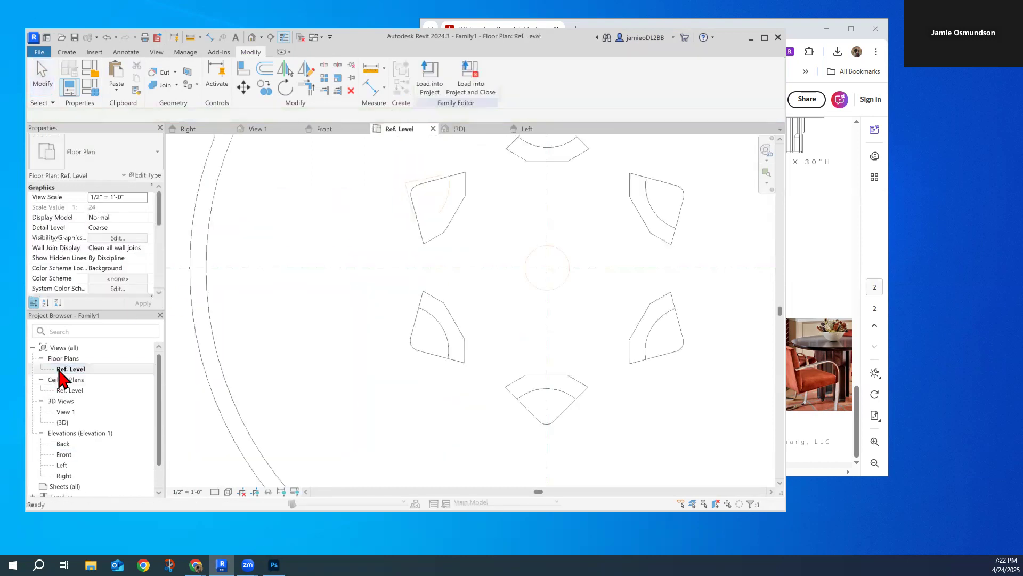
{"action": "left_click_drag", "start_coordinate": [566, 258], "coordinate": [514, 216]}
{"action": "left_click", "coordinate": [485, 255]}
{"action": "left_click_drag", "start_coordinate": [510, 256], "coordinate": [449, 336]}
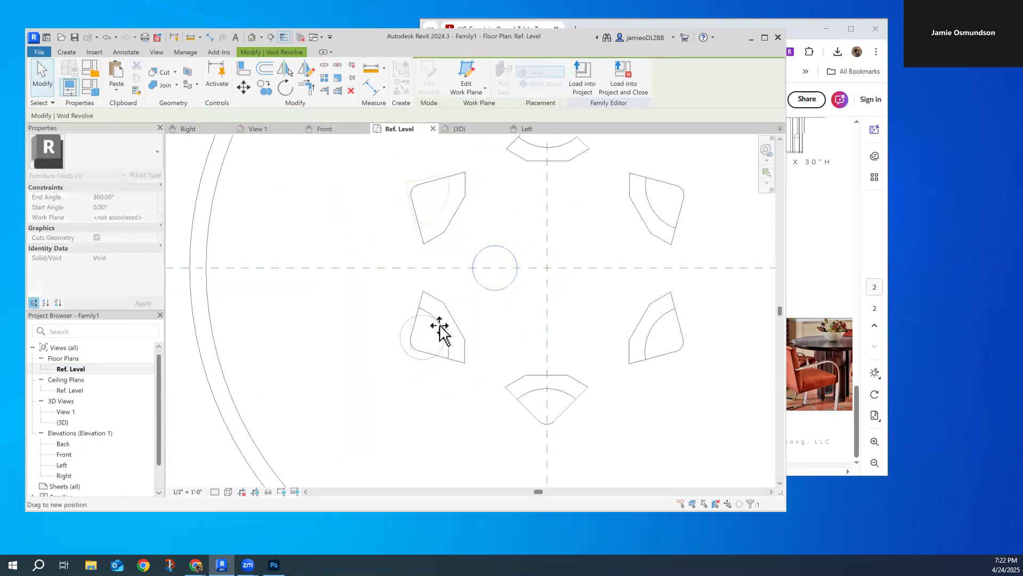
{"action": "left_click_drag", "start_coordinate": [440, 330], "coordinate": [438, 327]}
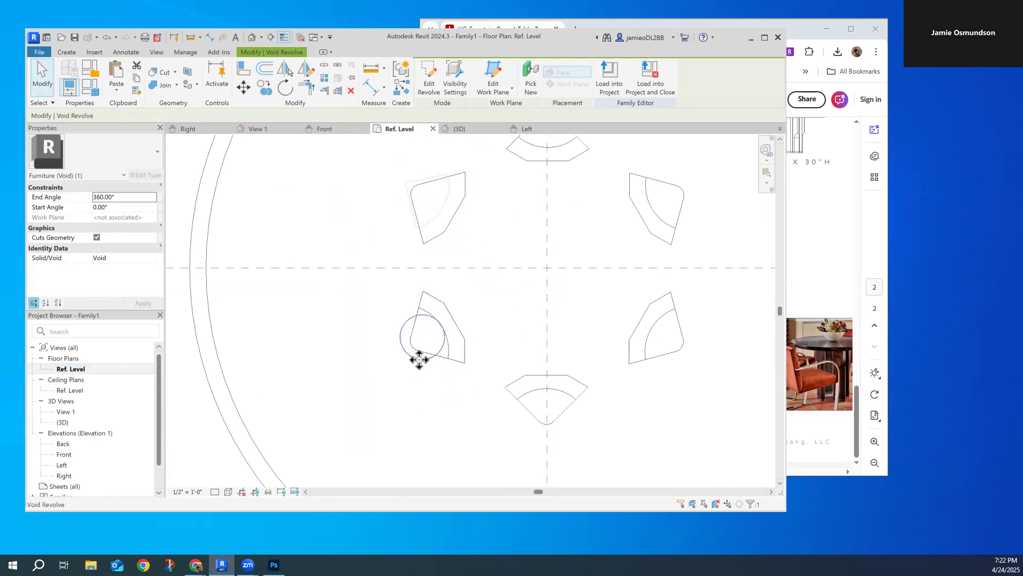
Delete the spherical void on the lower-left leg's corner and start a new void revolve in the Ref. Level plan.
{"action": "key", "text": "Delete"}
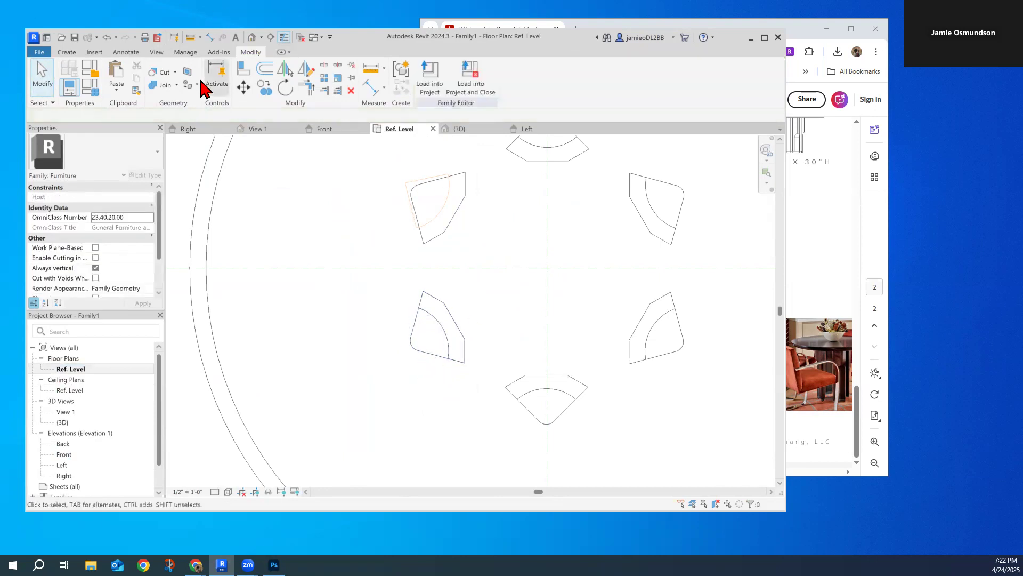
{"action": "left_click", "coordinate": [233, 90]}
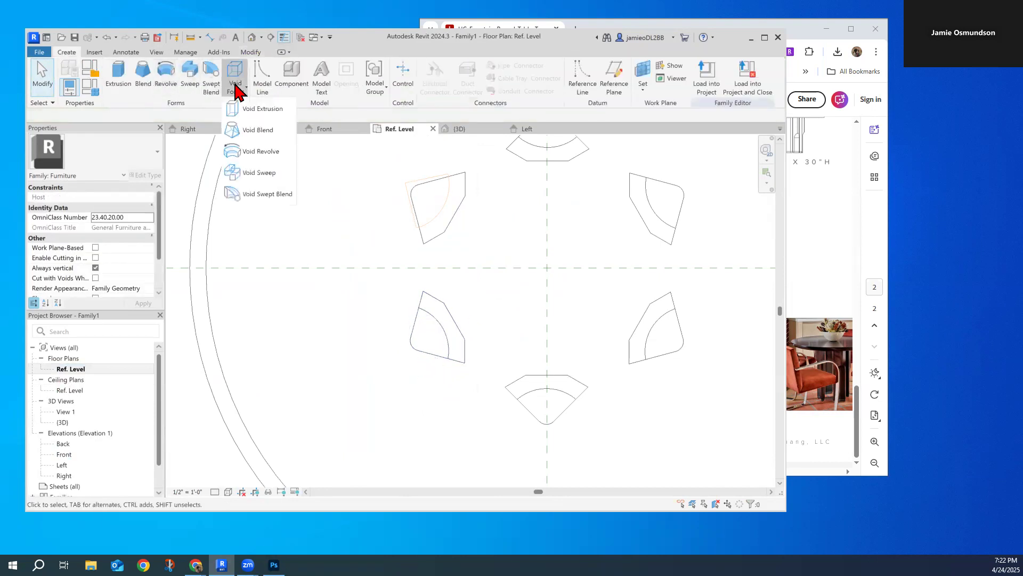
{"action": "left_click", "coordinate": [257, 157]}
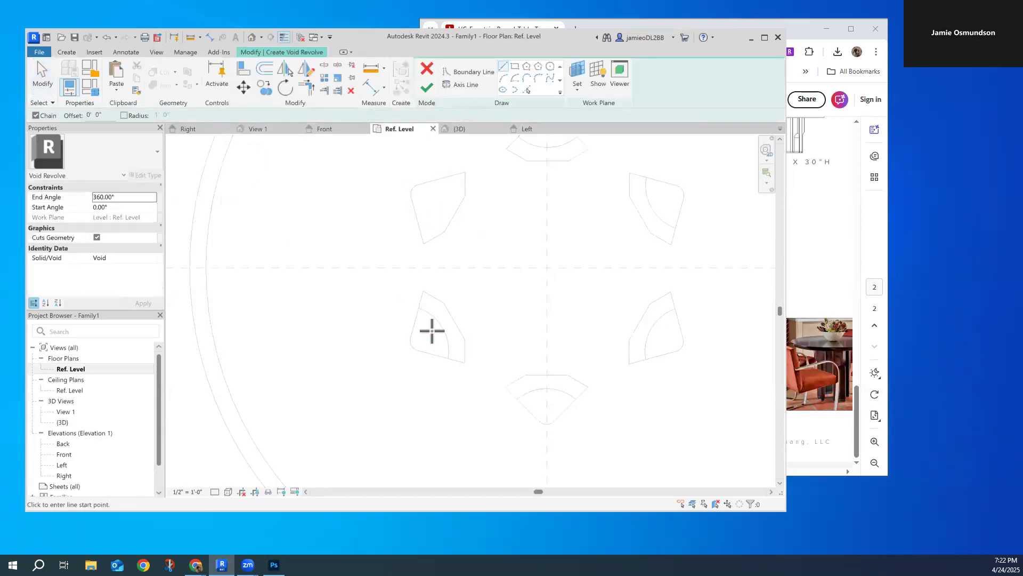
Pick the bottom leg's cutout arc as the revolve boundary and extend it into a full circle of about 3 7/8" radius.
{"action": "scroll", "coordinate": [402, 341], "scroll_direction": "up", "scroll_amount": 3}
{"action": "scroll", "coordinate": [501, 340], "scroll_direction": "down", "scroll_amount": 3}
{"action": "middle_click_drag", "start_coordinate": [681, 389], "coordinate": [606, 332]}
{"action": "scroll", "coordinate": [550, 365], "scroll_direction": "up", "scroll_amount": 3}
{"action": "left_click", "coordinate": [499, 382]}
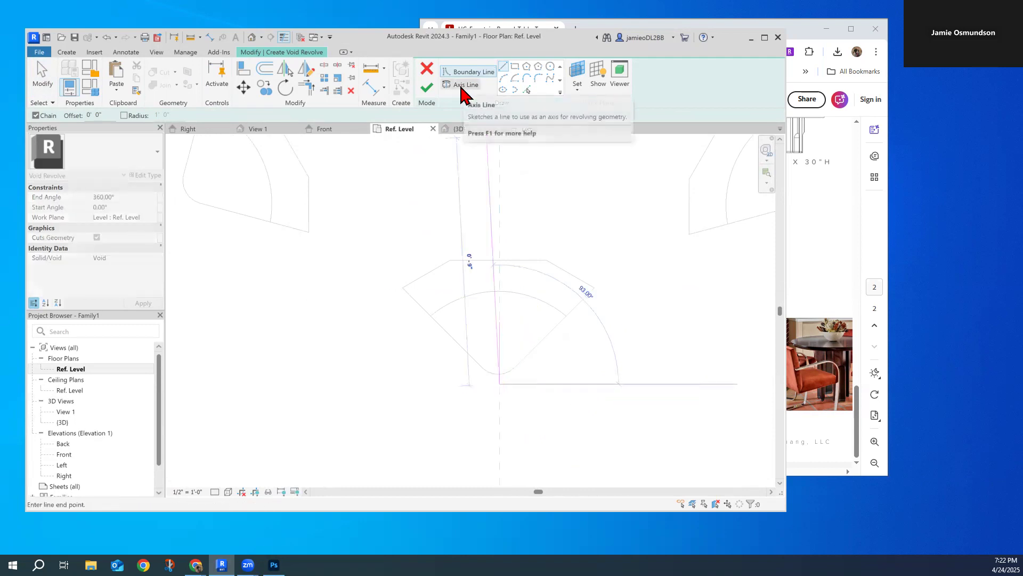
{"action": "left_click", "coordinate": [526, 91]}
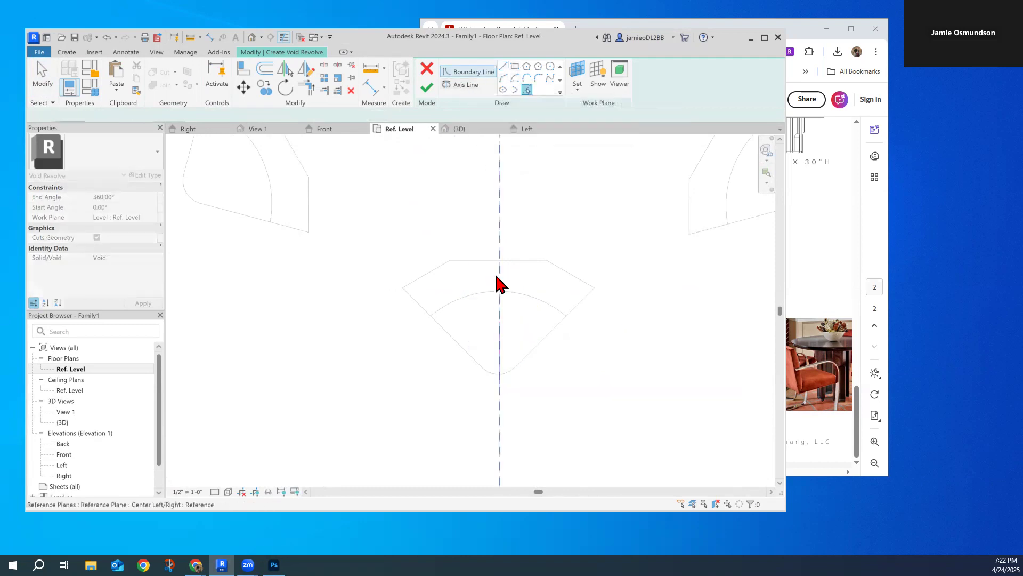
{"action": "left_click", "coordinate": [477, 294]}
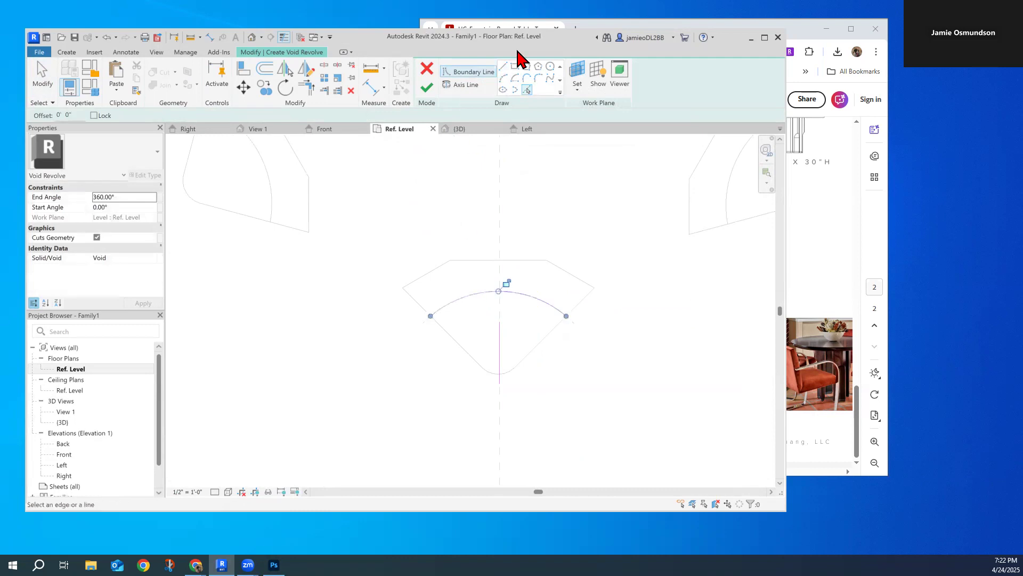
{"action": "mouse_move", "coordinate": [430, 318]}
{"action": "left_mouse_down"}
{"action": "mouse_move", "coordinate": [406, 366]}
{"action": "mouse_move", "coordinate": [426, 455]}
{"action": "mouse_move", "coordinate": [507, 456]}
{"action": "mouse_move", "coordinate": [575, 395]}
{"action": "mouse_move", "coordinate": [560, 323]}
{"action": "mouse_move", "coordinate": [566, 331]}
{"action": "left_mouse_up"}
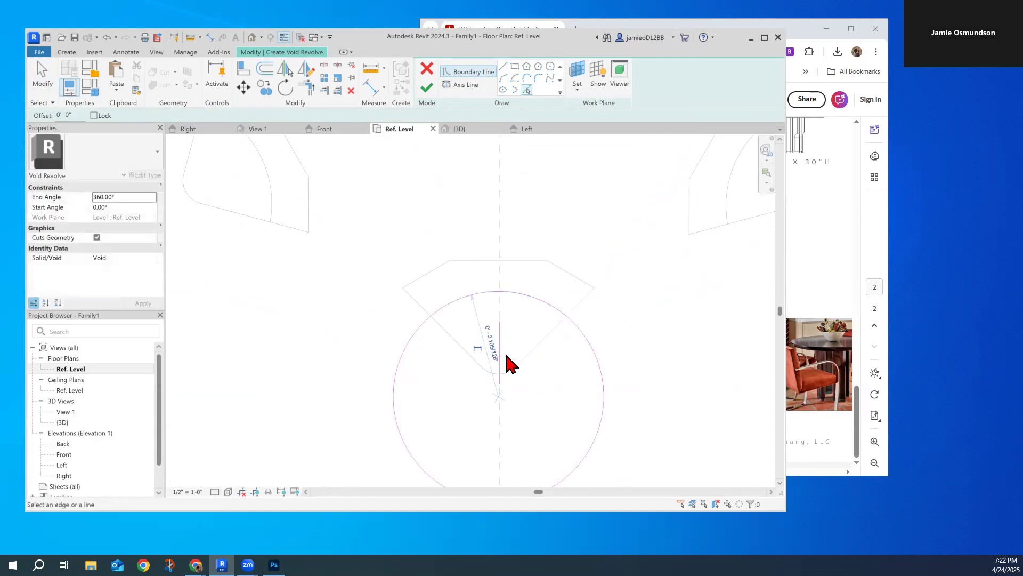
Delete the stray vertical boundary line and sketch a 1/2" vertical axis line on the centreline inside the bottom leg.
{"action": "key", "text": "Escape"}
{"action": "scroll", "coordinate": [540, 382], "scroll_direction": "up", "scroll_amount": 3}
{"action": "left_click", "coordinate": [459, 394]}
{"action": "key", "text": "Delete"}
{"action": "left_click", "coordinate": [467, 85]}
{"action": "left_click", "coordinate": [460, 249]}
{"action": "left_click", "coordinate": [459, 276]}
{"action": "scroll", "coordinate": [467, 197], "scroll_direction": "down", "scroll_amount": 2}
{"action": "scroll", "coordinate": [467, 197], "scroll_direction": "down", "scroll_amount": 2}
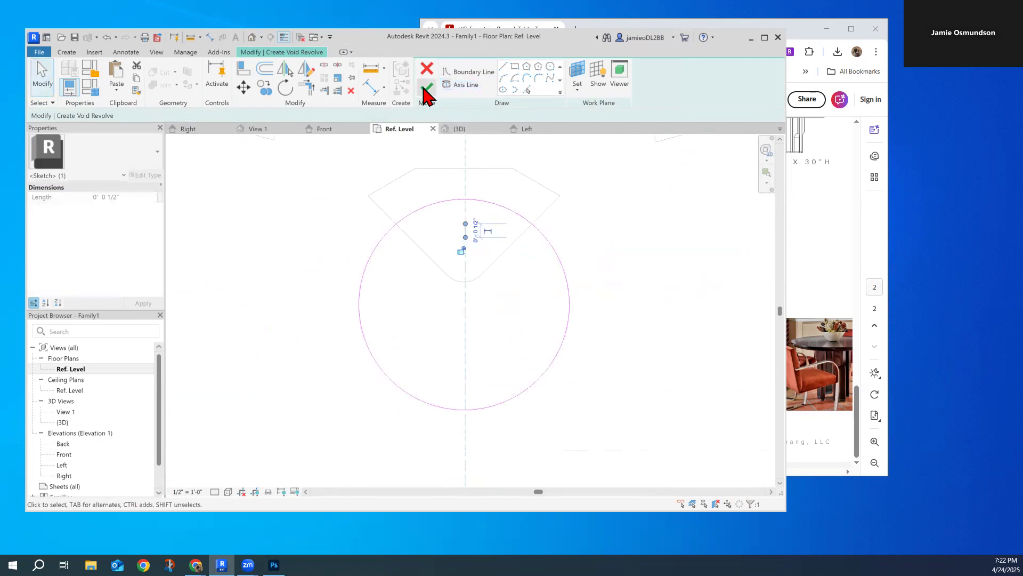
Split the boundary circle at its two centreline crossings and delete its right half.
{"action": "left_click", "coordinate": [569, 324]}
{"action": "left_click", "coordinate": [324, 65]}
{"action": "left_click", "coordinate": [462, 199]}
{"action": "left_click", "coordinate": [465, 410]}
{"action": "key", "text": "Escape"}
{"action": "left_click", "coordinate": [561, 343]}
{"action": "key", "text": "Delete"}
Close the half circle with a vertical line on the centreline and try to finish the void revolve, discarding the rejected element.
{"action": "left_click", "coordinate": [503, 66]}
{"action": "left_click", "coordinate": [465, 199]}
{"action": "left_click", "coordinate": [465, 410]}
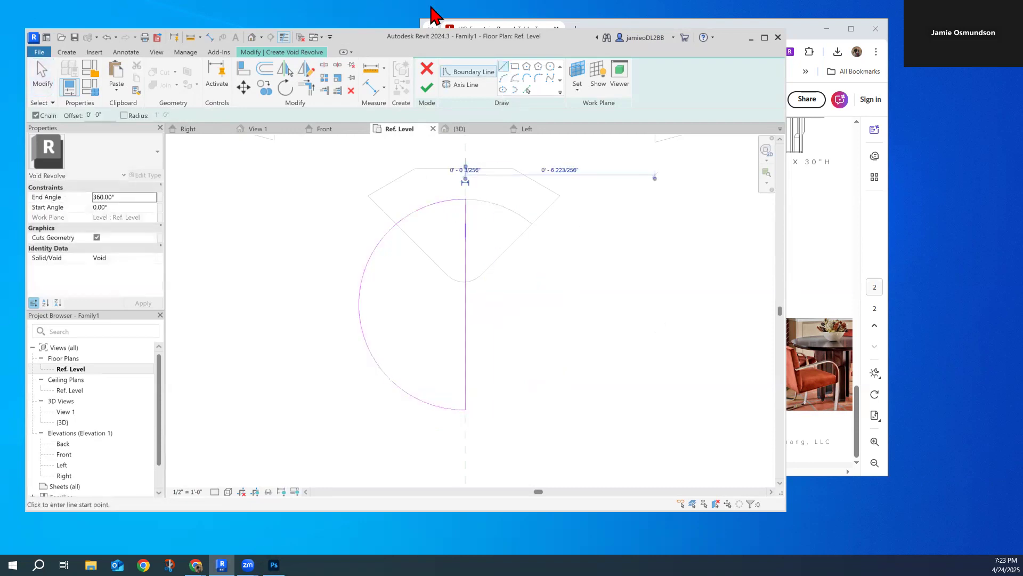
{"action": "left_click", "coordinate": [426, 88]}
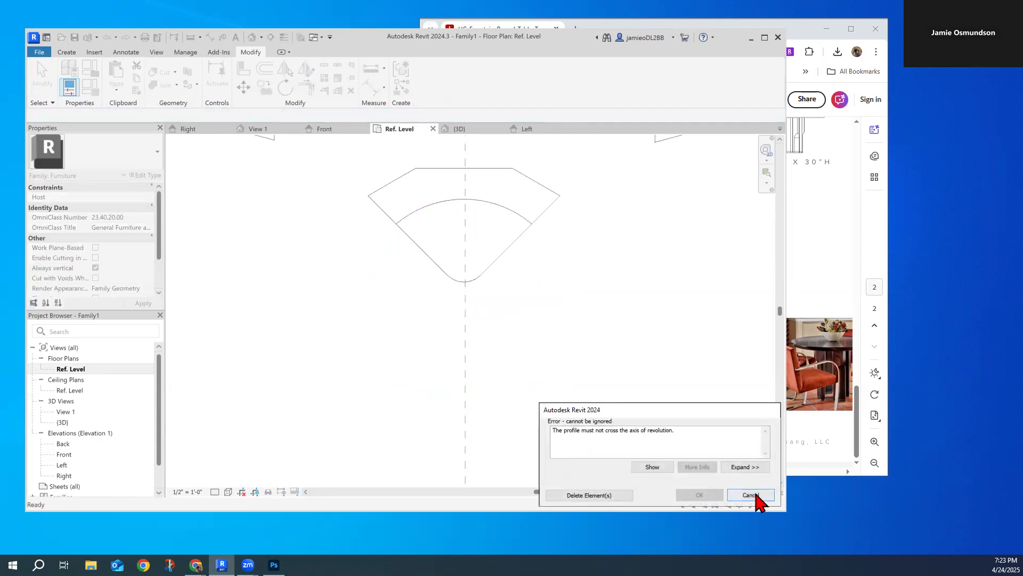
{"action": "left_click", "coordinate": [608, 497]}
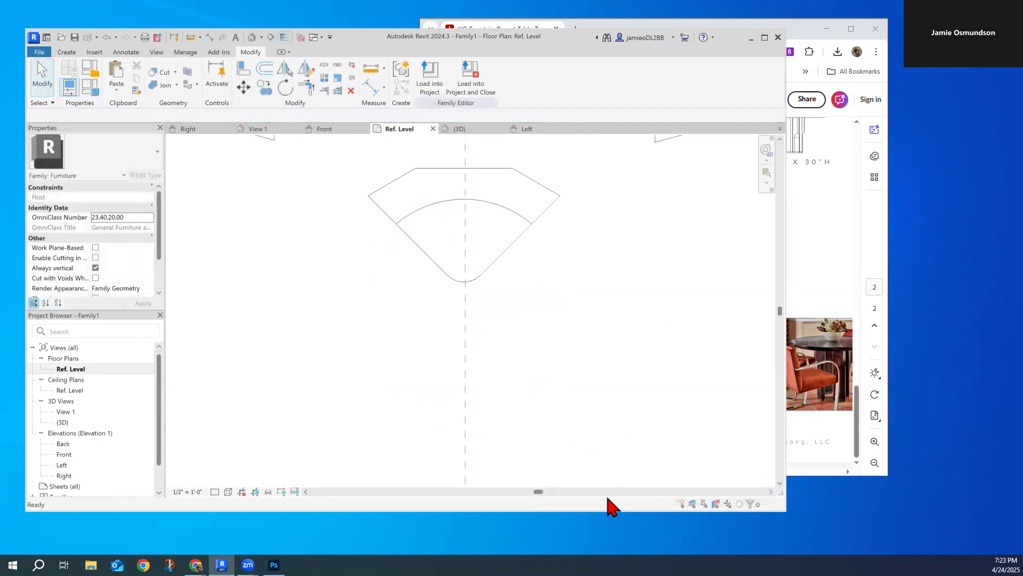
Examine the upper-left leg's void extrusion against the other legs' cutouts in the Ref. Level plan.
{"action": "scroll", "coordinate": [466, 261], "scroll_direction": "down", "scroll_amount": 4}
{"action": "scroll", "coordinate": [436, 270], "scroll_direction": "down", "scroll_amount": 6}
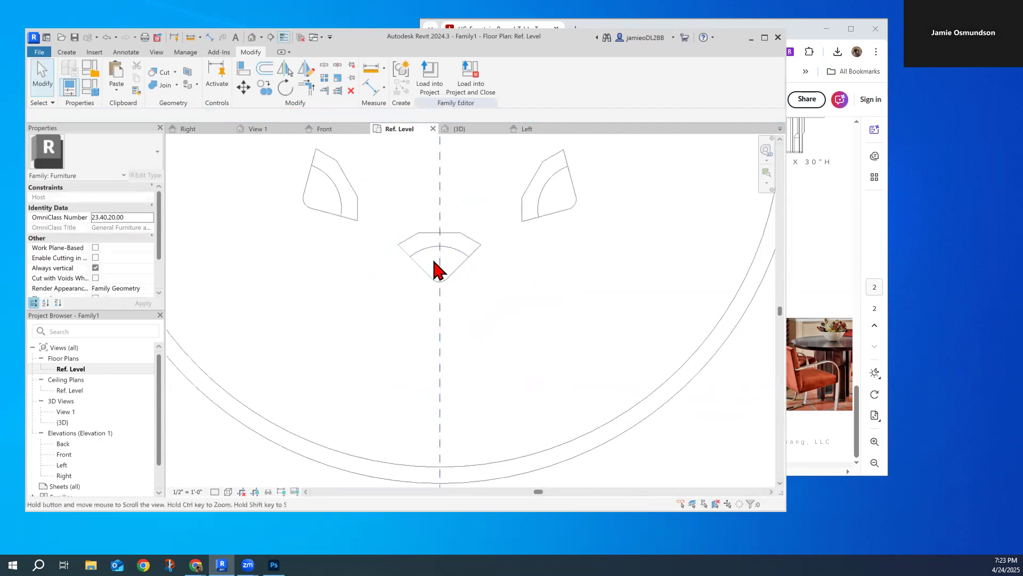
{"action": "scroll", "coordinate": [337, 213], "scroll_direction": "up", "scroll_amount": 5}
{"action": "left_click", "coordinate": [337, 213]}
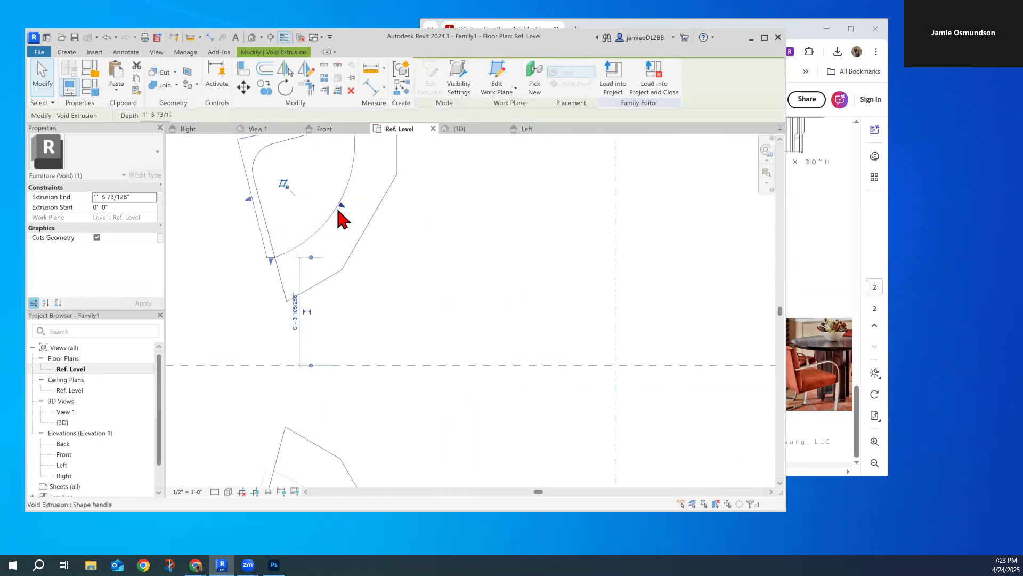
{"action": "left_click", "coordinate": [526, 236]}
{"action": "scroll", "coordinate": [526, 236], "scroll_direction": "down", "scroll_amount": 3}
{"action": "scroll", "coordinate": [451, 226], "scroll_direction": "down", "scroll_amount": 2}
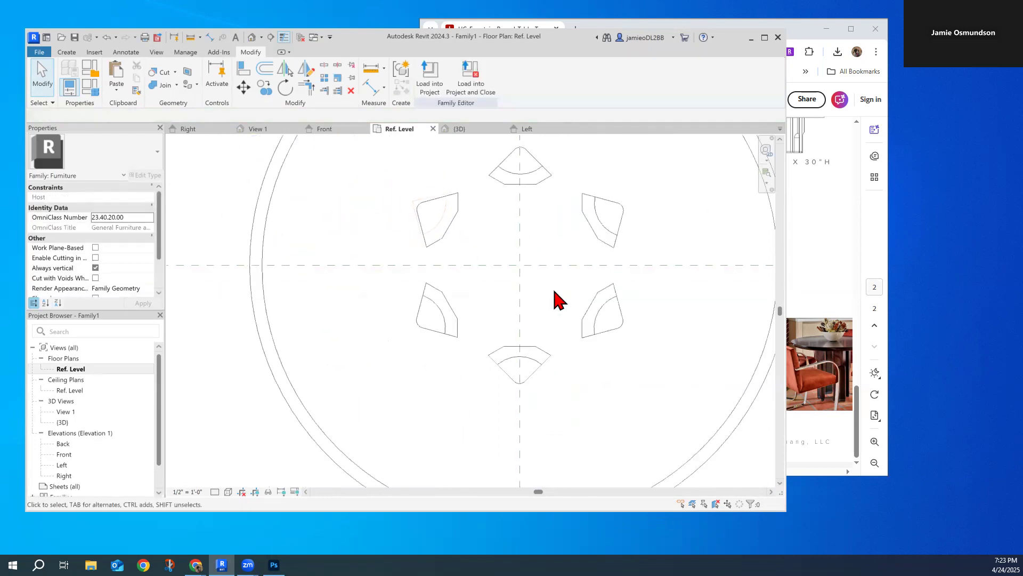
{"action": "scroll", "coordinate": [353, 314], "scroll_direction": "down", "scroll_amount": 1}
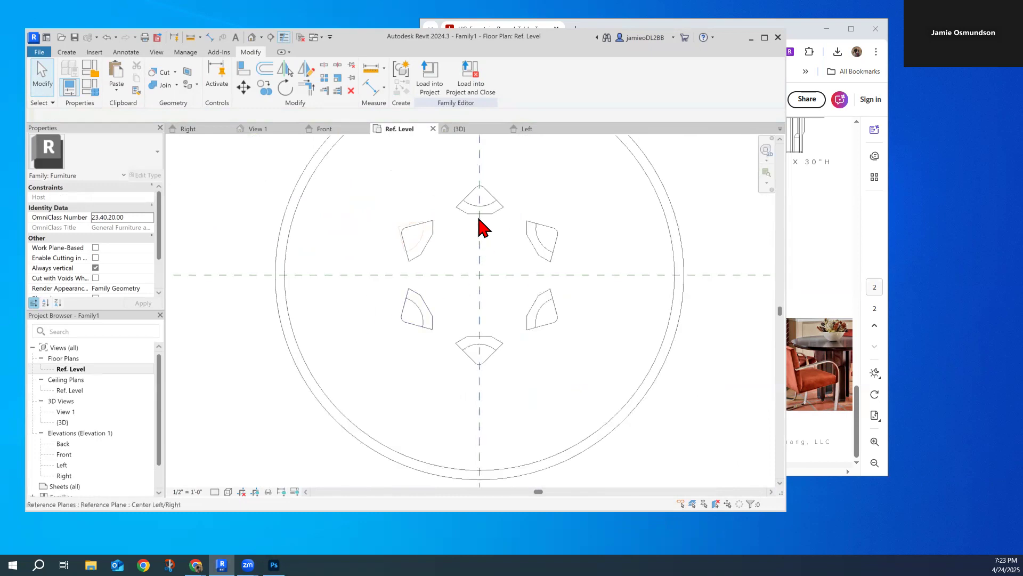
{"action": "left_click", "coordinate": [228, 491]}
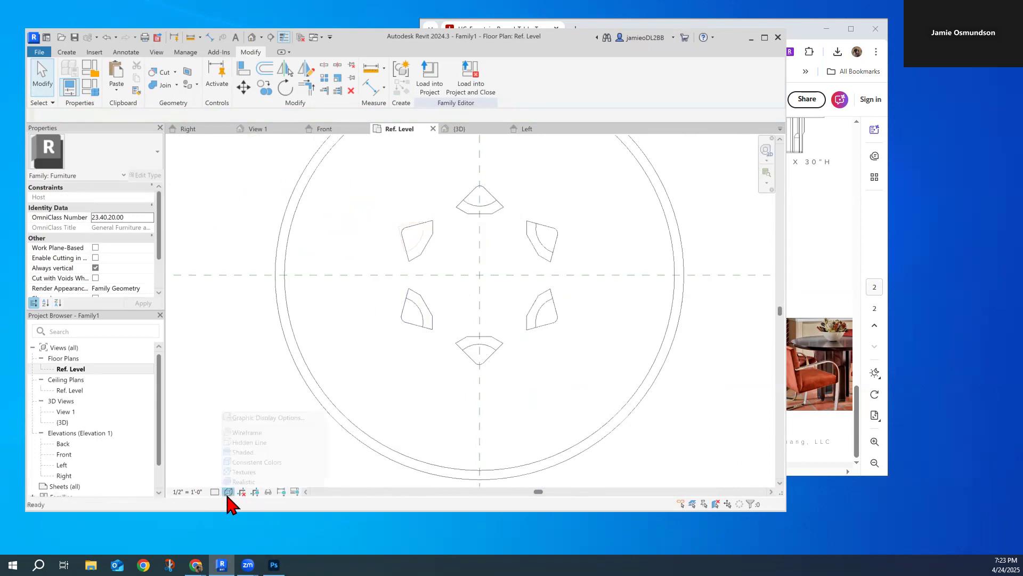
Open 3D View 1 and turn it to the table's back-left side.
{"action": "double_click", "coordinate": [64, 411]}
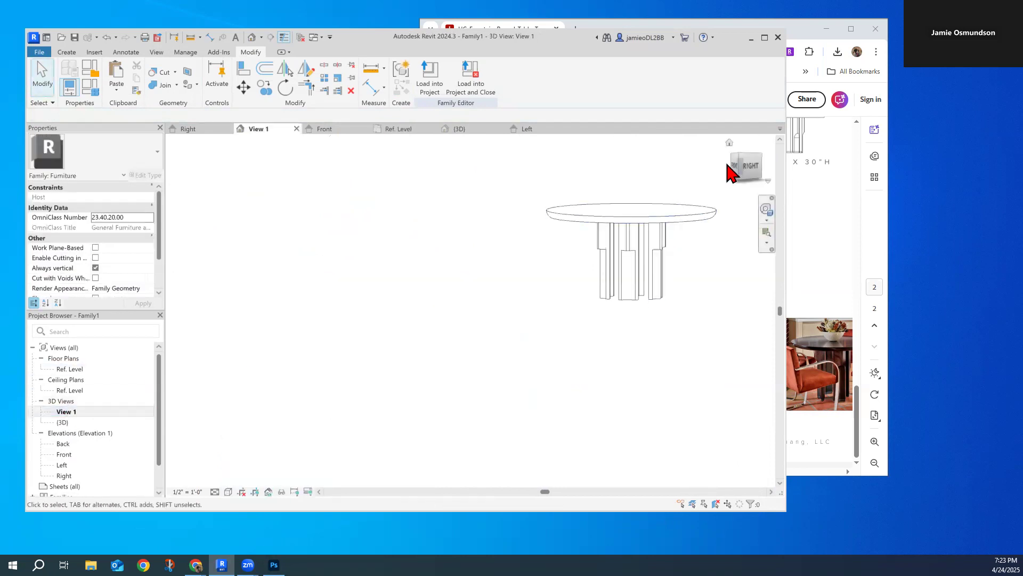
{"action": "left_click", "coordinate": [763, 169]}
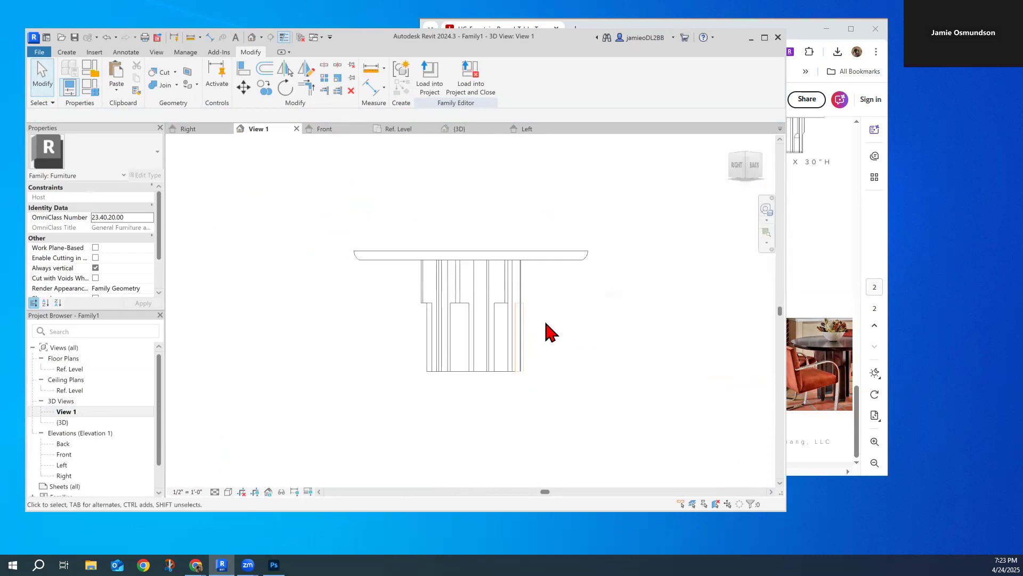
{"action": "left_click", "coordinate": [764, 169]}
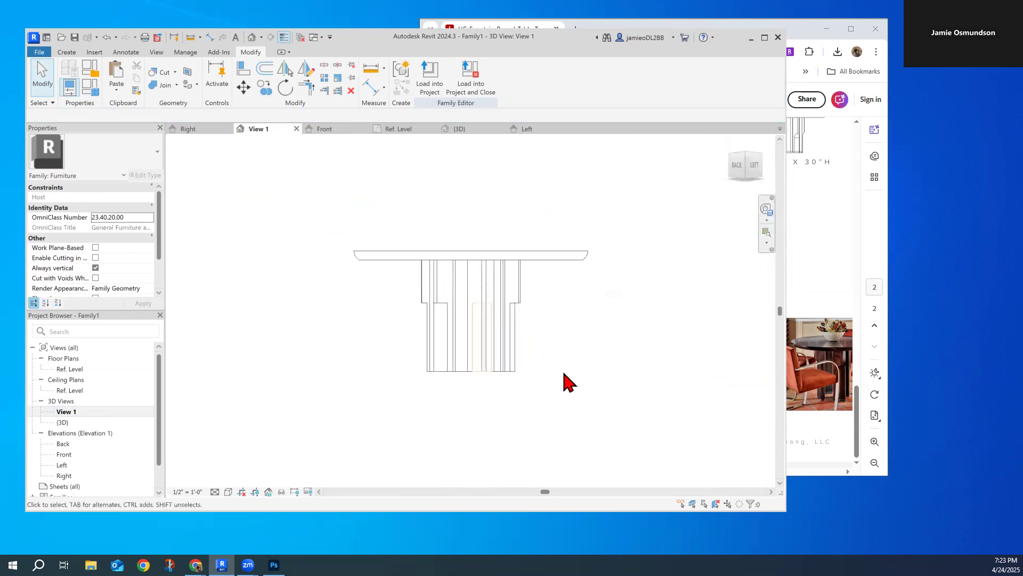
{"action": "left_click", "coordinate": [486, 329]}
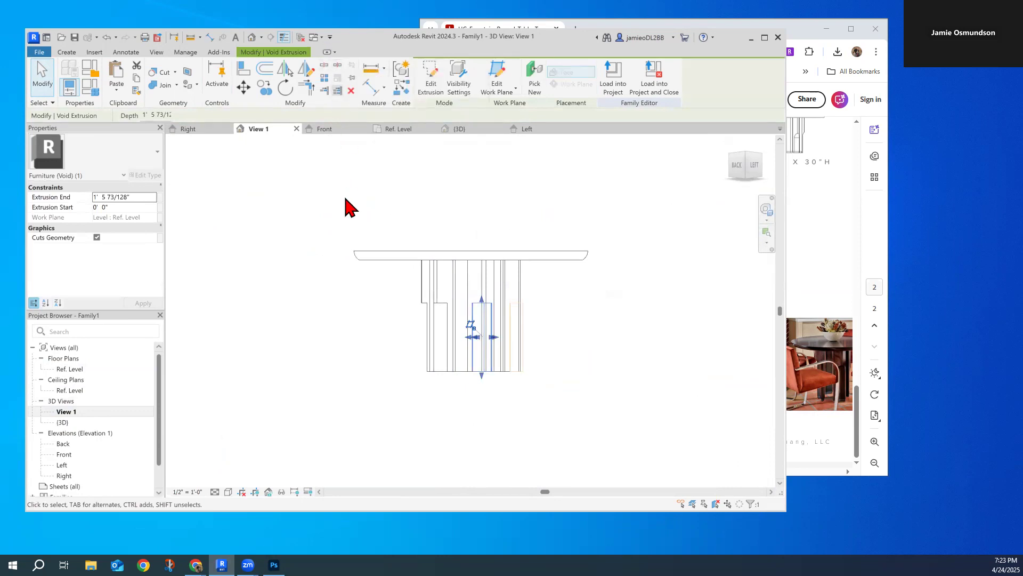
{"action": "key", "text": "Escape"}
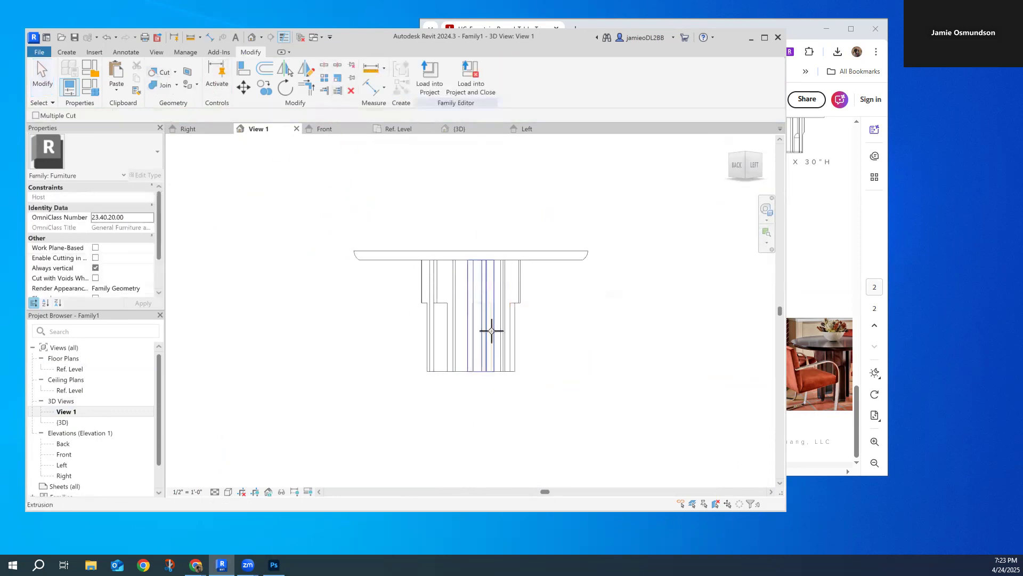
{"action": "left_click", "coordinate": [485, 329]}
{"action": "key", "text": "Escape"}
Cut the back-left leg with its void extrusion using Cut Geometry.
{"action": "scroll", "coordinate": [501, 342], "scroll_direction": "up", "scroll_amount": 5}
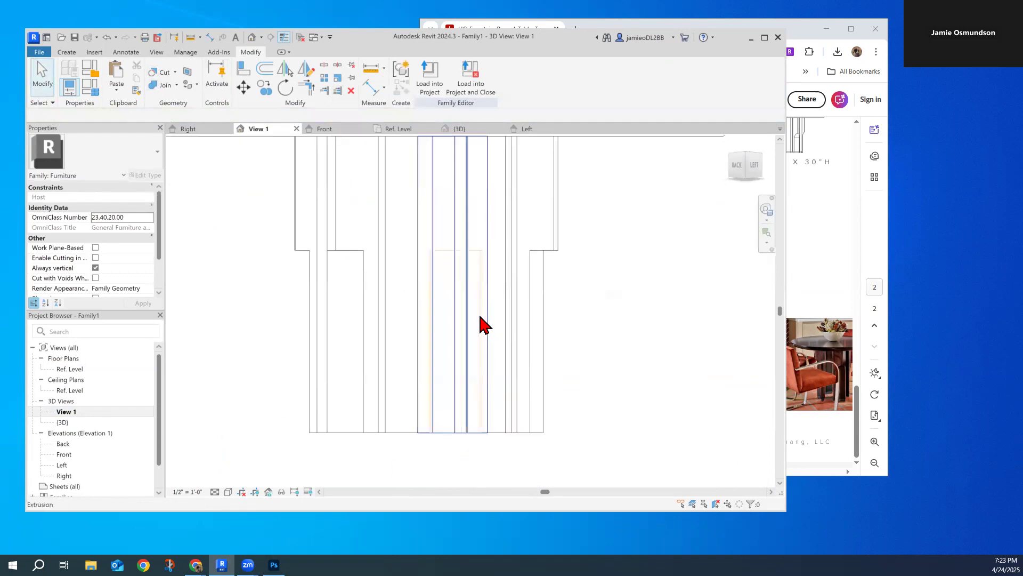
{"action": "left_click_drag", "start_coordinate": [740, 162], "coordinate": [469, 350]}
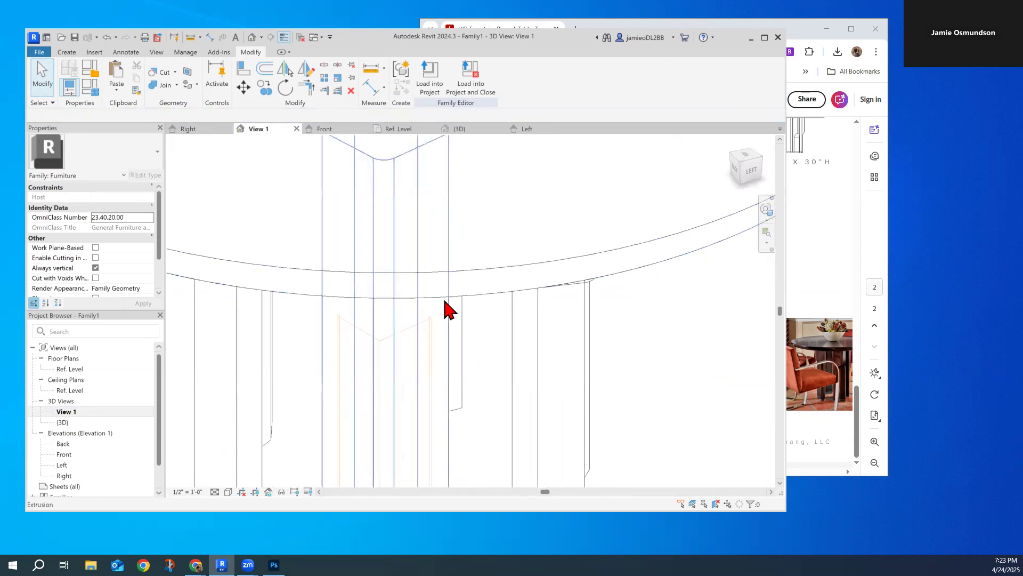
{"action": "left_click", "coordinate": [158, 74]}
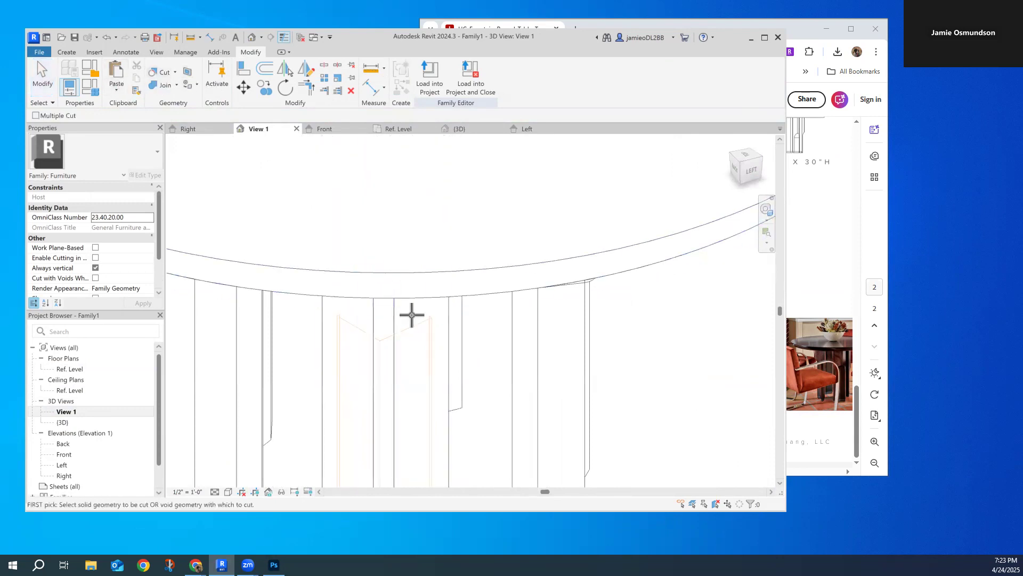
{"action": "left_click", "coordinate": [448, 316]}
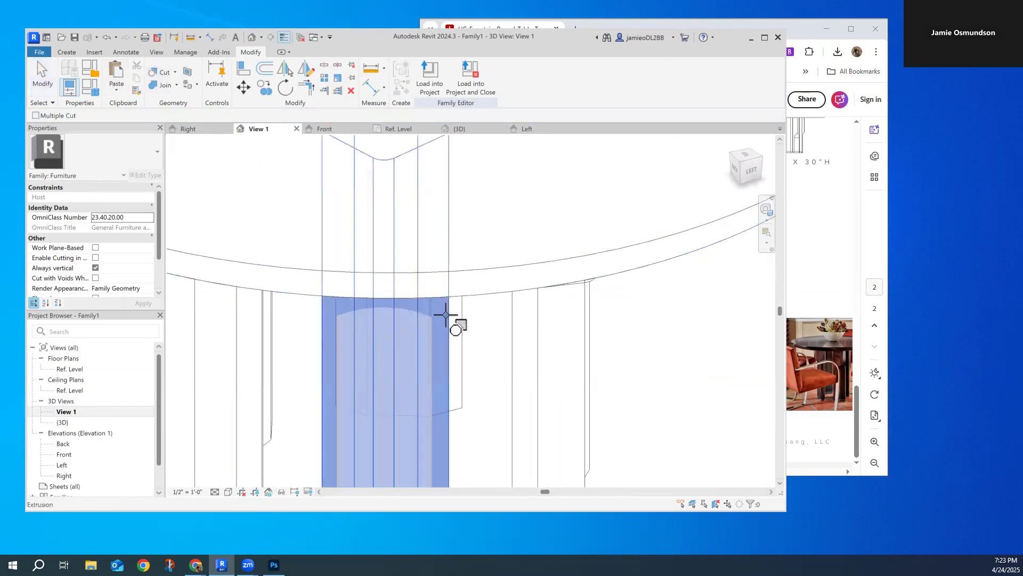
{"action": "left_click", "coordinate": [379, 368]}
{"action": "scroll", "coordinate": [694, 331], "scroll_direction": "down", "scroll_amount": 2}
{"action": "scroll", "coordinate": [678, 331], "scroll_direction": "down", "scroll_amount": 1}
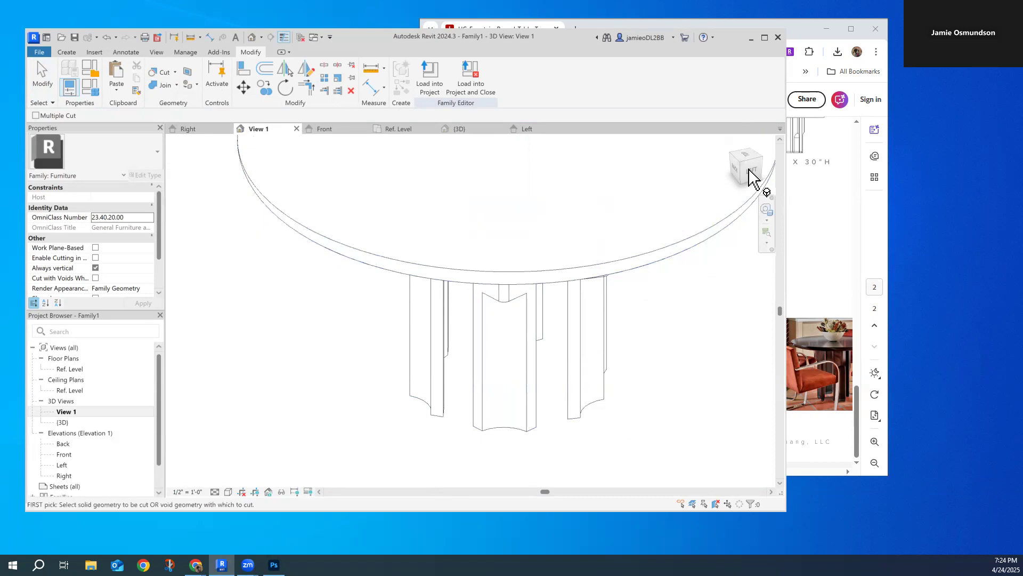
Return to the Ref. Level floor plan at the bottom leg.
{"action": "double_click", "coordinate": [87, 370]}
{"action": "scroll", "coordinate": [379, 319], "scroll_direction": "up", "scroll_amount": 4}
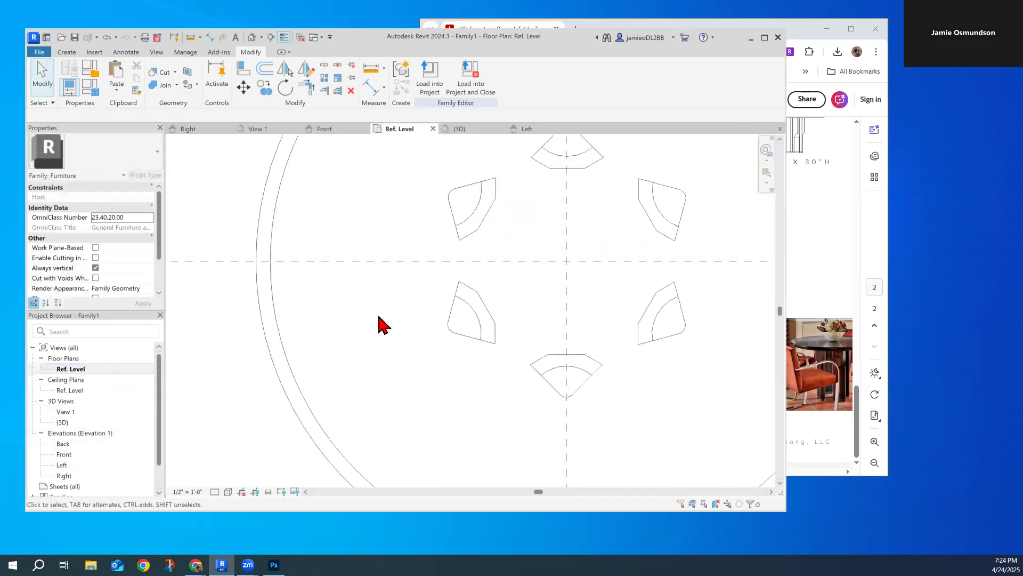
{"action": "middle_click_drag", "start_coordinate": [448, 333], "coordinate": [273, 288]}
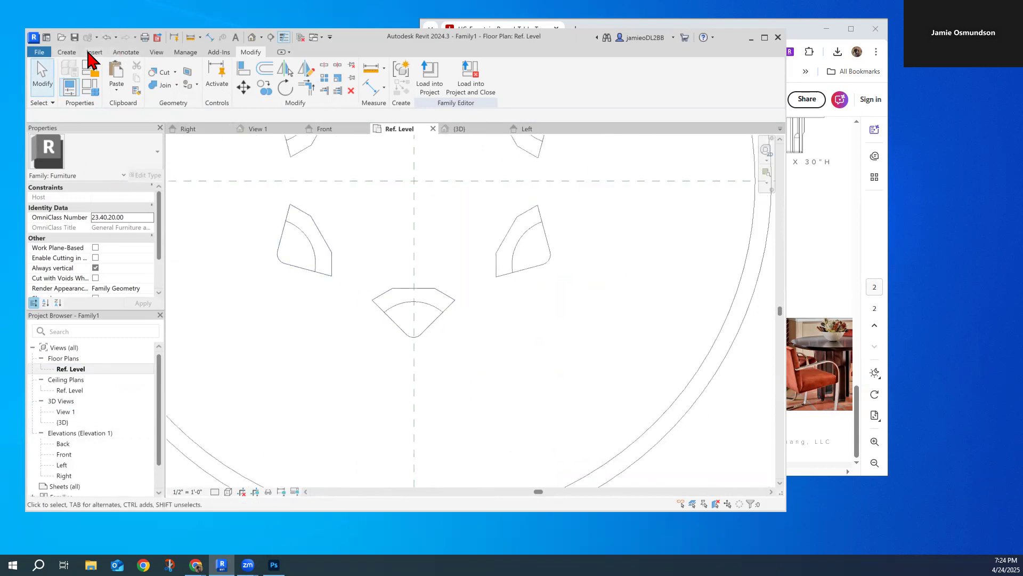
Pick the inner arc of the lower middle leg as a reference line and extend it into a full circle.
{"action": "left_click", "coordinate": [65, 53]}
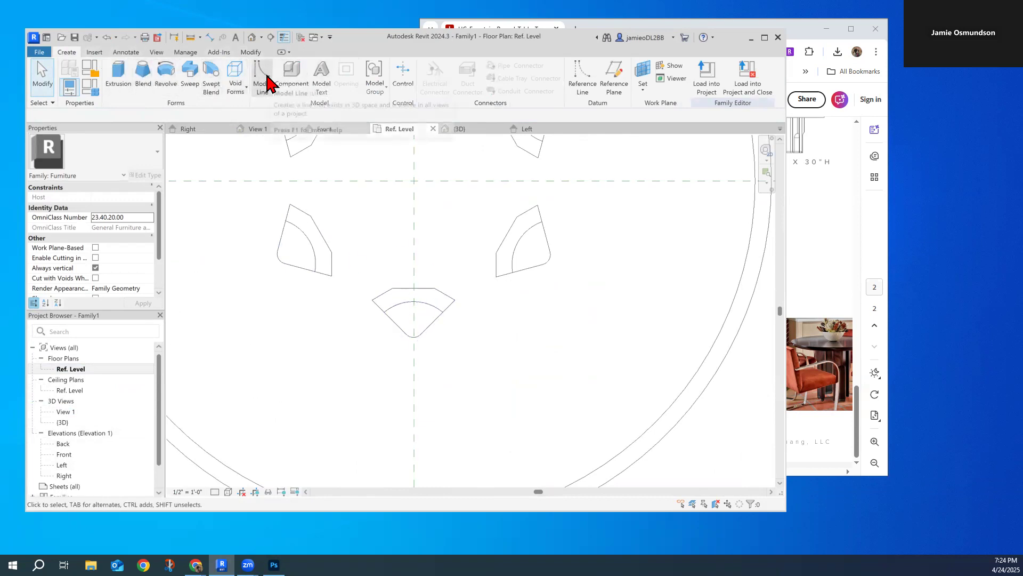
{"action": "left_click", "coordinate": [583, 77]}
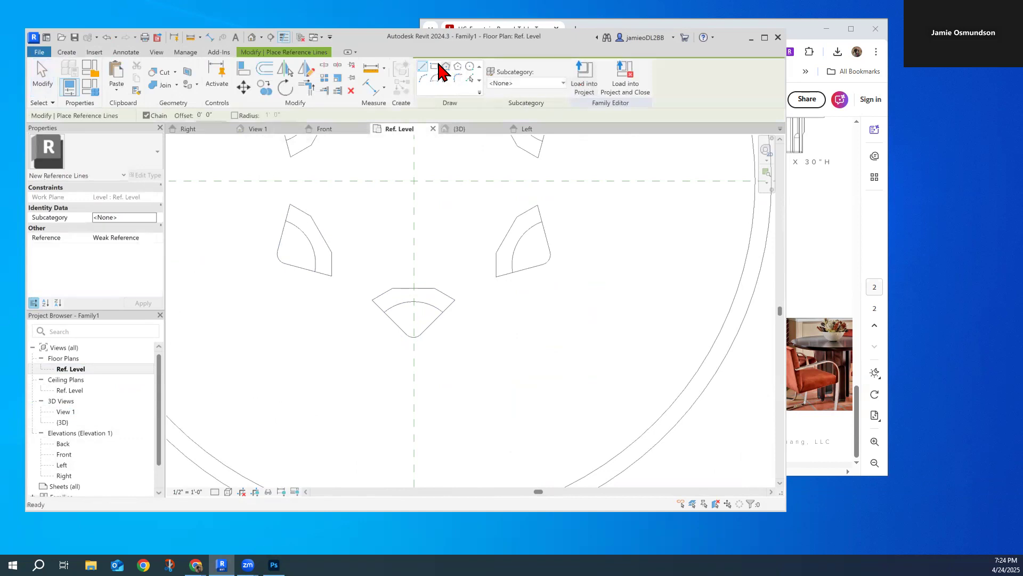
{"action": "left_click", "coordinate": [469, 78]}
{"action": "scroll", "coordinate": [433, 311], "scroll_direction": "up", "scroll_amount": 4}
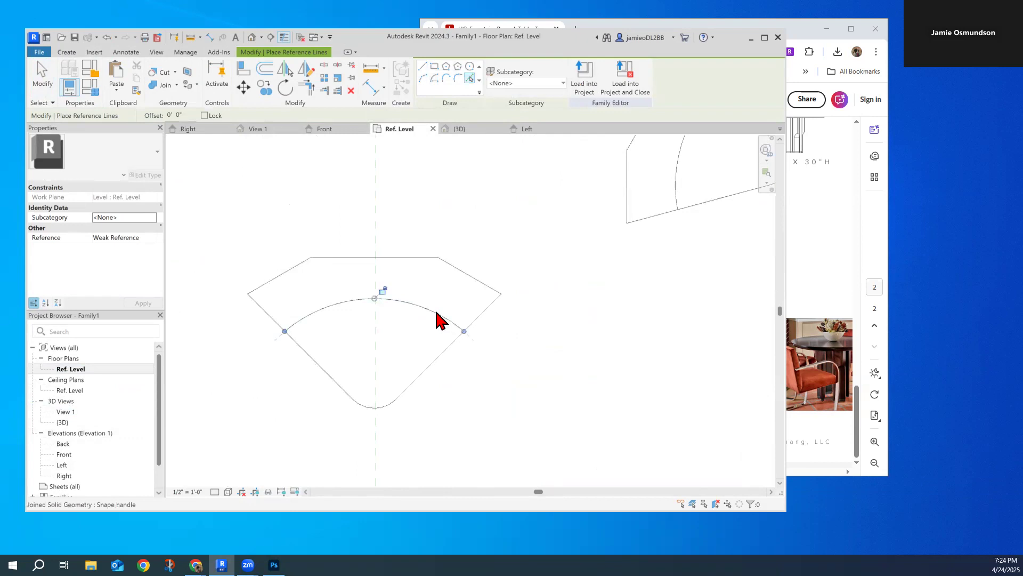
{"action": "left_click_drag", "start_coordinate": [285, 334], "coordinate": [461, 335]}
Measure the reference circle's diameter between its side quadrants, and delete the circle.
{"action": "left_click", "coordinate": [190, 37]}
{"action": "left_click", "coordinate": [234, 436]}
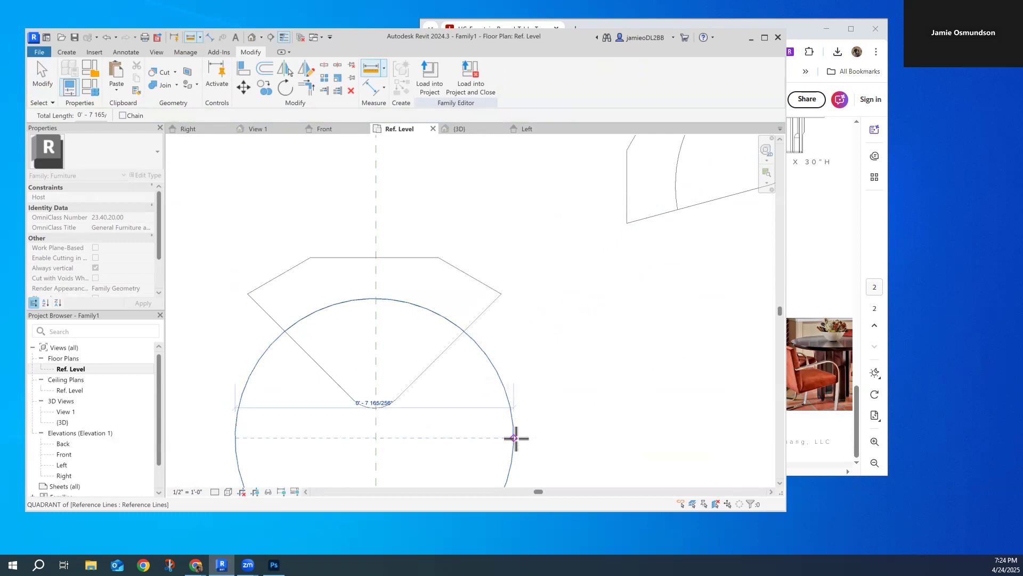
{"action": "key", "text": "Escape"}
{"action": "key", "text": "Escape"}
{"action": "left_click", "coordinate": [501, 388]}
{"action": "key", "text": "Delete"}
{"action": "scroll", "coordinate": [482, 391], "scroll_direction": "down", "scroll_amount": 5}
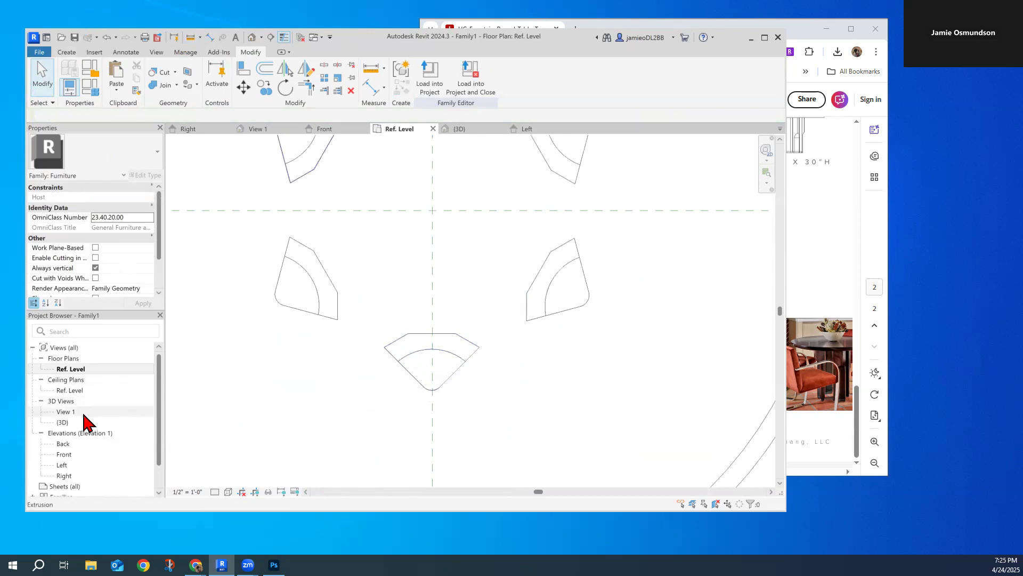
Open the Front elevation and start a Void Revolve sketch.
{"action": "double_click", "coordinate": [73, 455]}
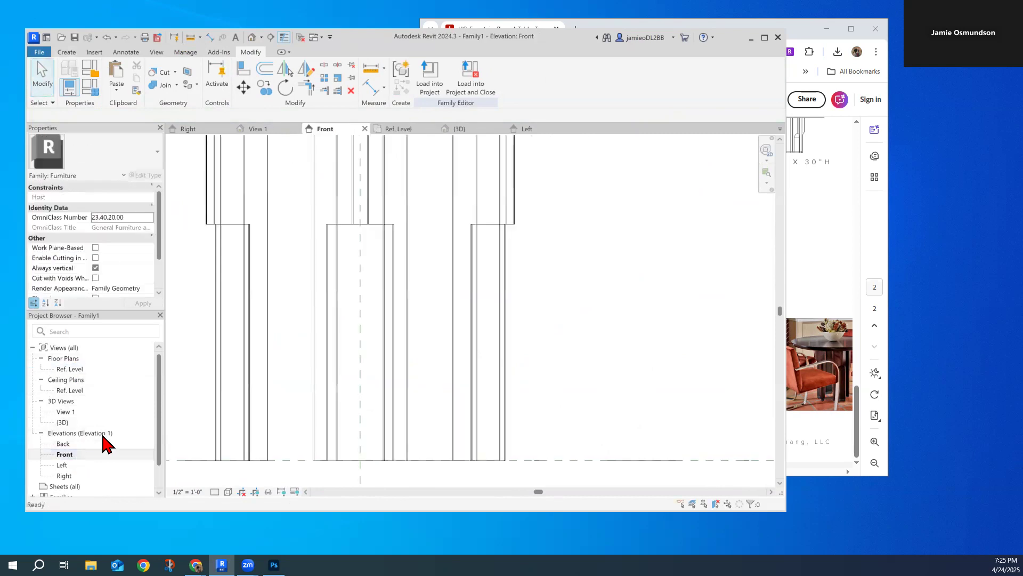
{"action": "scroll", "coordinate": [372, 262], "scroll_direction": "down", "scroll_amount": 1}
{"action": "left_click", "coordinate": [62, 53]}
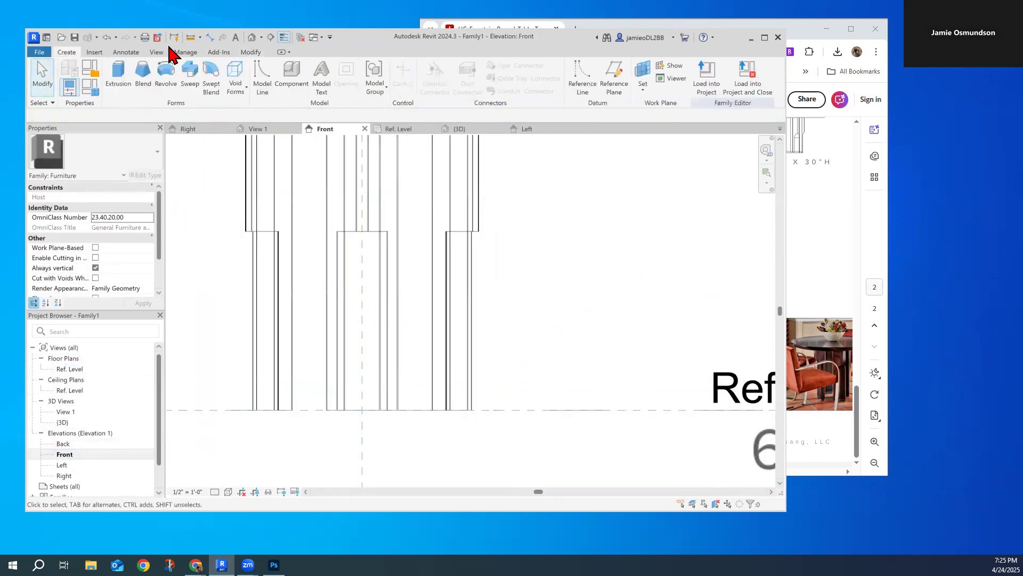
{"action": "left_click", "coordinate": [244, 86]}
{"action": "left_click", "coordinate": [258, 152]}
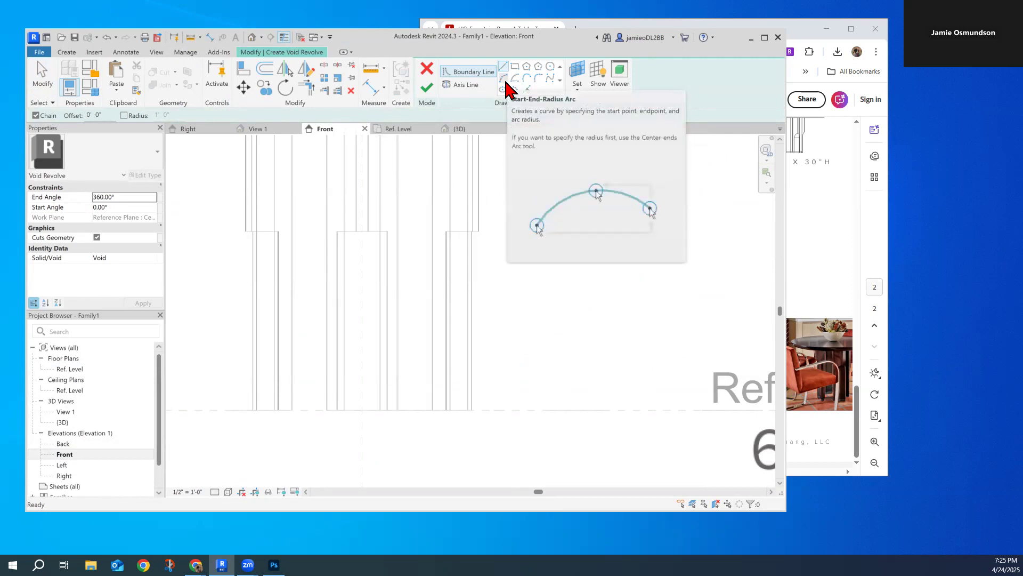
Sketch a circular boundary centred on the vertical center plane just below the leg's step, with a 3.7226" radius.
{"action": "left_click", "coordinate": [504, 81]}
{"action": "left_click", "coordinate": [551, 66]}
{"action": "left_click", "coordinate": [362, 267]}
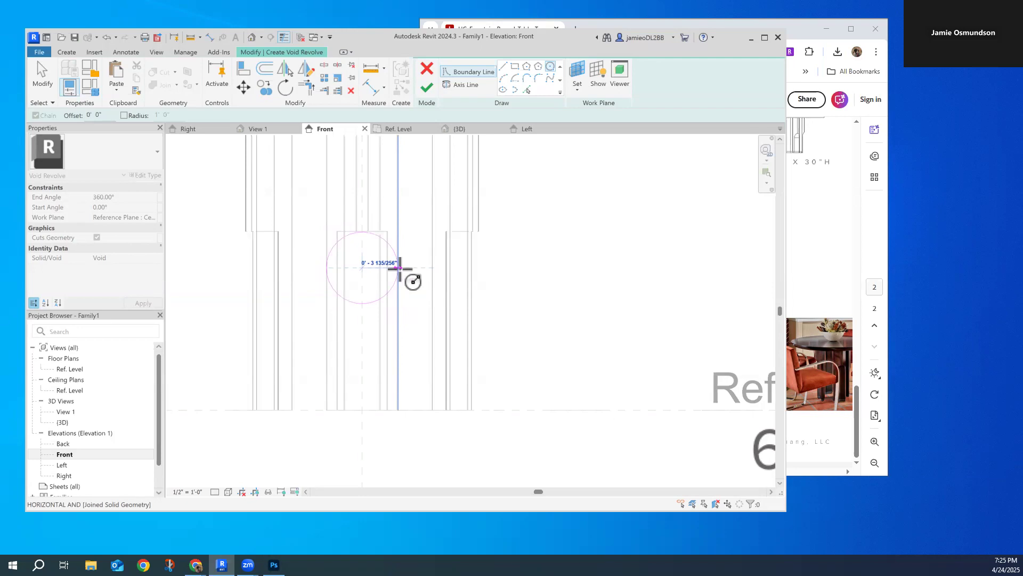
{"action": "type", "text": "3."}
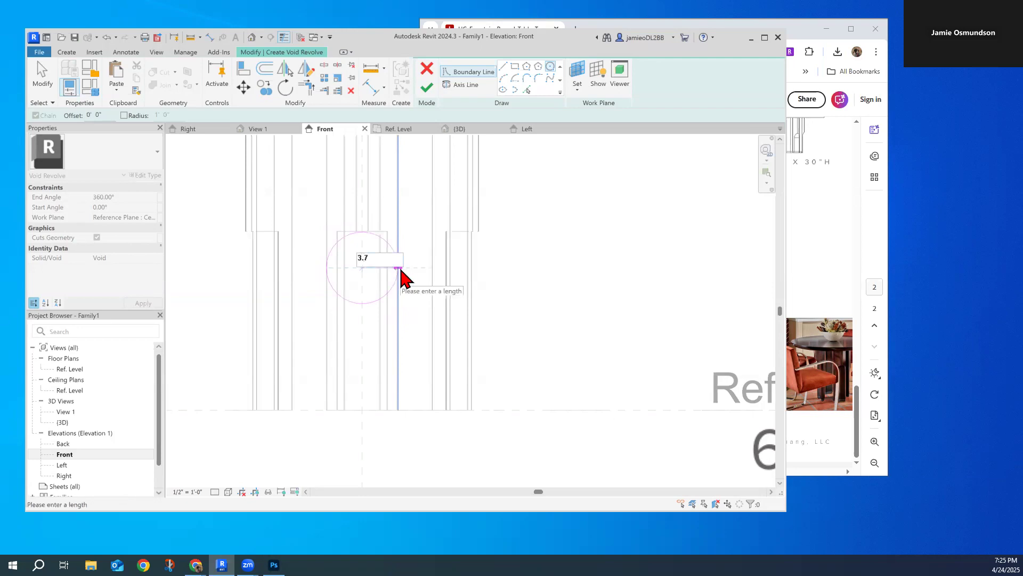
{"action": "type", "text": "7226"}
{"action": "key", "text": "Return"}
{"action": "scroll", "coordinate": [270, 274], "scroll_direction": "down", "scroll_amount": 1}
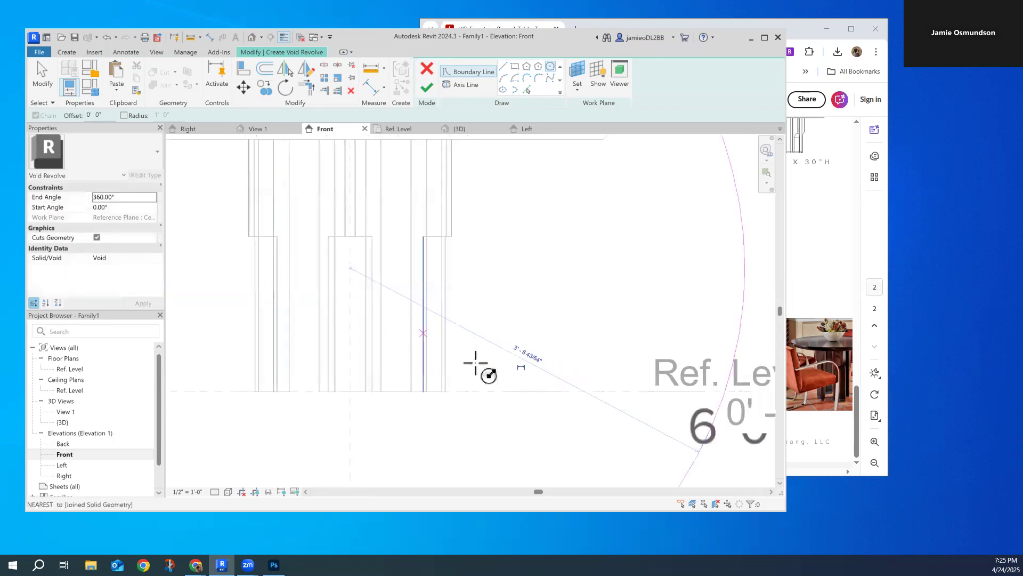
{"action": "left_click", "coordinate": [527, 353]}
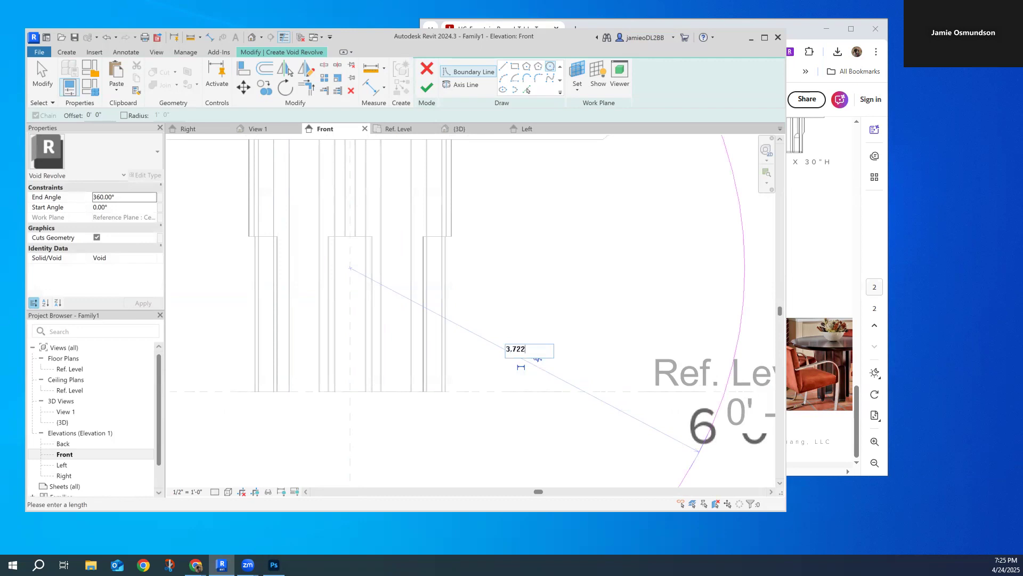
{"action": "key", "text": "Return"}
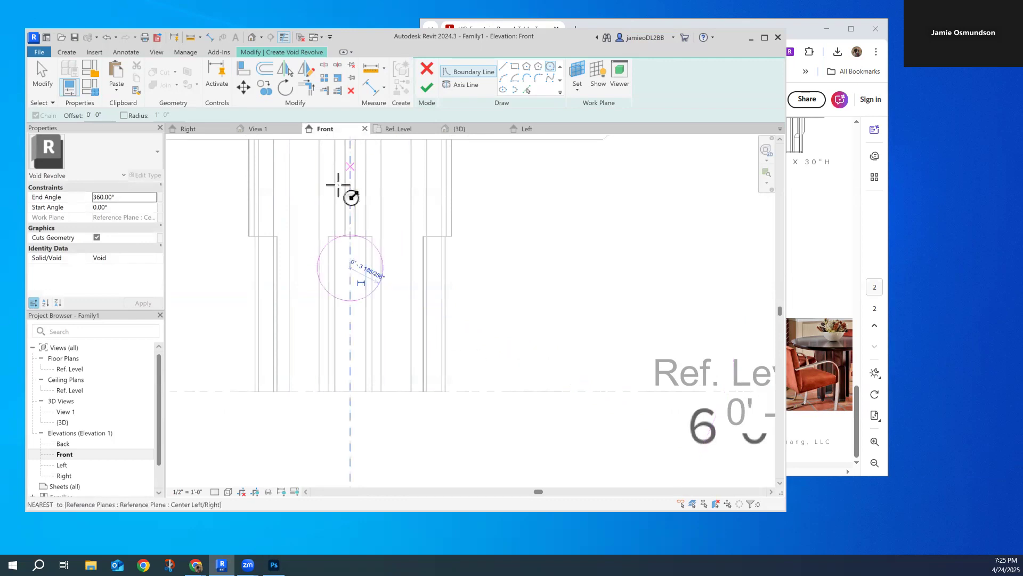
Split the circle at the vertical center plane and delete its left half.
{"action": "left_click", "coordinate": [321, 65]}
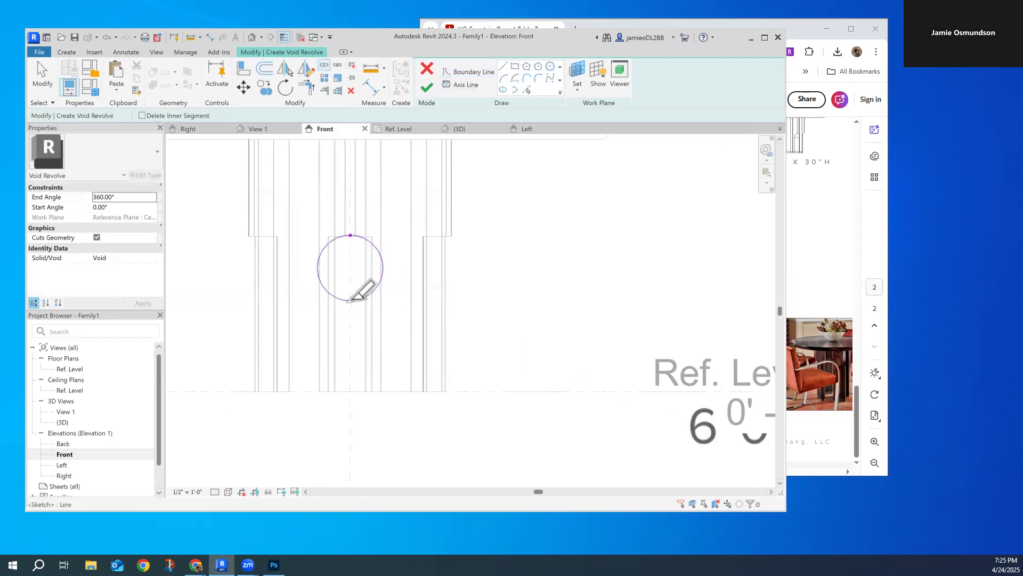
{"action": "scroll", "coordinate": [347, 303], "scroll_direction": "up", "scroll_amount": 5}
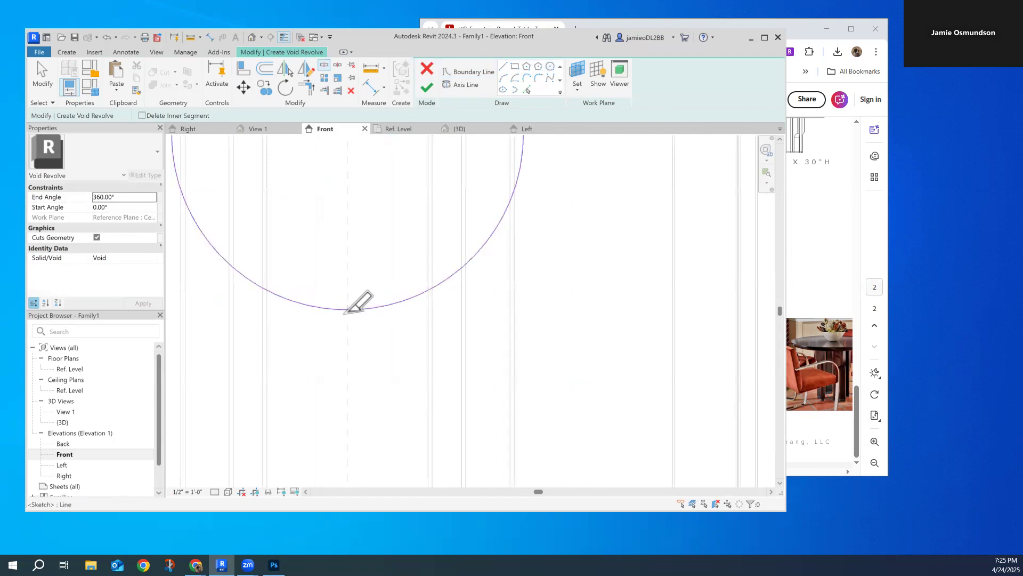
{"action": "scroll", "coordinate": [379, 295], "scroll_direction": "down", "scroll_amount": 5}
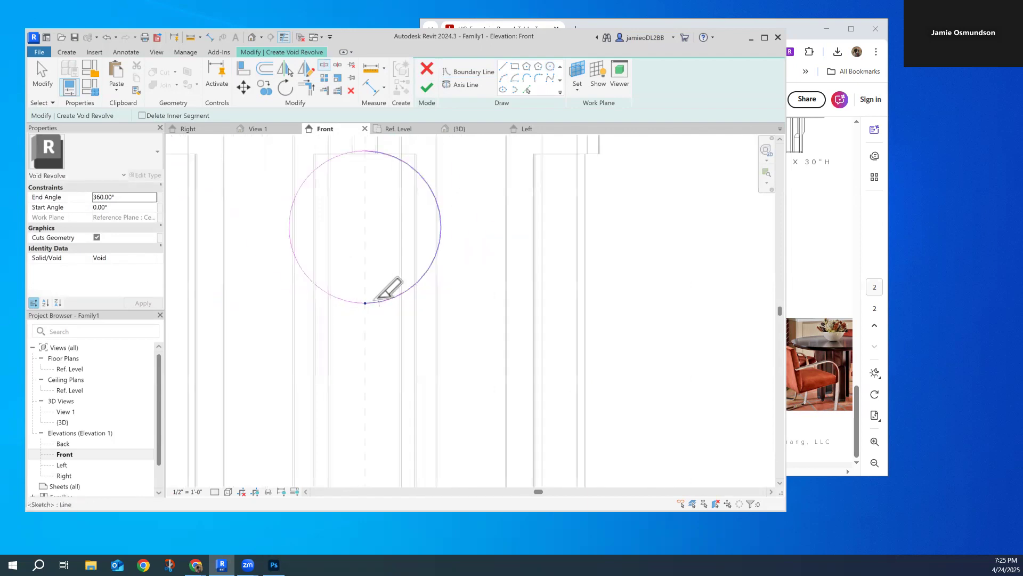
{"action": "key", "text": "Escape"}
{"action": "left_click", "coordinate": [327, 270]}
{"action": "key", "text": "Delete"}
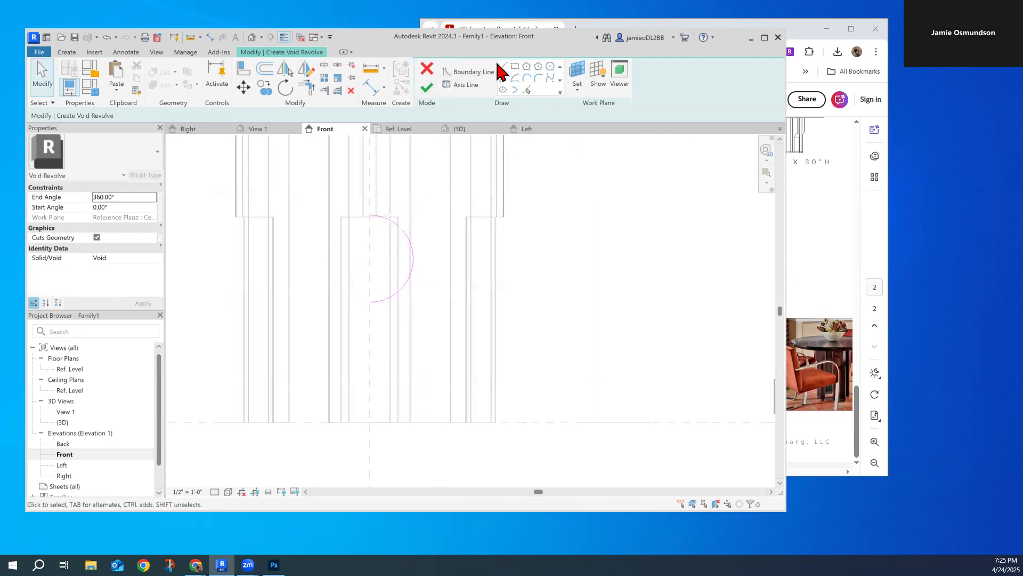
Close the semicircle with a straight vertical boundary line between its two endpoints.
{"action": "left_click", "coordinate": [466, 72]}
{"action": "left_click", "coordinate": [369, 216]}
{"action": "left_click", "coordinate": [371, 301]}
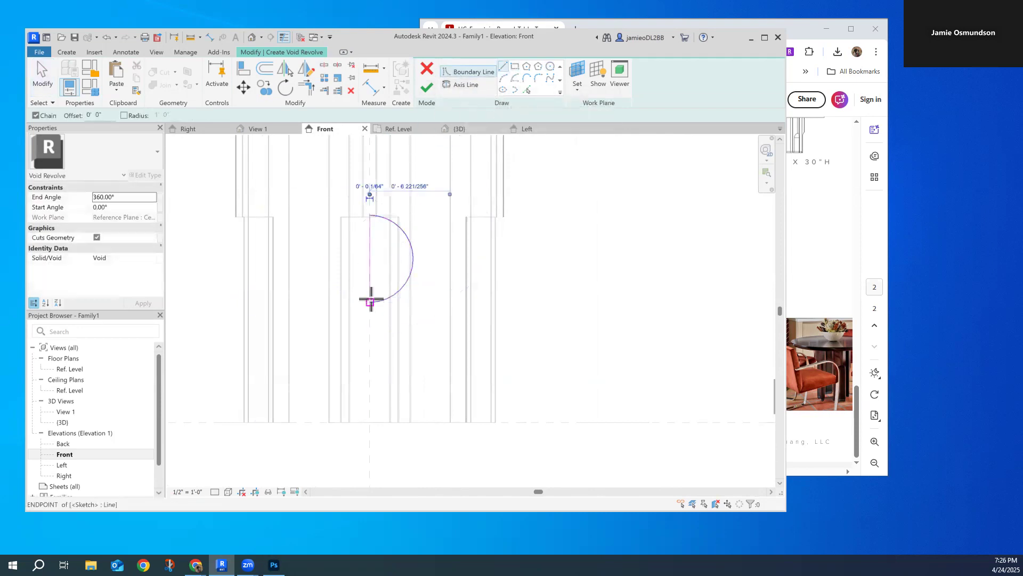
Draw the revolve axis along the semicircle's straight side and finish the void revolve.
{"action": "left_click", "coordinate": [456, 84]}
{"action": "left_click", "coordinate": [370, 243]}
{"action": "left_click", "coordinate": [369, 267]}
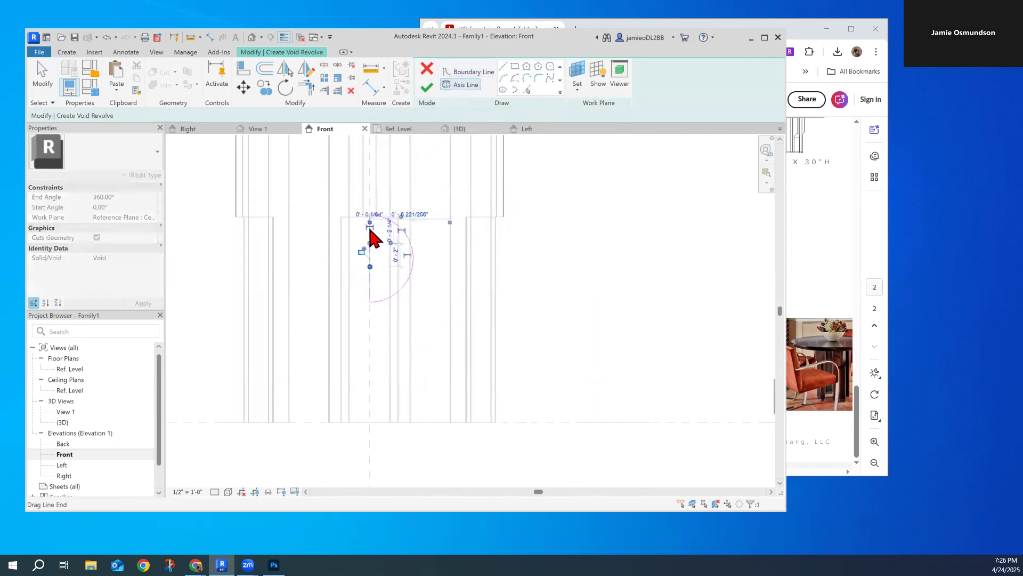
{"action": "left_click", "coordinate": [426, 88]}
{"action": "scroll", "coordinate": [395, 230], "scroll_direction": "down", "scroll_amount": 3}
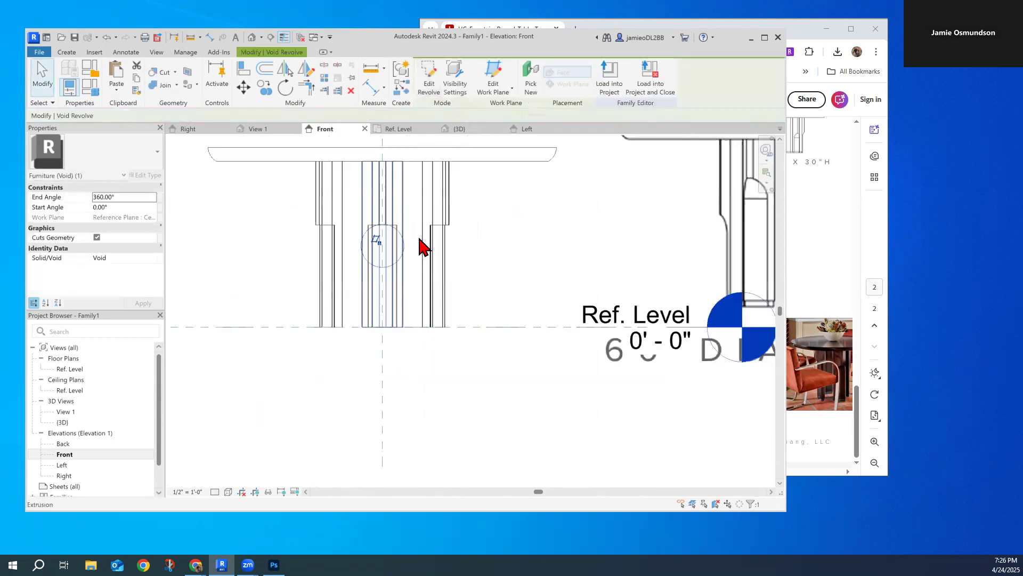
Open the Ref. Level floor plan with the void revolve still selected.
{"action": "double_click", "coordinate": [65, 412]}
{"action": "left_click", "coordinate": [743, 163]}
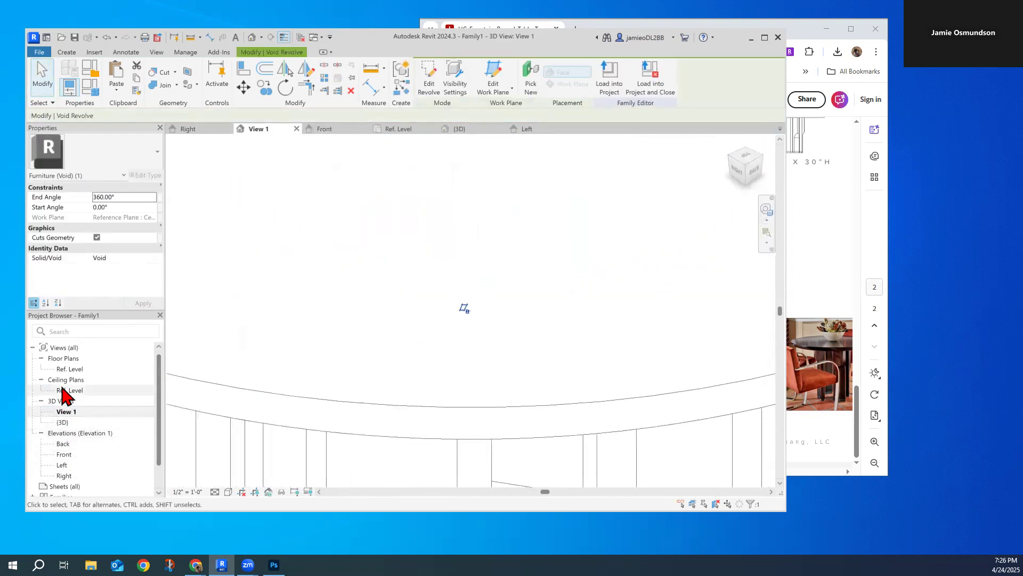
{"action": "double_click", "coordinate": [68, 369]}
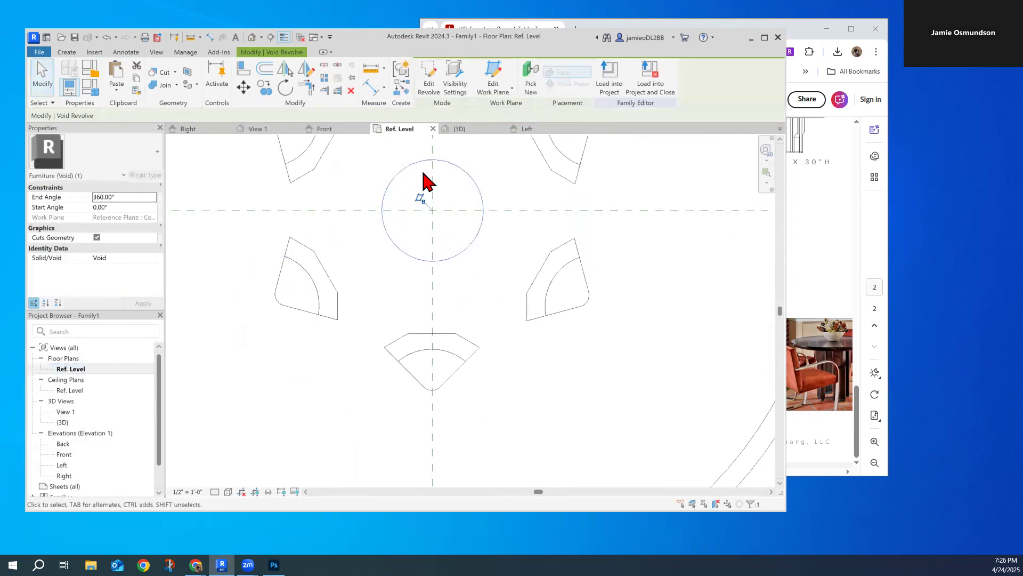
{"action": "left_click", "coordinate": [243, 88]}
{"action": "left_click", "coordinate": [433, 159]}
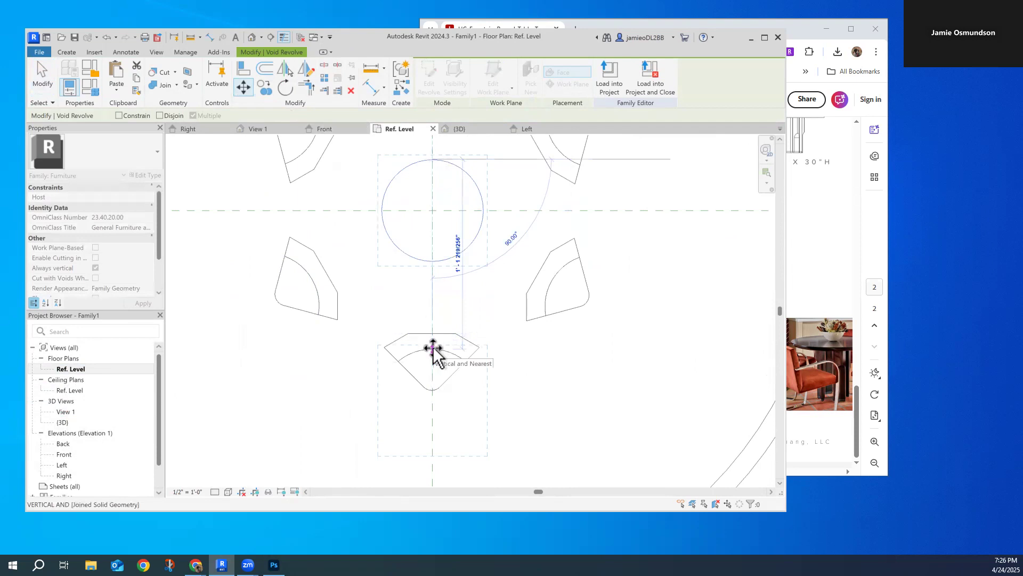
{"action": "key", "text": "Escape"}
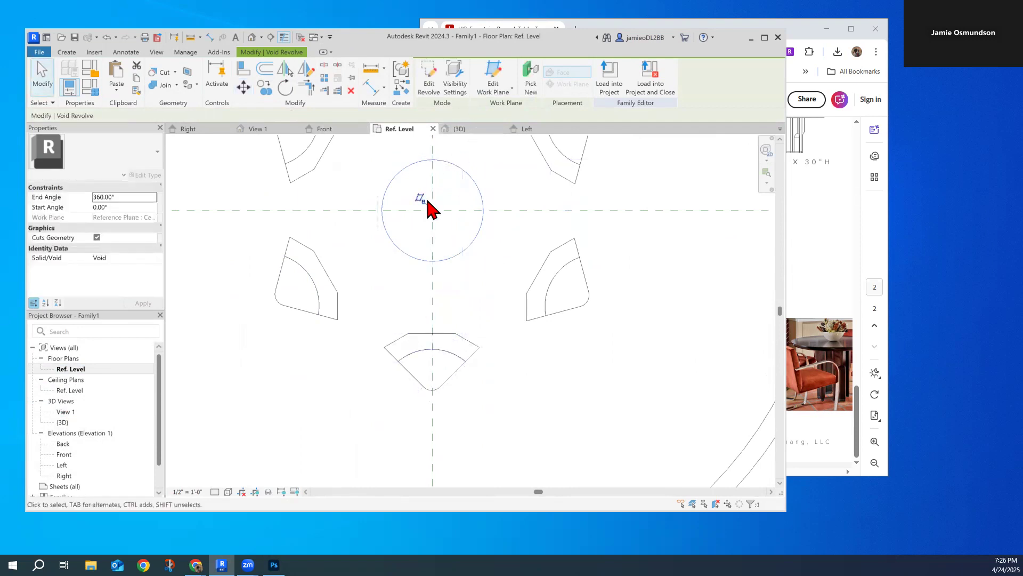
Disassociate the void revolve from its work plane and move it straight down onto the lower middle leg's inner arc.
{"action": "left_click", "coordinate": [425, 201]}
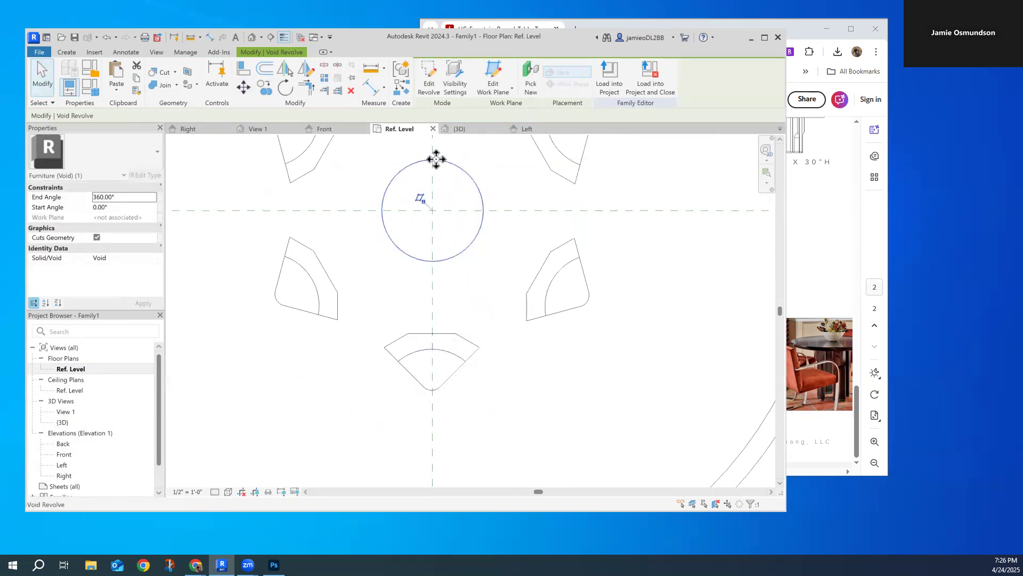
{"action": "left_click", "coordinate": [243, 87]}
{"action": "left_click", "coordinate": [458, 159]}
{"action": "left_click", "coordinate": [432, 348]}
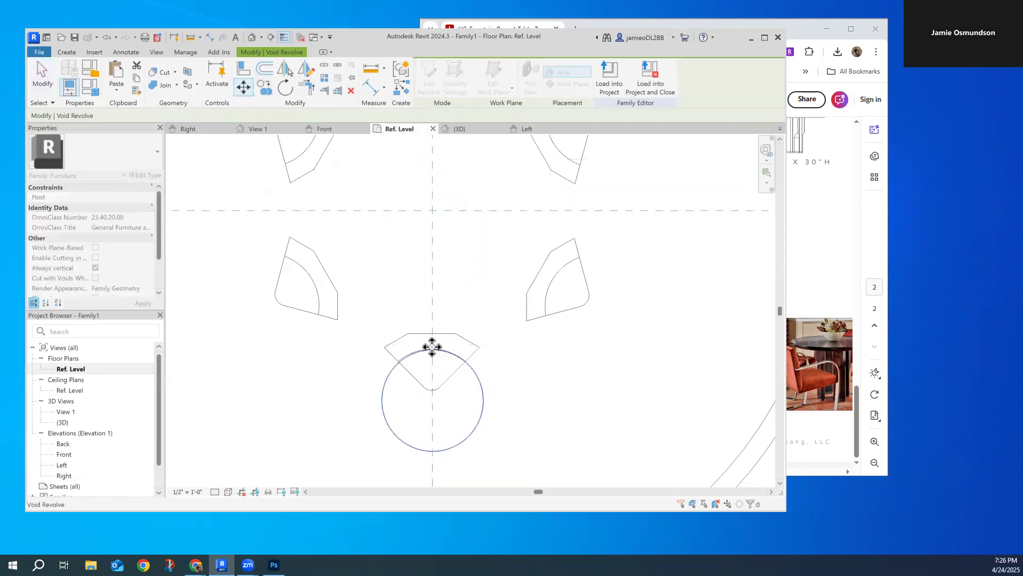
Nudge the void revolve sideways until its outline lines up with the leg's inner arc.
{"action": "scroll", "coordinate": [464, 356], "scroll_direction": "up", "scroll_amount": 3}
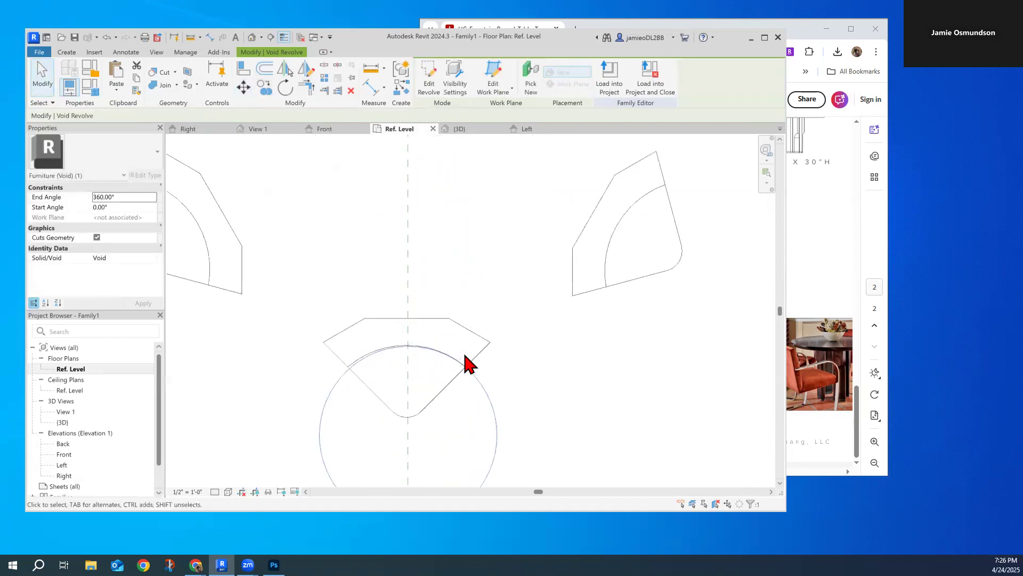
{"action": "key", "text": "Left"}
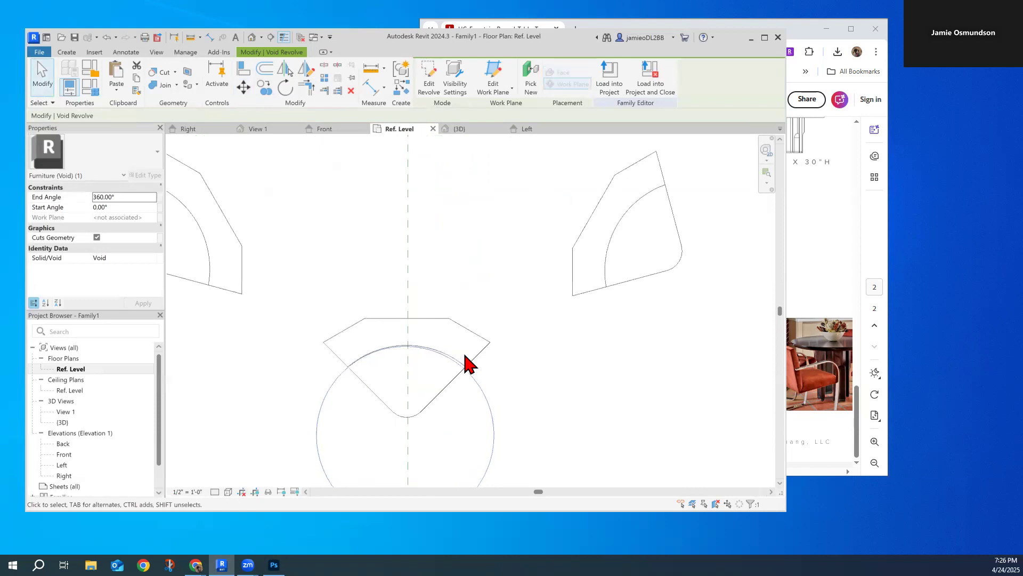
{"action": "scroll", "coordinate": [464, 356], "scroll_direction": "up", "scroll_amount": 2}
{"action": "key", "text": "Right"}
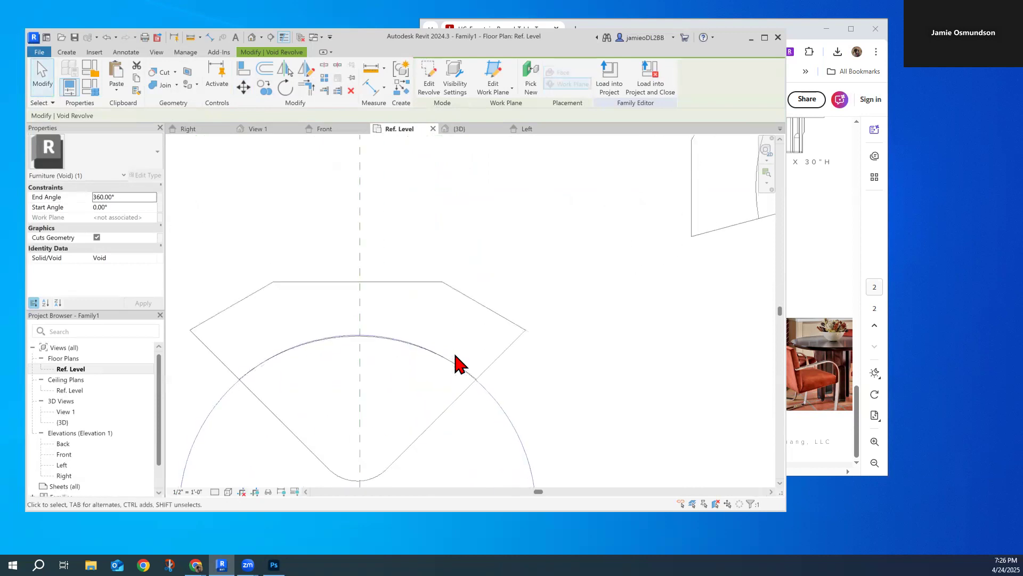
{"action": "scroll", "coordinate": [367, 253], "scroll_direction": "down", "scroll_amount": 4}
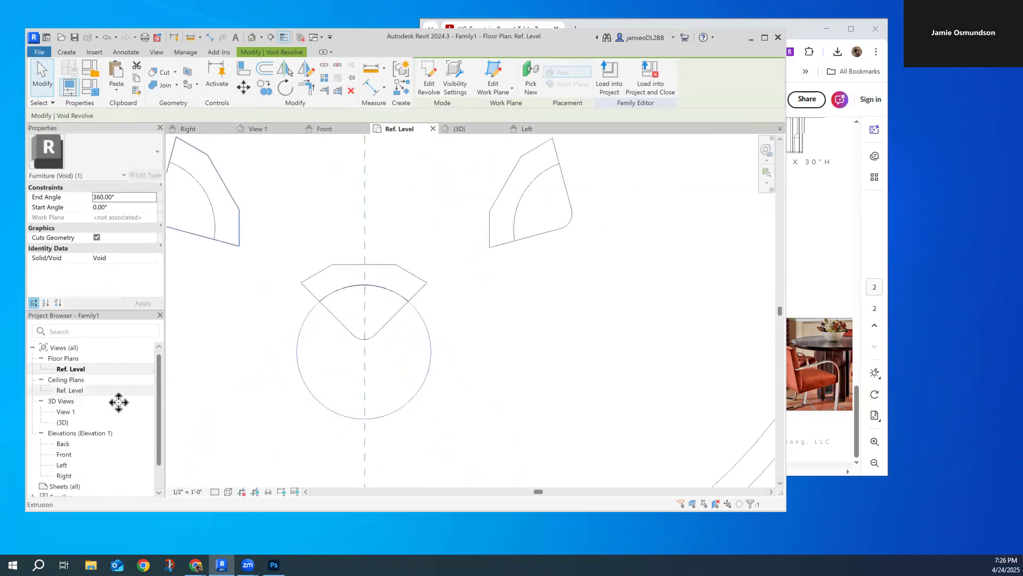
Examine the void revolve against the legs in 3D View 1, ending in a straight front view with the void selected.
{"action": "double_click", "coordinate": [67, 411]}
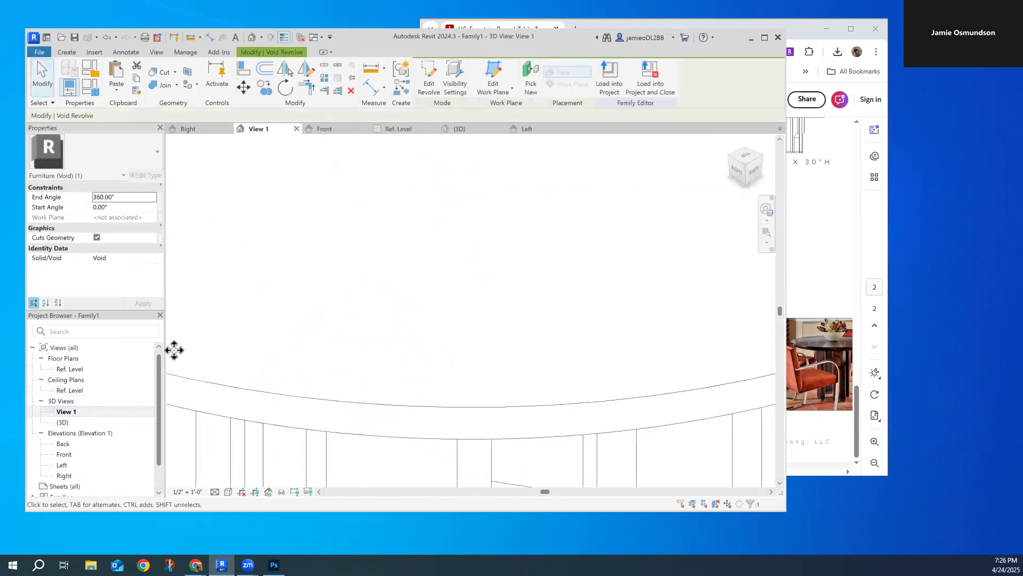
{"action": "left_click_drag", "start_coordinate": [743, 167], "coordinate": [733, 165]}
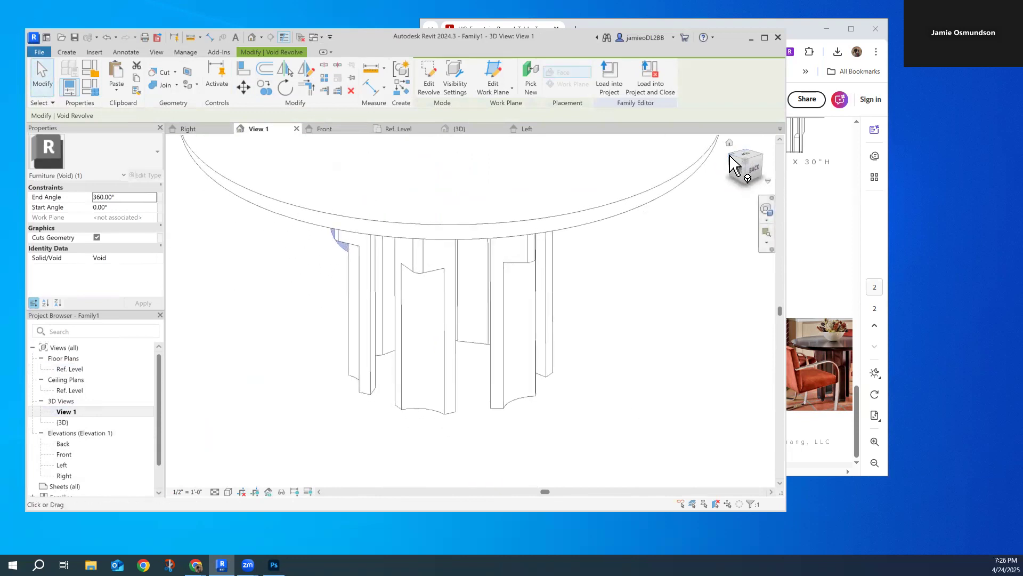
{"action": "left_click", "coordinate": [730, 156]}
{"action": "left_click", "coordinate": [340, 354]}
{"action": "scroll", "coordinate": [340, 353], "scroll_direction": "down", "scroll_amount": 2}
{"action": "scroll", "coordinate": [340, 363], "scroll_direction": "down", "scroll_amount": 1}
{"action": "left_click_drag", "start_coordinate": [745, 167], "coordinate": [744, 152]}
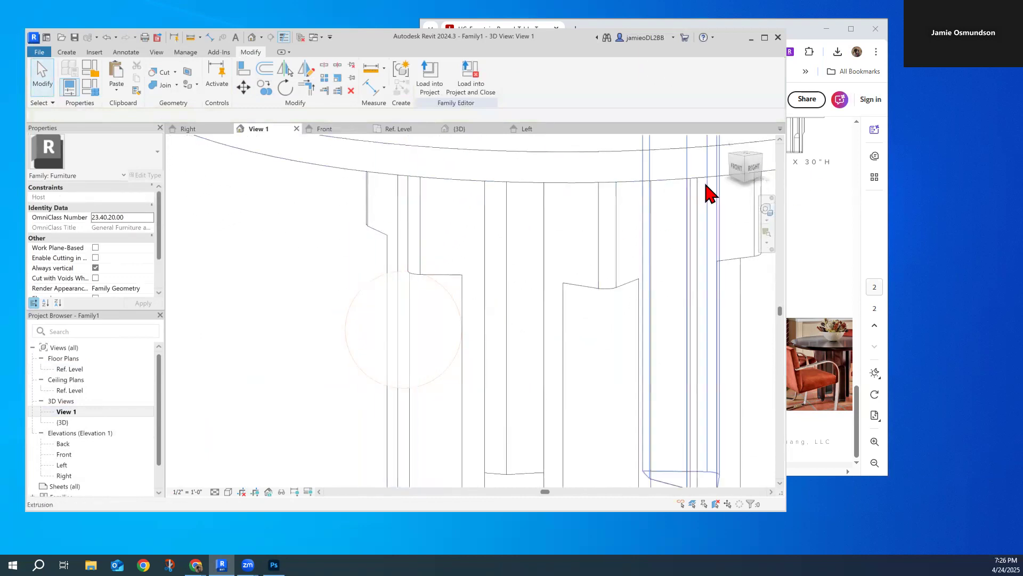
{"action": "left_click", "coordinate": [737, 172]}
{"action": "scroll", "coordinate": [450, 326], "scroll_direction": "up", "scroll_amount": 5}
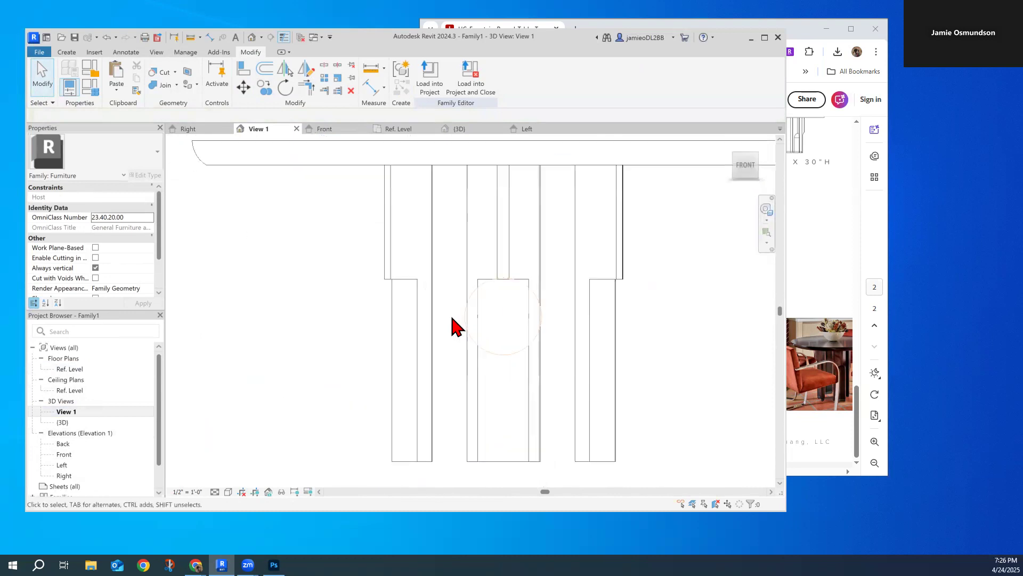
{"action": "left_click", "coordinate": [517, 288]}
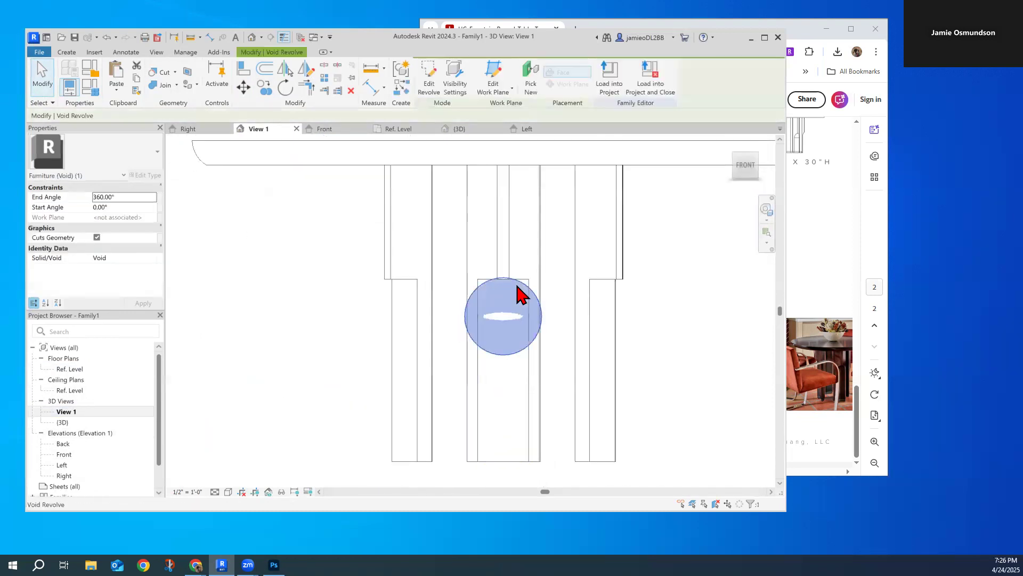
Nudge the void revolve up in the front view until its center sits near the top edge of the leg's step.
{"action": "key", "text": "Up"}
{"action": "key", "text": "Up"}
{"action": "key", "text": "Up"}
{"action": "key", "text": "Up"}
{"action": "key", "text": "Up"}
{"action": "key", "text": "Up"}
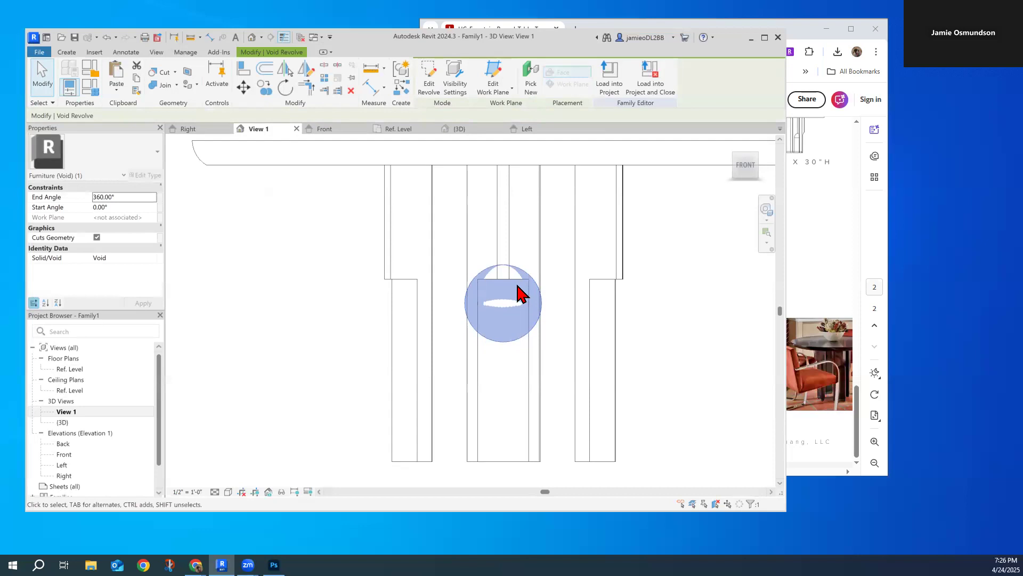
{"action": "key", "text": "Up"}
{"action": "key", "text": "Up"}
{"action": "key", "text": "Up"}
{"action": "key", "text": "Up"}
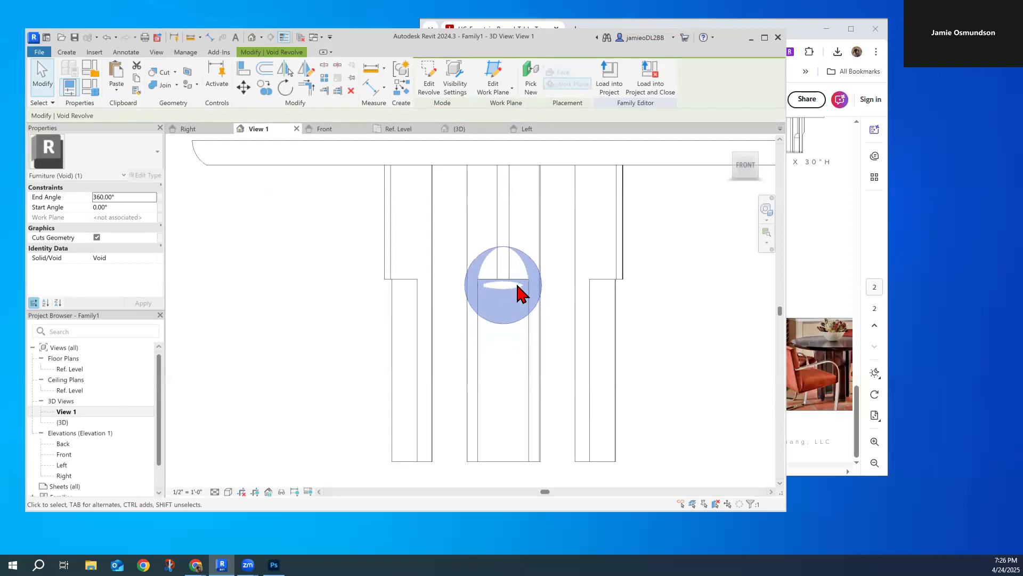
{"action": "key", "text": "Down"}
{"action": "key", "text": "Up"}
{"action": "key", "text": "Up"}
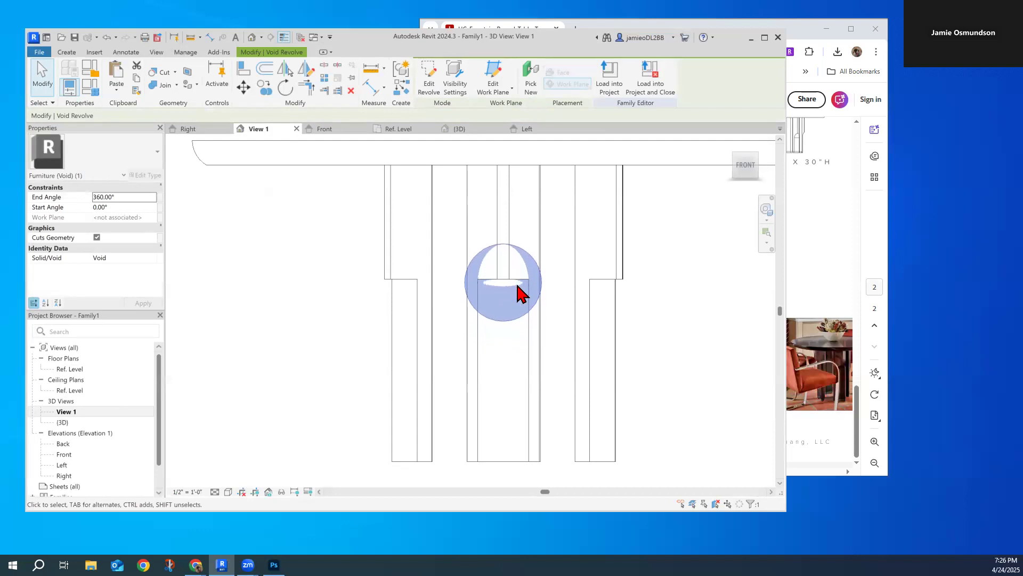
Cut the front leg's solid extrusion with the spherical void revolve using Cut Geometry.
{"action": "left_click_drag", "start_coordinate": [760, 165], "coordinate": [681, 183]}
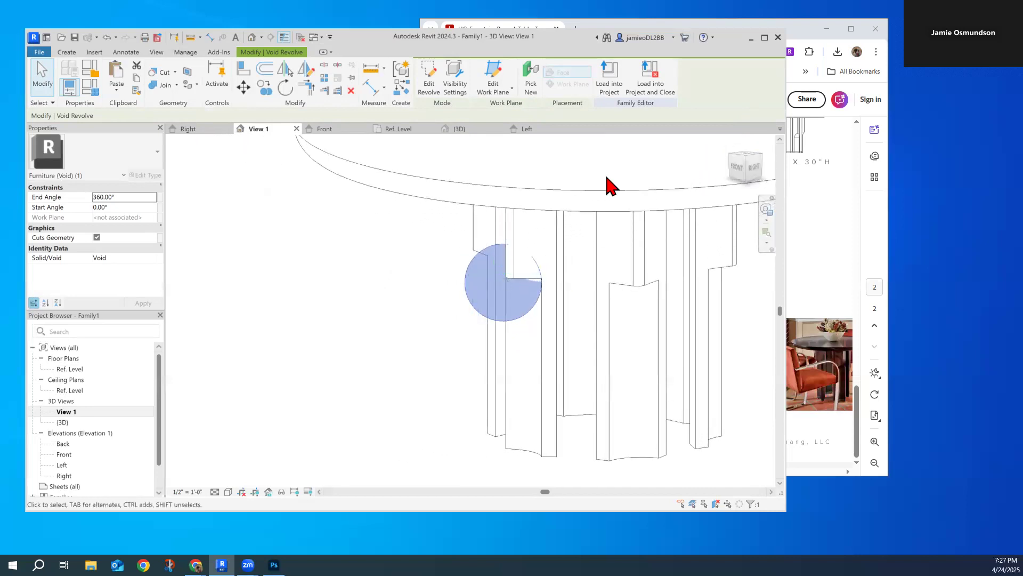
{"action": "left_click", "coordinate": [167, 75]}
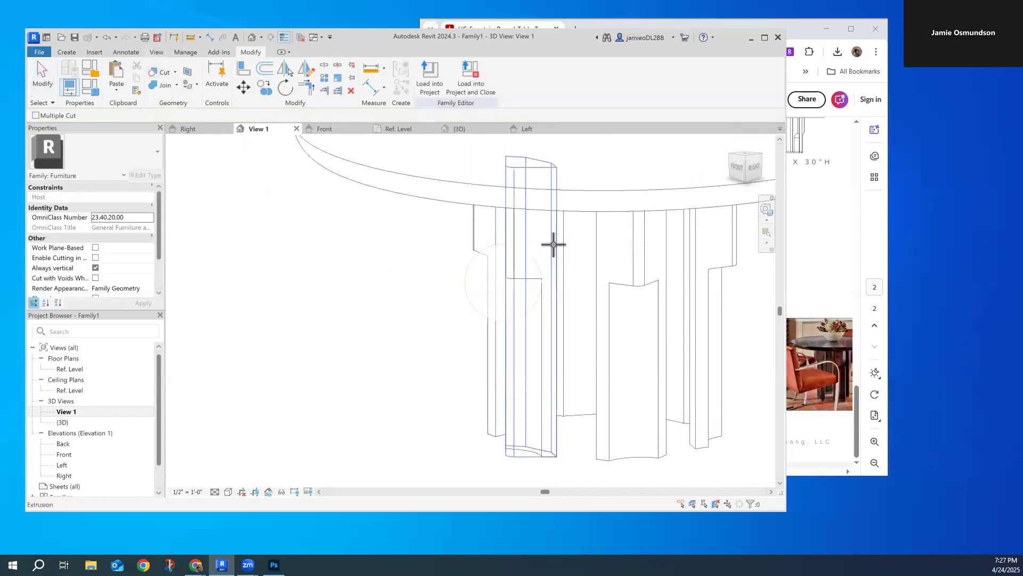
{"action": "left_click", "coordinate": [517, 262]}
{"action": "left_click", "coordinate": [517, 262]}
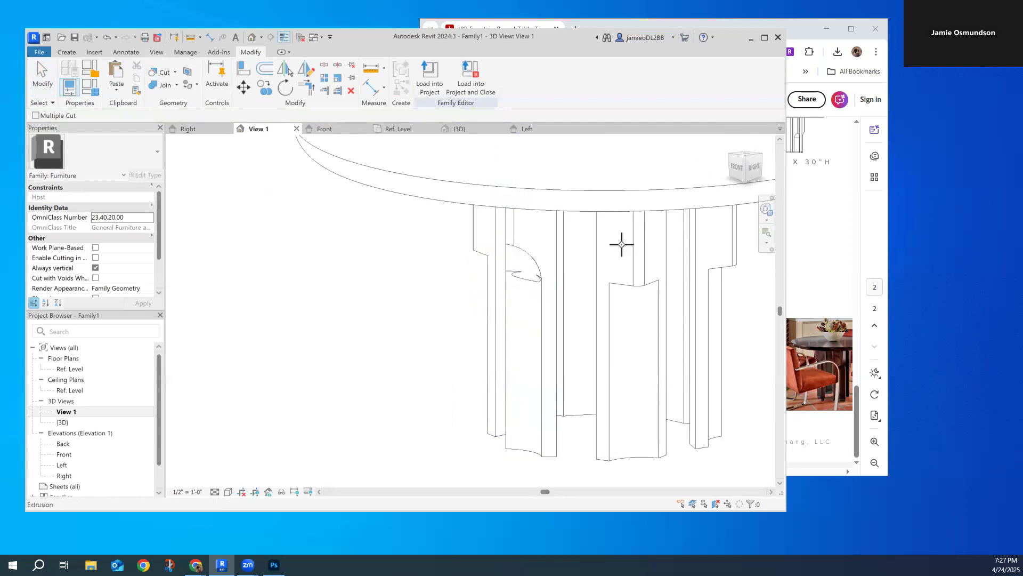
{"action": "left_click", "coordinate": [680, 301]}
{"action": "left_click", "coordinate": [41, 79]}
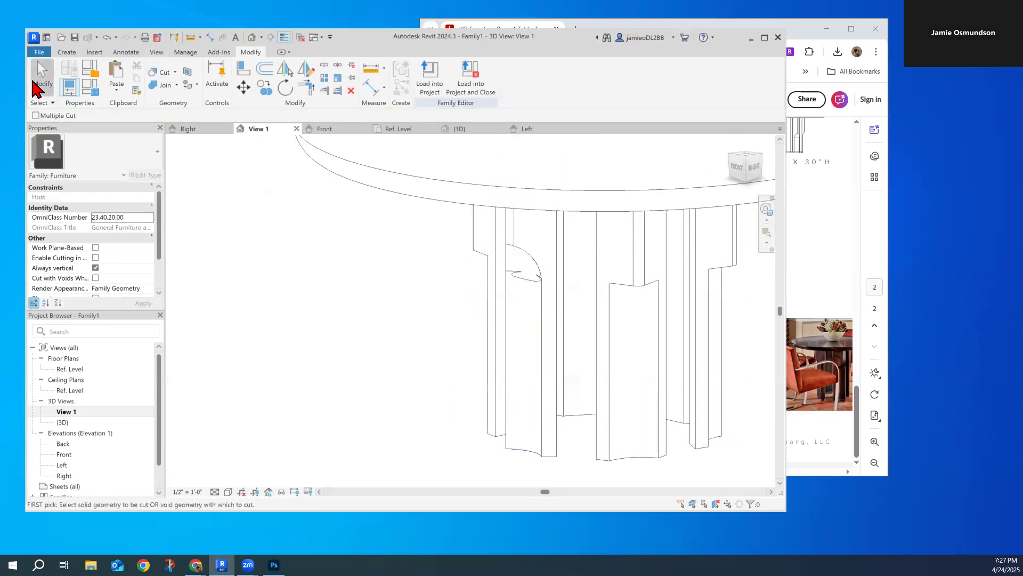
Inspect the spherical cut close up and nudge the void revolve slightly so it meets the leg's step cleanly.
{"action": "left_click", "coordinate": [529, 268]}
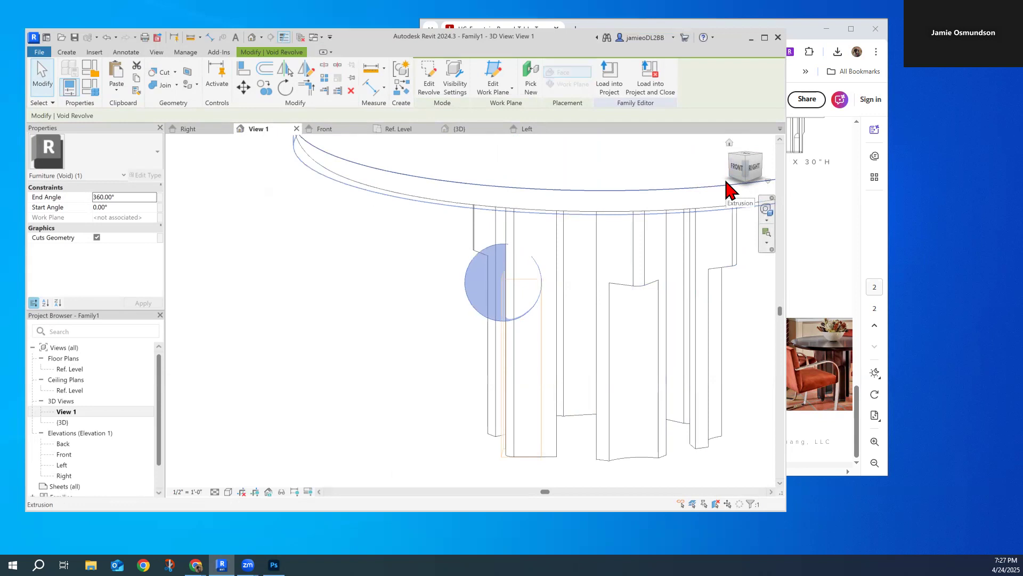
{"action": "mouse_move", "coordinate": [744, 176]}
{"action": "left_mouse_down"}
{"action": "mouse_move", "coordinate": [720, 178]}
{"action": "mouse_move", "coordinate": [762, 177]}
{"action": "left_mouse_up"}
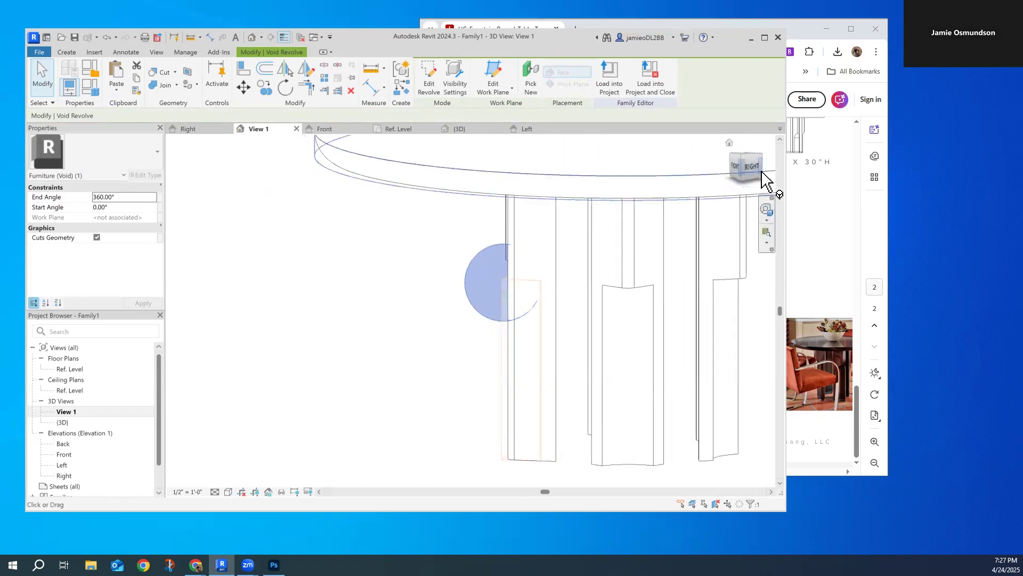
{"action": "left_click", "coordinate": [383, 338]}
{"action": "scroll", "coordinate": [532, 285], "scroll_direction": "up", "scroll_amount": 6}
{"action": "scroll", "coordinate": [533, 286], "scroll_direction": "down", "scroll_amount": 3}
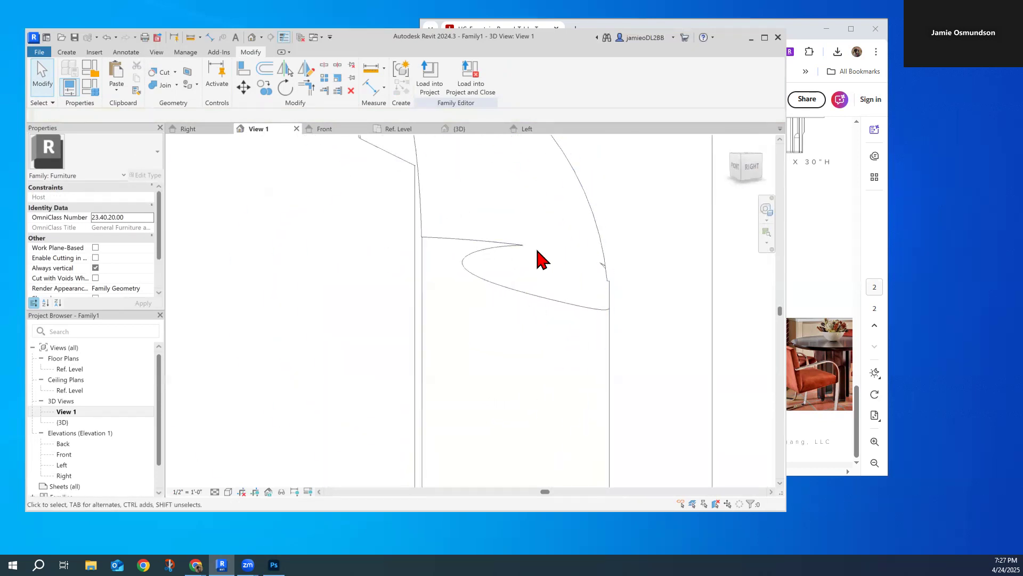
{"action": "left_click", "coordinate": [574, 184]}
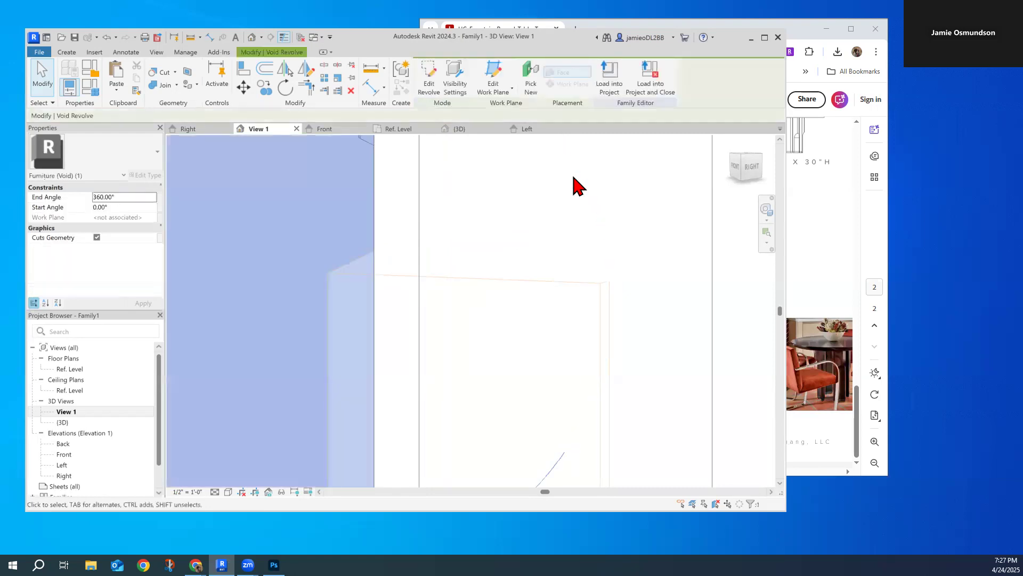
{"action": "left_click", "coordinate": [684, 263]}
{"action": "scroll", "coordinate": [685, 262], "scroll_direction": "down", "scroll_amount": 5}
{"action": "scroll", "coordinate": [632, 271], "scroll_direction": "up", "scroll_amount": 2}
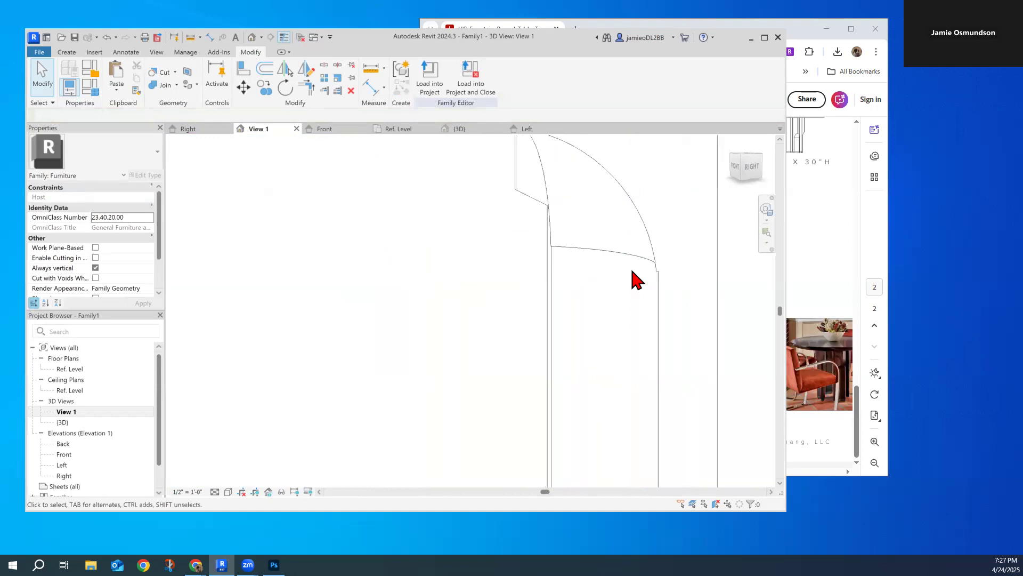
{"action": "left_click_drag", "start_coordinate": [733, 178], "coordinate": [726, 166]}
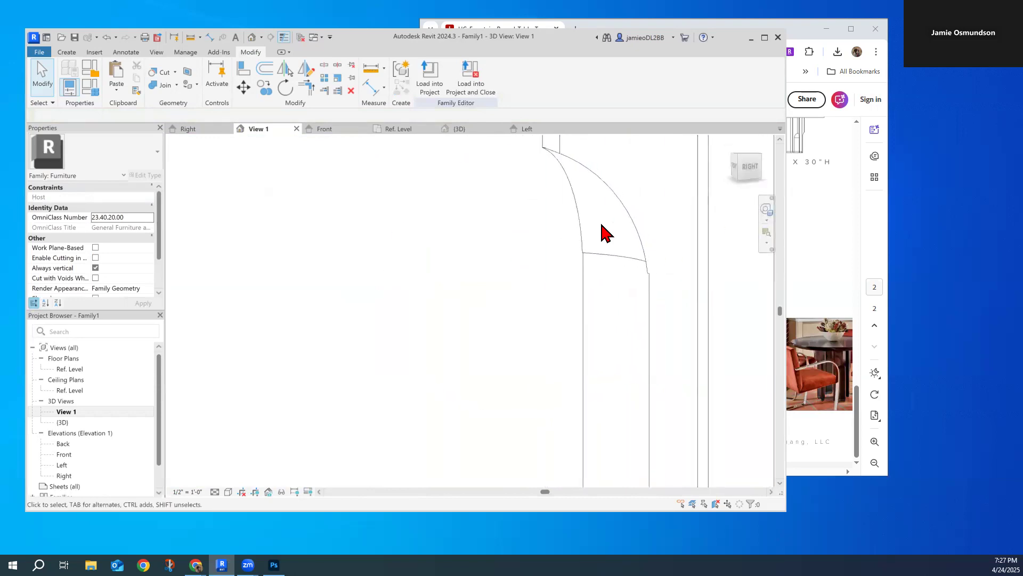
Try to nudge the void revolve further against the front leg in a straight right view.
{"action": "left_click", "coordinate": [627, 216]}
{"action": "left_click", "coordinate": [750, 169]}
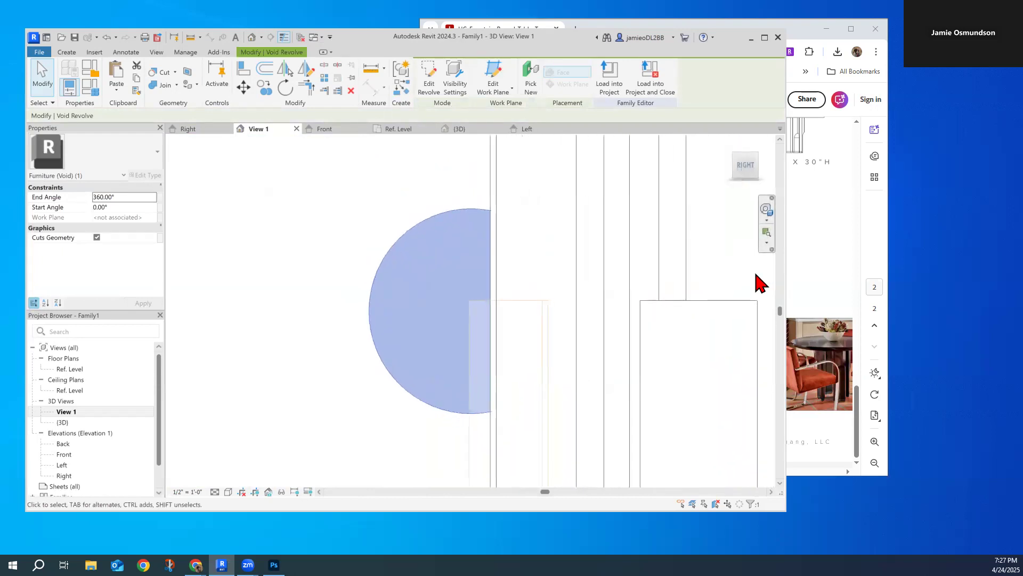
{"action": "scroll", "coordinate": [525, 297], "scroll_direction": "up", "scroll_amount": 3}
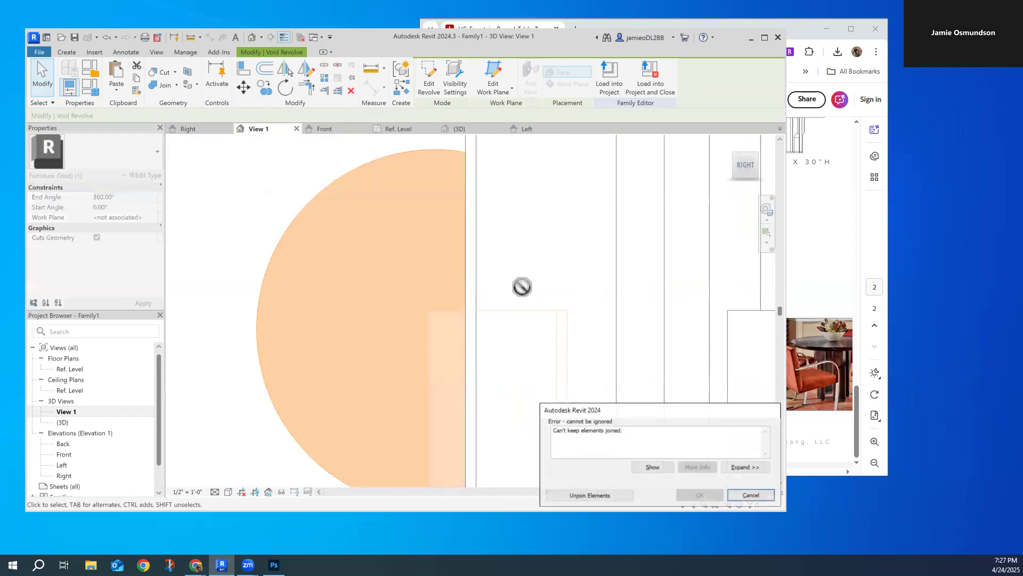
{"action": "left_click", "coordinate": [751, 495]}
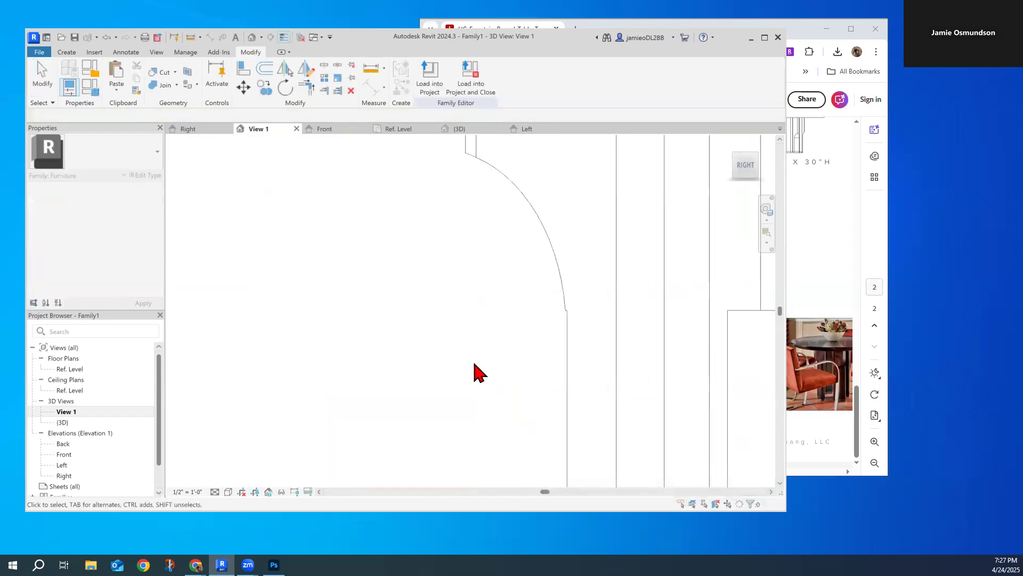
Stretch the top of the front leg's void extrusion so it ends inside the spherical cut, slightly below the neighboring legs' step.
{"action": "scroll", "coordinate": [455, 206], "scroll_direction": "down", "scroll_amount": 3}
{"action": "left_click_drag", "start_coordinate": [748, 166], "coordinate": [174, 167]}
{"action": "scroll", "coordinate": [471, 245], "scroll_direction": "down", "scroll_amount": 2}
{"action": "scroll", "coordinate": [464, 234], "scroll_direction": "up", "scroll_amount": 5}
{"action": "scroll", "coordinate": [448, 206], "scroll_direction": "down", "scroll_amount": 2}
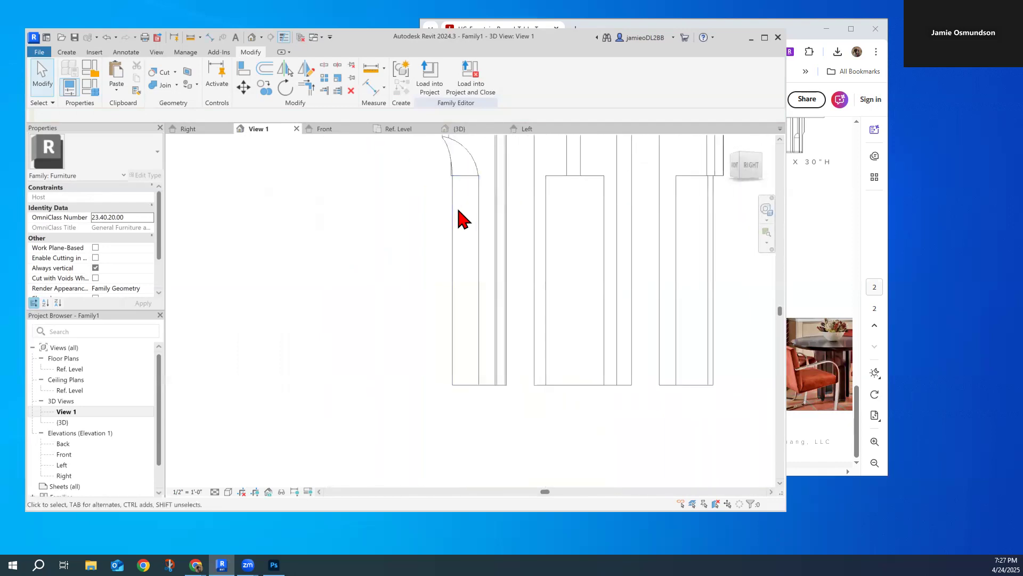
{"action": "left_click", "coordinate": [454, 193]}
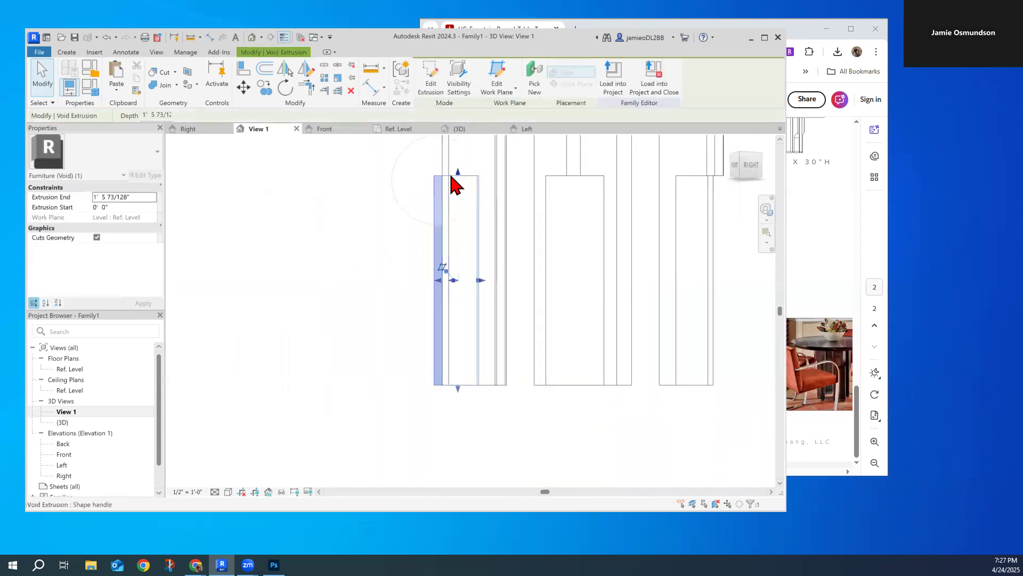
{"action": "left_click", "coordinate": [355, 235]}
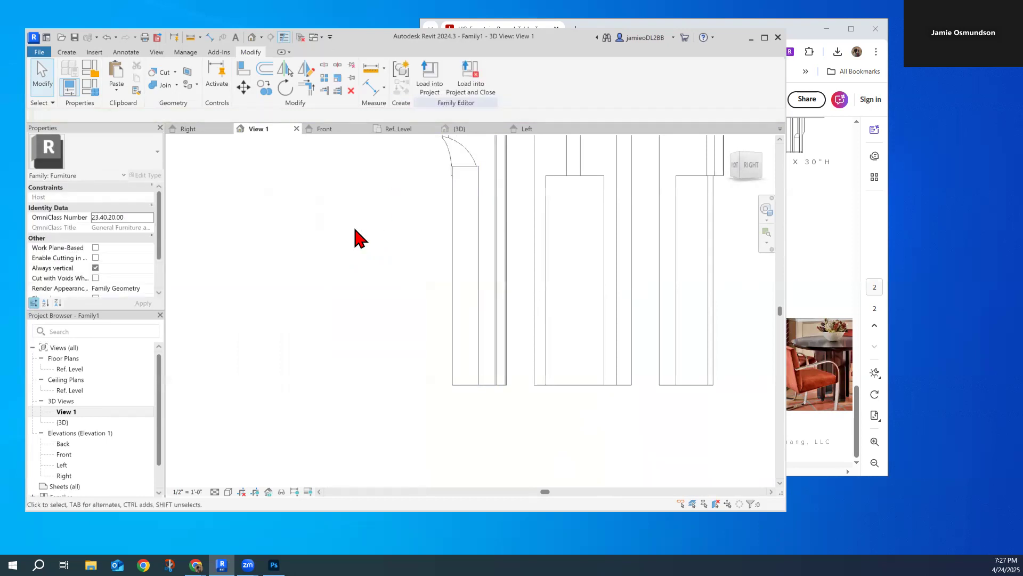
{"action": "left_click", "coordinate": [473, 172]}
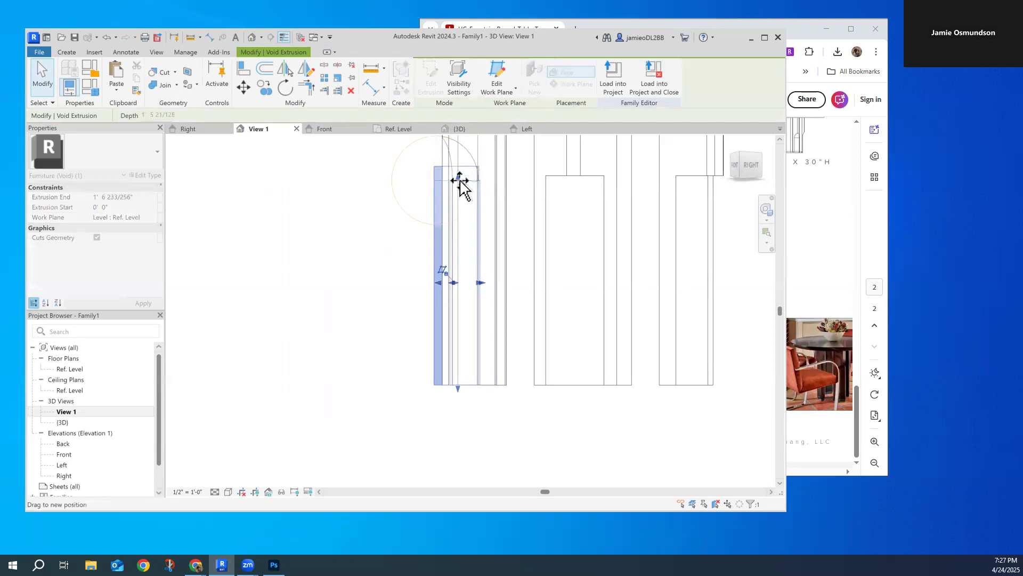
{"action": "left_click", "coordinate": [358, 258]}
{"action": "scroll", "coordinate": [420, 202], "scroll_direction": "up", "scroll_amount": 3}
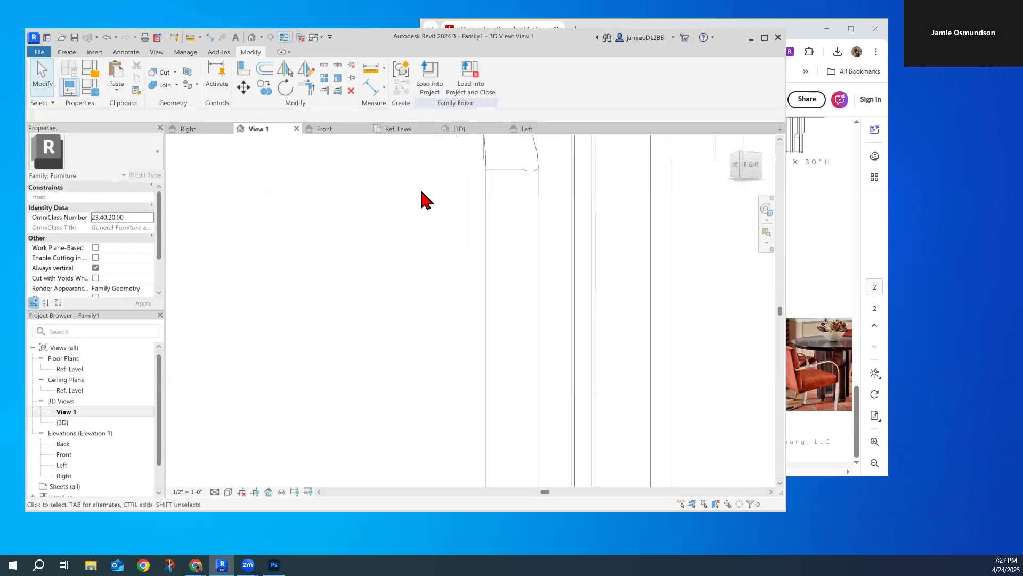
{"action": "scroll", "coordinate": [375, 268], "scroll_direction": "down", "scroll_amount": 4}
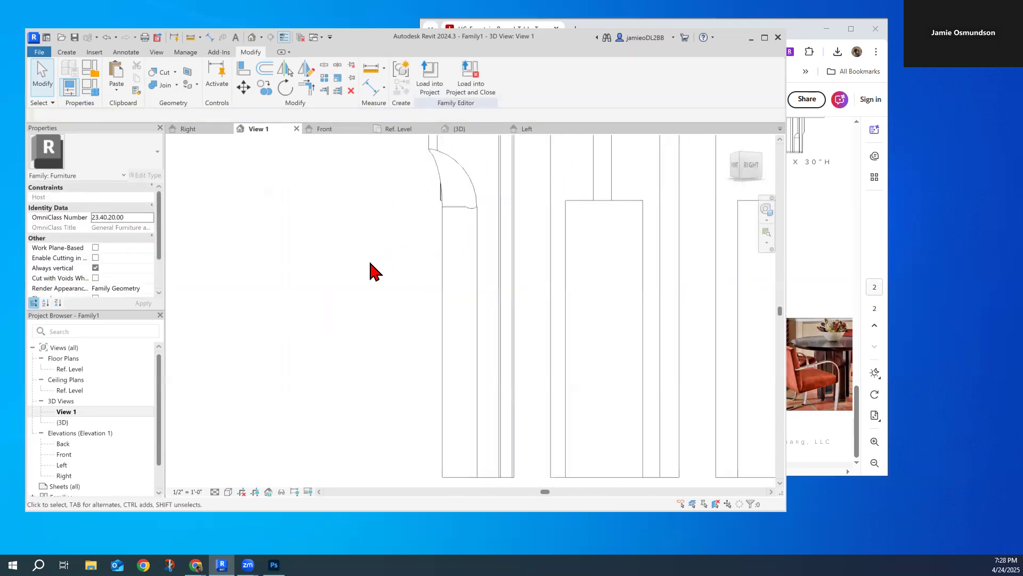
In the Ref. Level plan, radially array the void revolve as 6 items at 60° around the table's center.
{"action": "double_click", "coordinate": [70, 369]}
{"action": "scroll", "coordinate": [384, 299], "scroll_direction": "down", "scroll_amount": 4}
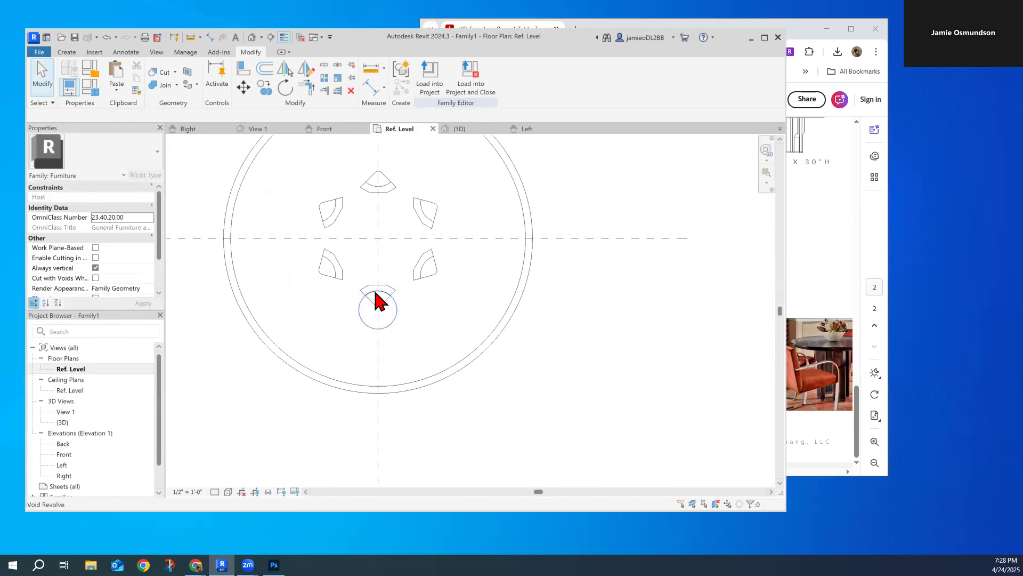
{"action": "left_click", "coordinate": [378, 301]}
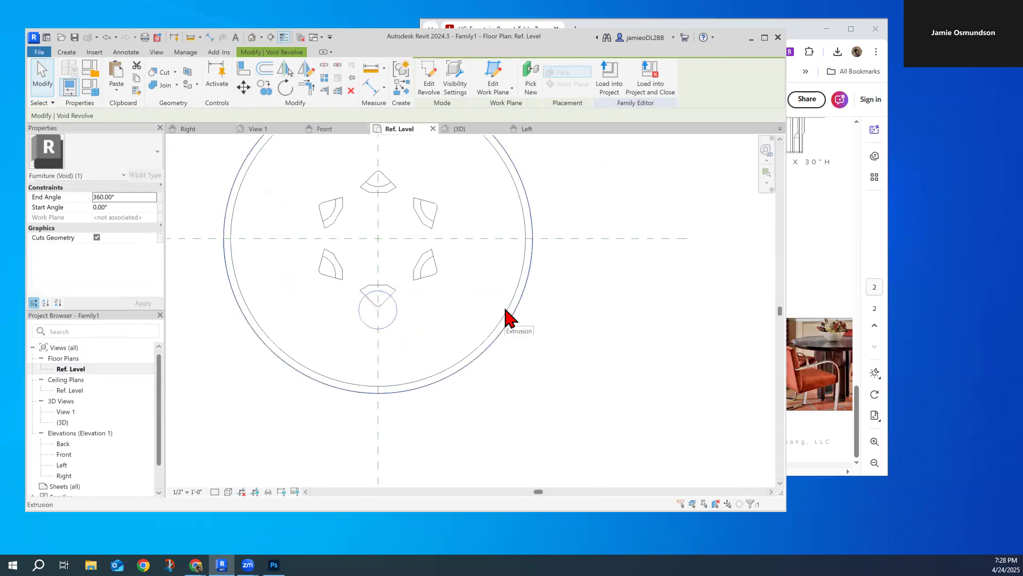
{"action": "left_click", "coordinate": [324, 78]}
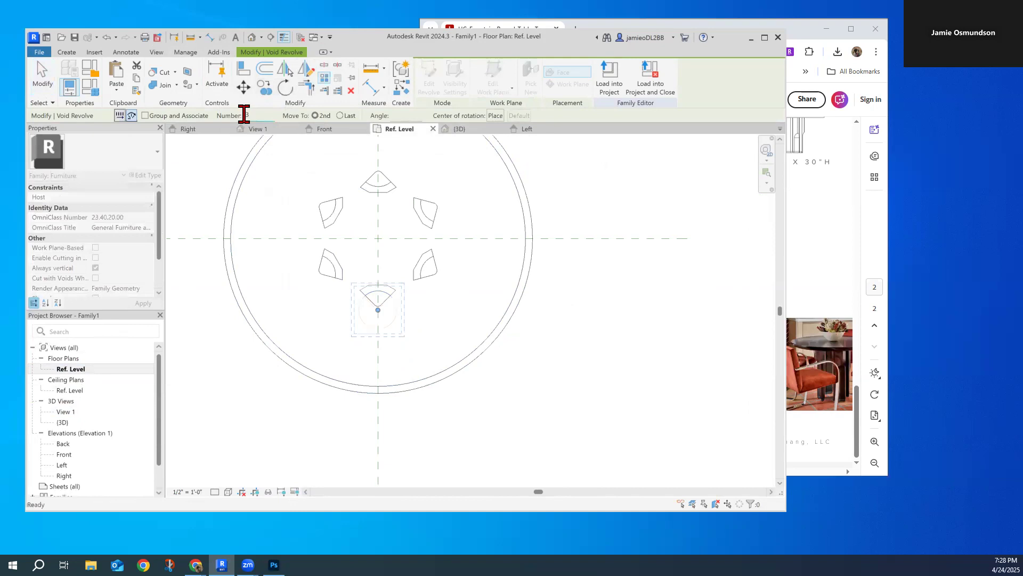
{"action": "type", "text": "6"}
{"action": "left_click_drag", "start_coordinate": [378, 311], "coordinate": [378, 238]}
{"action": "left_click", "coordinate": [382, 406]}
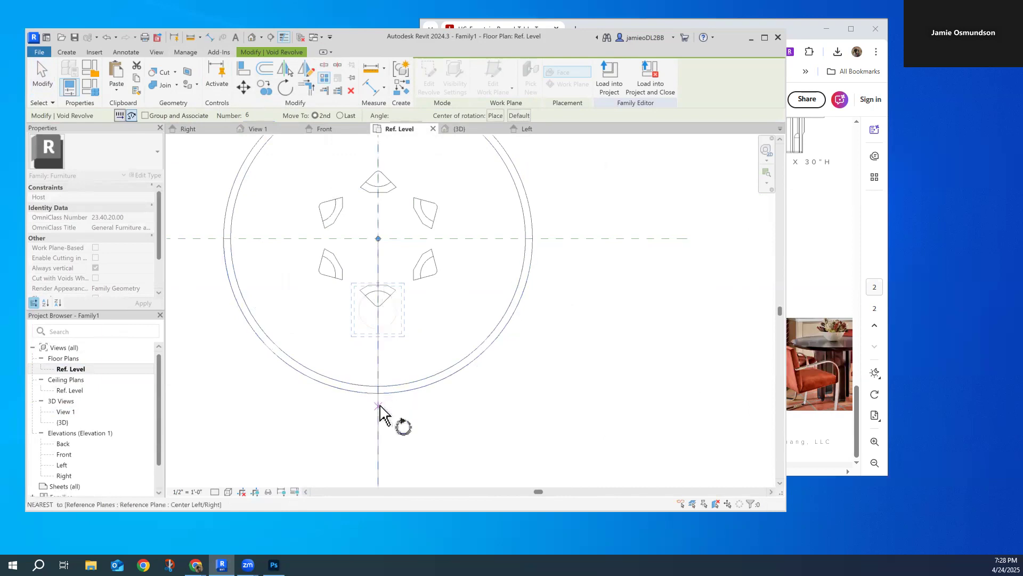
{"action": "type", "text": "6"}
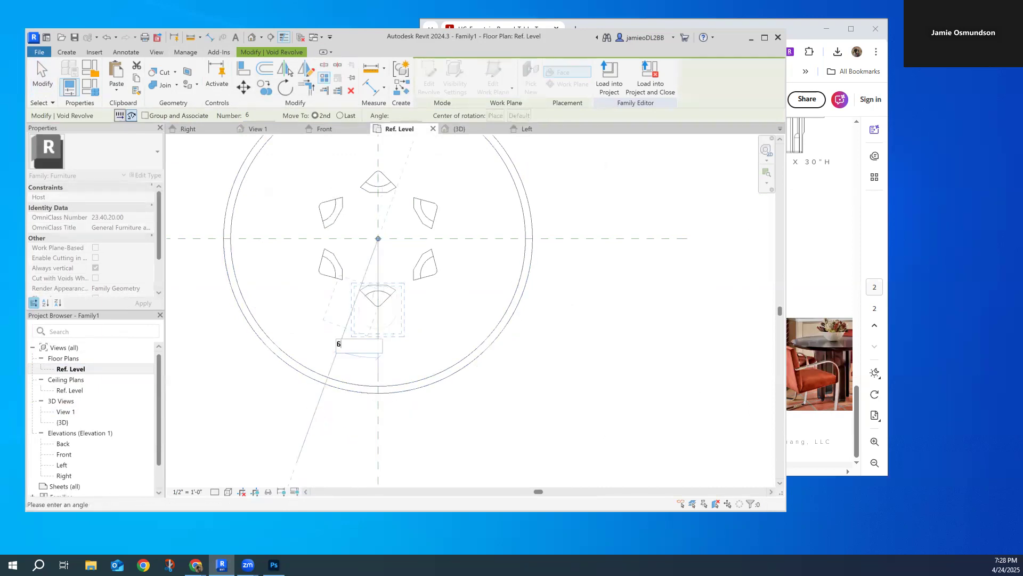
{"action": "type", "text": "0"}
{"action": "key", "text": "Return"}
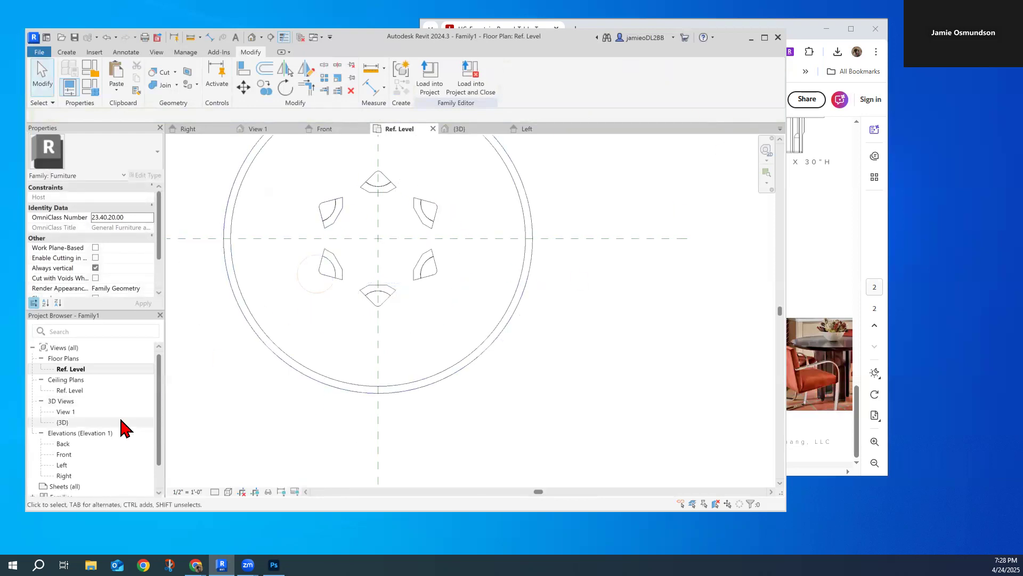
In 3D View 1, cut the remaining uncut leg with its arrayed spherical void using Cut Geometry.
{"action": "double_click", "coordinate": [69, 412]}
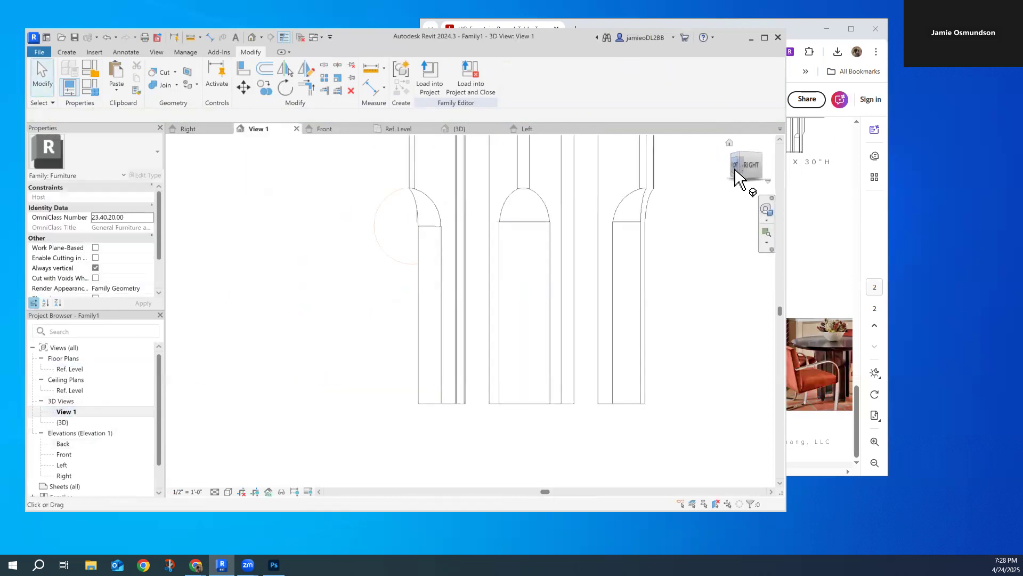
{"action": "left_click", "coordinate": [734, 173]}
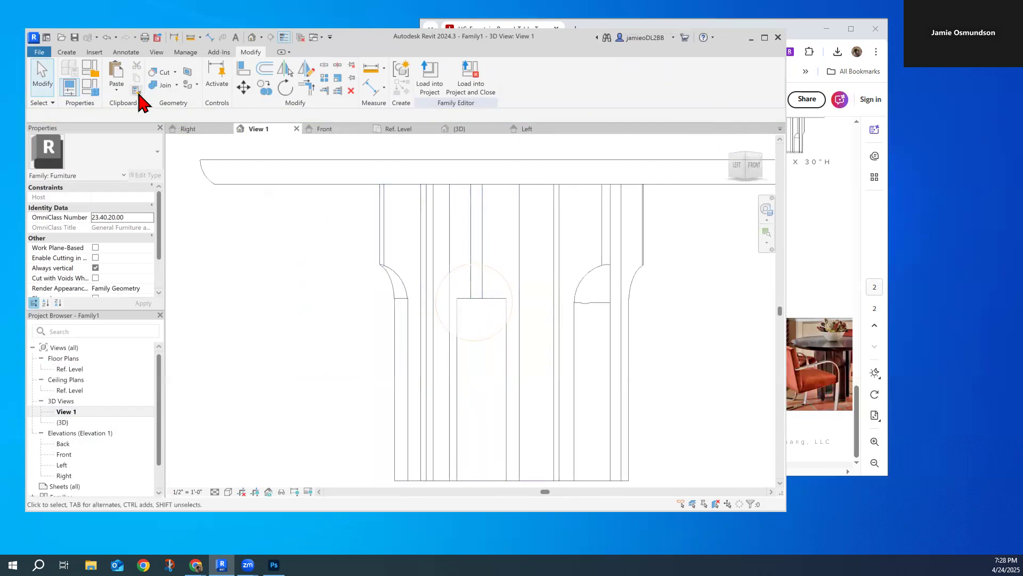
{"action": "left_click", "coordinate": [160, 72]}
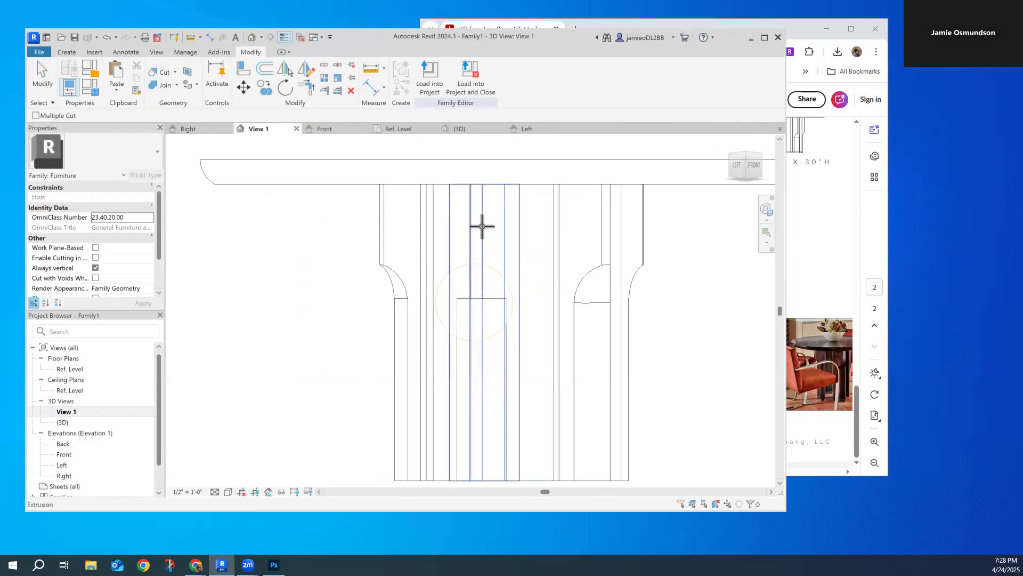
{"action": "left_click", "coordinate": [459, 266]}
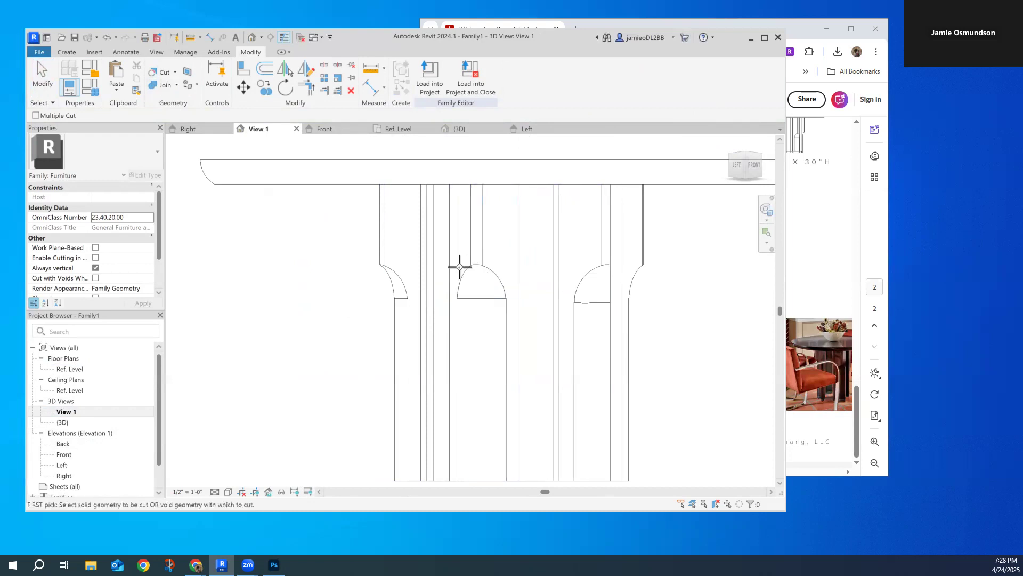
Examine the whole table in 3D, and place the Fountain Round Table PDF window beside the model to compare the legs.
{"action": "scroll", "coordinate": [586, 283], "scroll_direction": "down", "scroll_amount": 3}
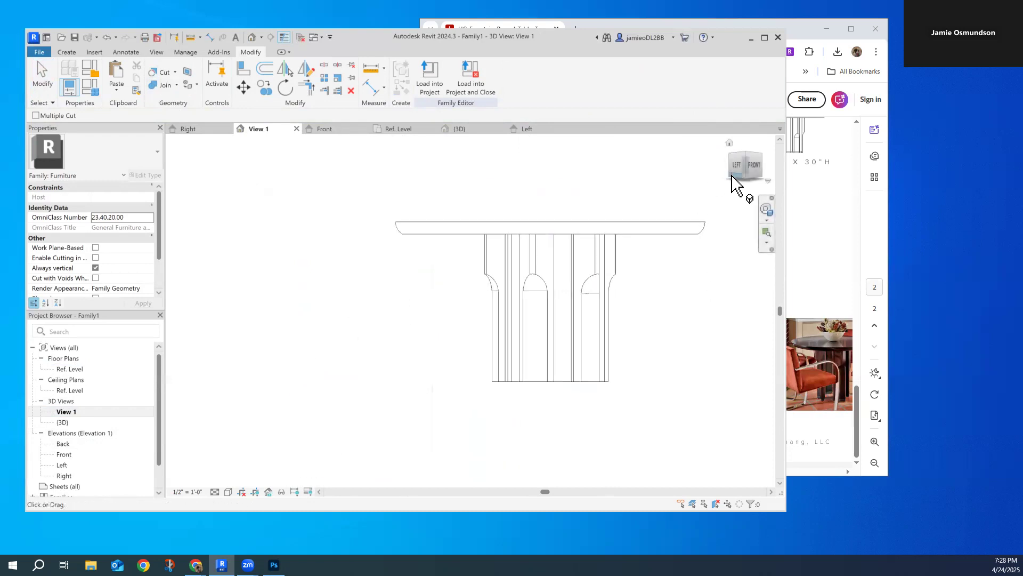
{"action": "left_click_drag", "start_coordinate": [744, 176], "coordinate": [564, 192]}
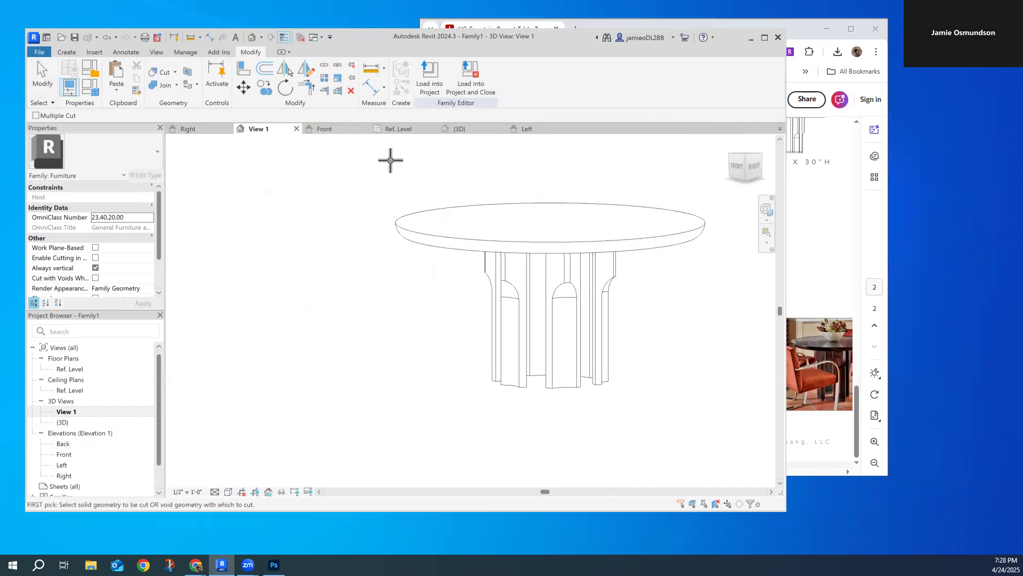
{"action": "left_click", "coordinate": [811, 216]}
{"action": "left_click_drag", "start_coordinate": [618, 24], "coordinate": [745, 7]}
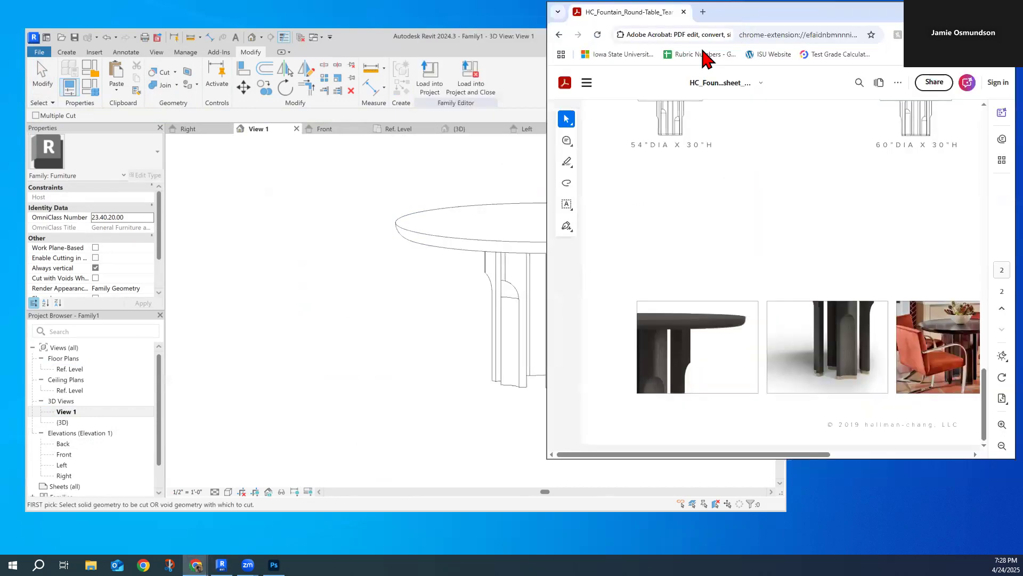
In the Front elevation, nudge the Untitled-1.png reference image right and up so its table base sits on the Ref. Level line.
{"action": "double_click", "coordinate": [65, 454]}
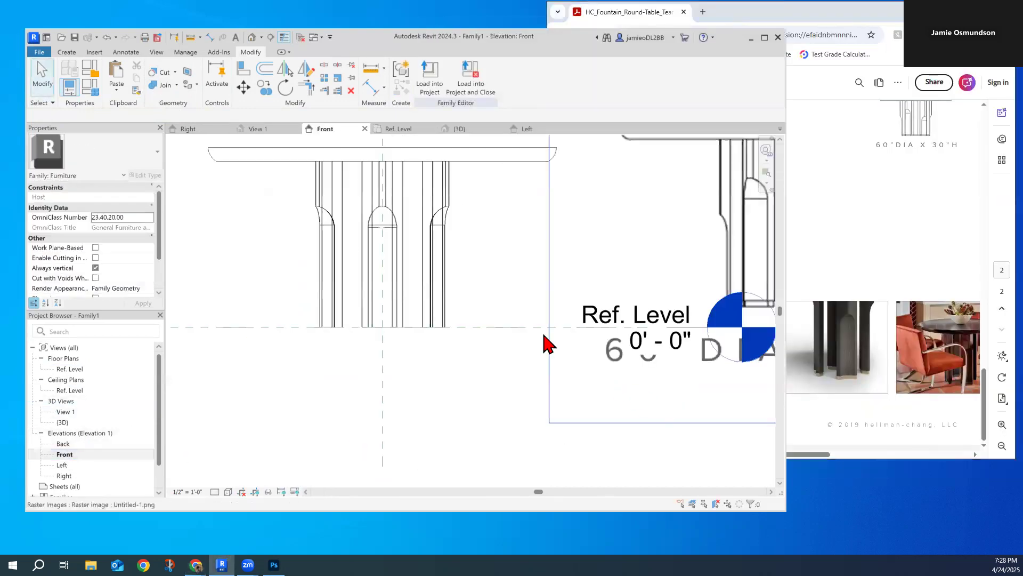
{"action": "scroll", "coordinate": [548, 342], "scroll_direction": "down", "scroll_amount": 3}
{"action": "left_click_drag", "start_coordinate": [670, 242], "coordinate": [464, 256]}
{"action": "key", "text": "Right"}
{"action": "key", "text": "Right"}
{"action": "key", "text": "Right"}
{"action": "key", "text": "Right"}
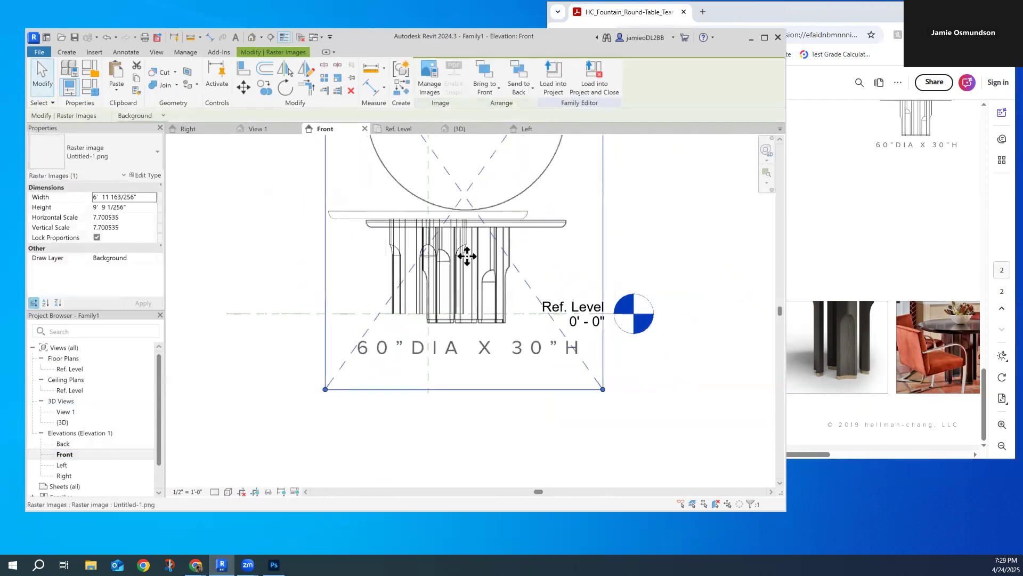
{"action": "key", "text": "Right"}
{"action": "key", "text": "Right"}
{"action": "key", "text": "Right"}
{"action": "key", "text": "Right"}
{"action": "key", "text": "Right"}
{"action": "key", "text": "Right"}
{"action": "key", "text": "Right"}
{"action": "key", "text": "Right"}
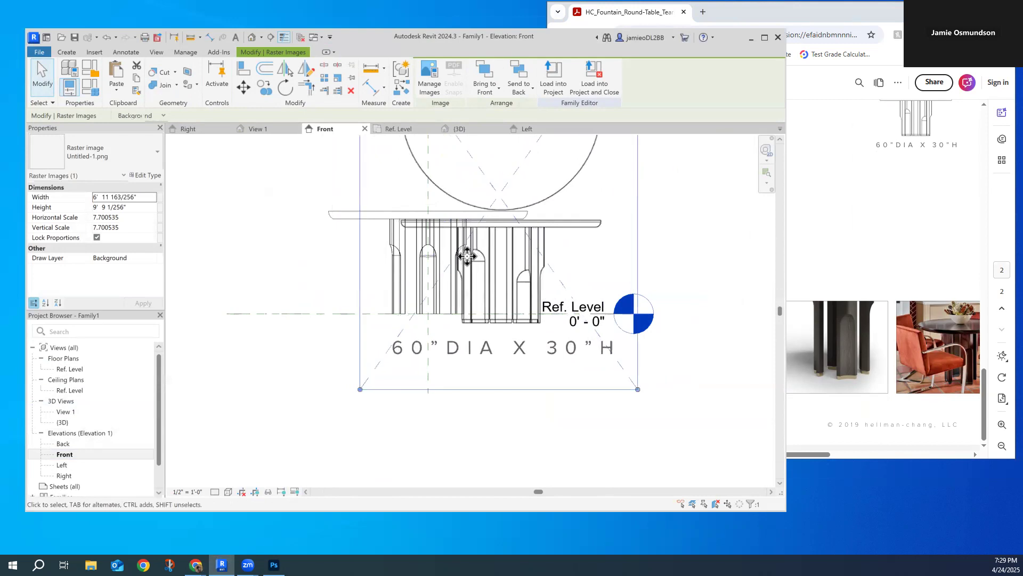
{"action": "key", "text": "Up"}
{"action": "key", "text": "Up"}
{"action": "key", "text": "Up"}
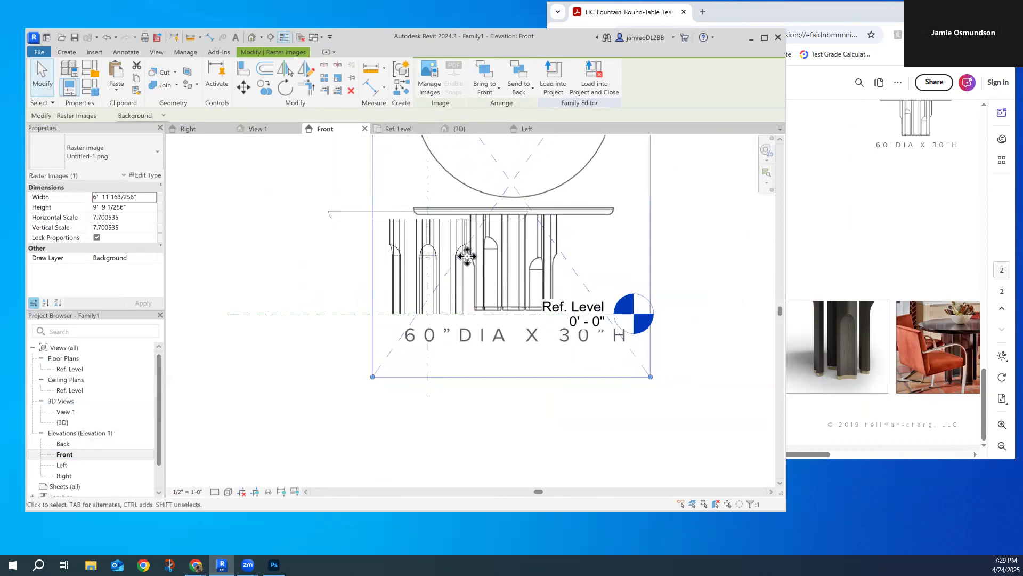
{"action": "key", "text": "Right"}
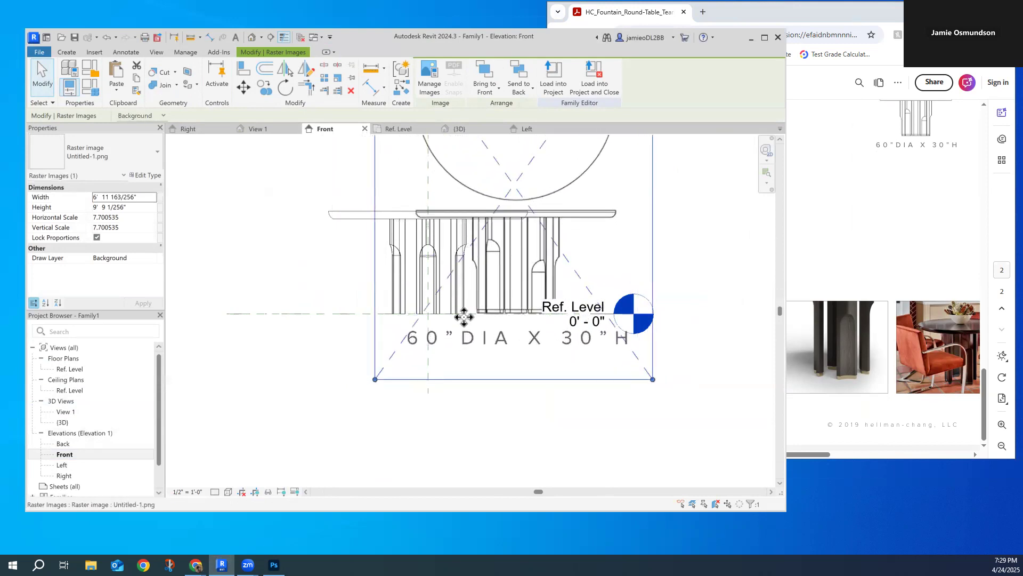
{"action": "left_click", "coordinate": [288, 268]}
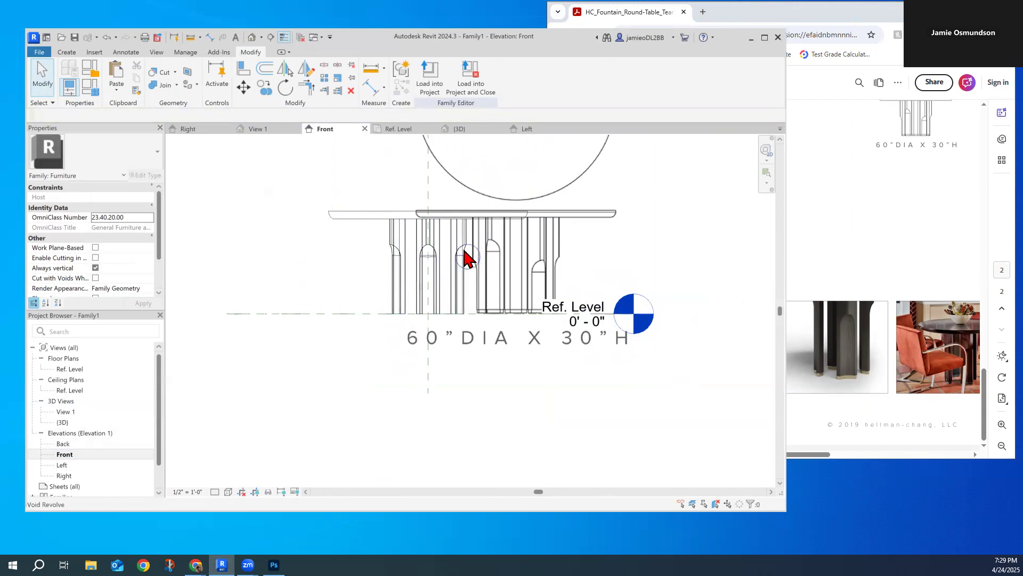
Shorten the right leg's void extrusion to about 1' 0 103/256" and lower its void sphere to the same height.
{"action": "left_click", "coordinate": [465, 282]}
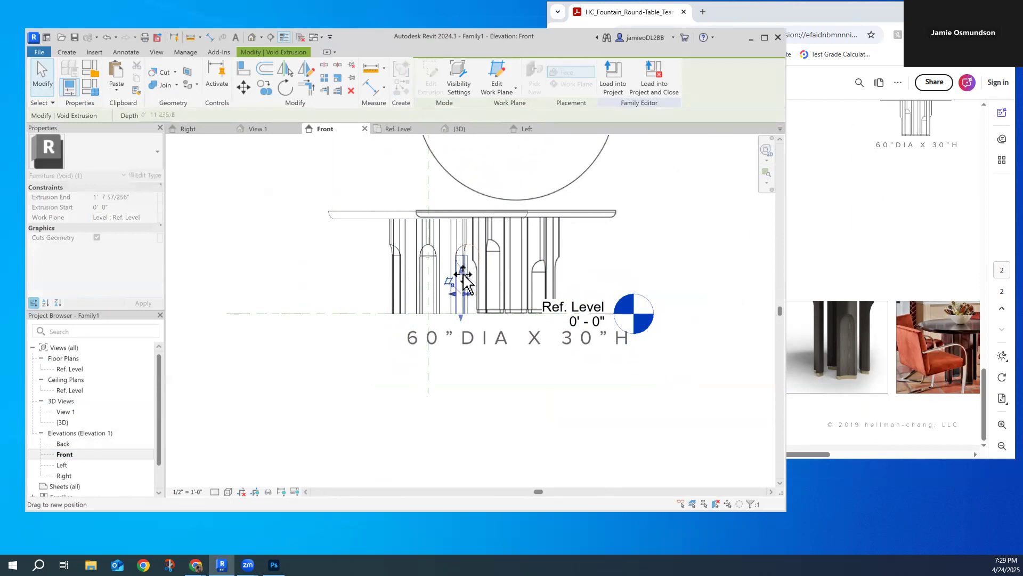
{"action": "left_click_drag", "start_coordinate": [465, 282], "coordinate": [463, 283]}
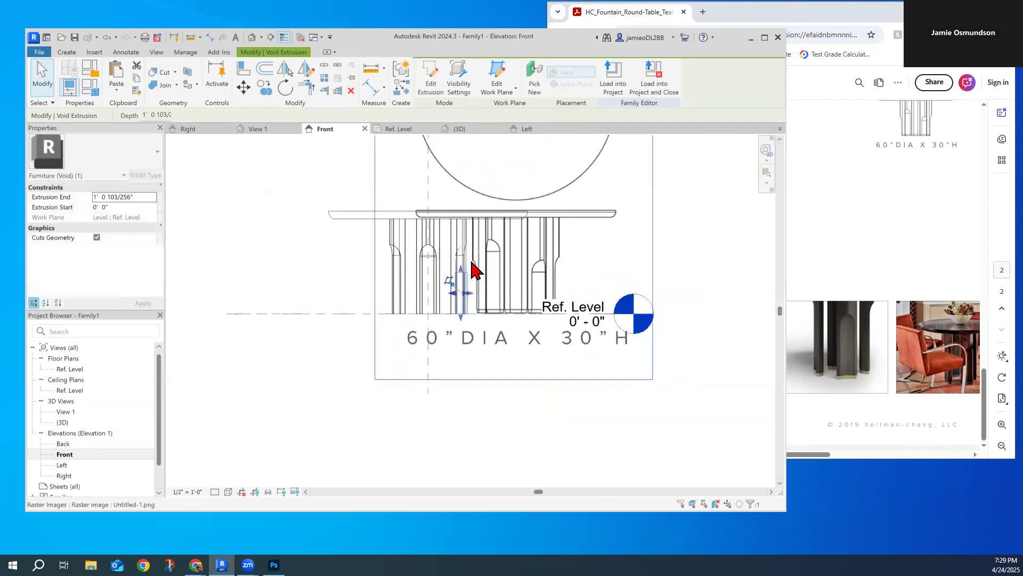
{"action": "left_click", "coordinate": [472, 265]}
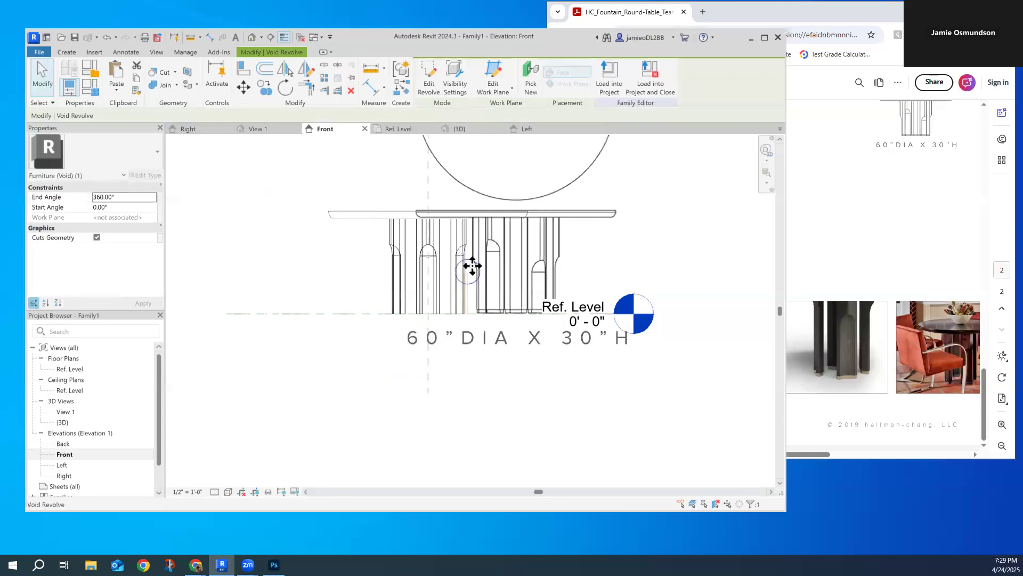
{"action": "left_click", "coordinate": [293, 254]}
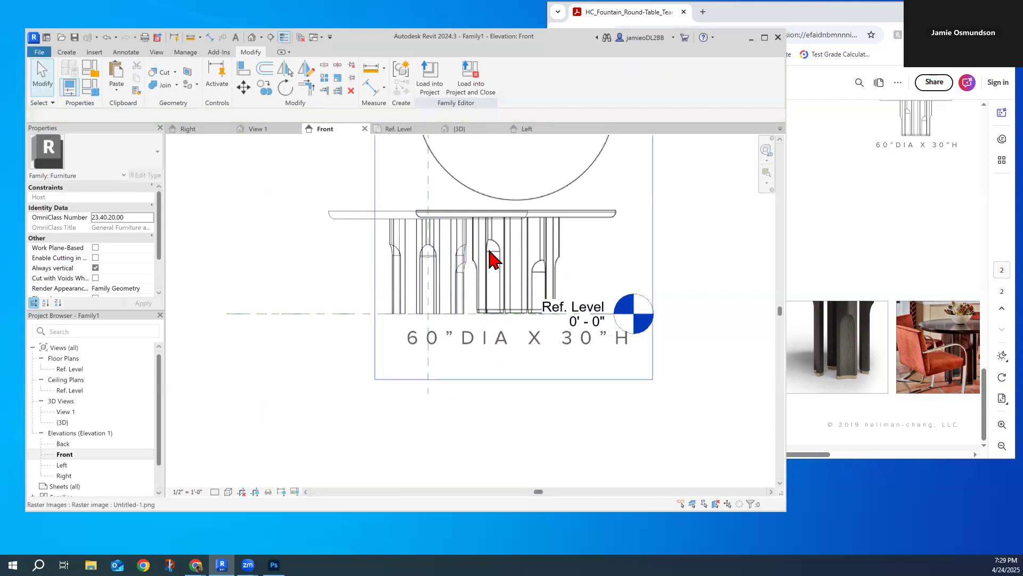
Raise the front center leg's void sphere and stretch its void extrusion to about 1' 7 39/128".
{"action": "left_click", "coordinate": [431, 248]}
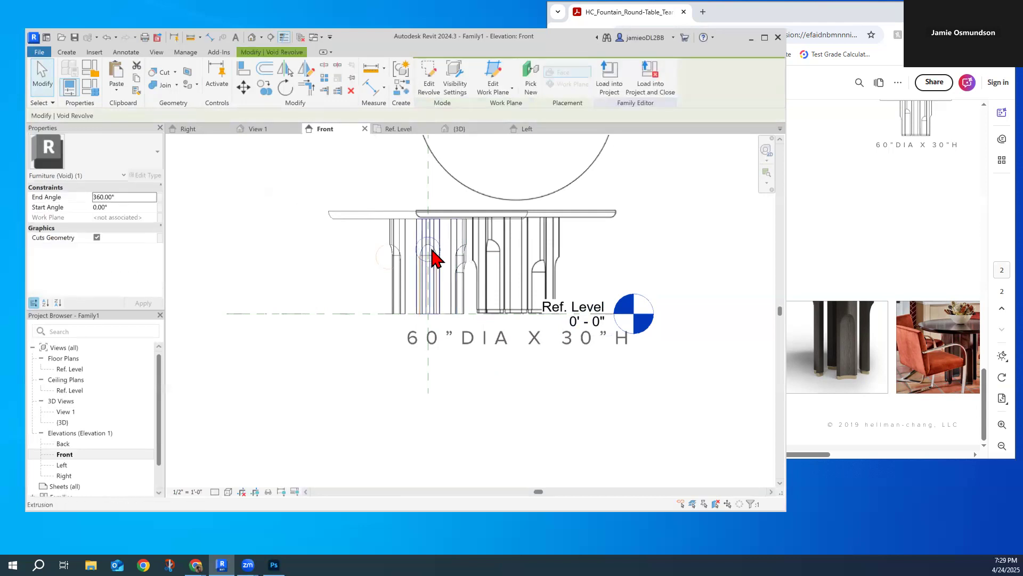
{"action": "left_click", "coordinate": [432, 255]}
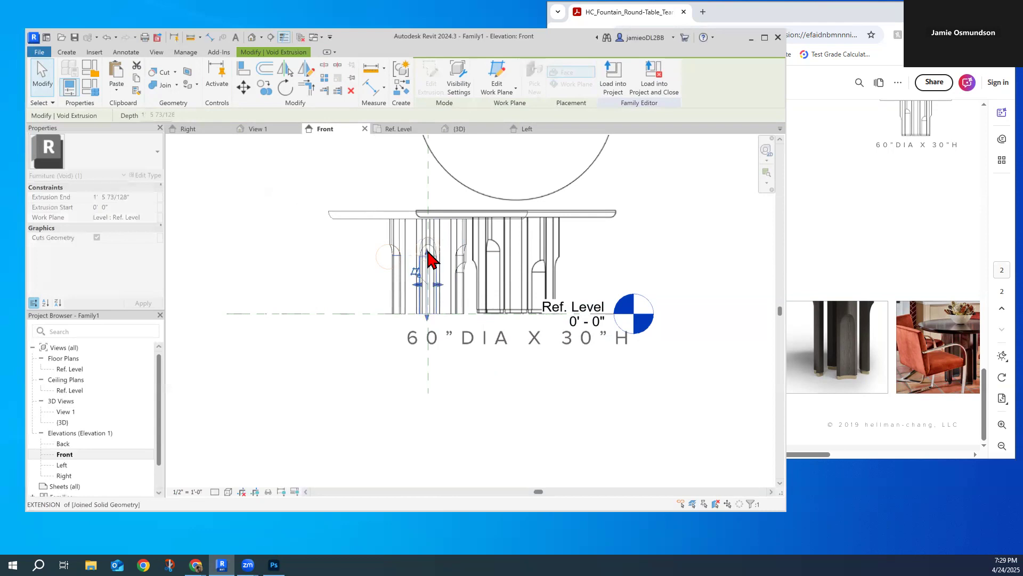
{"action": "left_click", "coordinate": [307, 292]}
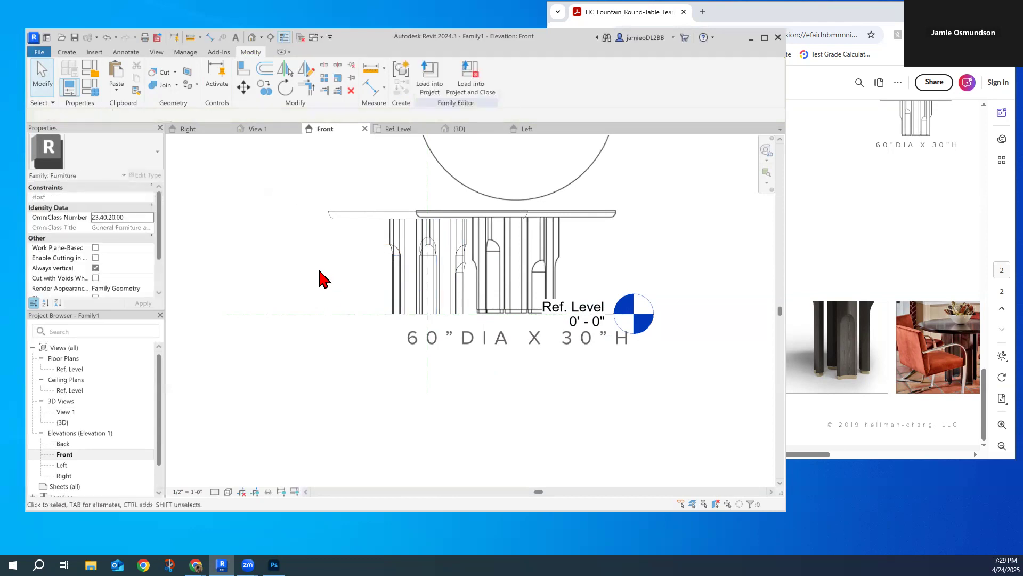
{"action": "left_click", "coordinate": [437, 282]}
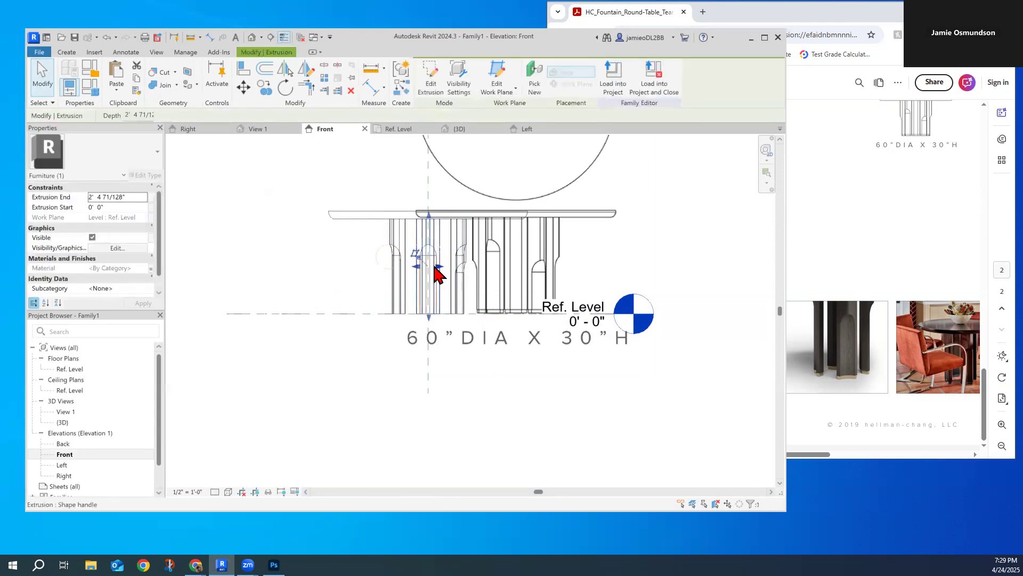
{"action": "left_click", "coordinate": [393, 373]}
{"action": "key", "text": "Escape"}
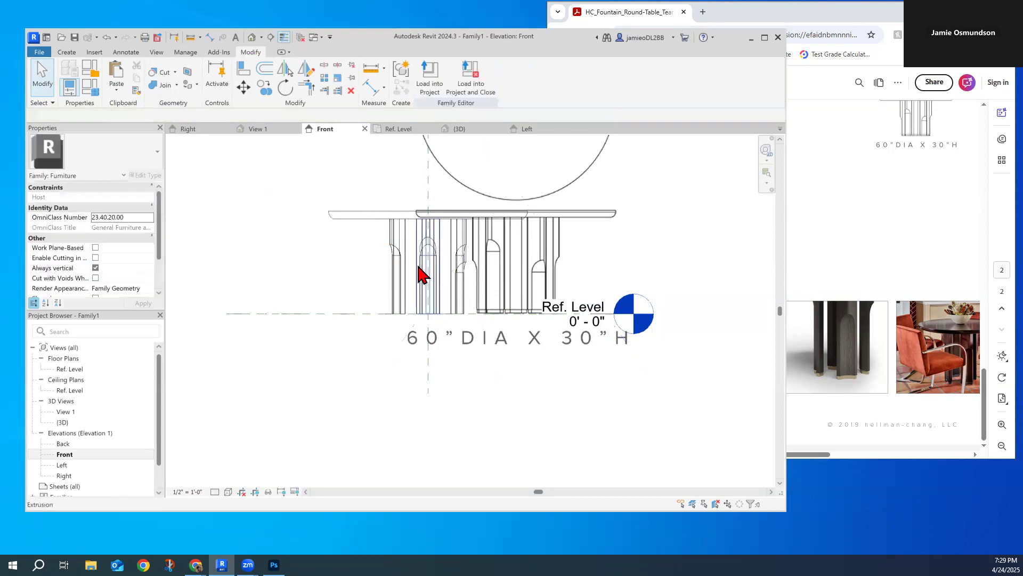
{"action": "left_click", "coordinate": [422, 276]}
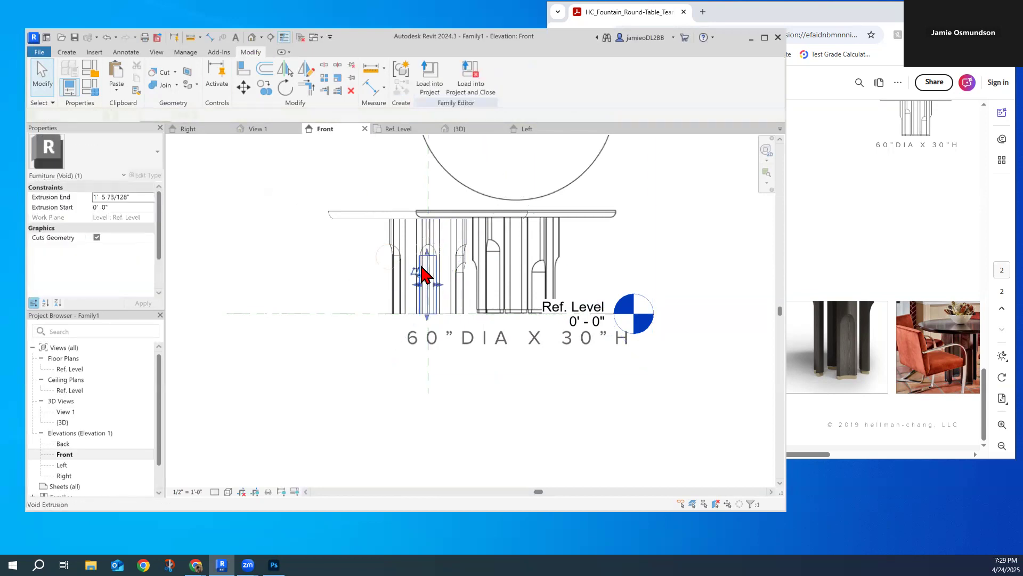
{"action": "left_click_drag", "start_coordinate": [427, 249], "coordinate": [427, 246]}
{"action": "left_click", "coordinate": [271, 279]}
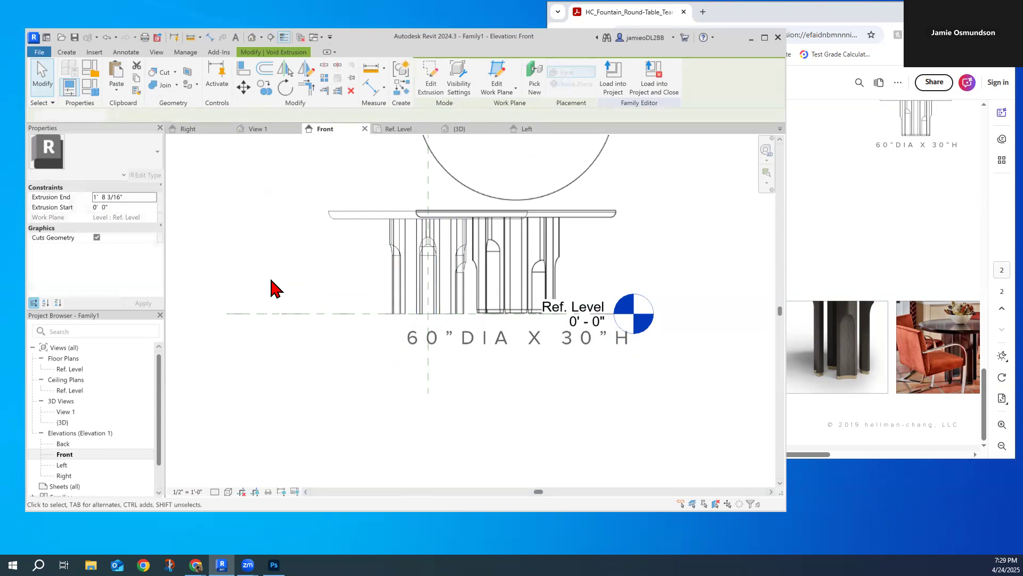
{"action": "left_click", "coordinate": [426, 255]}
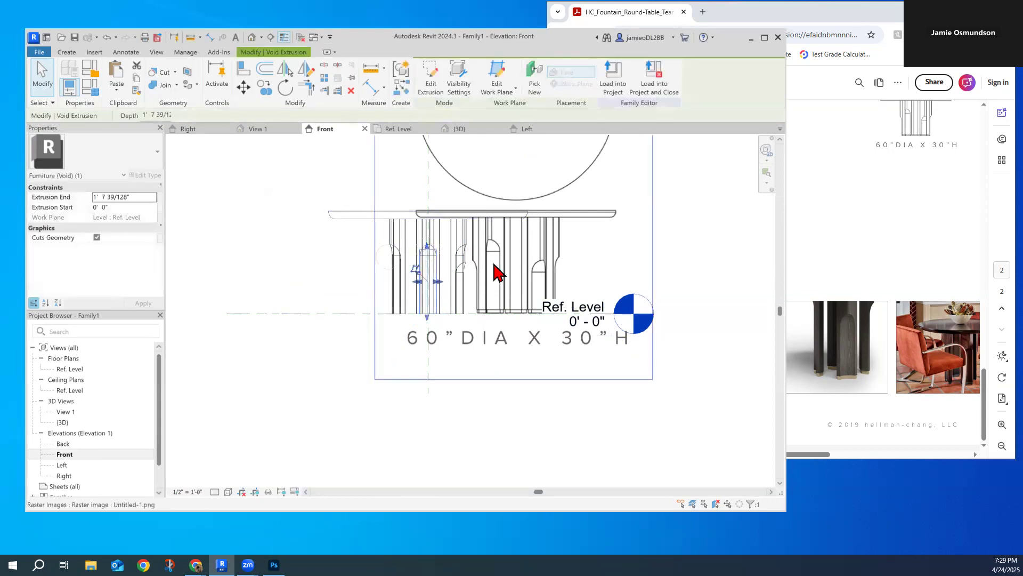
Lower the left leg's void sphere and shorten its void extrusion to about 1' 0 123/128".
{"action": "left_click", "coordinate": [378, 259]}
{"action": "key", "text": "Down"}
{"action": "key", "text": "Down"}
{"action": "key", "text": "Down"}
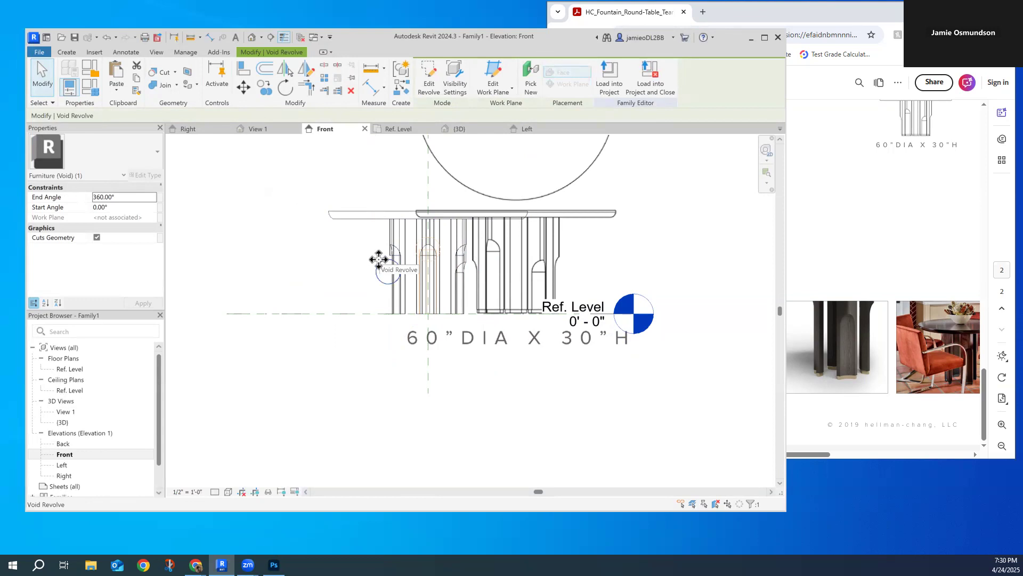
{"action": "left_click", "coordinate": [394, 250]}
{"action": "mouse_move", "coordinate": [395, 251]}
{"action": "left_mouse_down"}
{"action": "mouse_move", "coordinate": [399, 272]}
{"action": "mouse_move", "coordinate": [390, 269]}
{"action": "left_mouse_up"}
{"action": "scroll", "coordinate": [392, 275], "scroll_direction": "up", "scroll_amount": 5}
{"action": "left_click", "coordinate": [257, 368]}
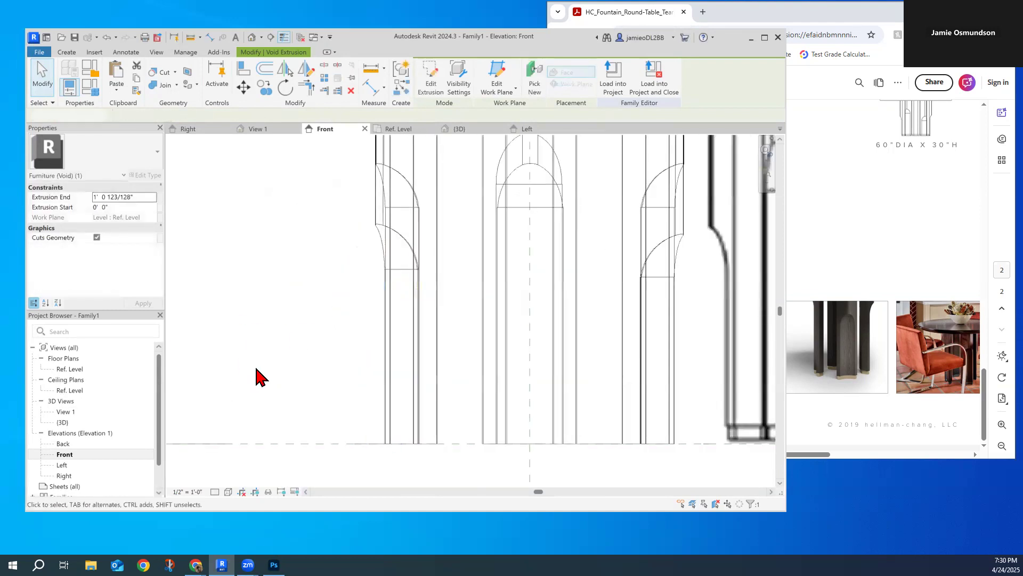
Check the leg steps in the Left and Right elevations, and set the Back elevation's visual style to Hidden Line.
{"action": "double_click", "coordinate": [62, 464]}
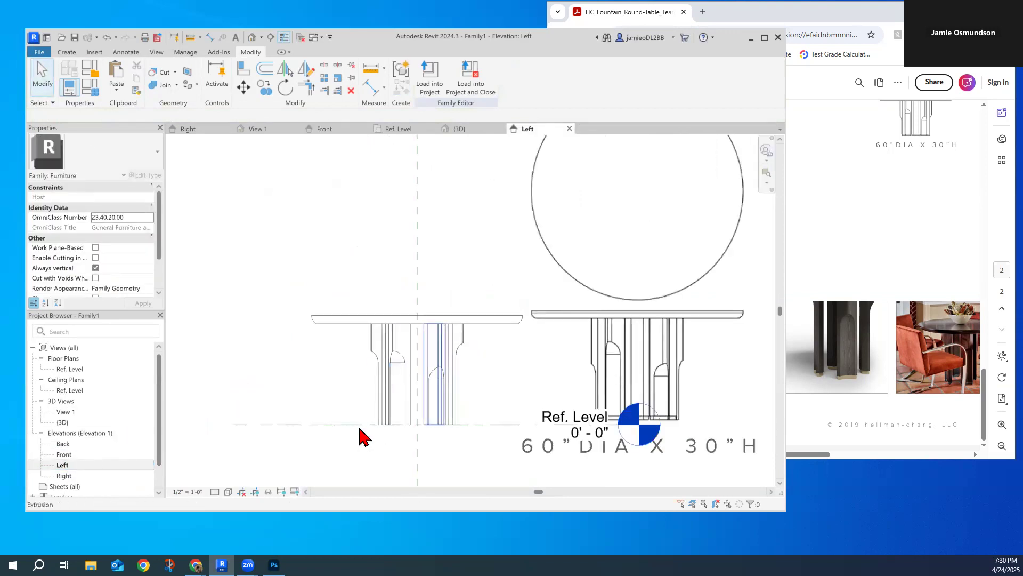
{"action": "double_click", "coordinate": [65, 475]}
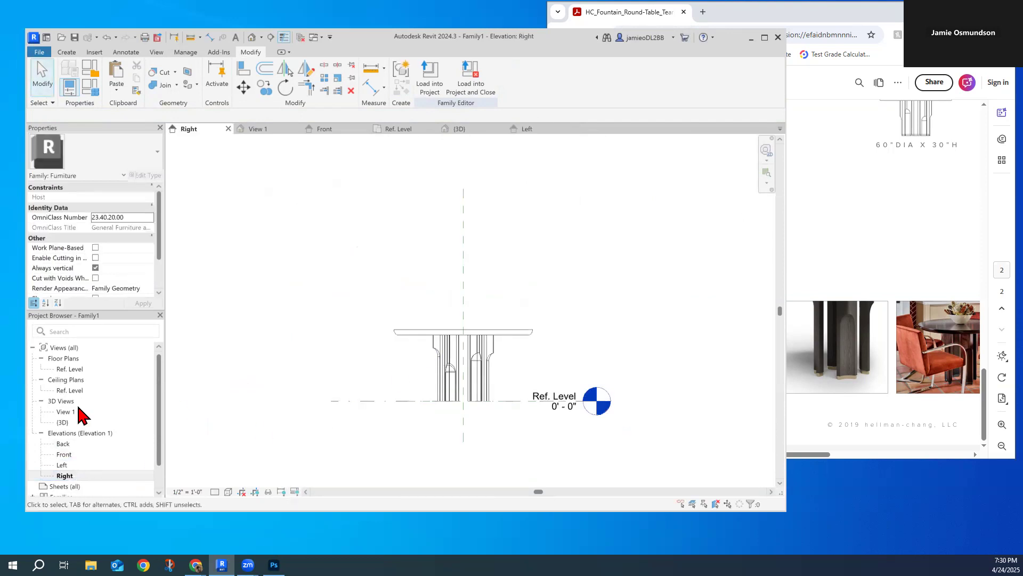
{"action": "double_click", "coordinate": [64, 443]}
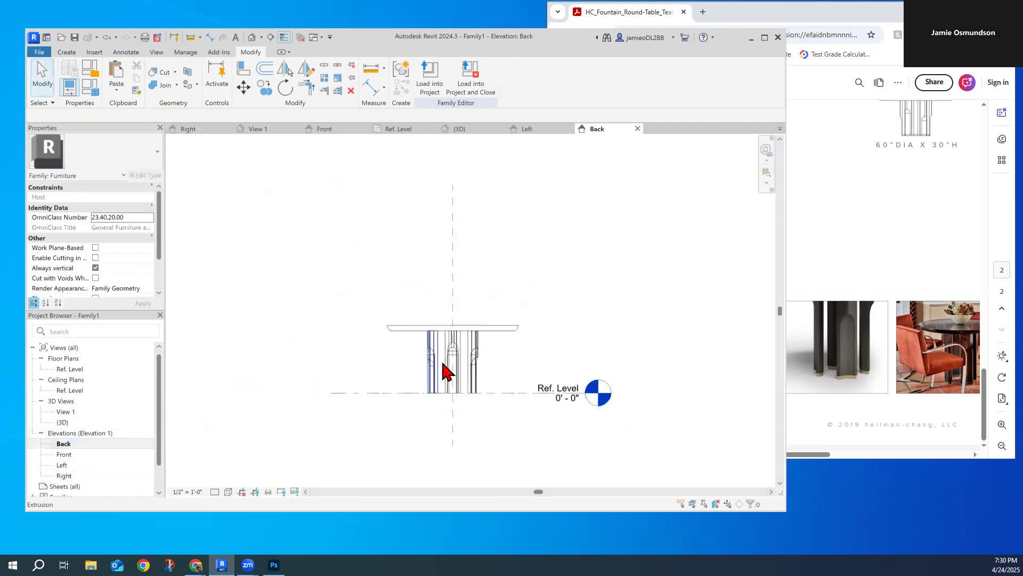
{"action": "left_click", "coordinate": [228, 491]}
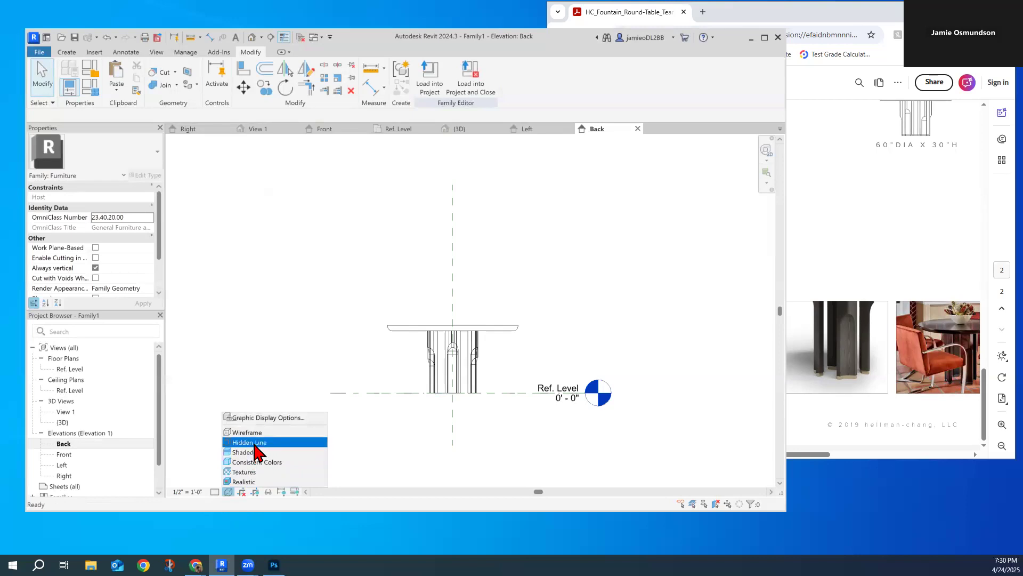
{"action": "left_click", "coordinate": [255, 443]}
{"action": "scroll", "coordinate": [493, 368], "scroll_direction": "up", "scroll_amount": 3}
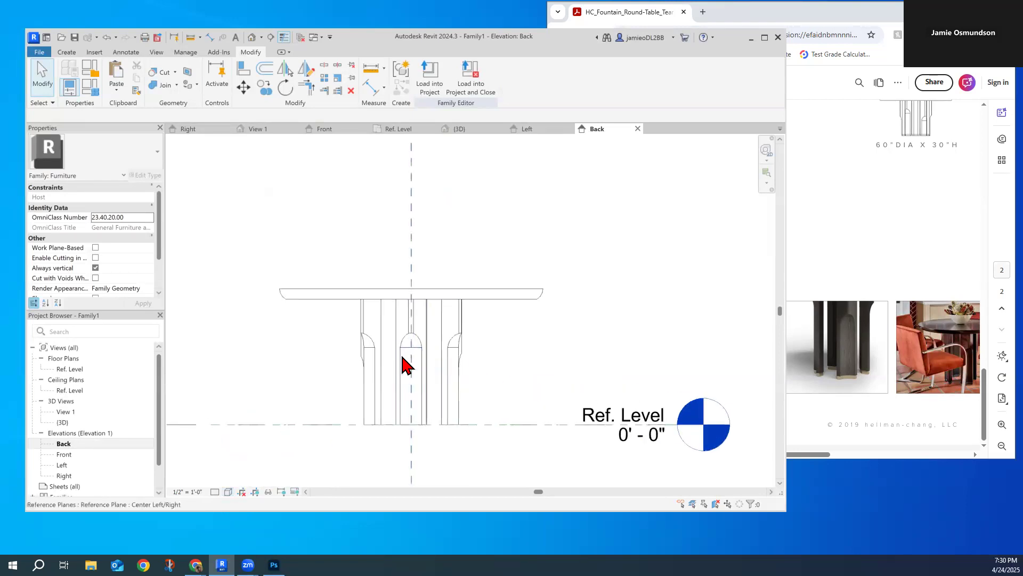
In the Back elevation, raise the left leg's void sphere and stretch its void extrusion to about 1' 8 39/64".
{"action": "left_click", "coordinate": [370, 349]}
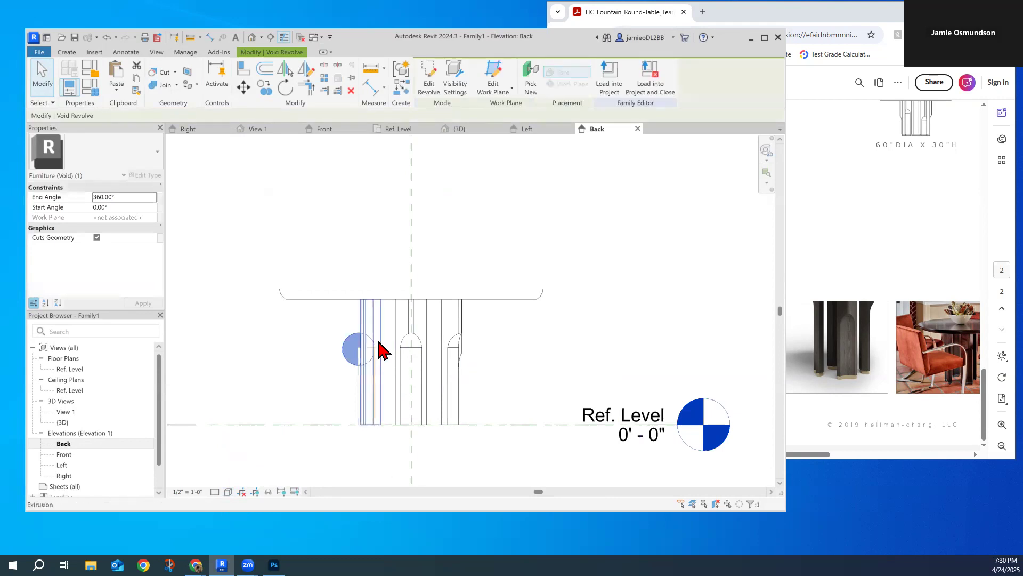
{"action": "key", "text": "Up"}
{"action": "key", "text": "Up"}
{"action": "key", "text": "Up"}
{"action": "key", "text": "Up"}
{"action": "key", "text": "Up"}
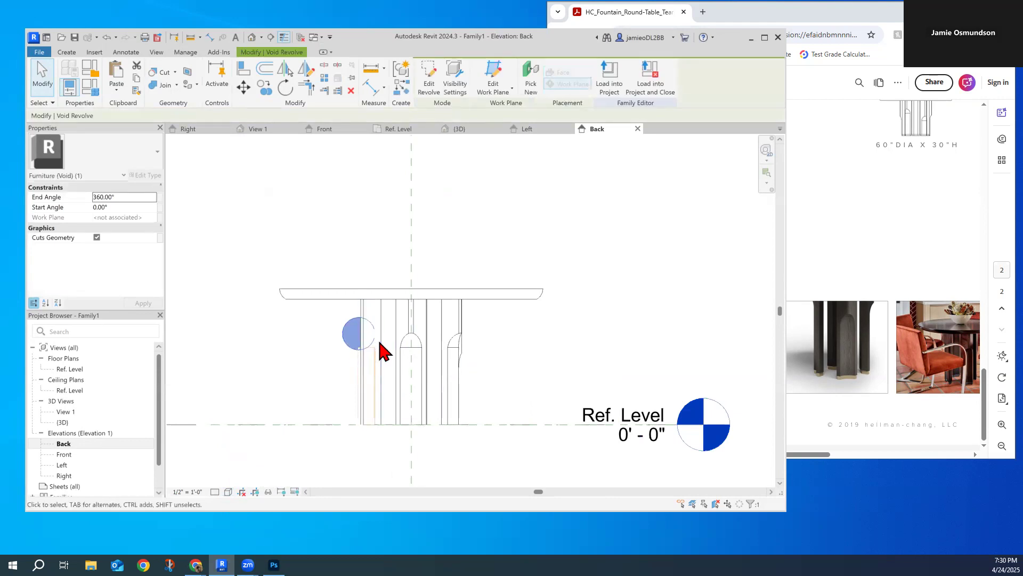
{"action": "left_click", "coordinate": [371, 358]}
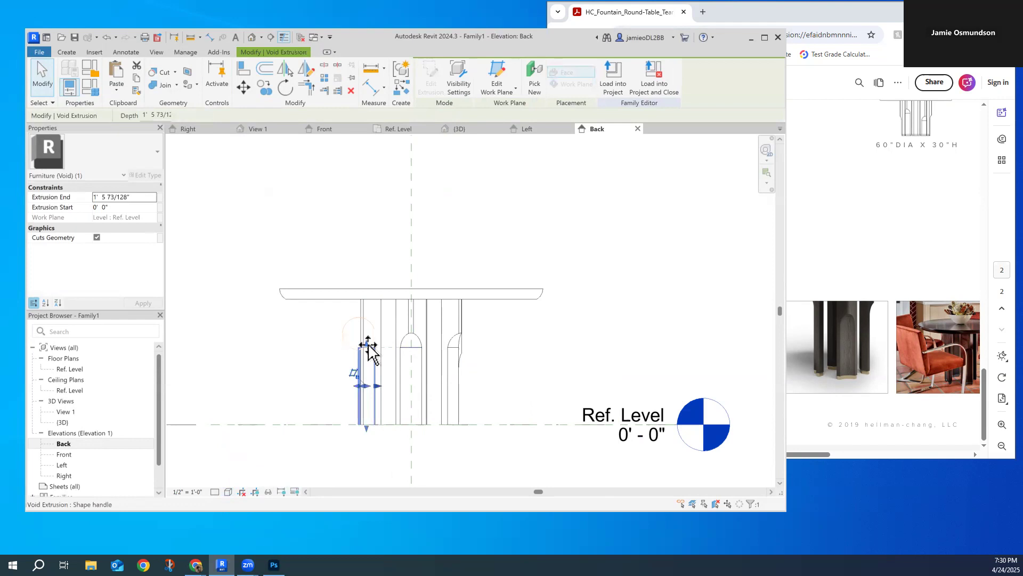
Lower the center leg's void sphere in the Back elevation and shorten its void extrusion to end inside the sphere.
{"action": "left_click", "coordinate": [418, 354]}
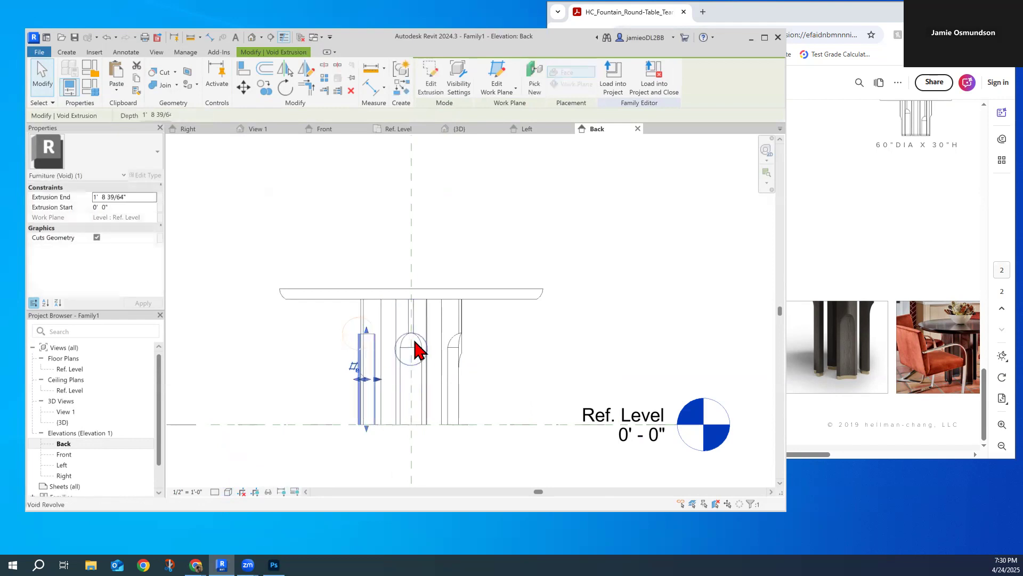
{"action": "key", "text": "Down"}
{"action": "key", "text": "Down"}
{"action": "key", "text": "Down"}
{"action": "key", "text": "Down"}
{"action": "key", "text": "Down"}
{"action": "key", "text": "Down"}
{"action": "key", "text": "Down"}
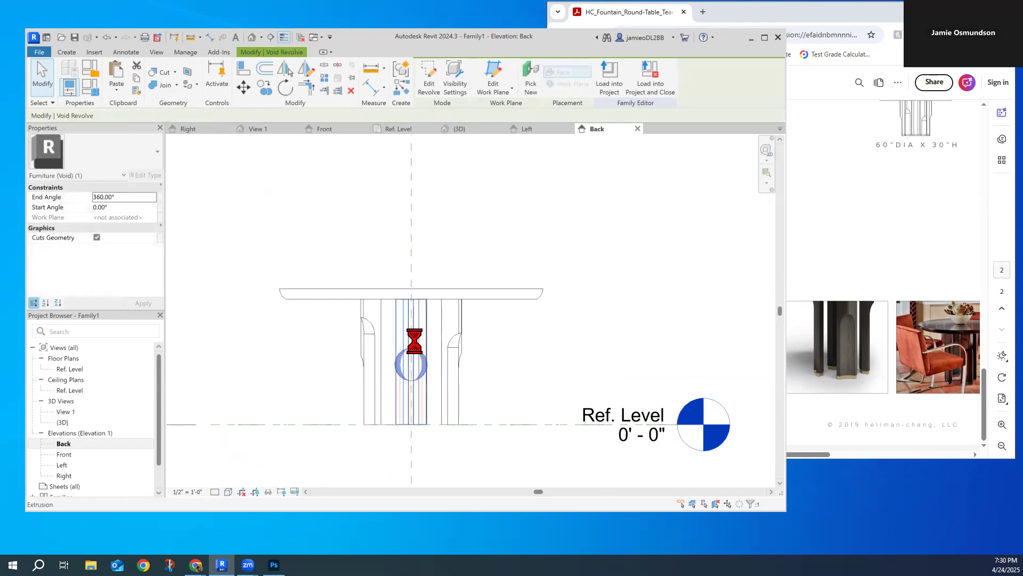
{"action": "key", "text": "Down"}
{"action": "key", "text": "Down"}
{"action": "left_click", "coordinate": [421, 379]}
{"action": "mouse_move", "coordinate": [421, 379]}
{"action": "left_mouse_down"}
{"action": "mouse_move", "coordinate": [407, 343]}
{"action": "mouse_move", "coordinate": [417, 393]}
{"action": "left_mouse_up"}
{"action": "left_click", "coordinate": [522, 393]}
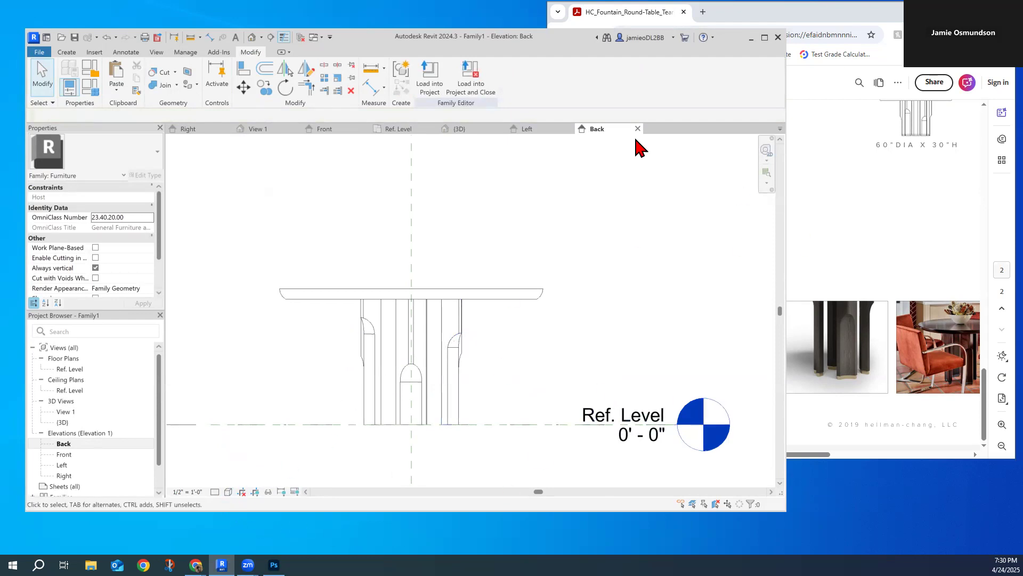
Examine the staggered leg steps all around the table in 3D View 1, ending at the back side.
{"action": "double_click", "coordinate": [64, 411]}
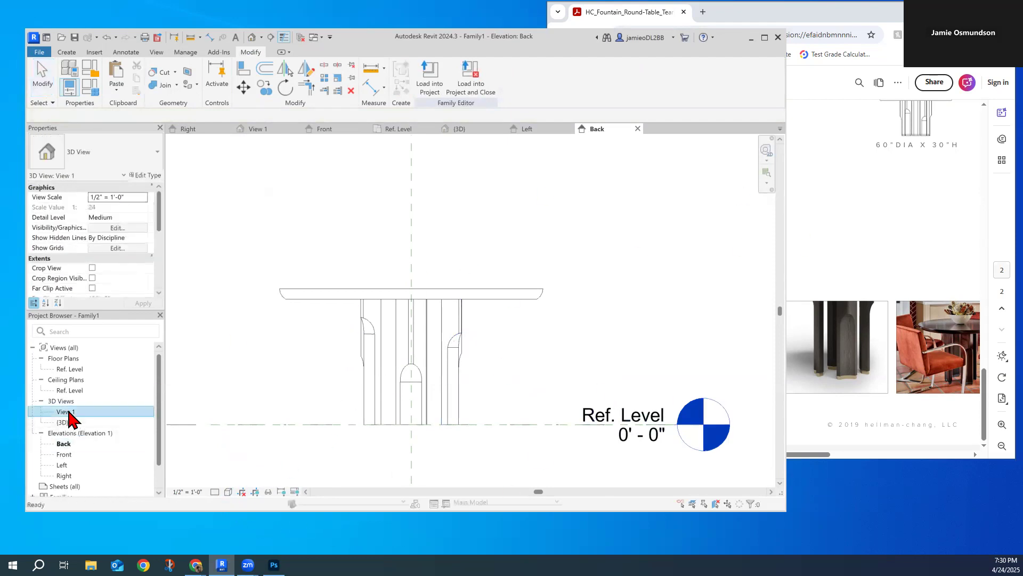
{"action": "left_click", "coordinate": [762, 169]}
{"action": "left_click", "coordinate": [762, 165]}
{"action": "left_click", "coordinate": [762, 165]}
{"action": "left_click", "coordinate": [762, 164]}
{"action": "left_click", "coordinate": [762, 166]}
{"action": "left_click_drag", "start_coordinate": [745, 173], "coordinate": [688, 190]}
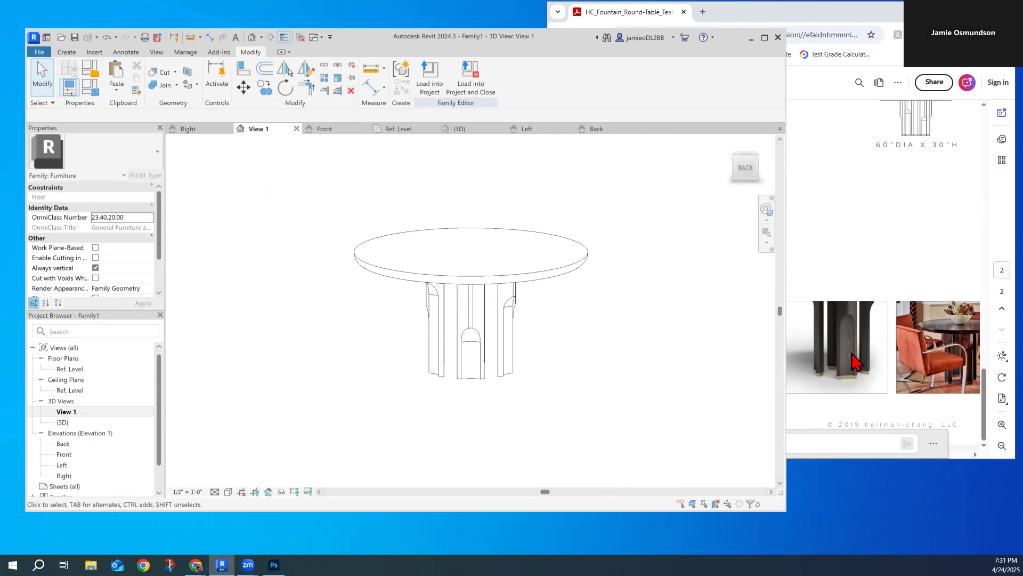
In the Ref. Level plan, start an extrusion and sketch foot outline lines offset 1/4" inward from the front leg's edges.
{"action": "double_click", "coordinate": [69, 369]}
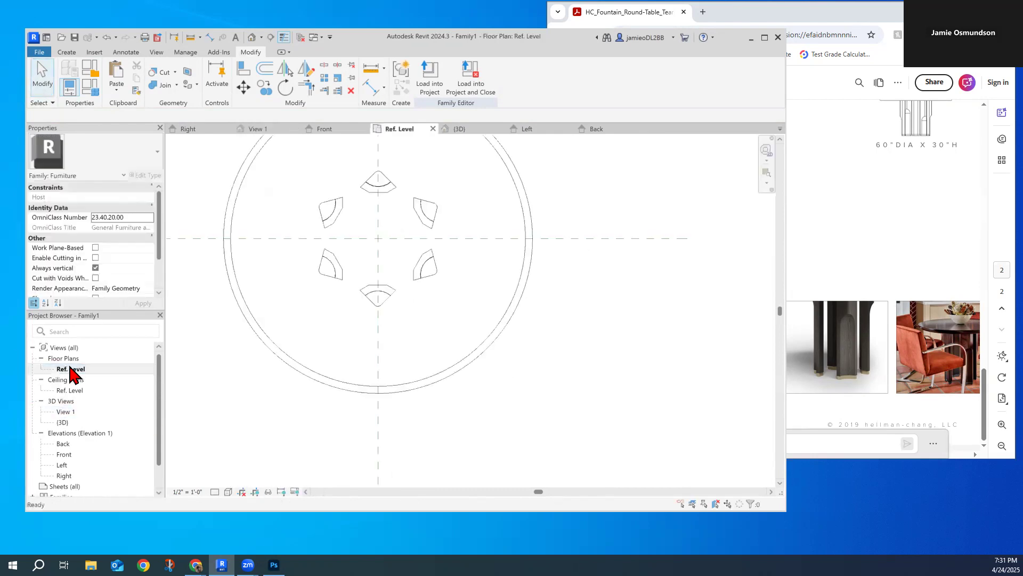
{"action": "scroll", "coordinate": [362, 272], "scroll_direction": "up", "scroll_amount": 5}
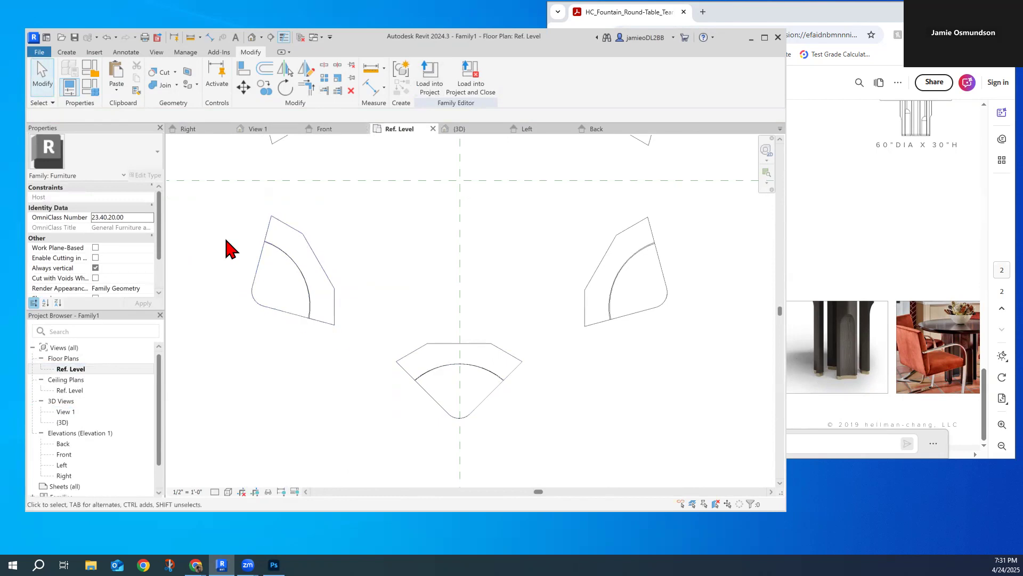
{"action": "left_click", "coordinate": [66, 51]}
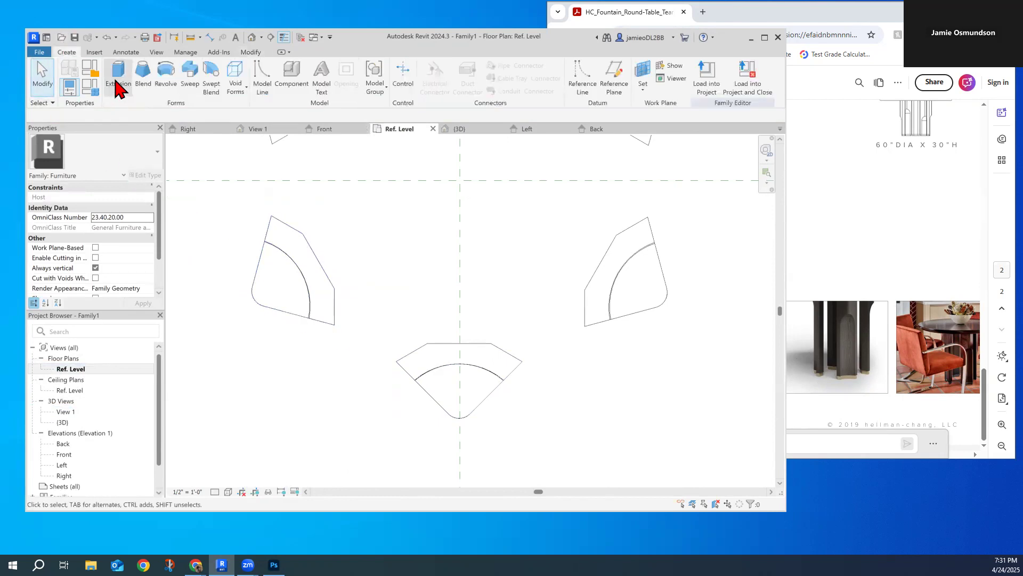
{"action": "left_click", "coordinate": [115, 81]}
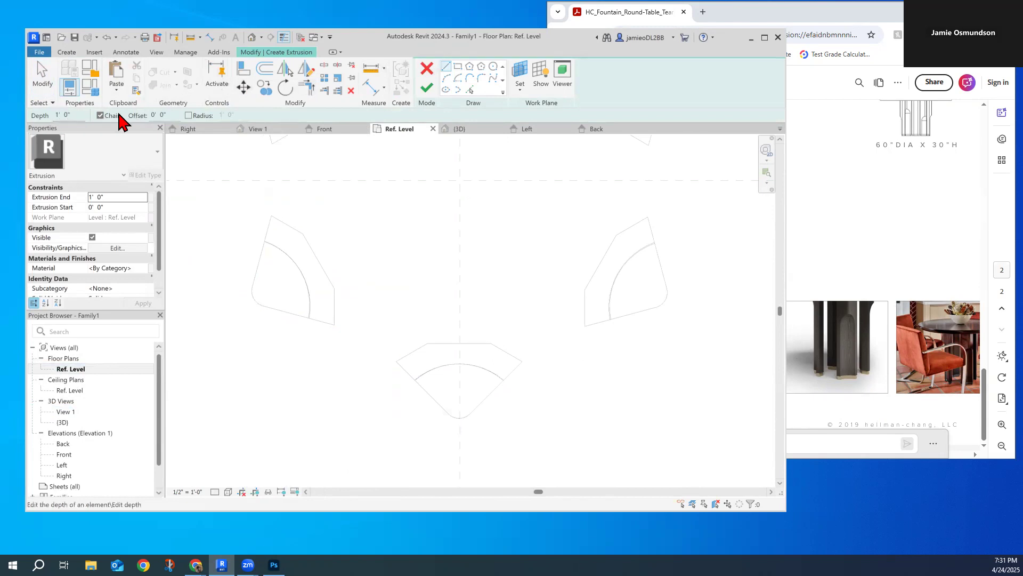
{"action": "left_click_drag", "start_coordinate": [167, 114], "coordinate": [137, 114]}
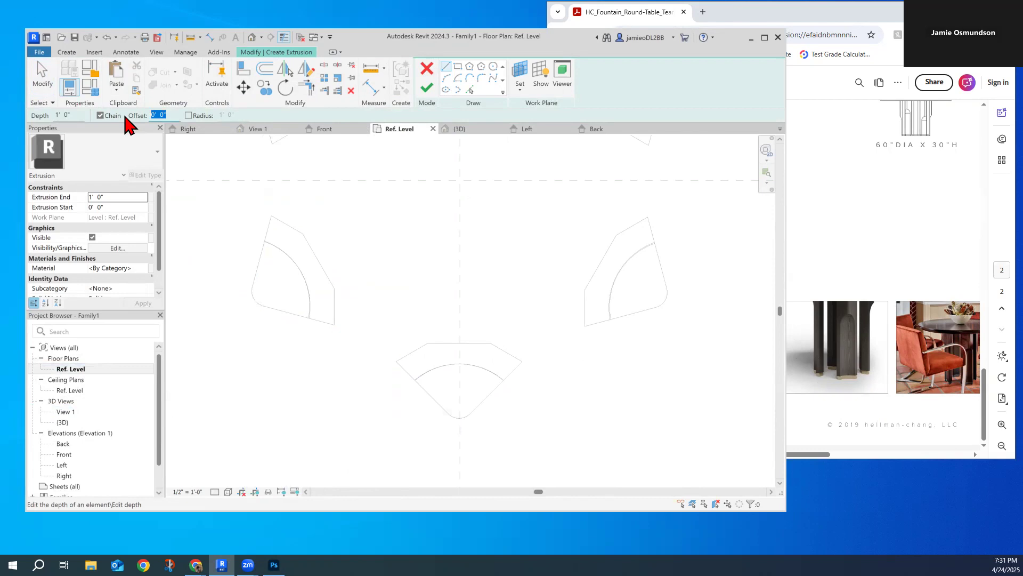
{"action": "key", "text": "BackSpace"}
{"action": "type", "text": "25"}
{"action": "left_click", "coordinate": [470, 89]}
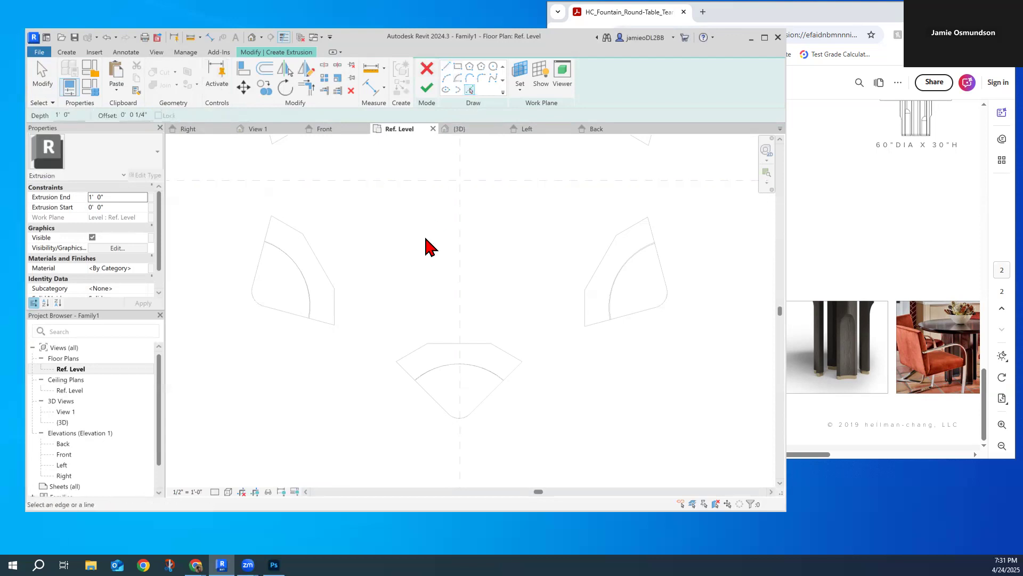
{"action": "left_click", "coordinate": [414, 354]}
{"action": "left_click", "coordinate": [457, 346]}
{"action": "left_click", "coordinate": [505, 362]}
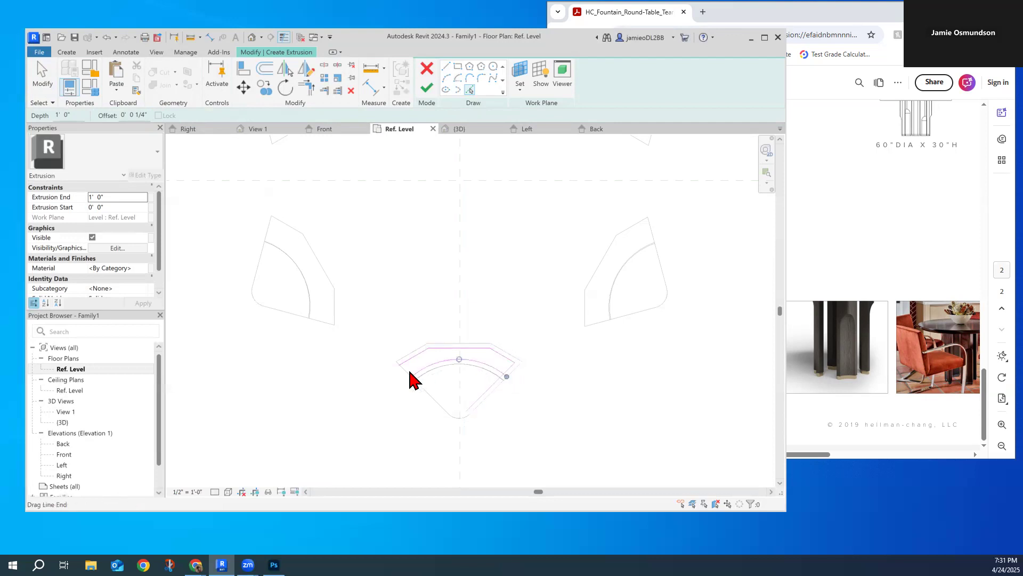
Trim the offset lines and arc to corners so they form a closed foot profile, and finish the extrusion.
{"action": "scroll", "coordinate": [407, 377], "scroll_direction": "up", "scroll_amount": 4}
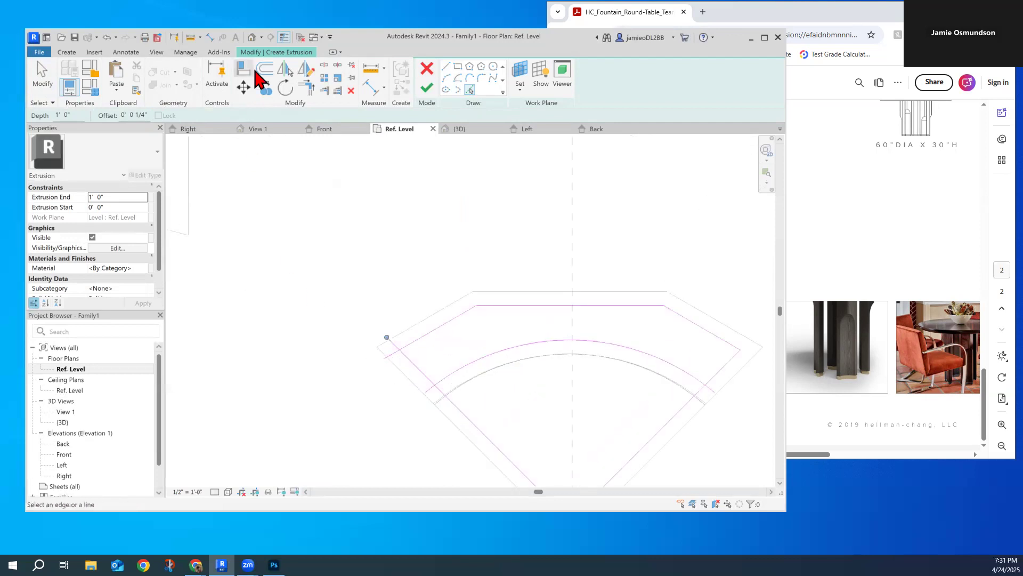
{"action": "left_click", "coordinate": [306, 87]}
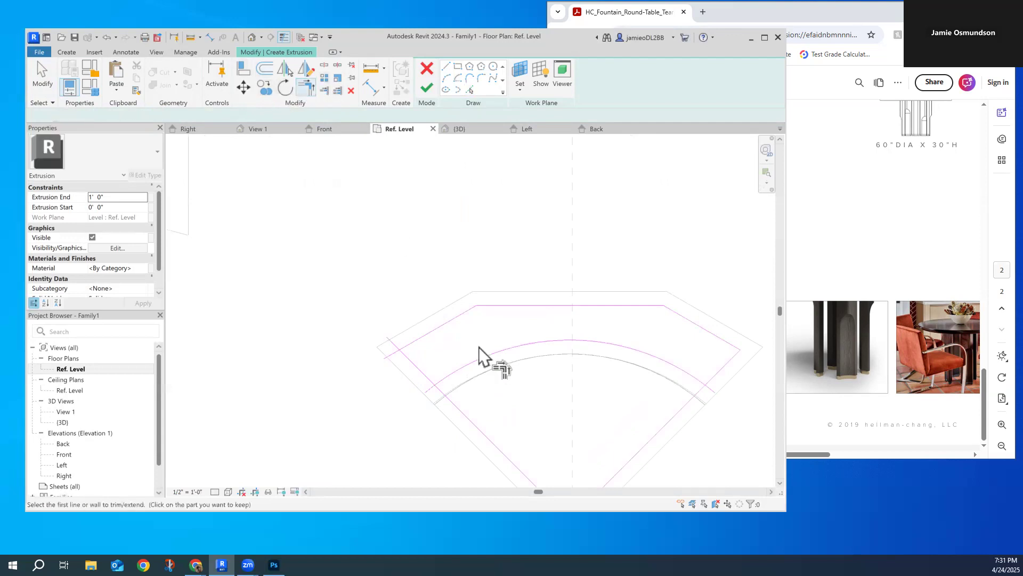
{"action": "left_click", "coordinate": [421, 349]}
{"action": "left_click", "coordinate": [417, 377]}
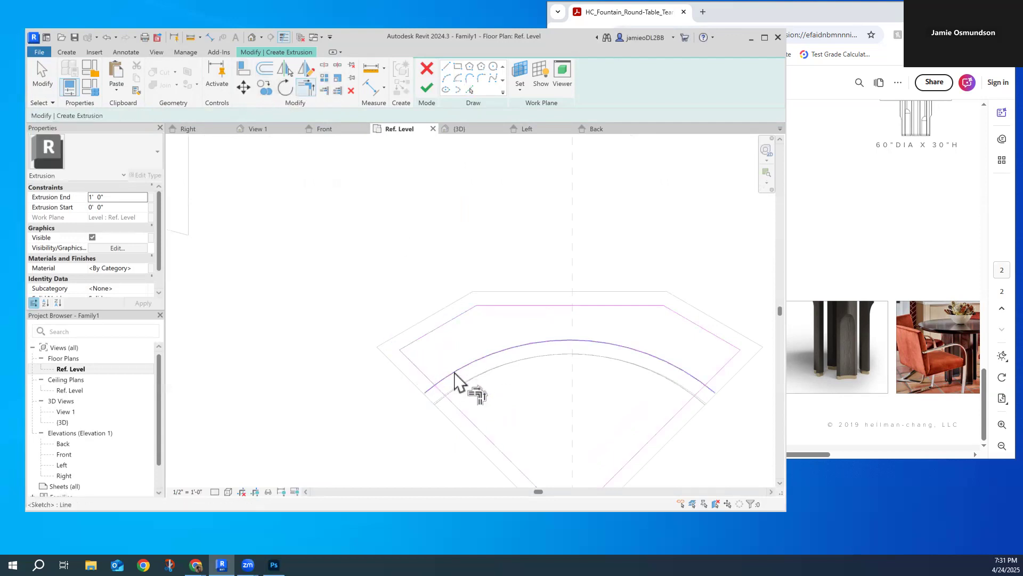
{"action": "left_click", "coordinate": [421, 377]}
{"action": "left_click", "coordinate": [697, 326]}
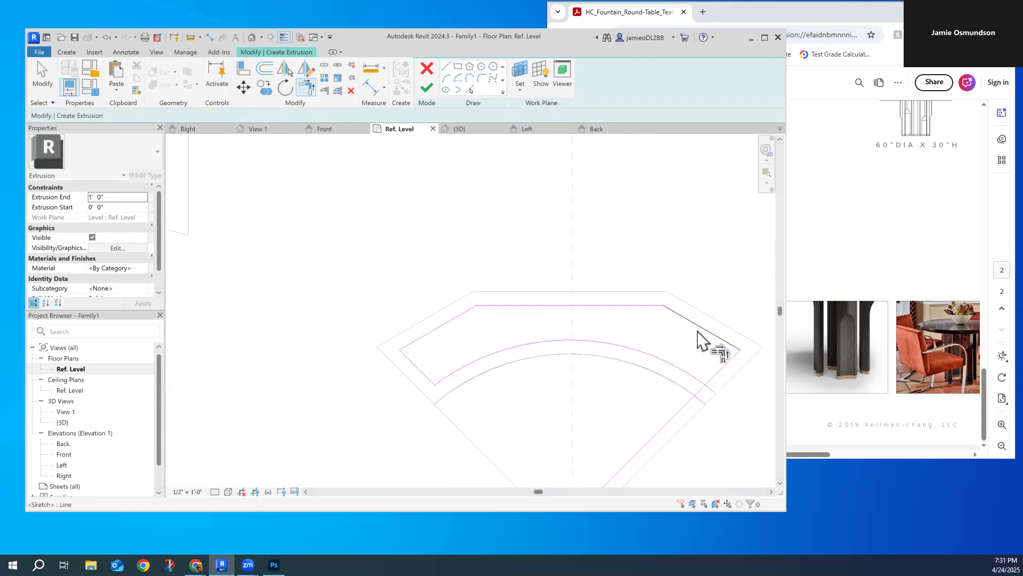
{"action": "left_click", "coordinate": [724, 365]}
{"action": "left_click", "coordinate": [693, 375]}
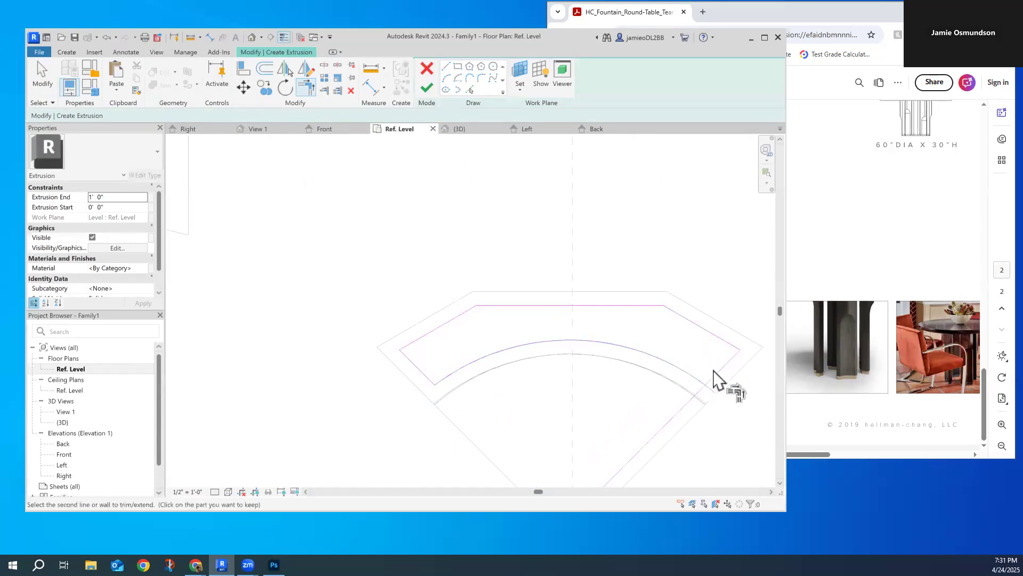
{"action": "left_click", "coordinate": [717, 371]}
{"action": "scroll", "coordinate": [674, 372], "scroll_direction": "down", "scroll_amount": 3}
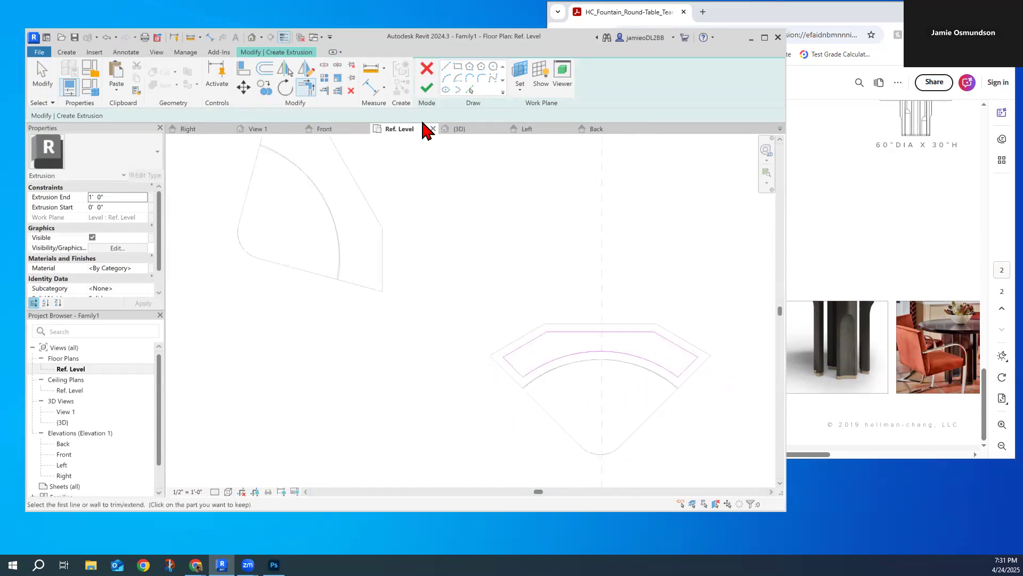
{"action": "left_click", "coordinate": [426, 91]}
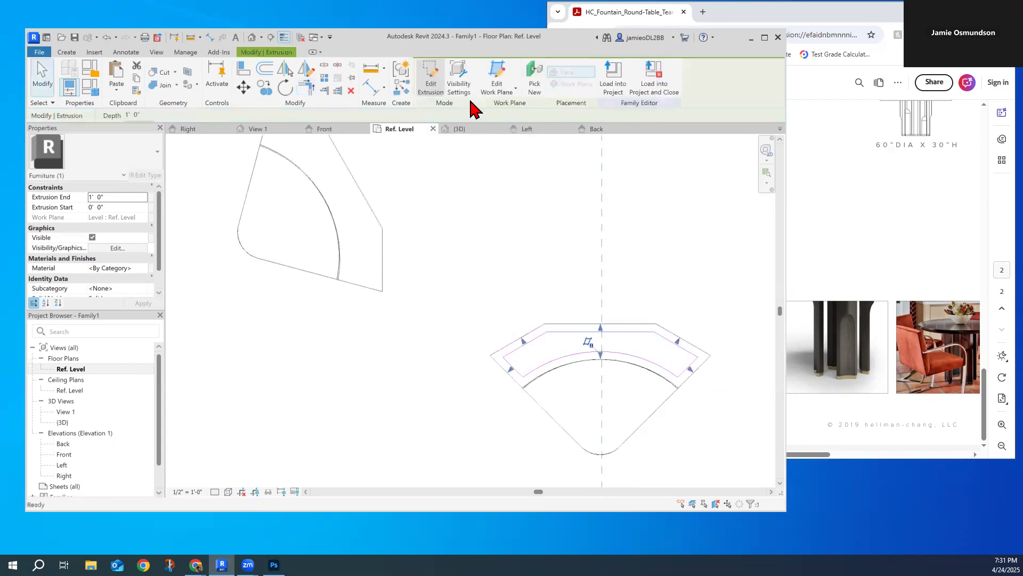
Associate the foot extrusion's material with a new type family parameter named Brass Feet.
{"action": "left_click", "coordinate": [154, 268]}
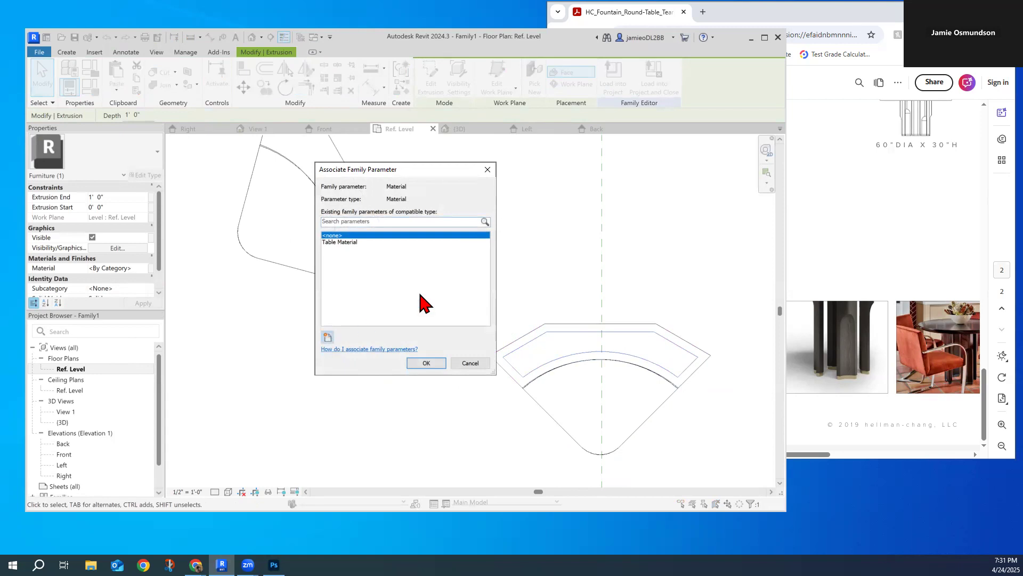
{"action": "left_click", "coordinate": [328, 337]}
{"action": "type", "text": "Brass Feet"}
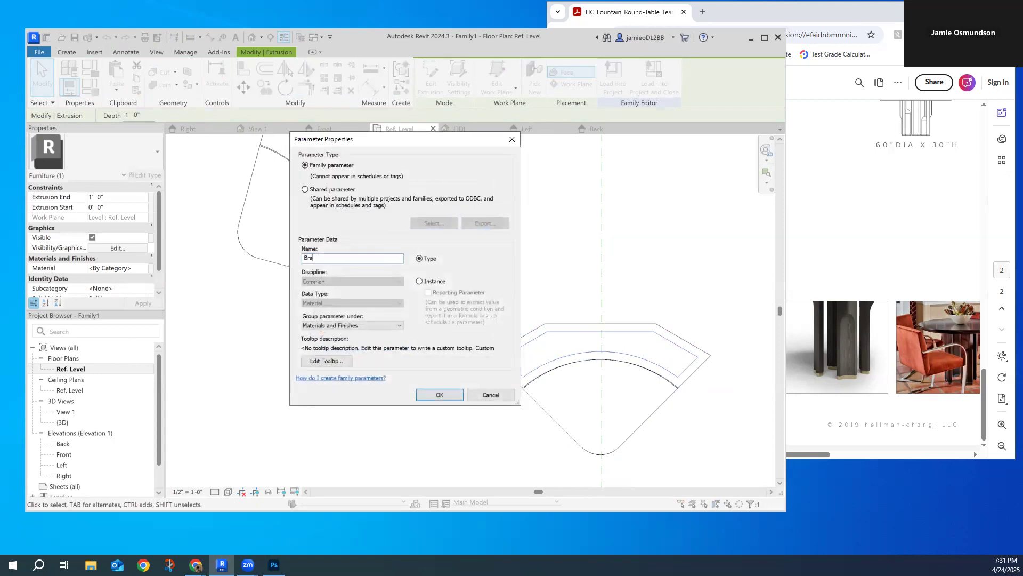
{"action": "left_click", "coordinate": [446, 395]}
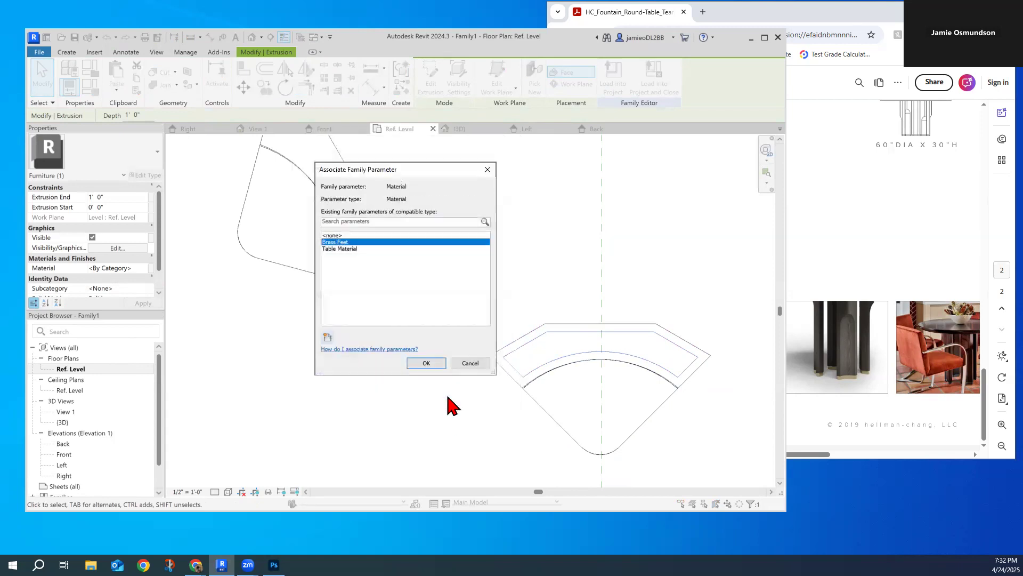
{"action": "left_click", "coordinate": [425, 363]}
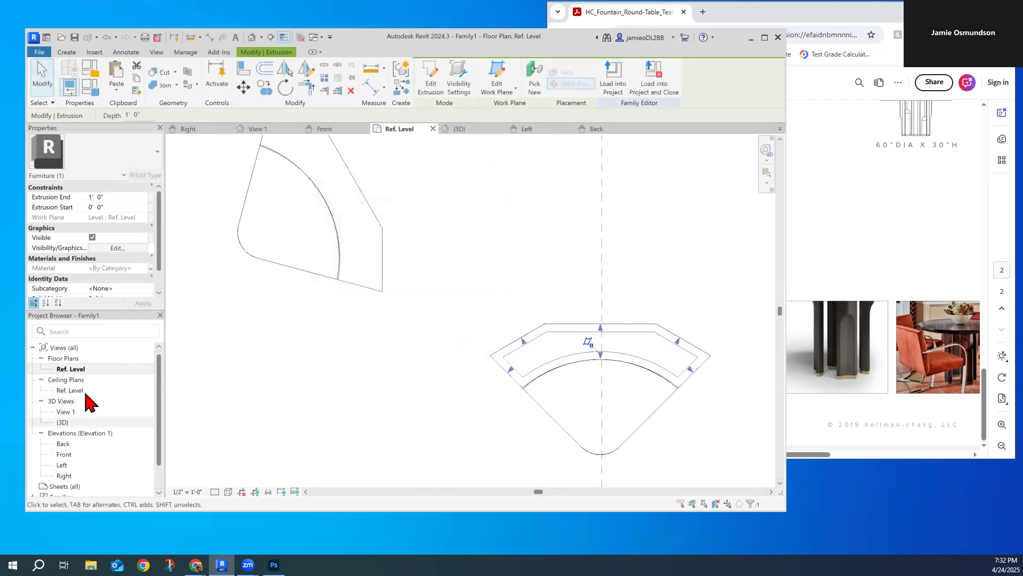
In the Front elevation, shorten the foot extrusion to about 1 15/256" and raise the front leg's base to the foot's top.
{"action": "double_click", "coordinate": [86, 454]}
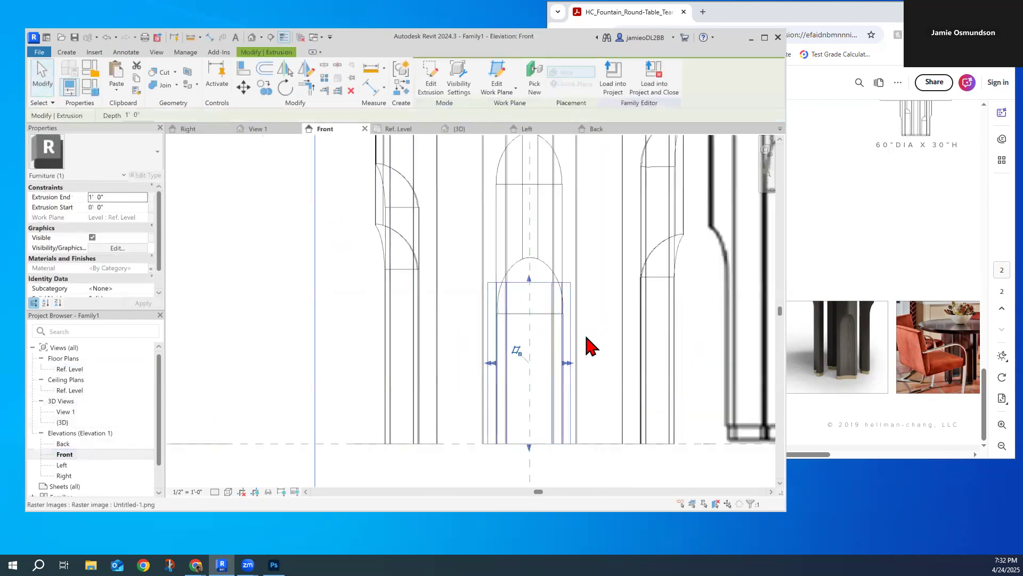
{"action": "mouse_move", "coordinate": [534, 286]}
{"action": "left_mouse_down"}
{"action": "mouse_move", "coordinate": [531, 423]}
{"action": "mouse_move", "coordinate": [541, 430]}
{"action": "left_mouse_up"}
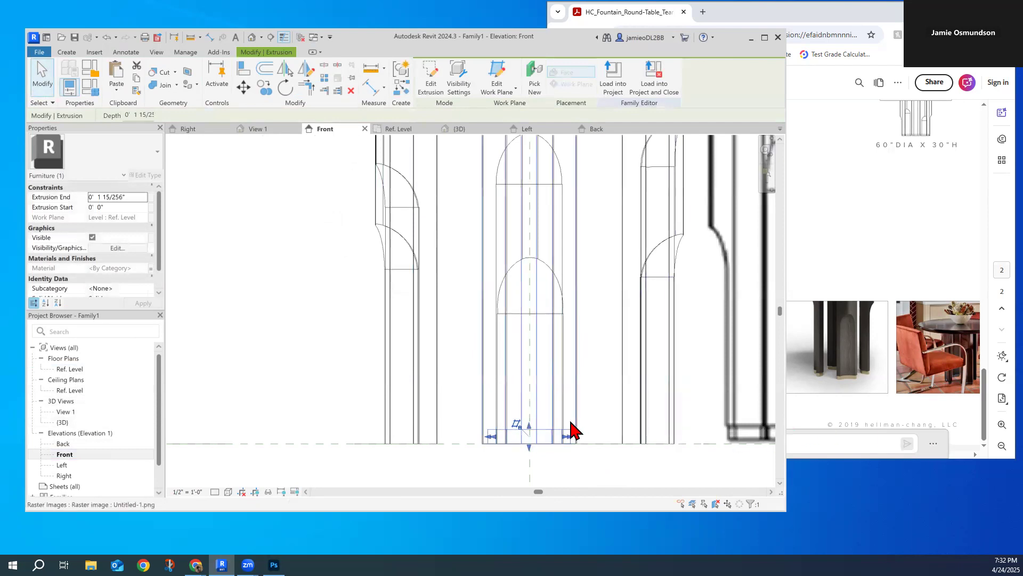
{"action": "key", "text": "ctrl+z"}
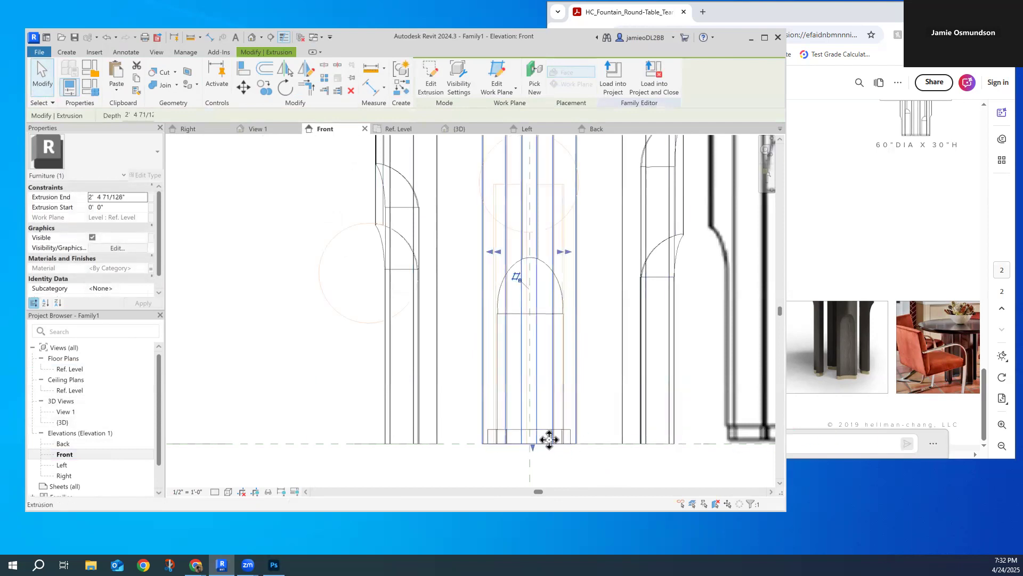
{"action": "mouse_move", "coordinate": [532, 452]}
{"action": "left_mouse_down"}
{"action": "mouse_move", "coordinate": [530, 430]}
{"action": "mouse_move", "coordinate": [570, 431]}
{"action": "mouse_move", "coordinate": [528, 438]}
{"action": "left_mouse_up"}
{"action": "key", "text": "ctrl+z"}
{"action": "scroll", "coordinate": [581, 450], "scroll_direction": "up", "scroll_amount": 3}
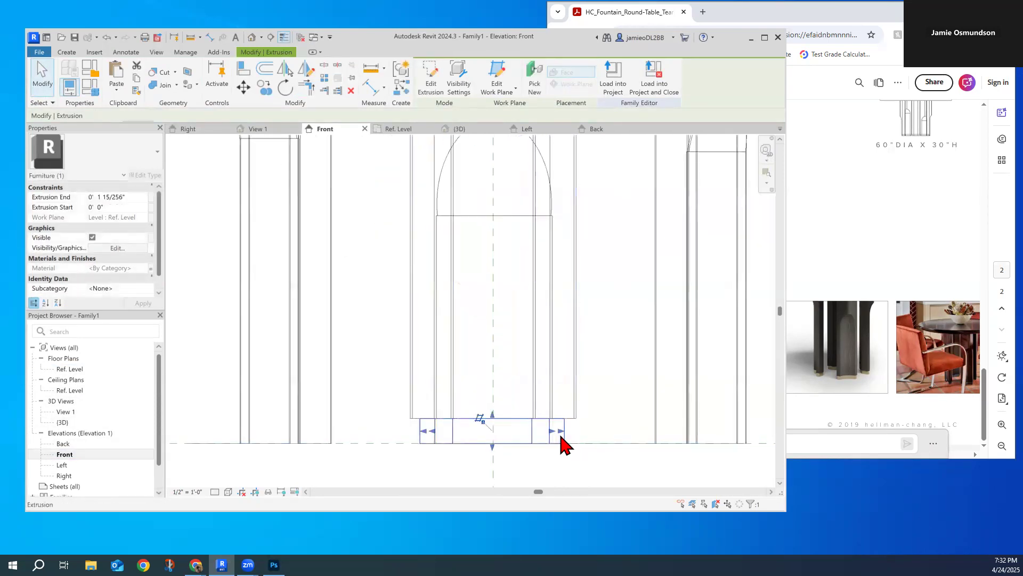
{"action": "scroll", "coordinate": [587, 434], "scroll_direction": "down", "scroll_amount": 3}
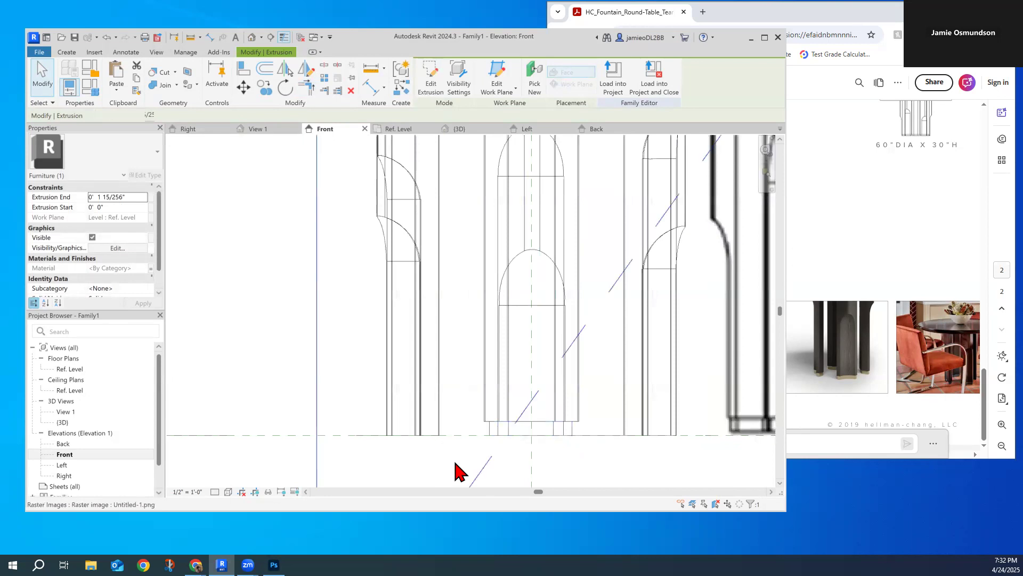
{"action": "left_click", "coordinate": [459, 471]}
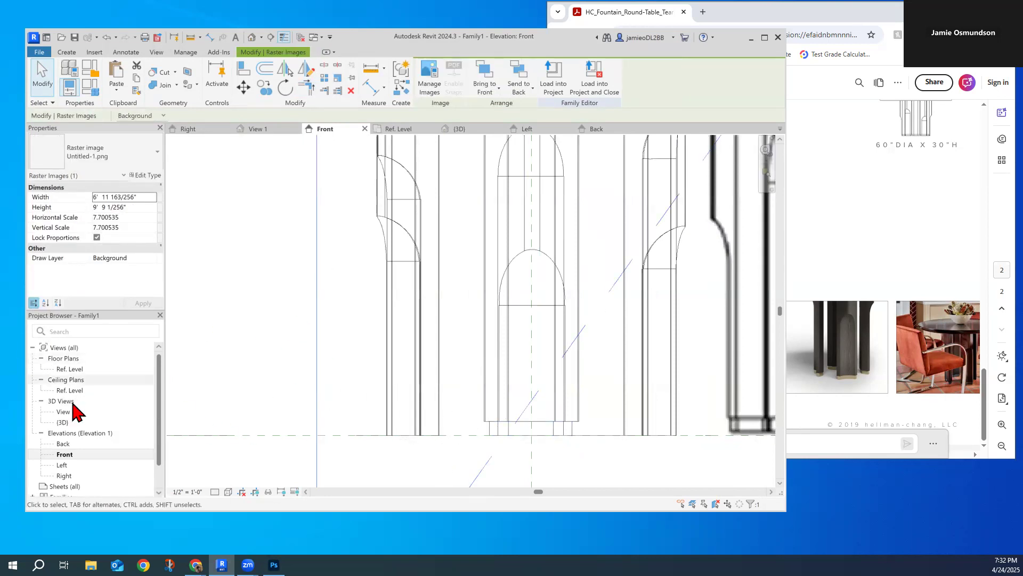
Return to the Ref. Level plan, start saving the family, and name it Fountain Round Table 60" after the reference sheet's title.
{"action": "double_click", "coordinate": [71, 370]}
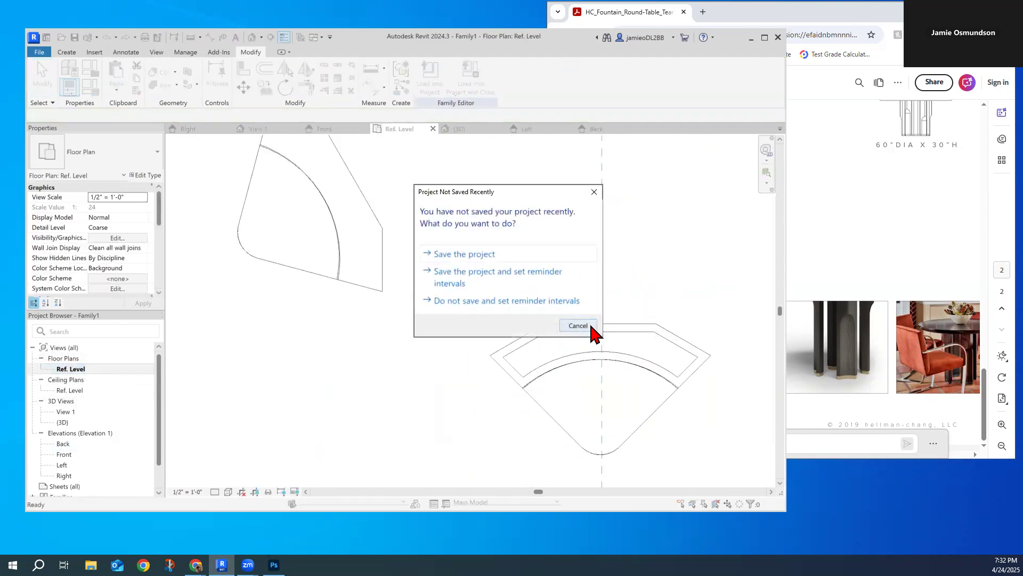
{"action": "left_click", "coordinate": [472, 255]}
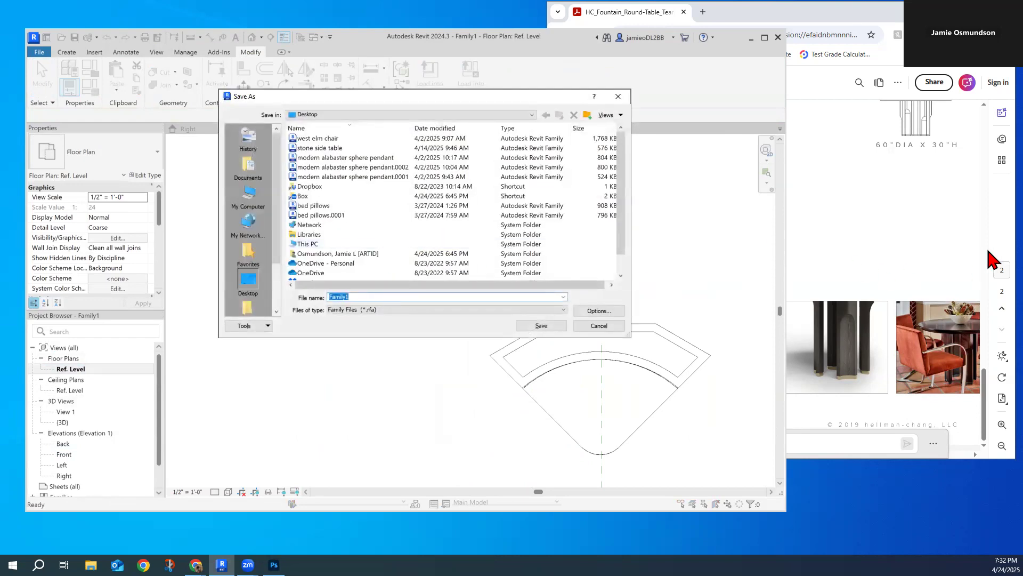
{"action": "left_click", "coordinate": [852, 251]}
{"action": "scroll", "coordinate": [836, 245], "scroll_direction": "up", "scroll_amount": 10}
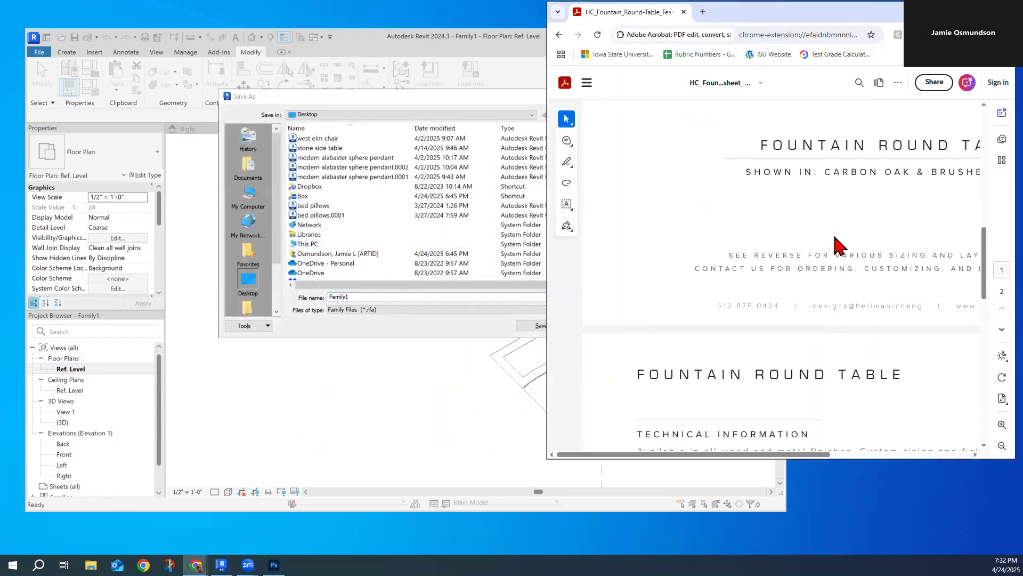
{"action": "left_click", "coordinate": [377, 294]}
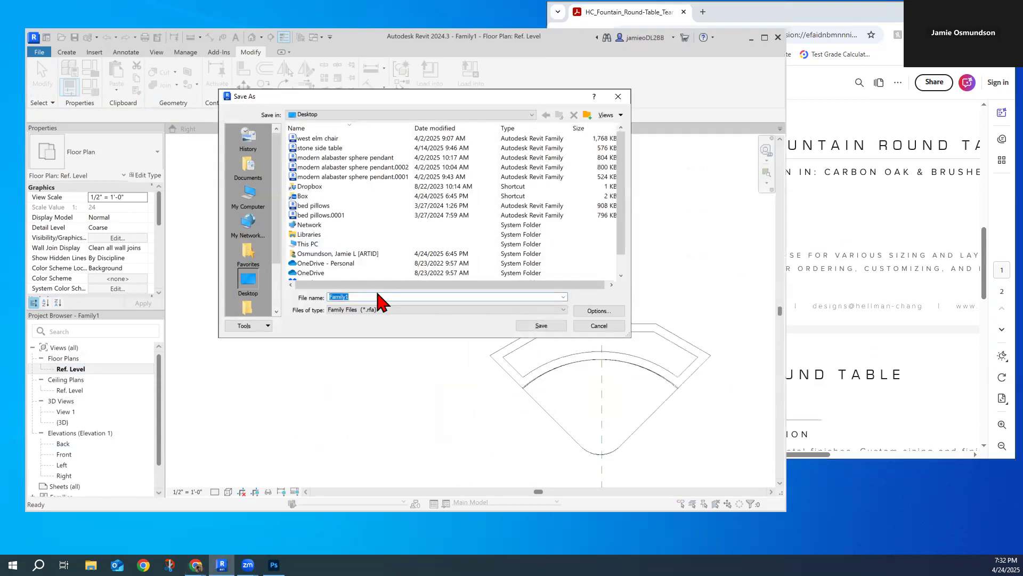
{"action": "type", "text": "Fountain Round Table 60\""}
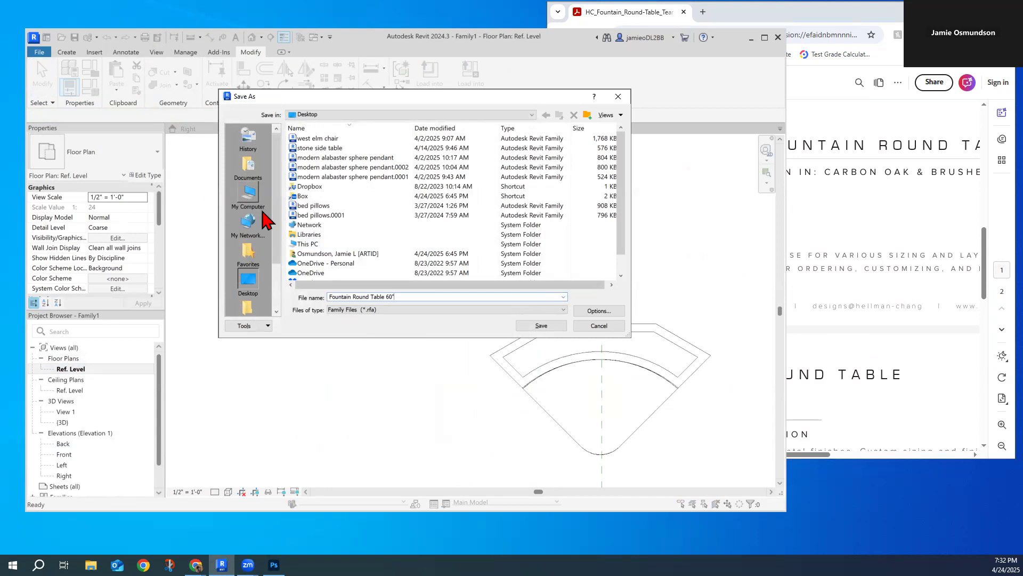
Browse to the Revit Family Files folder in Box as the save location for the family.
{"action": "scroll", "coordinate": [249, 288], "scroll_direction": "down", "scroll_amount": 2}
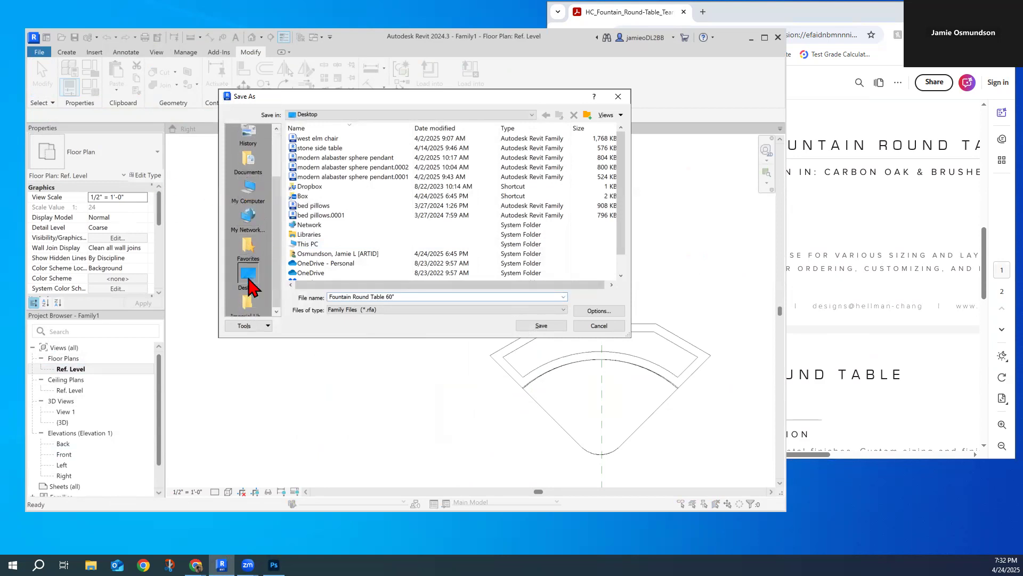
{"action": "scroll", "coordinate": [252, 195], "scroll_direction": "up", "scroll_amount": 2}
{"action": "left_click", "coordinate": [328, 113]}
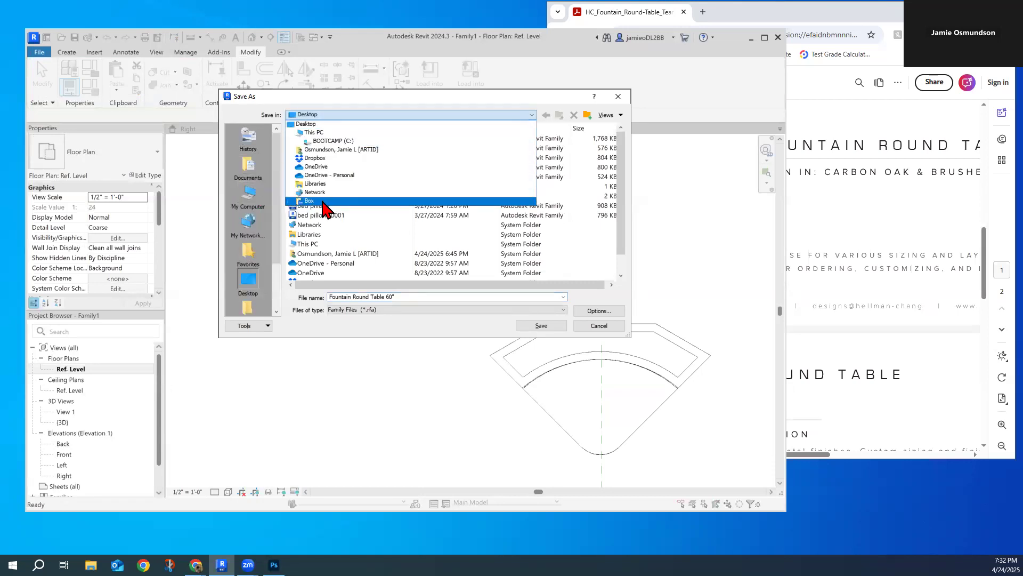
{"action": "left_click", "coordinate": [321, 203]}
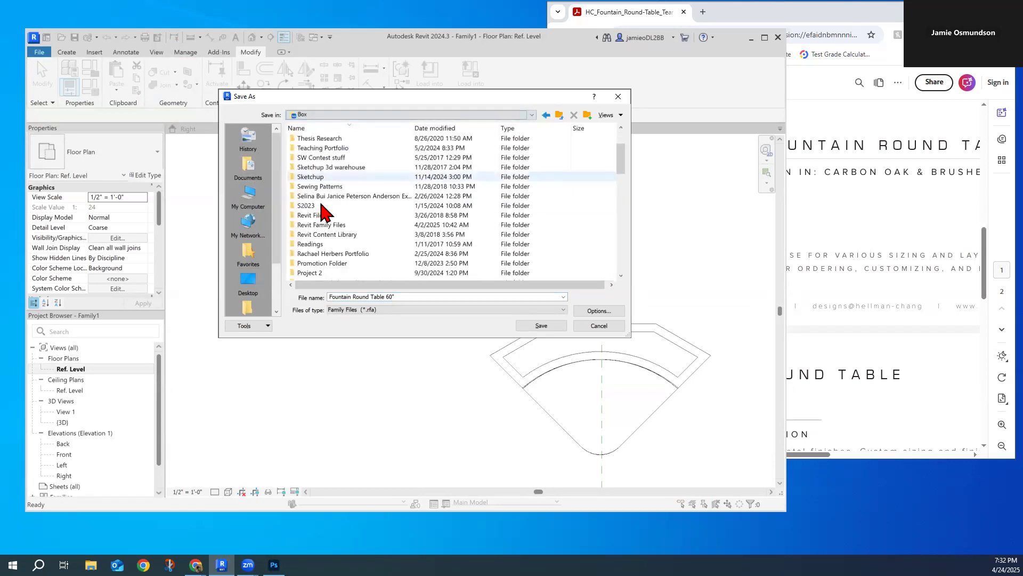
{"action": "scroll", "coordinate": [322, 211], "scroll_direction": "down", "scroll_amount": 3}
{"action": "double_click", "coordinate": [319, 201]}
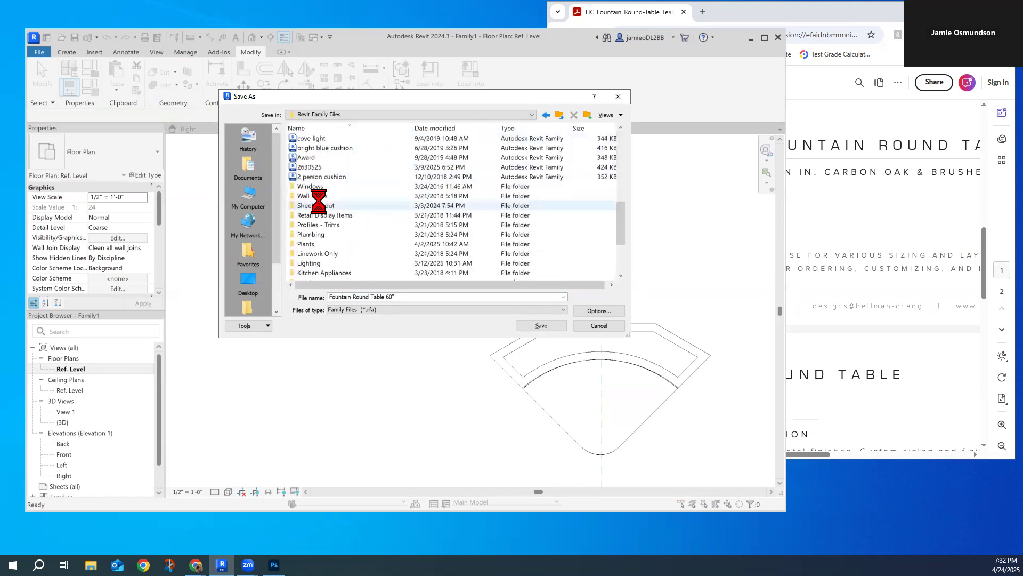
Open the Tables subfolder inside the Furniture folder as the destination for the family file.
{"action": "scroll", "coordinate": [318, 208], "scroll_direction": "down", "scroll_amount": 3}
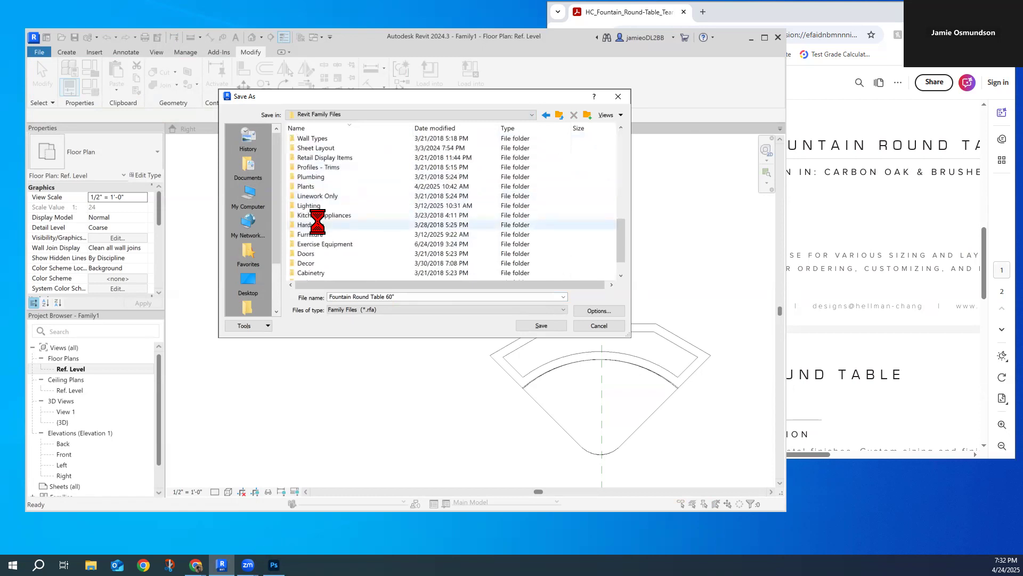
{"action": "scroll", "coordinate": [317, 231], "scroll_direction": "up", "scroll_amount": 2}
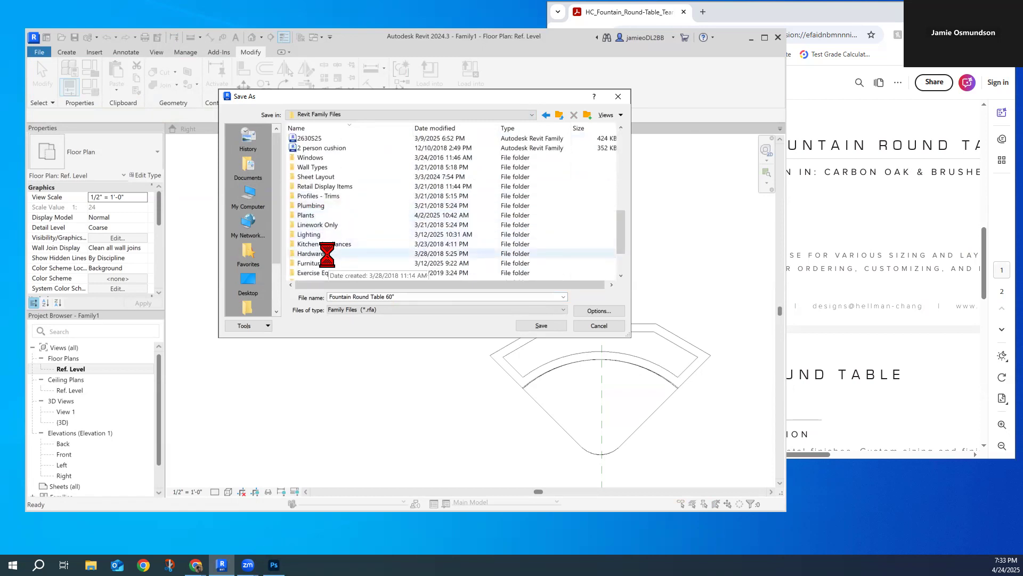
{"action": "left_click", "coordinate": [327, 264]}
{"action": "double_click", "coordinate": [292, 263]}
{"action": "scroll", "coordinate": [322, 198], "scroll_direction": "down", "scroll_amount": 15}
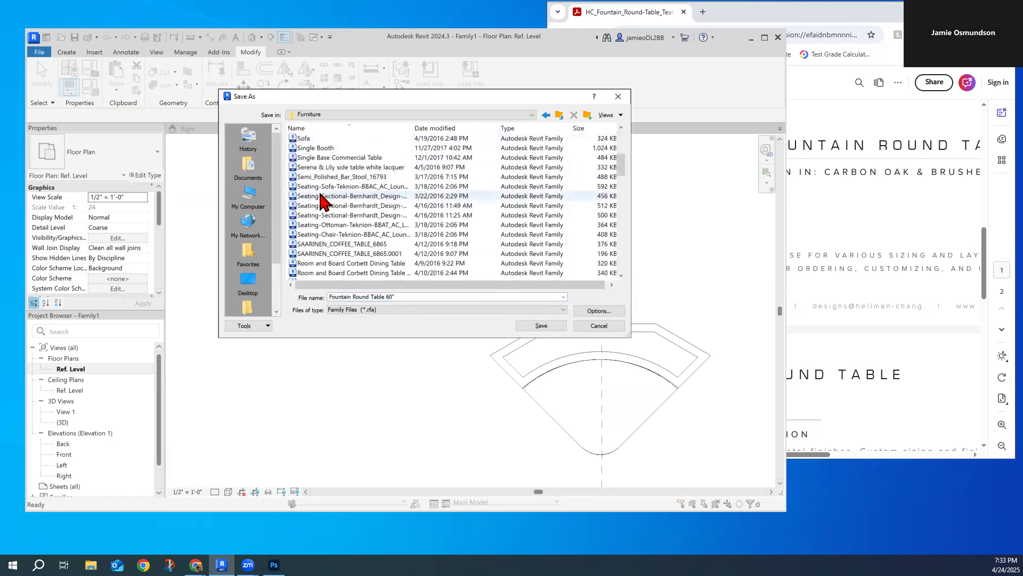
{"action": "scroll", "coordinate": [320, 253], "scroll_direction": "down", "scroll_amount": 1}
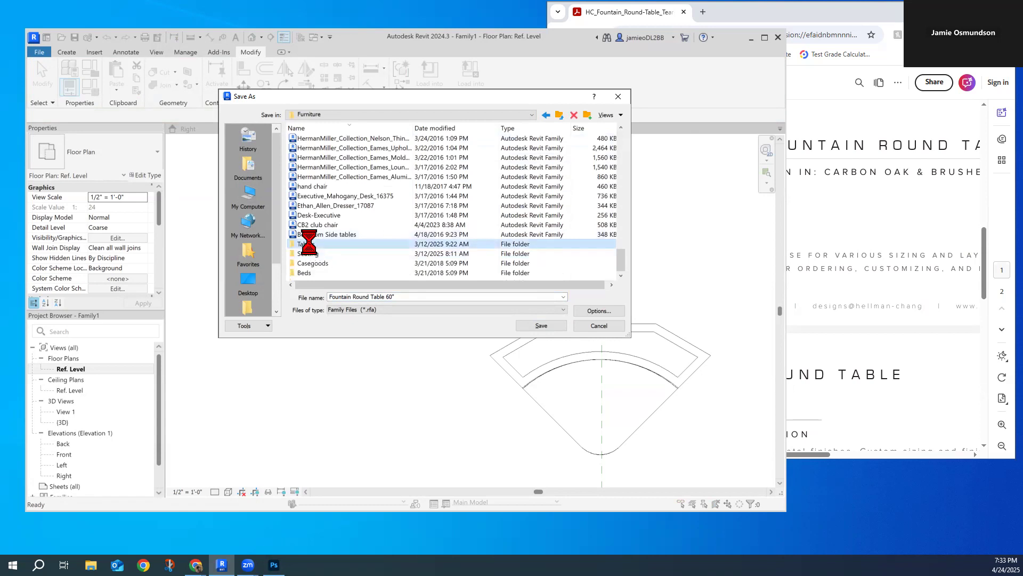
{"action": "double_click", "coordinate": [314, 245]}
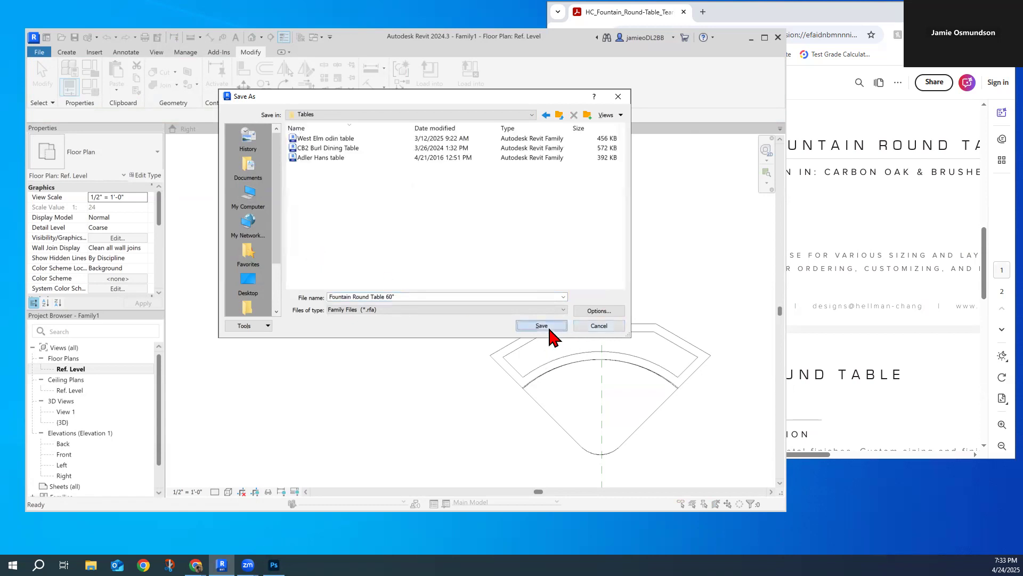
Remove the inch mark from the file name and save the family as Fountain Round Table 60.
{"action": "left_click", "coordinate": [542, 326]}
{"action": "left_click", "coordinate": [578, 296]}
{"action": "left_click", "coordinate": [410, 298]}
{"action": "key", "text": "Return"}
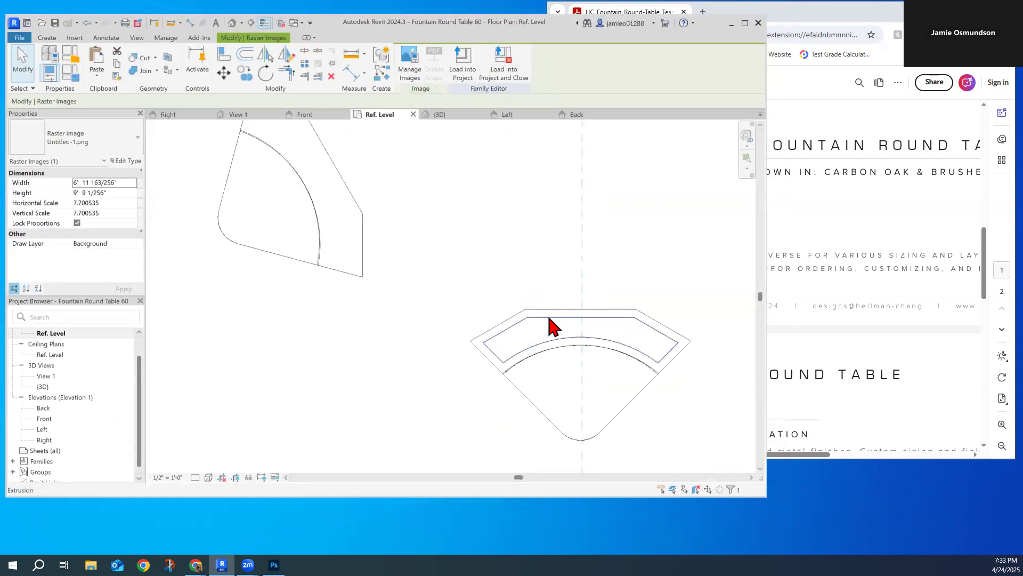
Radially array the foot extrusion into 6 ungrouped copies at 60° around the intersection of the center reference planes.
{"action": "left_click", "coordinate": [548, 318]}
{"action": "left_click", "coordinate": [305, 63]}
{"action": "left_click", "coordinate": [99, 101]}
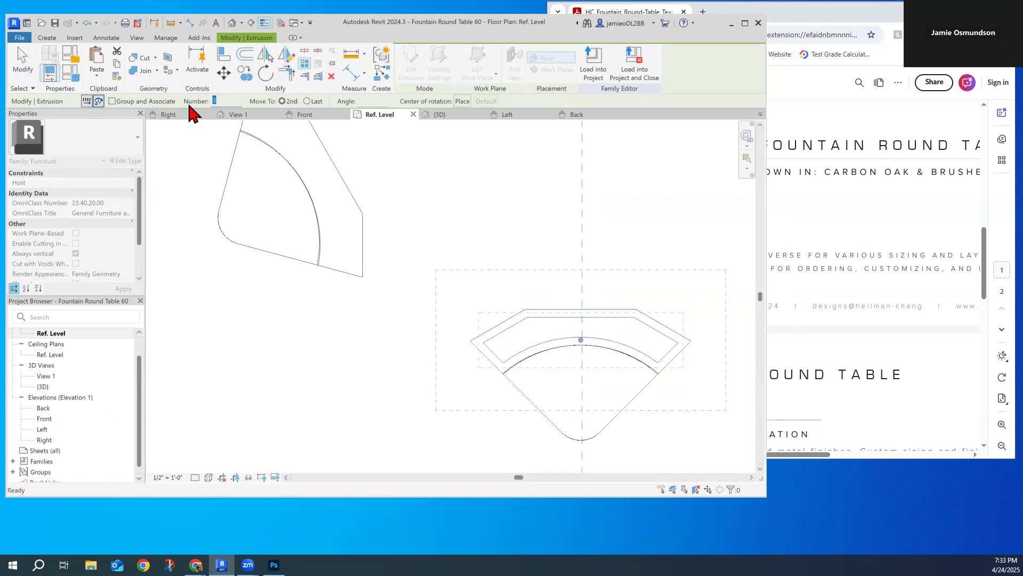
{"action": "scroll", "coordinate": [601, 337], "scroll_direction": "down", "scroll_amount": 3}
{"action": "left_click_drag", "start_coordinate": [590, 331], "coordinate": [591, 213]}
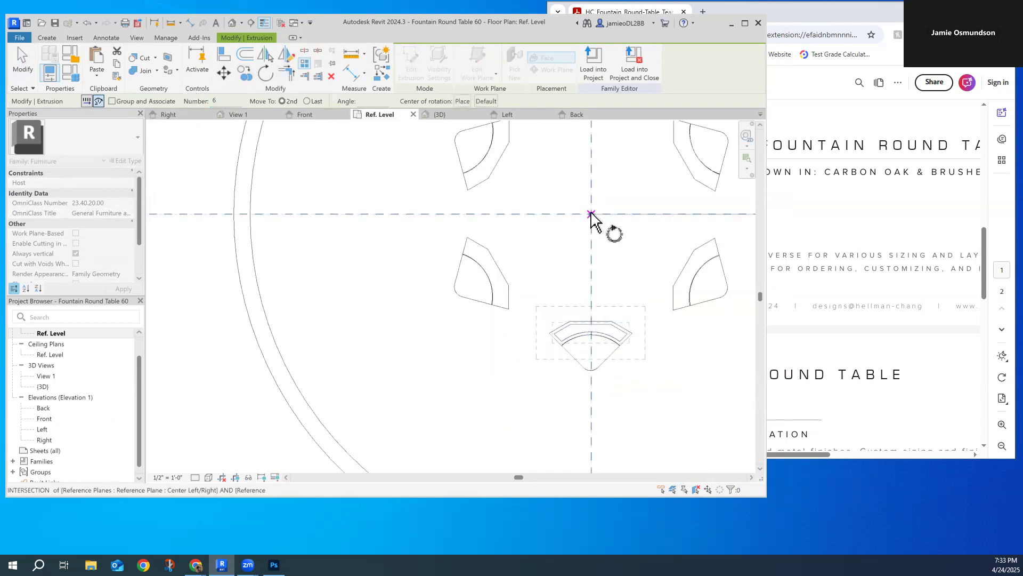
{"action": "left_click", "coordinate": [592, 389]}
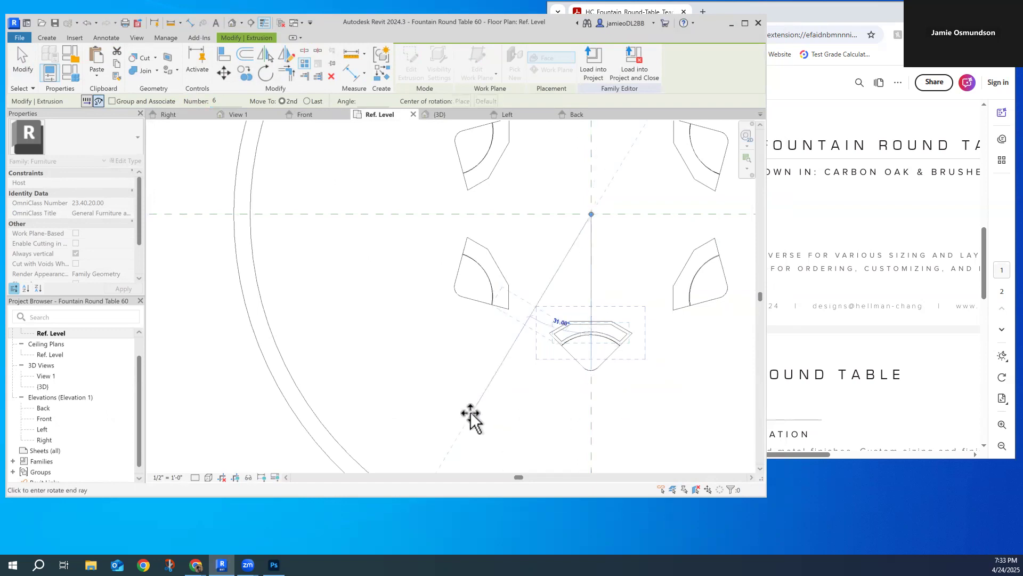
{"action": "type", "text": "60"}
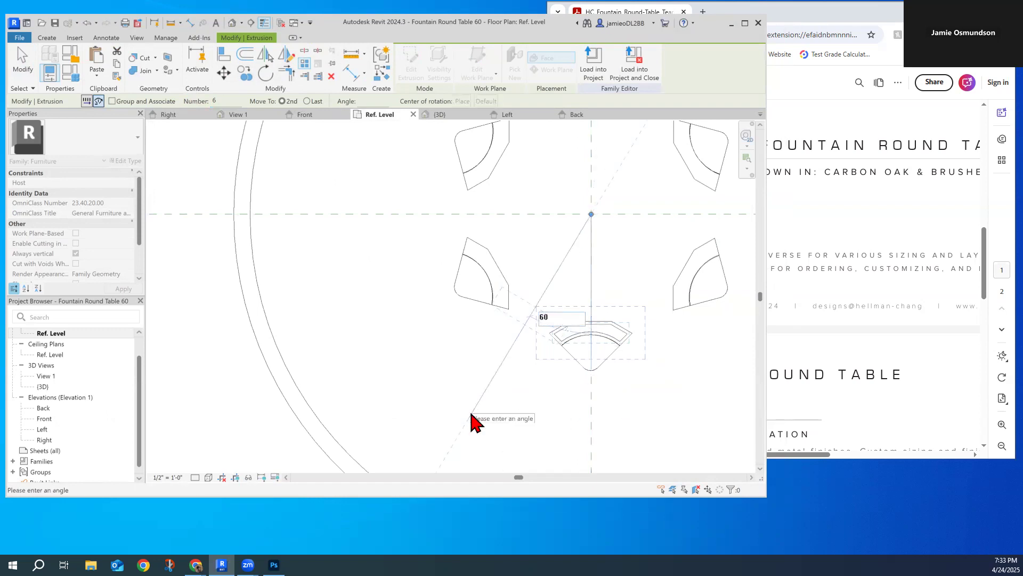
{"action": "key", "text": "Return"}
{"action": "scroll", "coordinate": [513, 377], "scroll_direction": "down", "scroll_amount": 5}
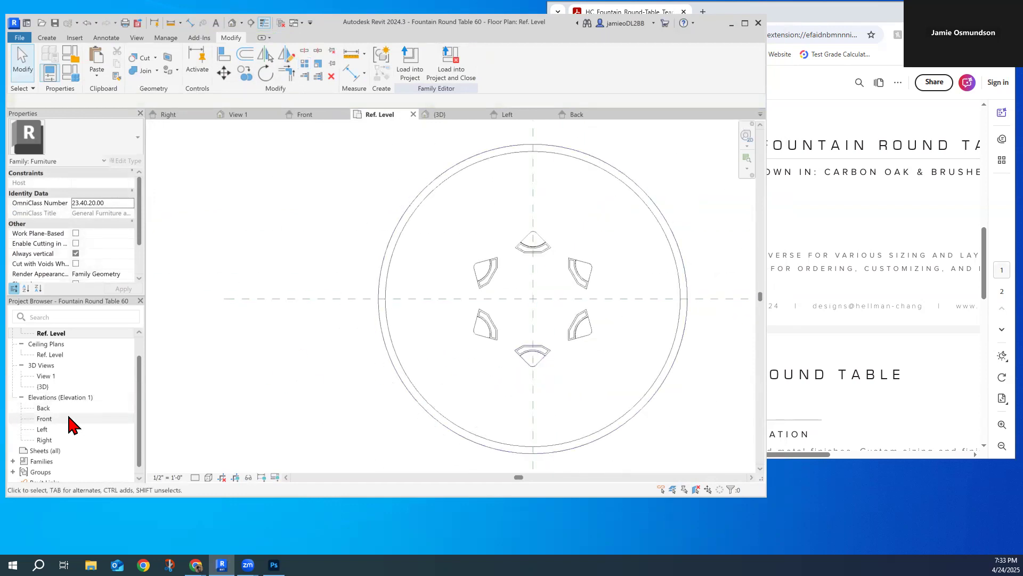
In the Front elevation, raise the bases of the left-hand leg extrusion and its first void to the foot's top at 1 15/256".
{"action": "left_click", "coordinate": [61, 421]}
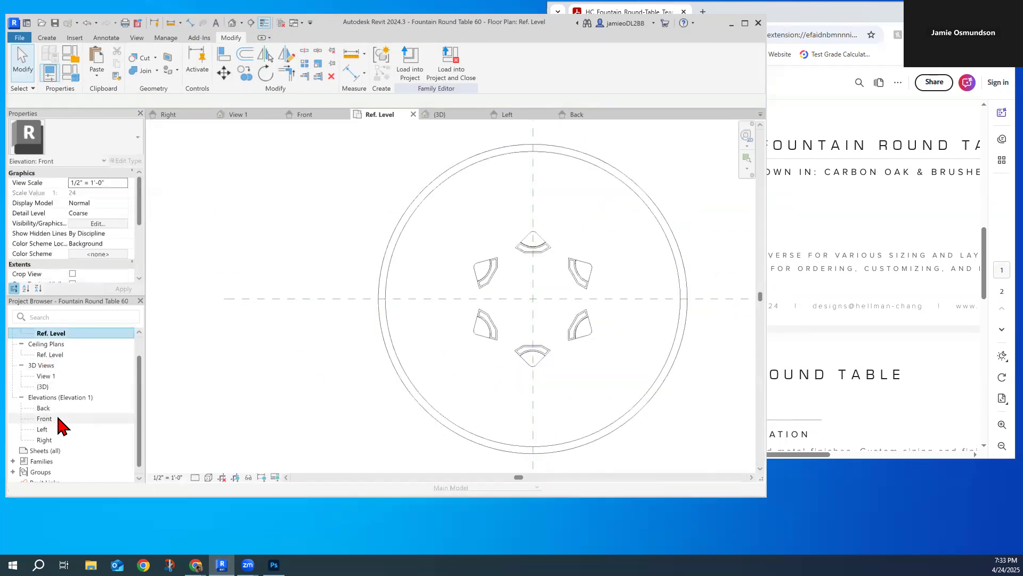
{"action": "double_click", "coordinate": [59, 419]}
{"action": "scroll", "coordinate": [442, 424], "scroll_direction": "up", "scroll_amount": 2}
{"action": "left_click", "coordinate": [359, 421]}
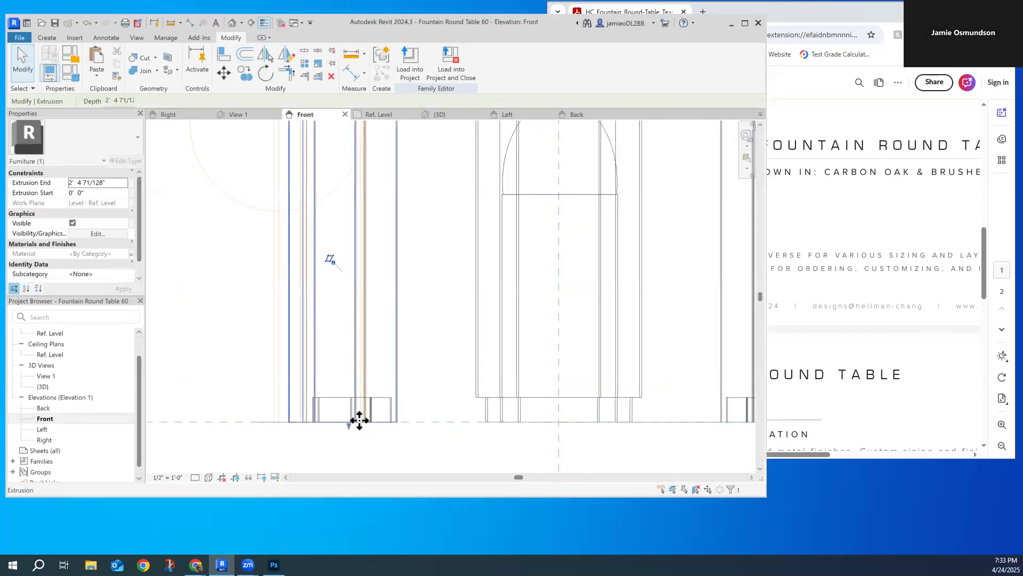
{"action": "left_click_drag", "start_coordinate": [349, 424], "coordinate": [347, 397]}
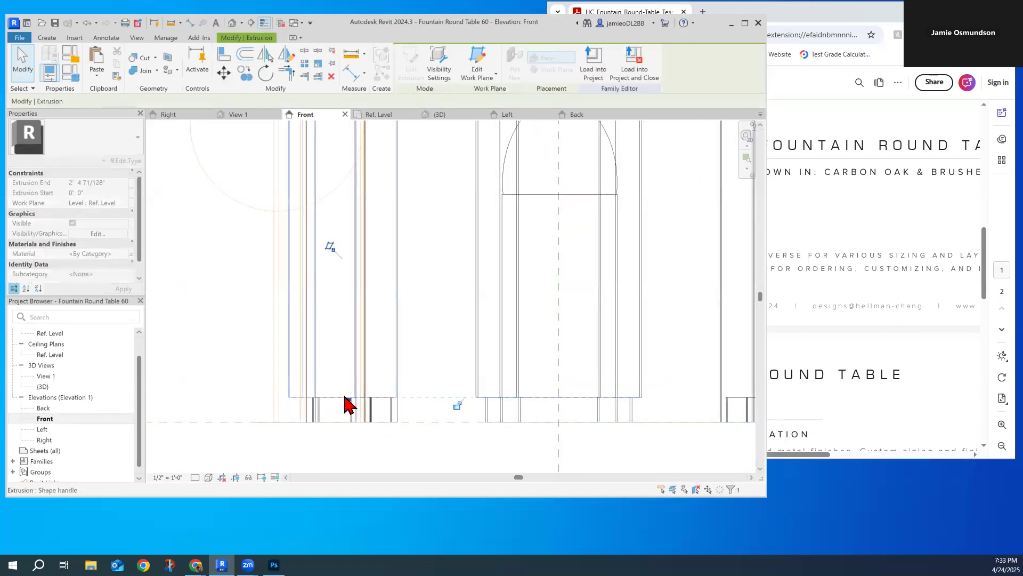
{"action": "left_click", "coordinate": [285, 417]}
{"action": "left_click_drag", "start_coordinate": [324, 406], "coordinate": [325, 401]}
Raise the bases of the second void and the other overlapping left-hand leg extrusion to the foot's top at 1 15/256".
{"action": "scroll", "coordinate": [393, 413], "scroll_direction": "up", "scroll_amount": 2}
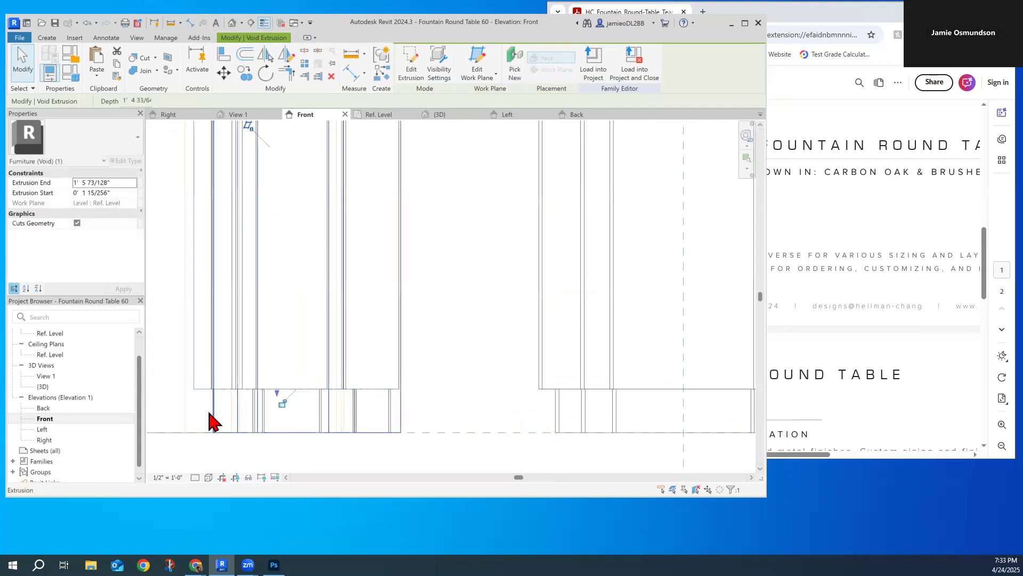
{"action": "left_click", "coordinate": [184, 414]}
{"action": "left_click_drag", "start_coordinate": [263, 435], "coordinate": [258, 391]}
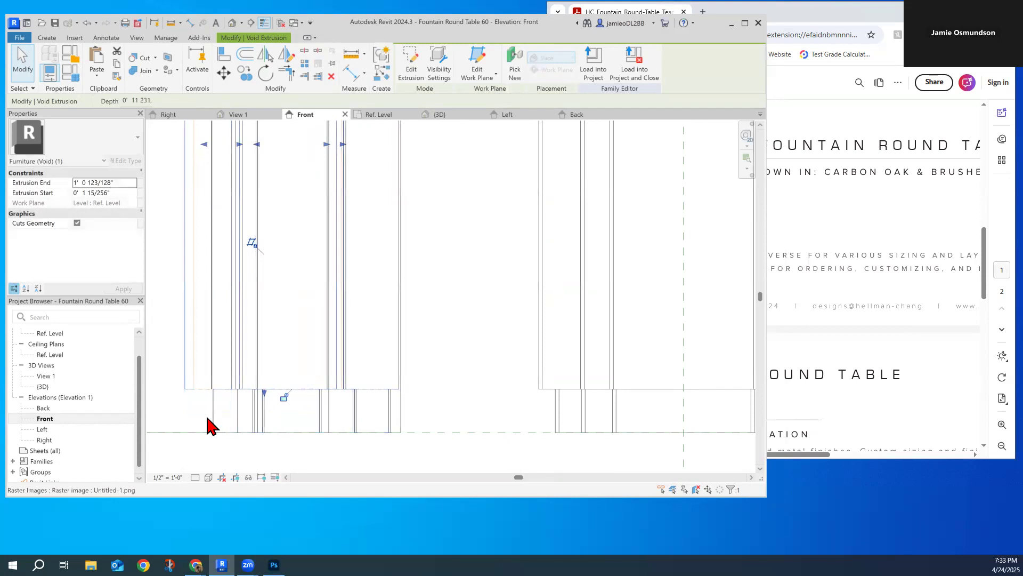
{"action": "left_click", "coordinate": [400, 414]}
{"action": "left_click_drag", "start_coordinate": [306, 434], "coordinate": [304, 395]}
Examine the bases of the remaining legs against their feet in the Front and Left elevations.
{"action": "scroll", "coordinate": [258, 446], "scroll_direction": "down", "scroll_amount": 3}
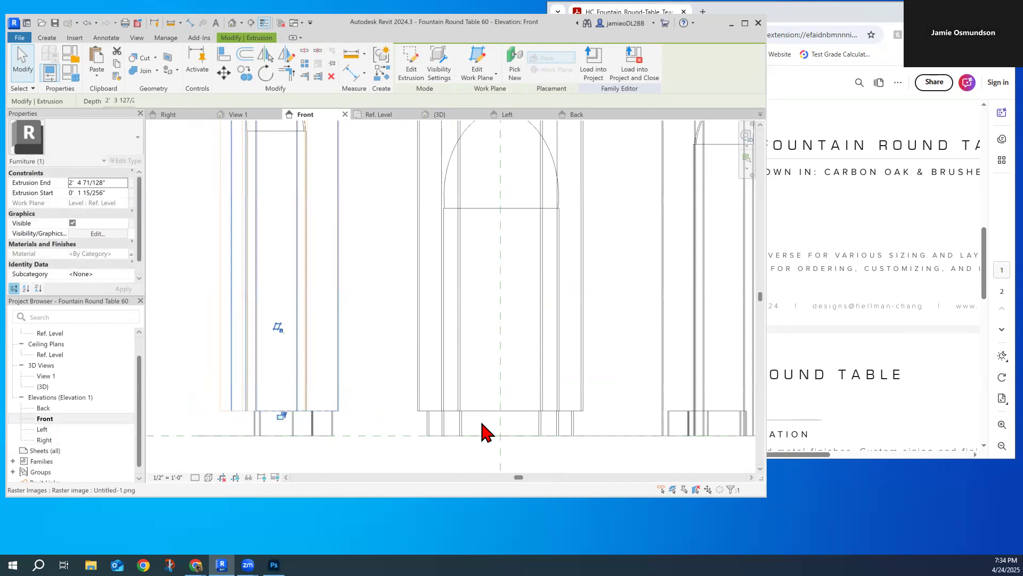
{"action": "scroll", "coordinate": [484, 424], "scroll_direction": "down", "scroll_amount": 2}
{"action": "middle_click_drag", "start_coordinate": [641, 415], "coordinate": [491, 426]}
{"action": "scroll", "coordinate": [513, 433], "scroll_direction": "up", "scroll_amount": 2}
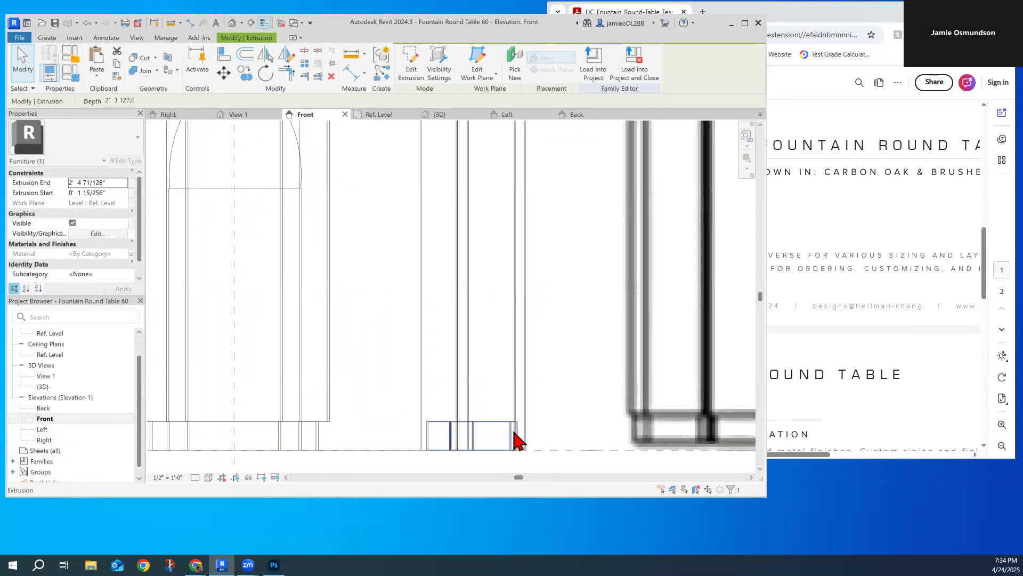
{"action": "scroll", "coordinate": [511, 434], "scroll_direction": "up", "scroll_amount": 1}
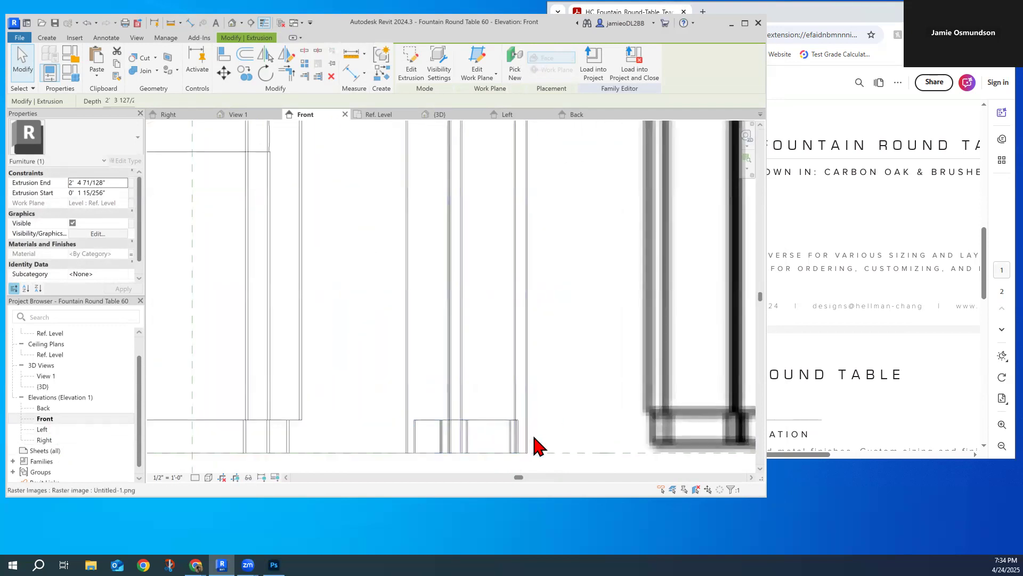
{"action": "double_click", "coordinate": [42, 429]}
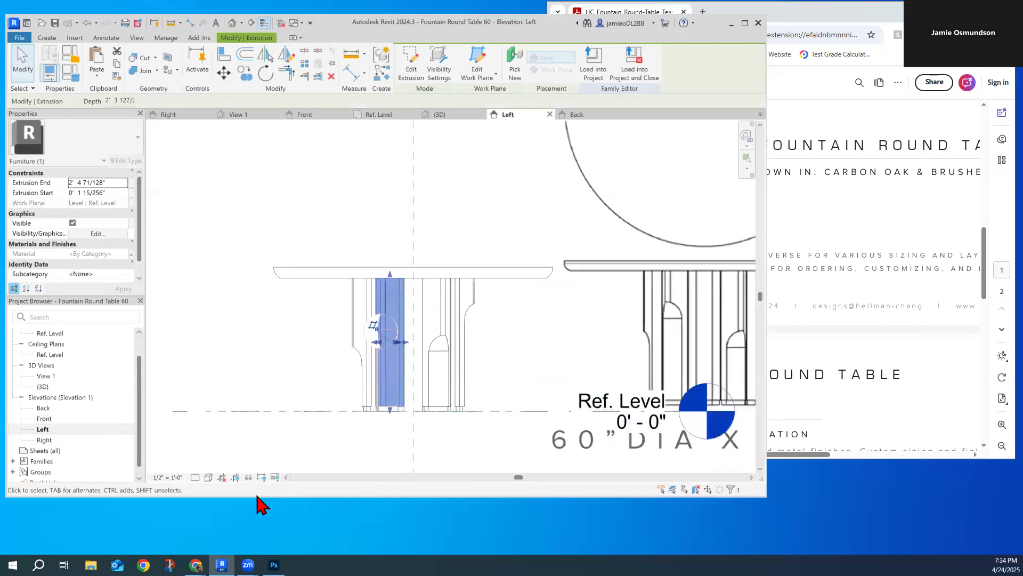
{"action": "scroll", "coordinate": [381, 434], "scroll_direction": "up", "scroll_amount": 1}
{"action": "left_click", "coordinate": [384, 445]}
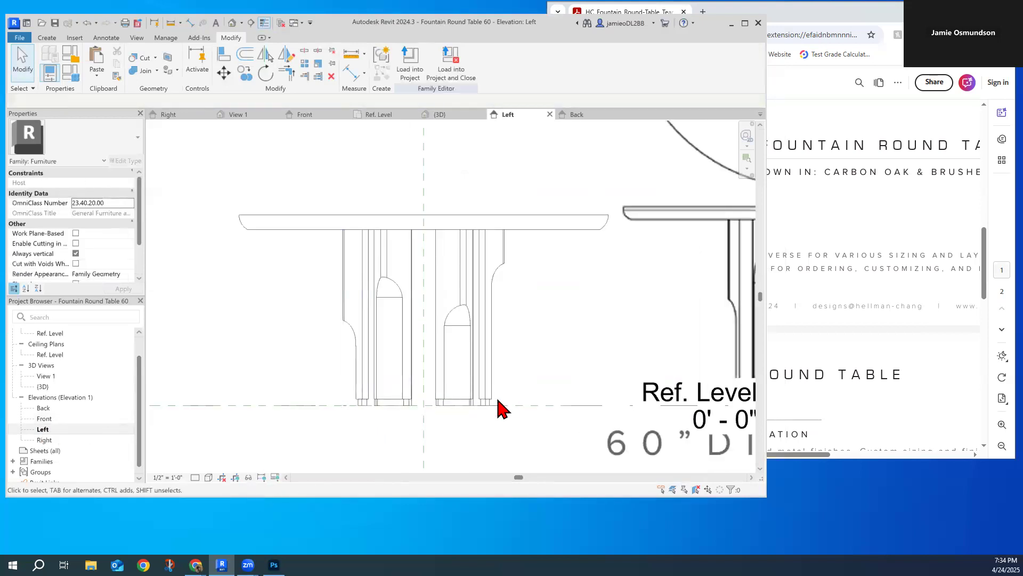
{"action": "scroll", "coordinate": [408, 414], "scroll_direction": "up", "scroll_amount": 2}
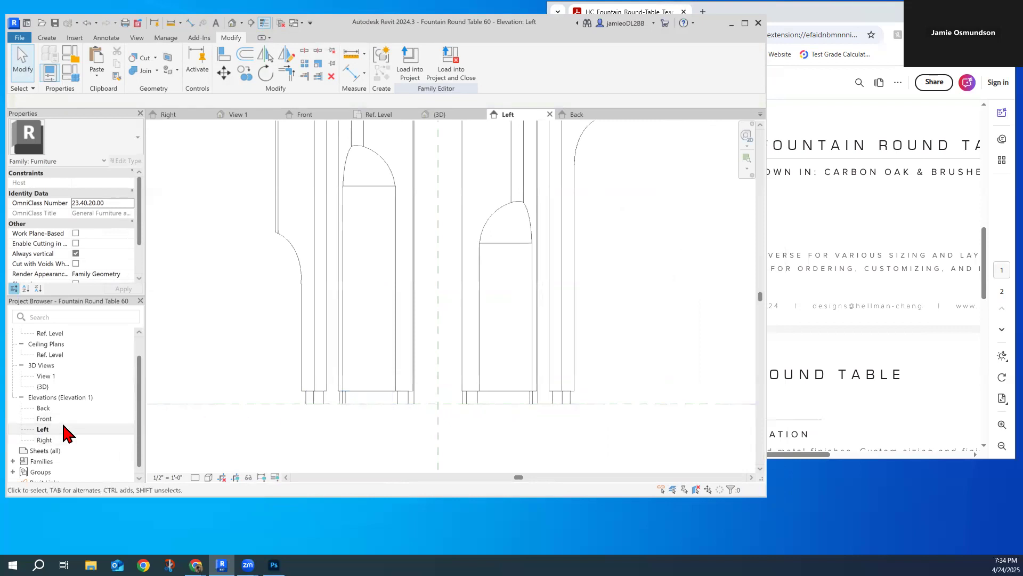
Set the Right elevation to Hidden Line and raise the base of the full-height leg just left of center to the foot's top.
{"action": "double_click", "coordinate": [56, 441]}
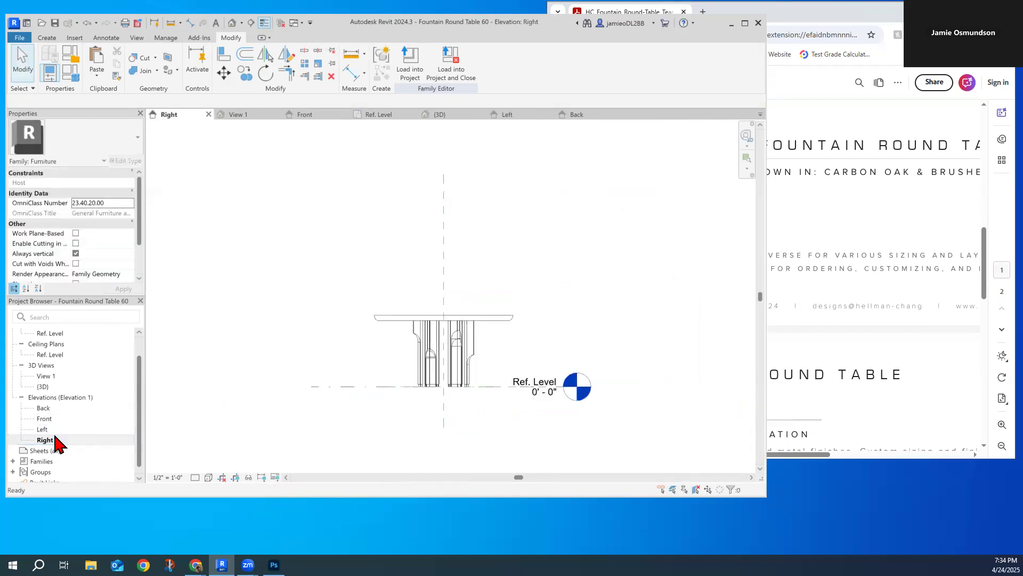
{"action": "left_click", "coordinate": [208, 477]}
{"action": "left_click", "coordinate": [222, 428]}
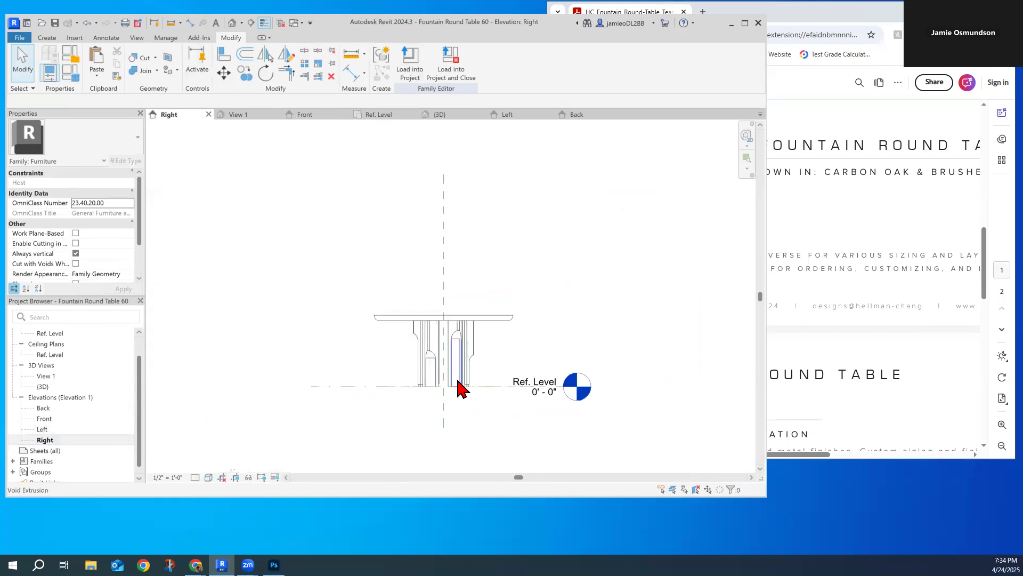
{"action": "scroll", "coordinate": [462, 388], "scroll_direction": "up", "scroll_amount": 3}
{"action": "left_click", "coordinate": [370, 405]}
{"action": "scroll", "coordinate": [375, 397], "scroll_direction": "up", "scroll_amount": 2}
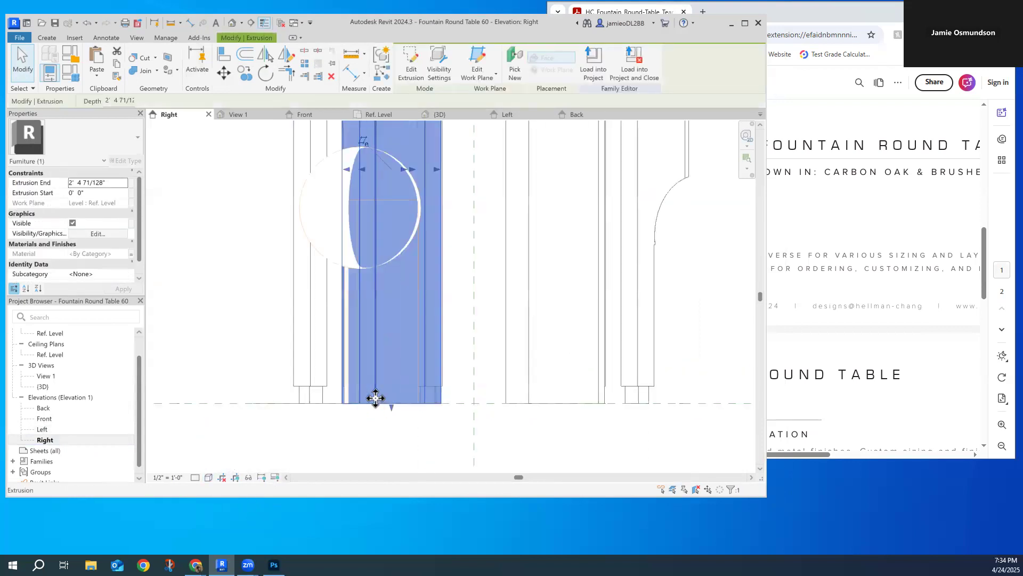
{"action": "scroll", "coordinate": [375, 397], "scroll_direction": "up", "scroll_amount": 2}
{"action": "left_click_drag", "start_coordinate": [400, 408], "coordinate": [398, 374]}
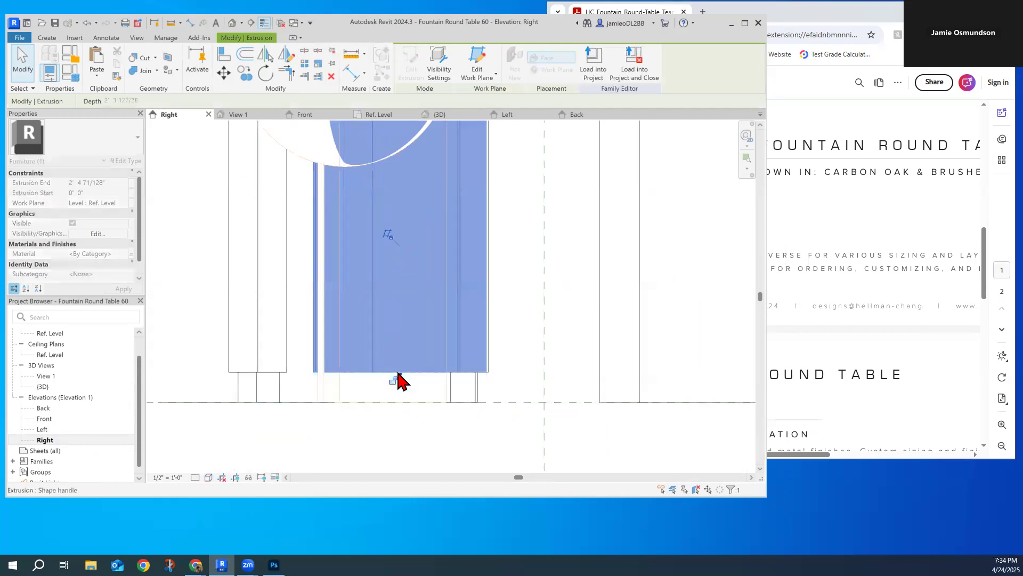
Raise the base of that leg's void extrusion to the foot's top at 1 15/256".
{"action": "left_click", "coordinate": [440, 393]}
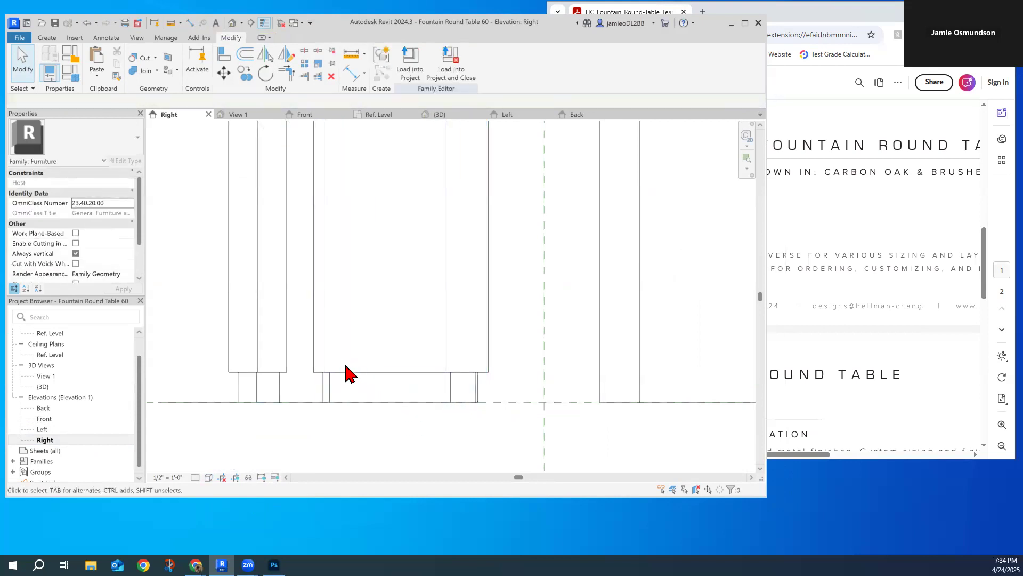
{"action": "left_click", "coordinate": [446, 354]}
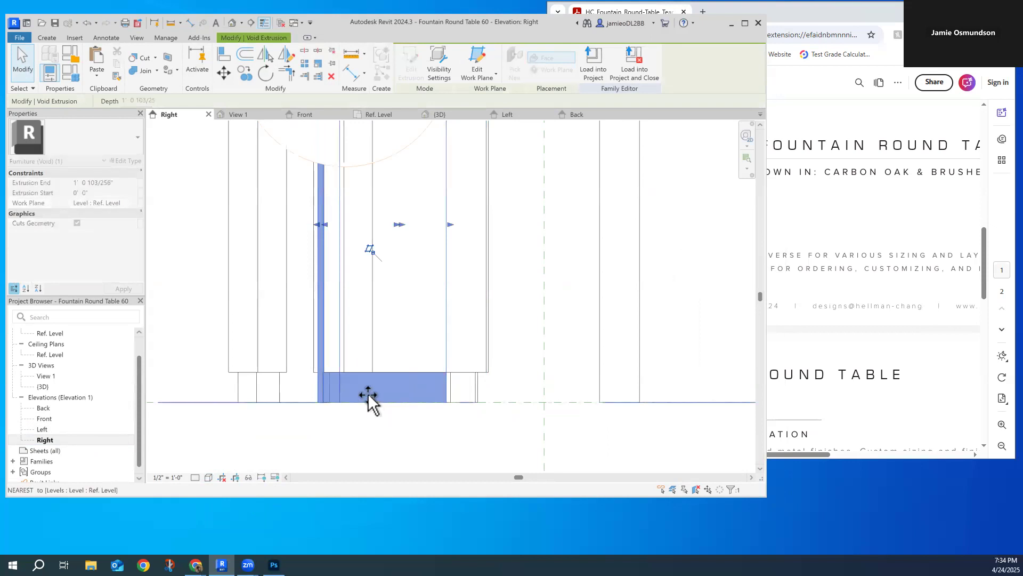
{"action": "left_click_drag", "start_coordinate": [367, 373], "coordinate": [367, 372]}
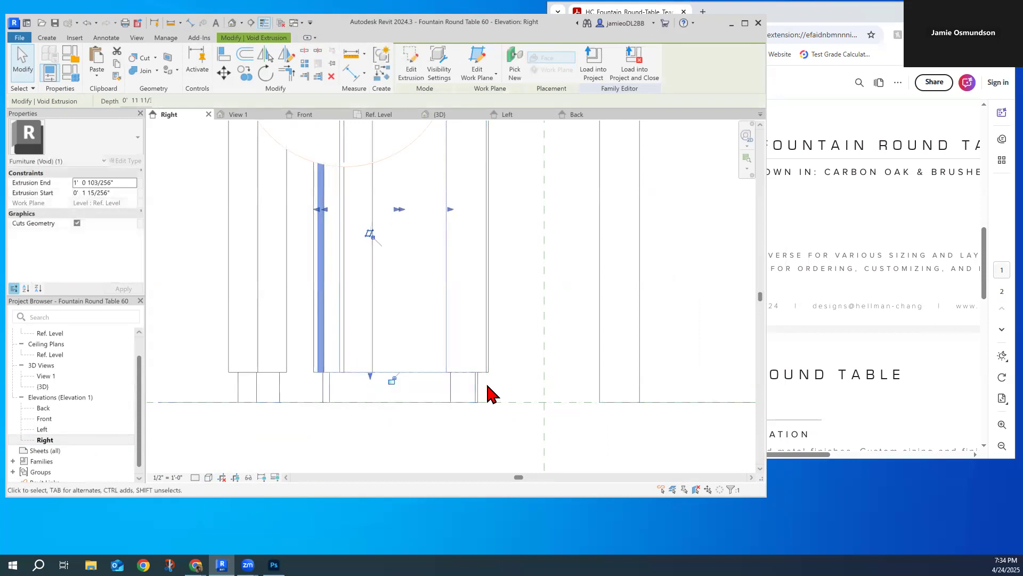
Open the default 3D view of the table.
{"action": "scroll", "coordinate": [117, 438], "scroll_direction": "down", "scroll_amount": 1}
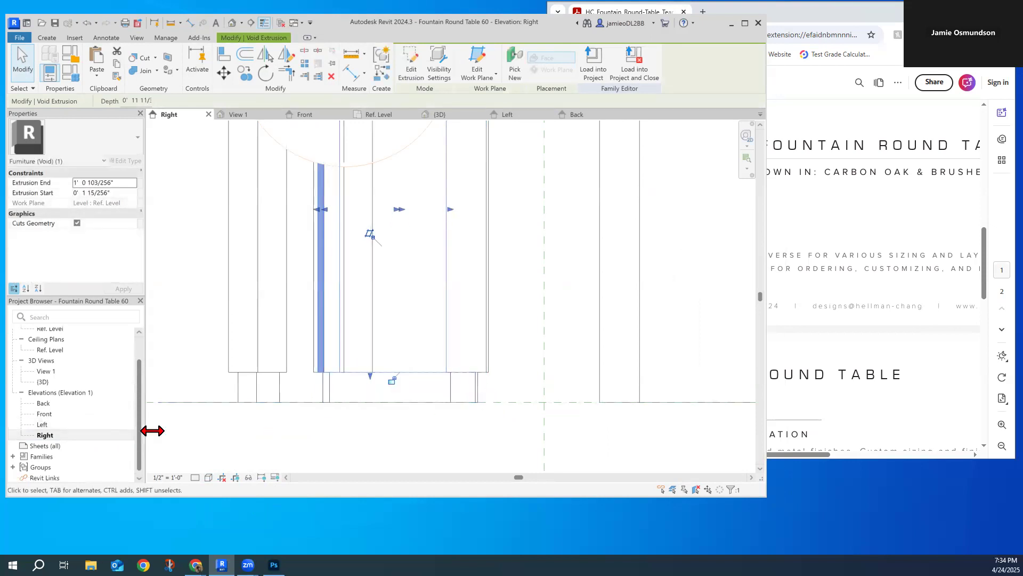
{"action": "left_click", "coordinate": [49, 380]}
{"action": "double_click", "coordinate": [50, 380]}
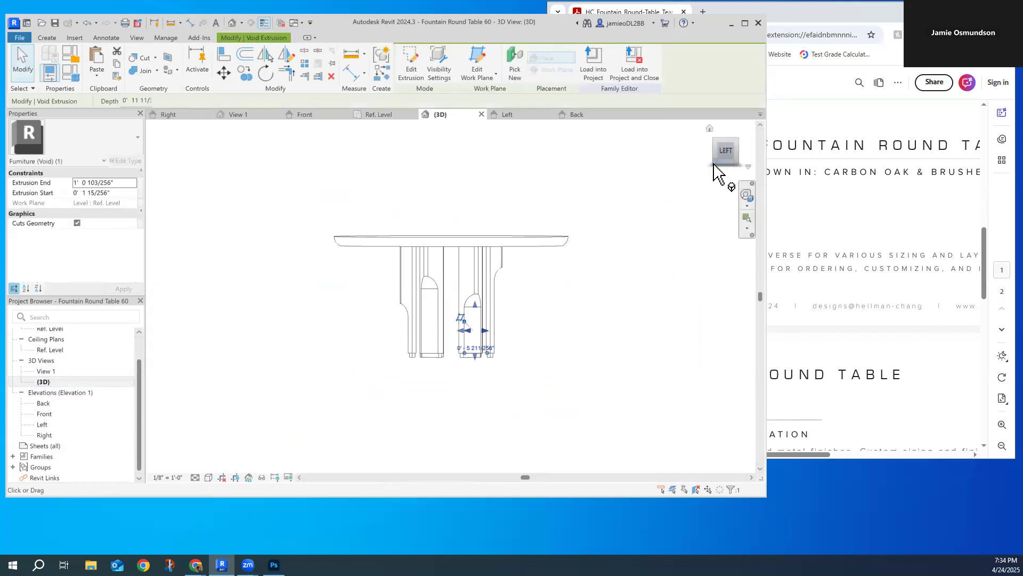
Raise the bases of the remaining unraised leg and its void extrusion to the foot's top at 1 15/256".
{"action": "left_click", "coordinate": [601, 339]}
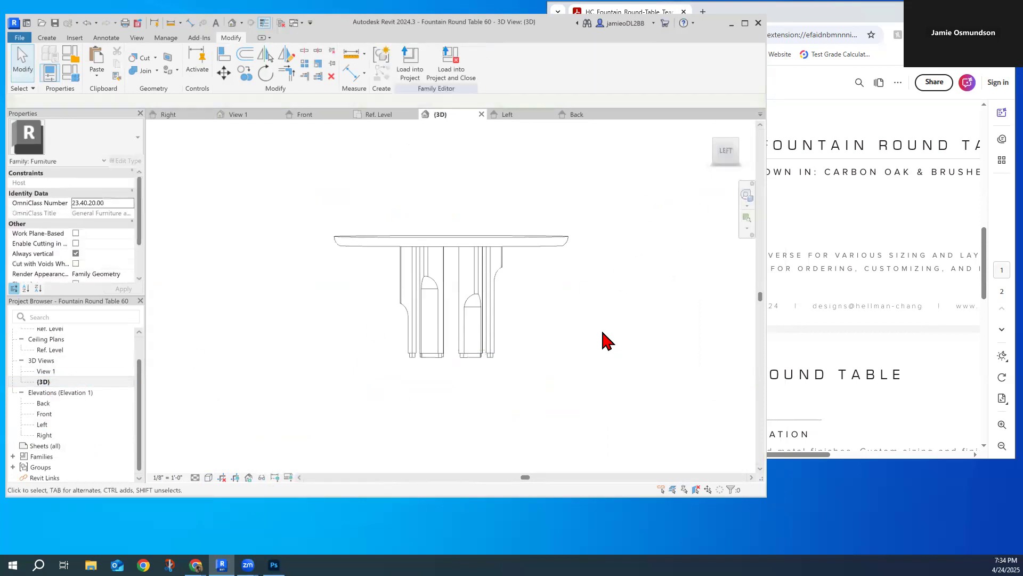
{"action": "left_click", "coordinate": [716, 162]}
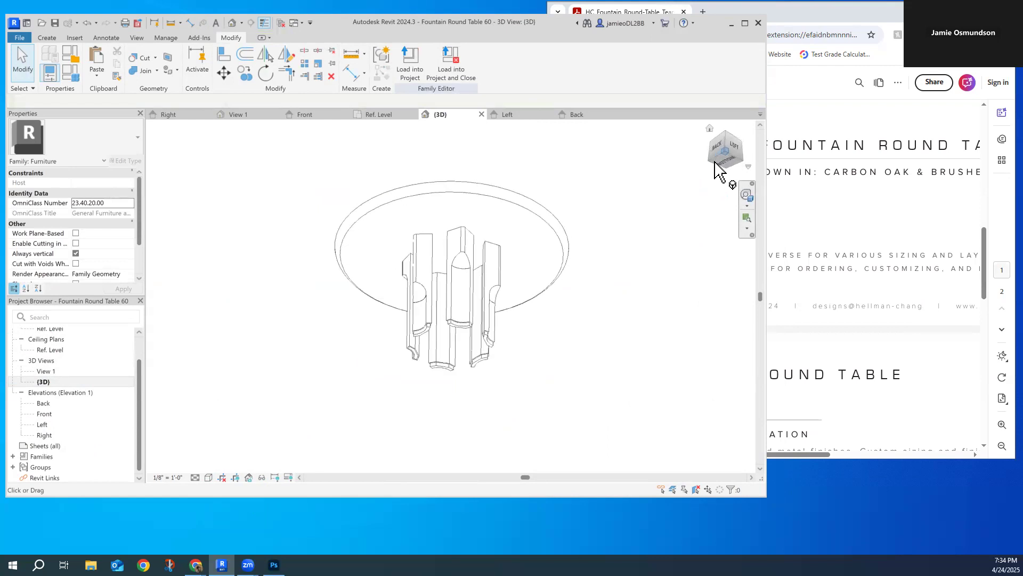
{"action": "mouse_move", "coordinate": [722, 173]}
{"action": "left_mouse_down"}
{"action": "mouse_move", "coordinate": [734, 199]}
{"action": "mouse_move", "coordinate": [682, 225]}
{"action": "mouse_move", "coordinate": [612, 240]}
{"action": "mouse_move", "coordinate": [431, 226]}
{"action": "mouse_move", "coordinate": [273, 231]}
{"action": "left_mouse_up"}
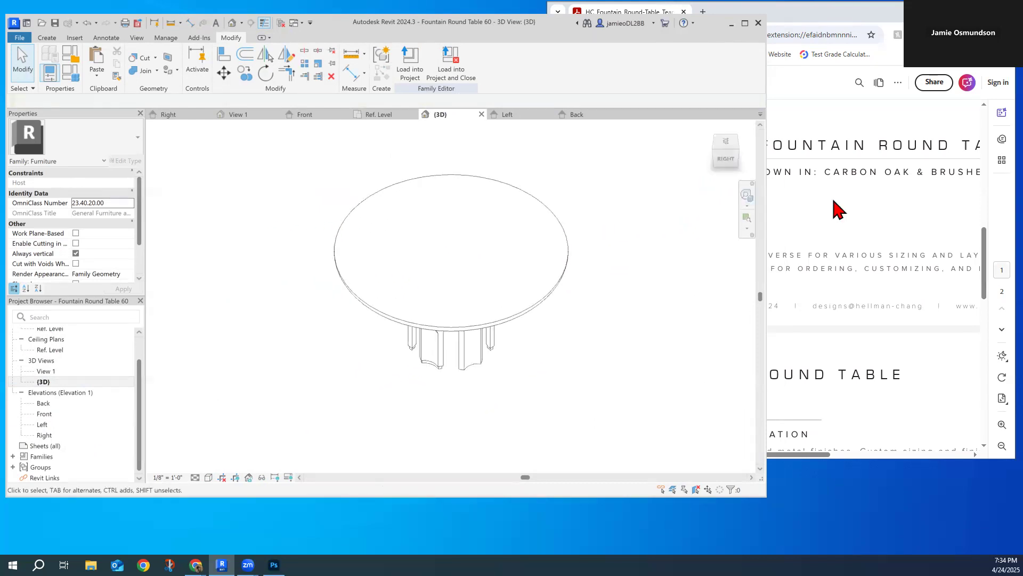
{"action": "left_click", "coordinate": [478, 358]}
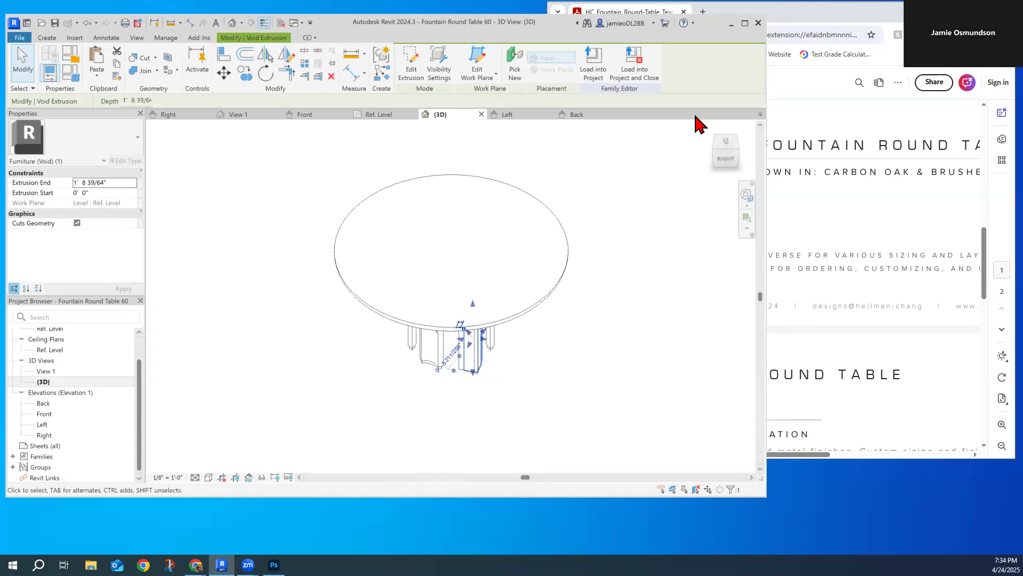
{"action": "left_click", "coordinate": [726, 159]}
{"action": "left_click", "coordinate": [685, 342]}
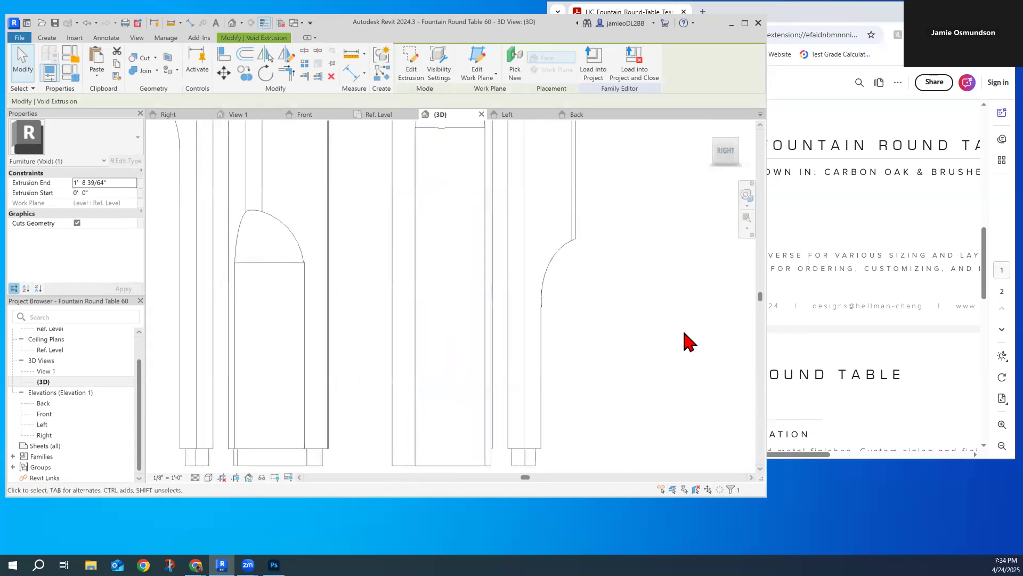
{"action": "left_click", "coordinate": [426, 459]}
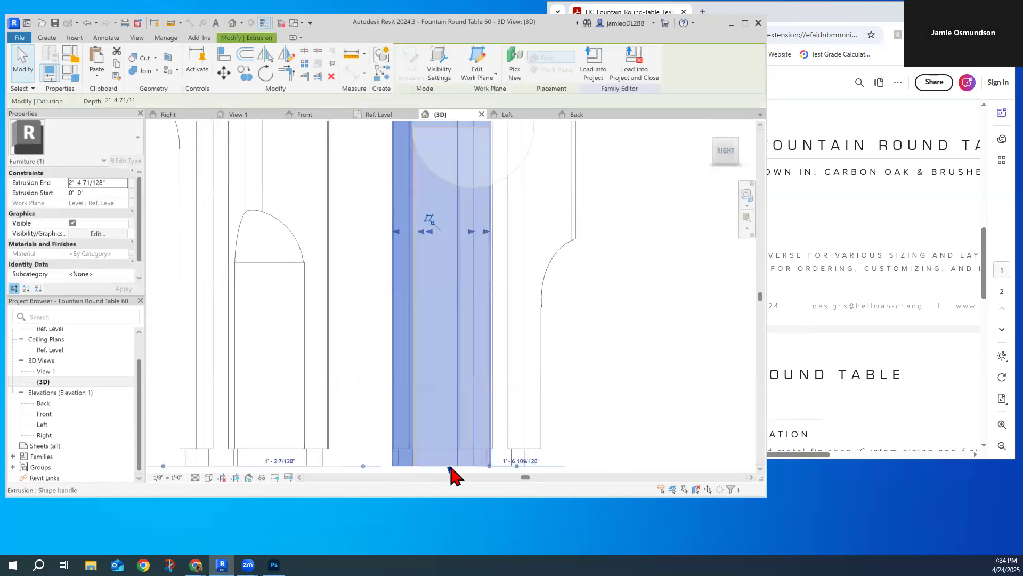
{"action": "left_click", "coordinate": [450, 472]}
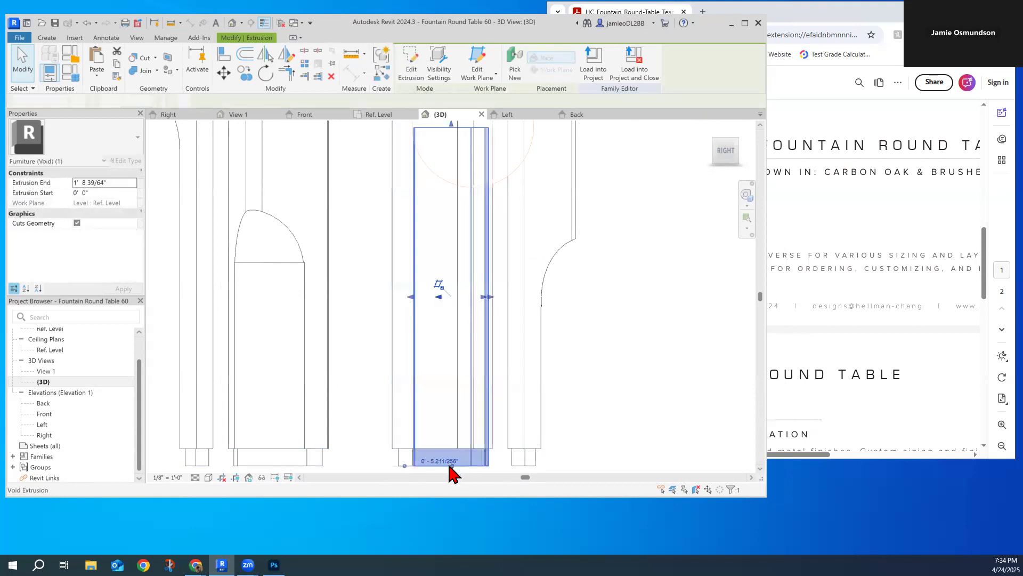
{"action": "left_click_drag", "start_coordinate": [451, 469], "coordinate": [451, 448]}
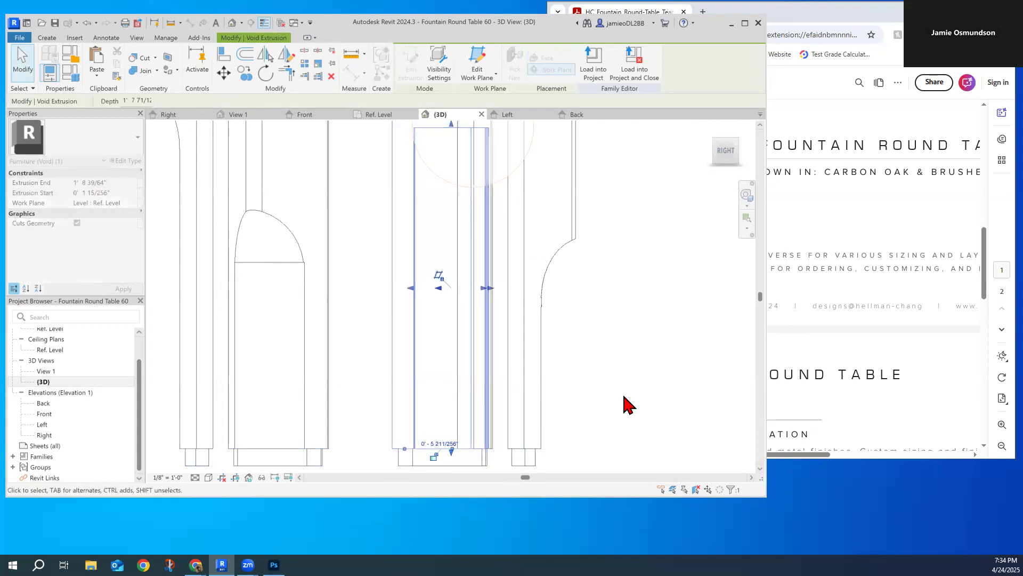
{"action": "left_click", "coordinate": [624, 396]}
{"action": "left_click", "coordinate": [738, 147]}
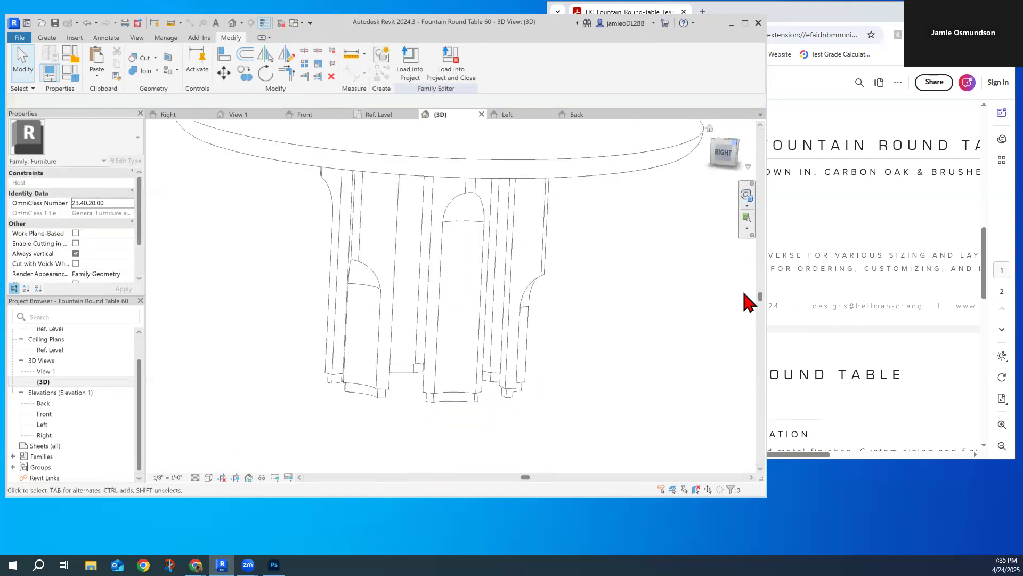
{"action": "mouse_move", "coordinate": [731, 163]}
{"action": "left_mouse_down"}
{"action": "mouse_move", "coordinate": [683, 139]}
{"action": "mouse_move", "coordinate": [666, 150]}
{"action": "mouse_move", "coordinate": [541, 130]}
{"action": "mouse_move", "coordinate": [539, 472]}
{"action": "left_mouse_up"}
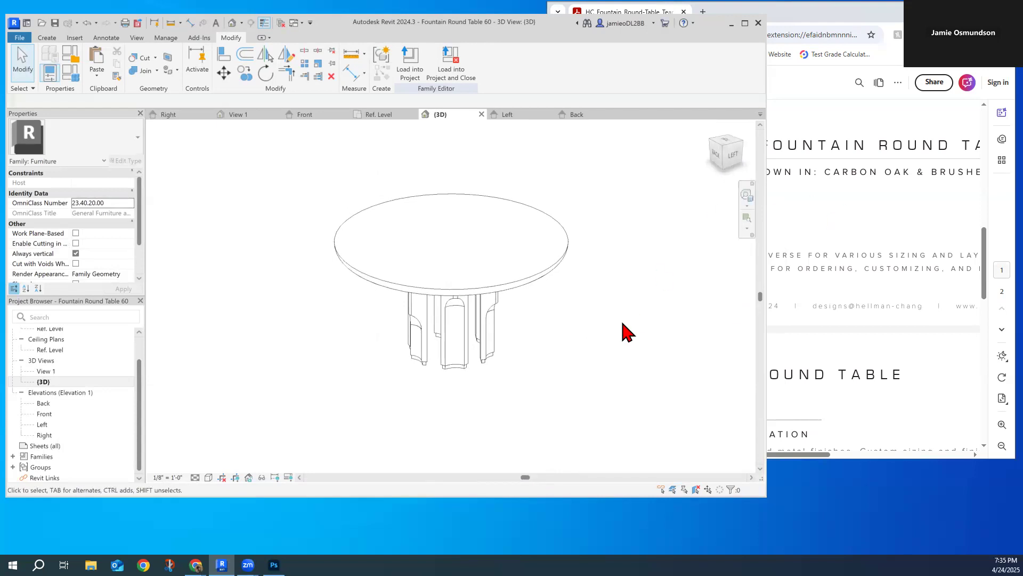
{"action": "left_click", "coordinate": [70, 62]}
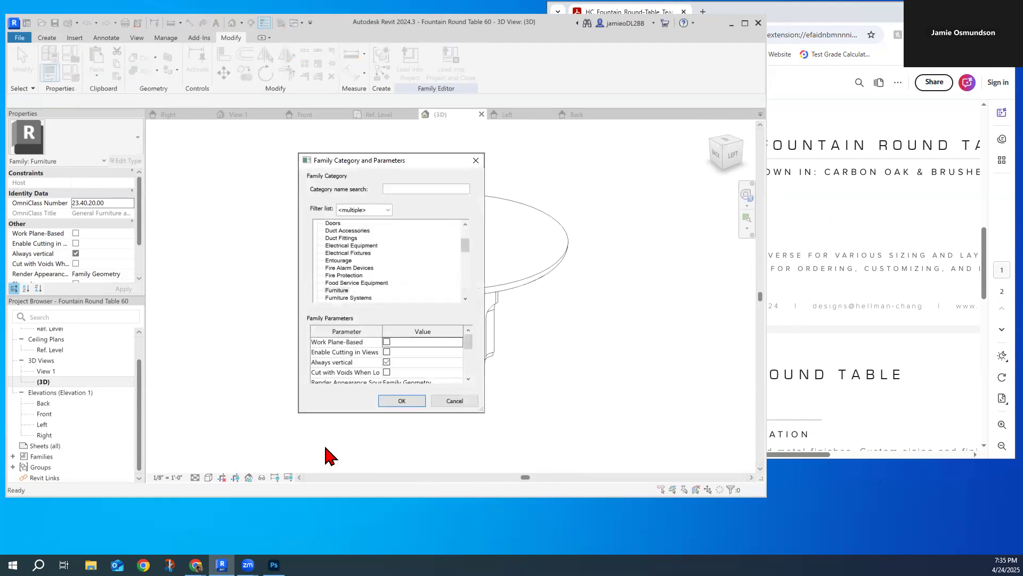
{"action": "left_click", "coordinate": [473, 400]}
{"action": "left_click", "coordinate": [50, 76]}
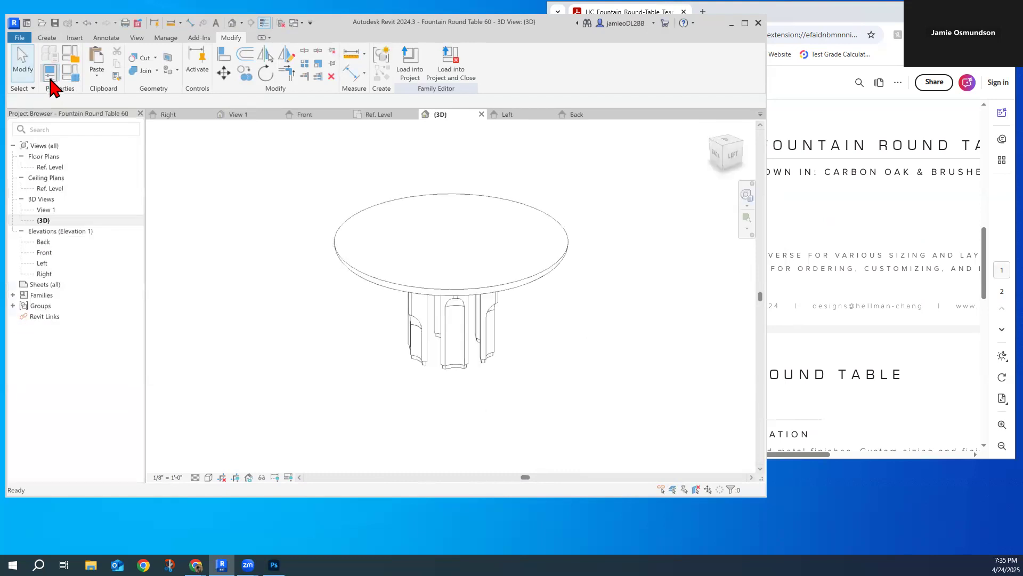
{"action": "left_click", "coordinate": [49, 78]}
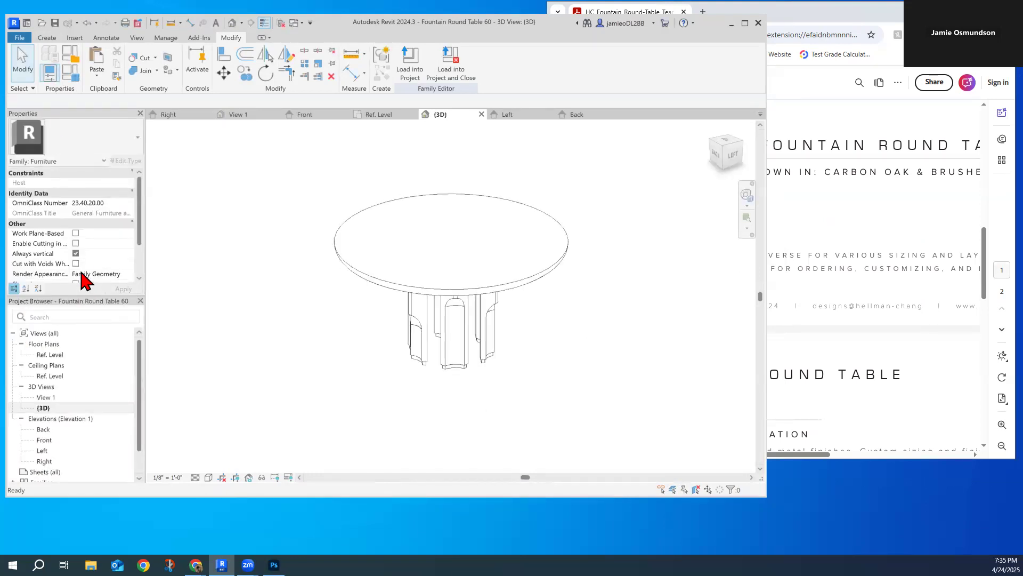
{"action": "scroll", "coordinate": [83, 278], "scroll_direction": "down", "scroll_amount": 1}
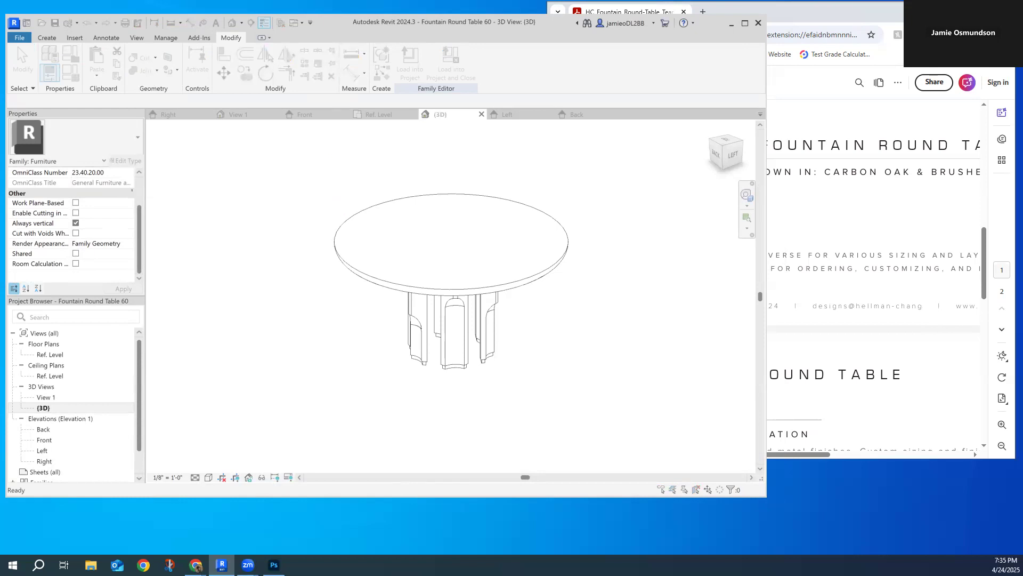
Create a new material named Brass Feet for the Brass Feet parameter in the family types.
{"action": "left_click", "coordinate": [472, 201]}
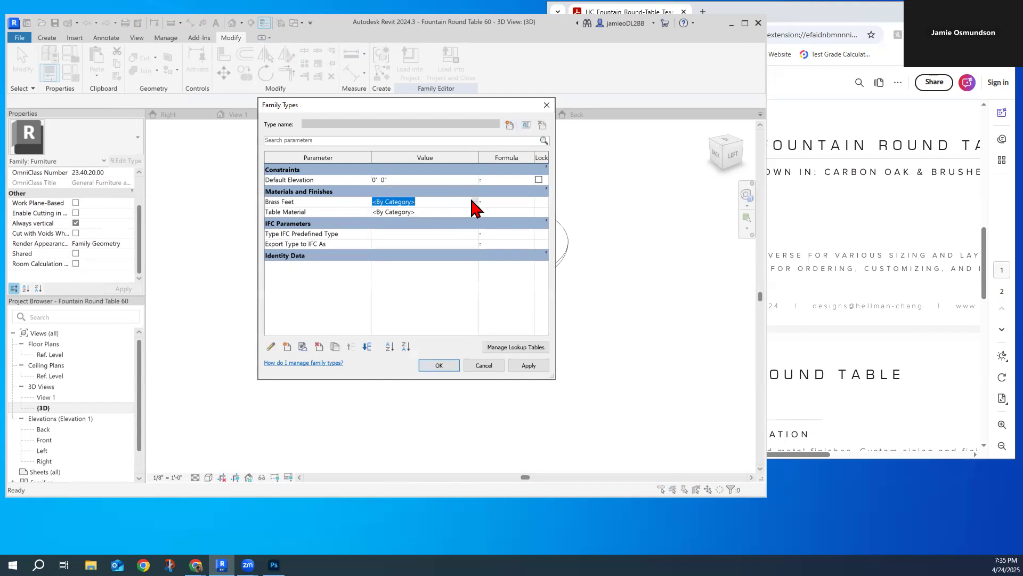
{"action": "left_click", "coordinate": [475, 201]}
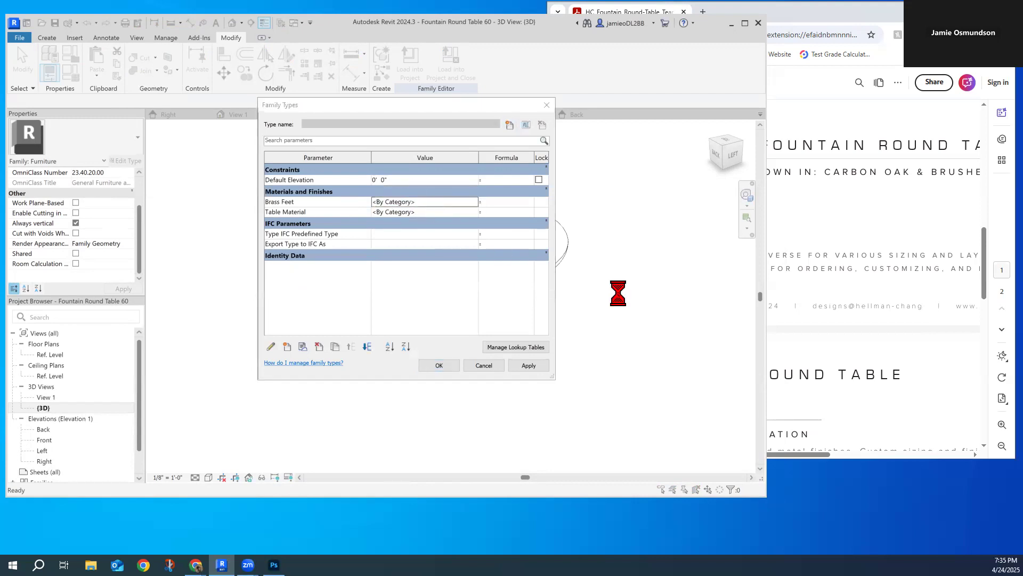
{"action": "left_click", "coordinate": [863, 274]}
{"action": "scroll", "coordinate": [700, 330], "scroll_direction": "up", "scroll_amount": 5}
{"action": "scroll", "coordinate": [700, 328], "scroll_direction": "down", "scroll_amount": 6}
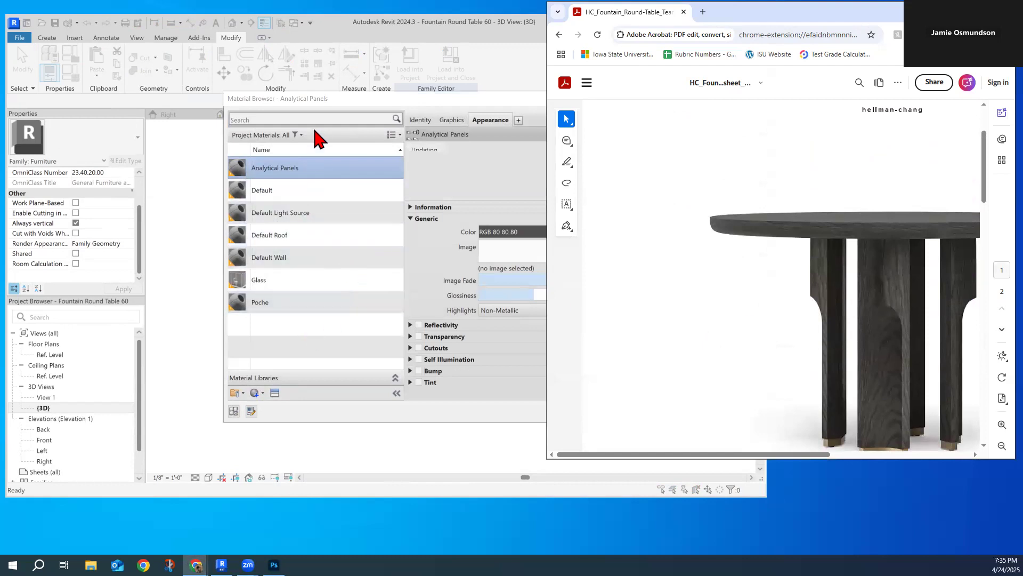
{"action": "left_click", "coordinate": [329, 104]}
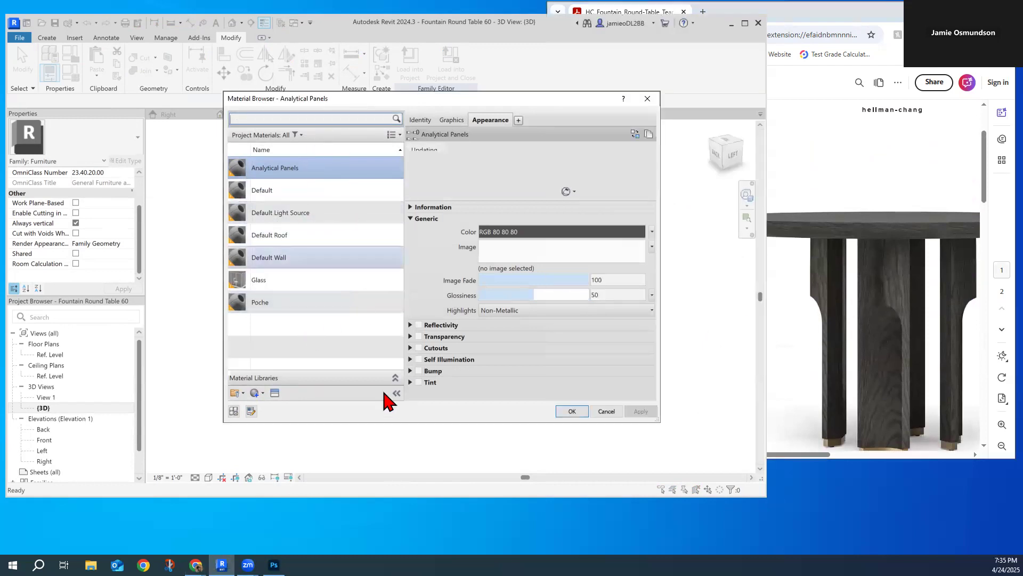
{"action": "left_click", "coordinate": [253, 394]}
{"action": "left_click", "coordinate": [277, 409]}
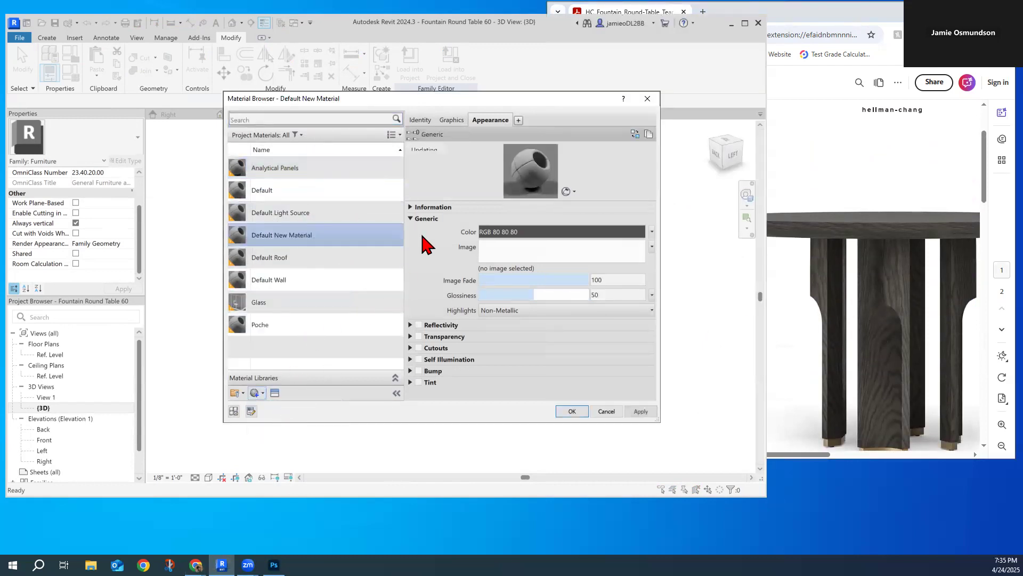
{"action": "right_click", "coordinate": [283, 241]}
{"action": "left_click", "coordinate": [322, 278]}
{"action": "type", "text": "Brass Feet"}
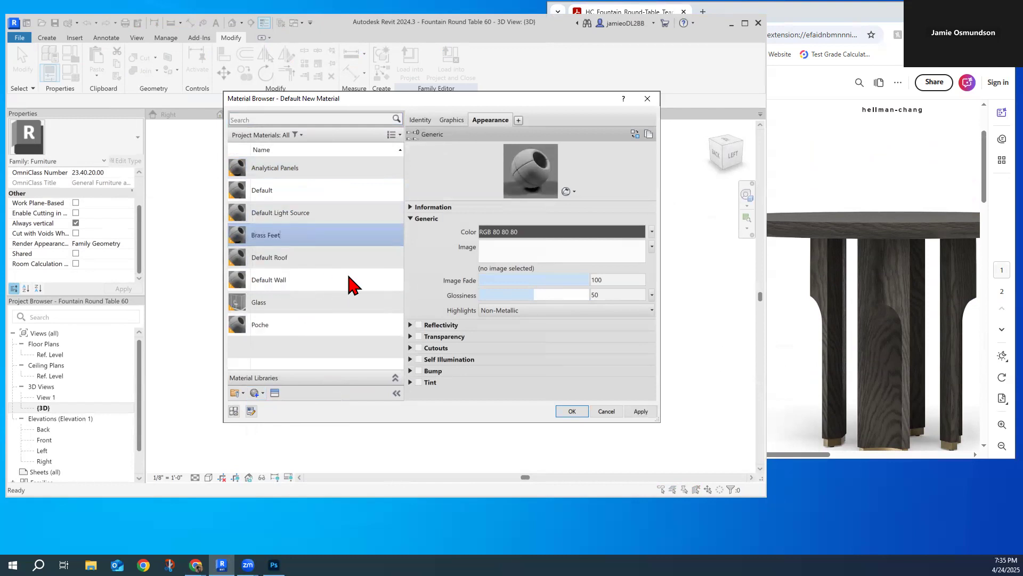
Replace the Brass Feet material's appearance with the Brass - Satin asset and assign the material to the Brass Feet parameter.
{"action": "left_click", "coordinate": [635, 134]}
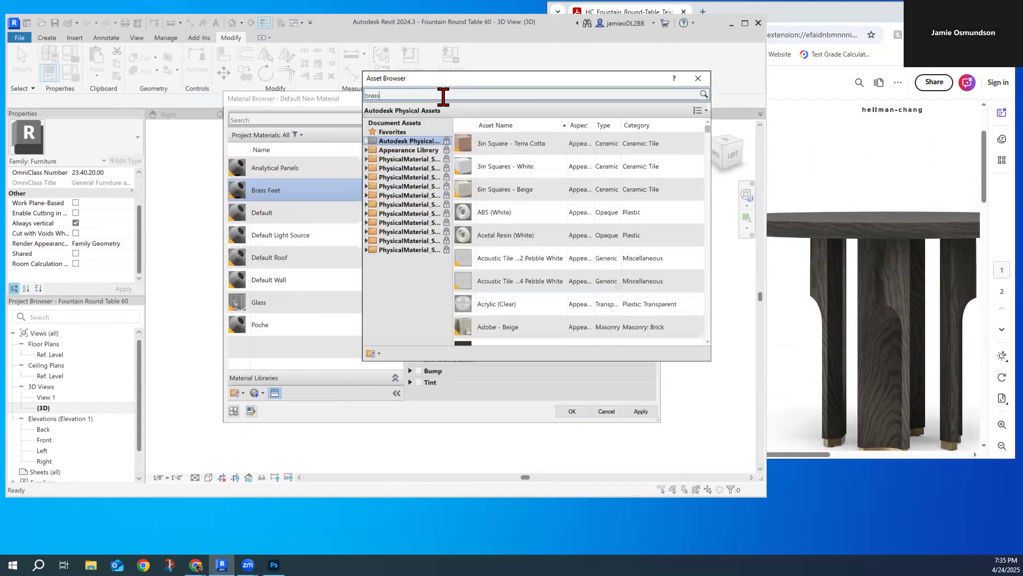
{"action": "type", "text": "brass"}
{"action": "key", "text": "Return"}
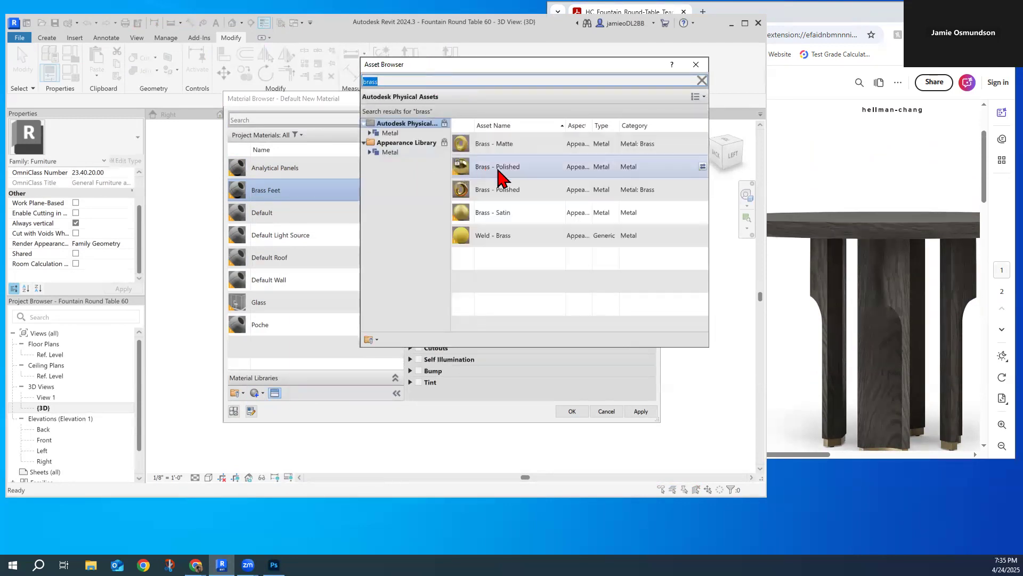
{"action": "left_click", "coordinate": [525, 216]}
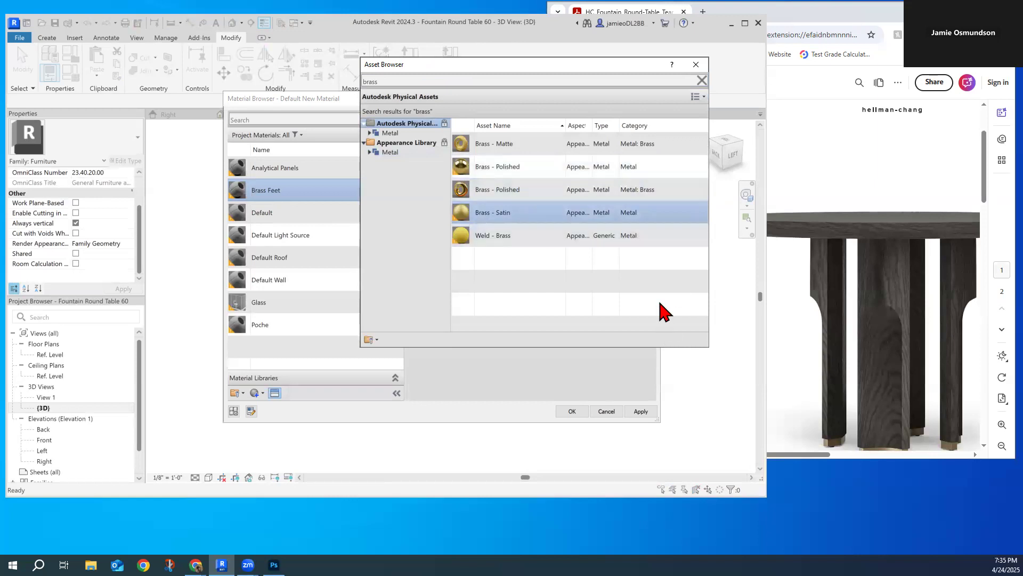
{"action": "left_click", "coordinate": [696, 65]}
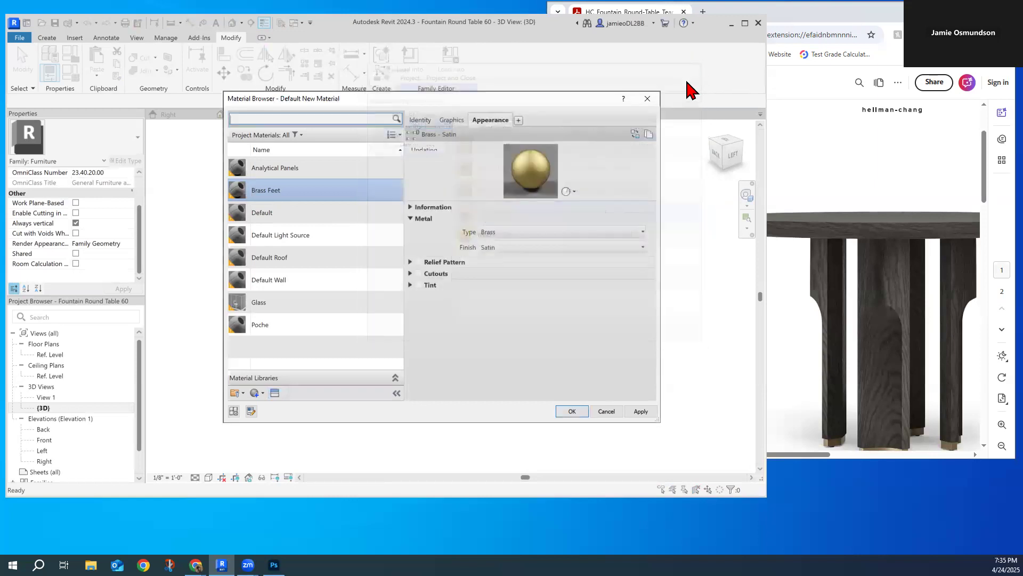
{"action": "scroll", "coordinate": [913, 423], "scroll_direction": "up", "scroll_amount": 1}
{"action": "scroll", "coordinate": [912, 424], "scroll_direction": "down", "scroll_amount": 5}
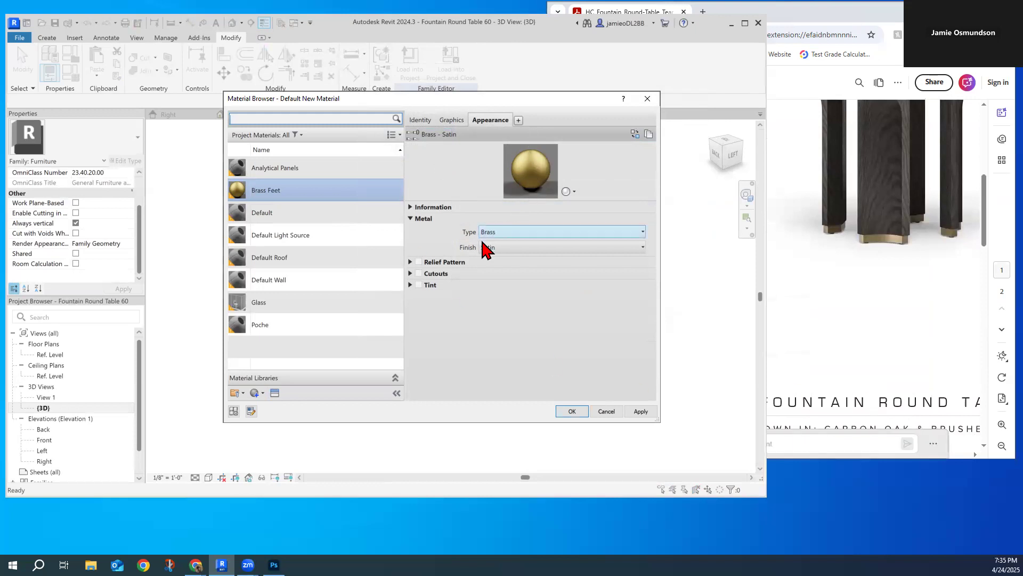
{"action": "left_click", "coordinate": [575, 414]}
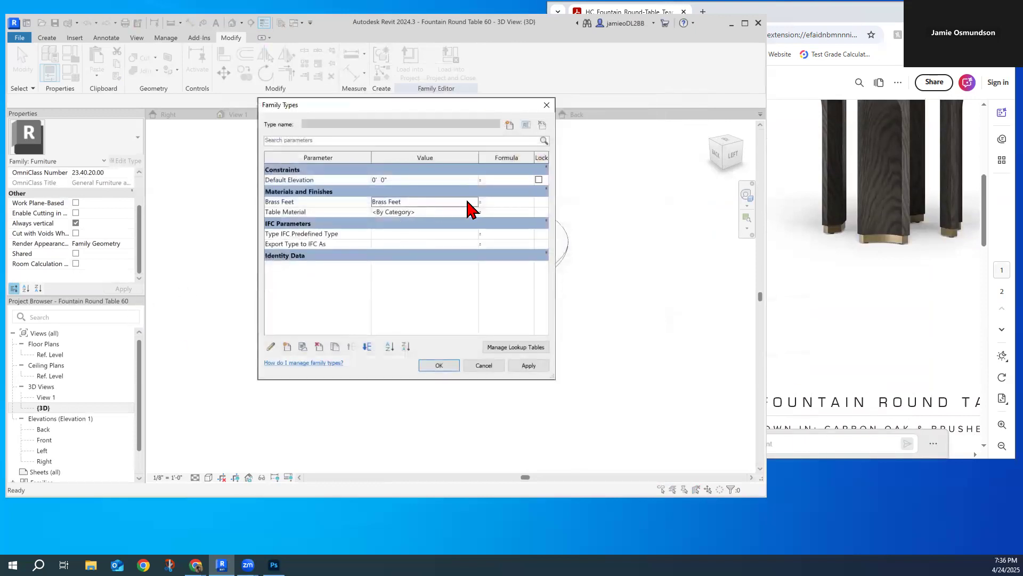
Create a new material named Table Material for the Table Material parameter.
{"action": "left_click", "coordinate": [472, 211]}
{"action": "left_click", "coordinate": [474, 211]}
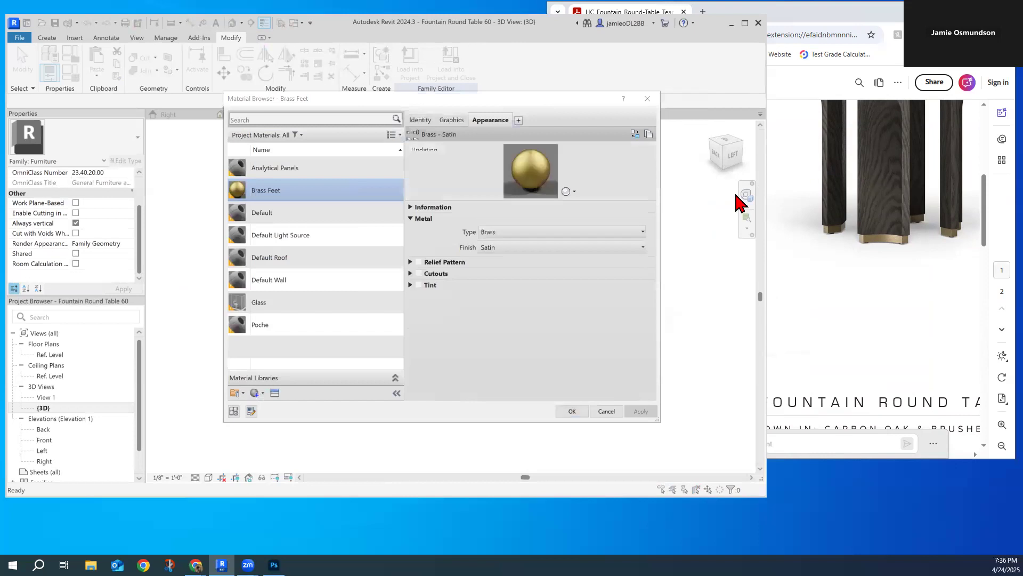
{"action": "left_click", "coordinate": [256, 395]}
{"action": "left_click", "coordinate": [269, 405]}
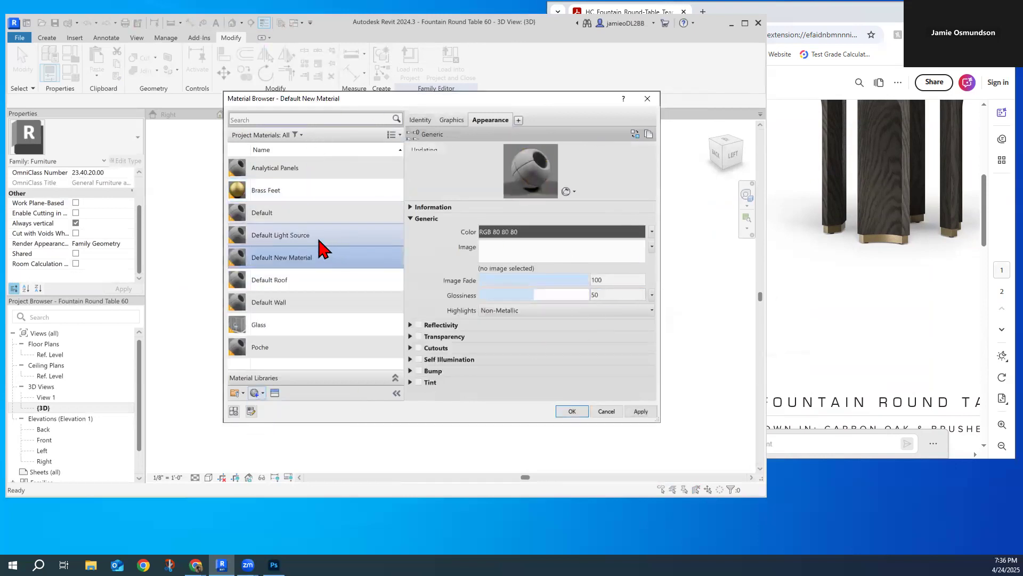
{"action": "right_click", "coordinate": [302, 260]}
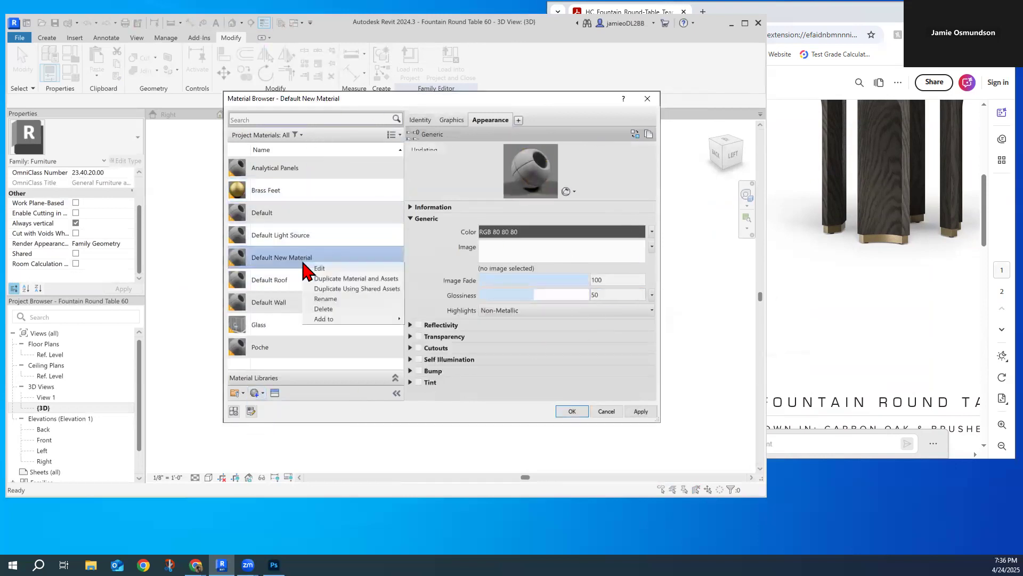
{"action": "left_click", "coordinate": [334, 300]}
{"action": "type", "text": "Tabl"}
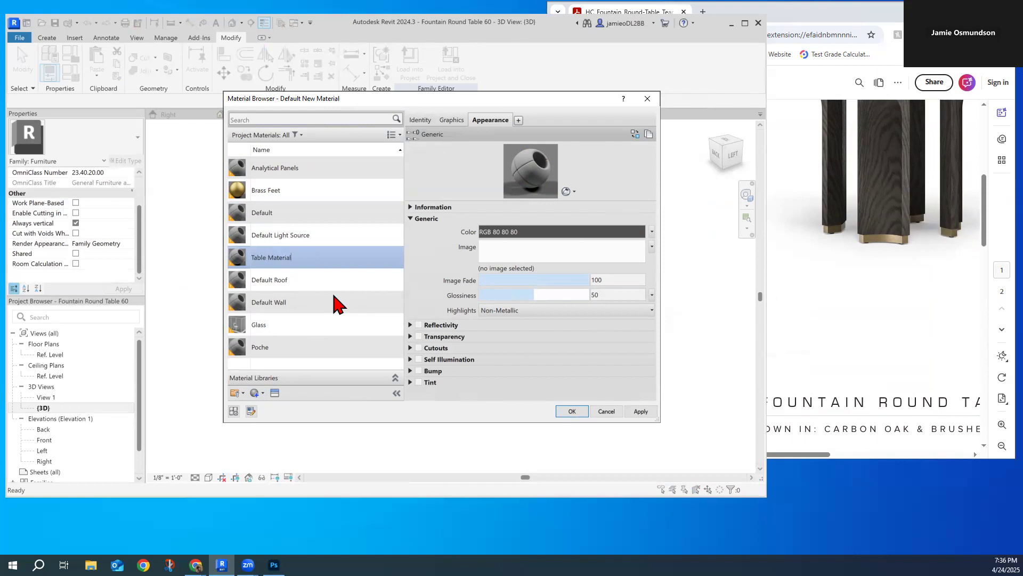
Search the appearance assets for oak and try Red Oak - Natural Low Gloss from the Appearance Library's Wood category on Table Material.
{"action": "left_click", "coordinate": [633, 135]}
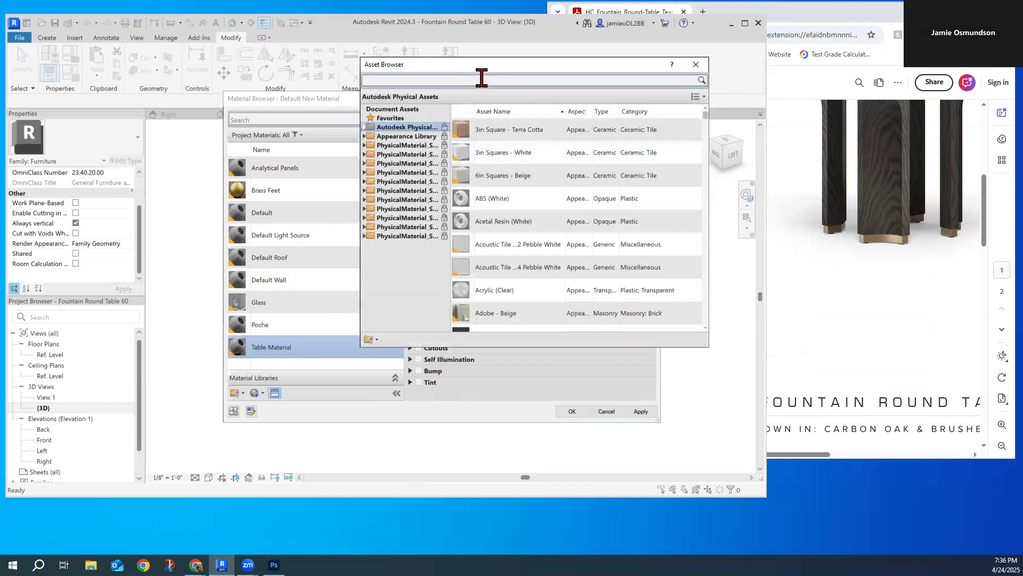
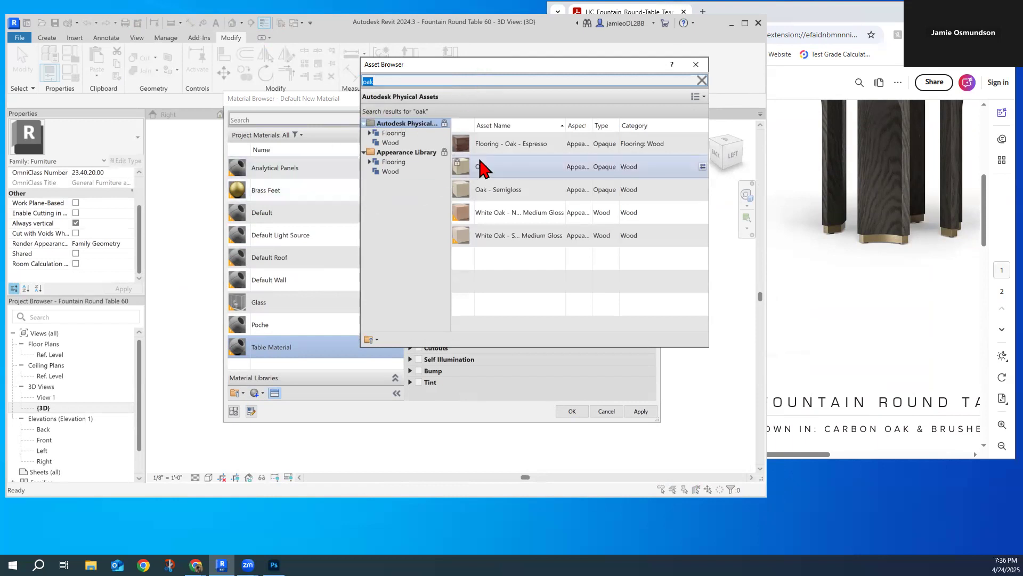
{"action": "left_click", "coordinate": [390, 143]}
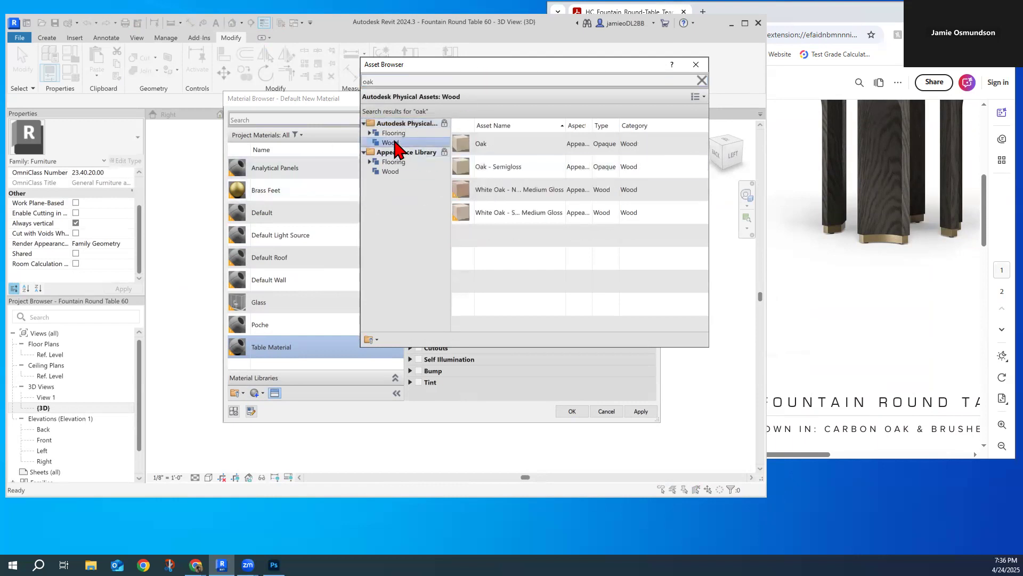
{"action": "left_click", "coordinate": [391, 171]}
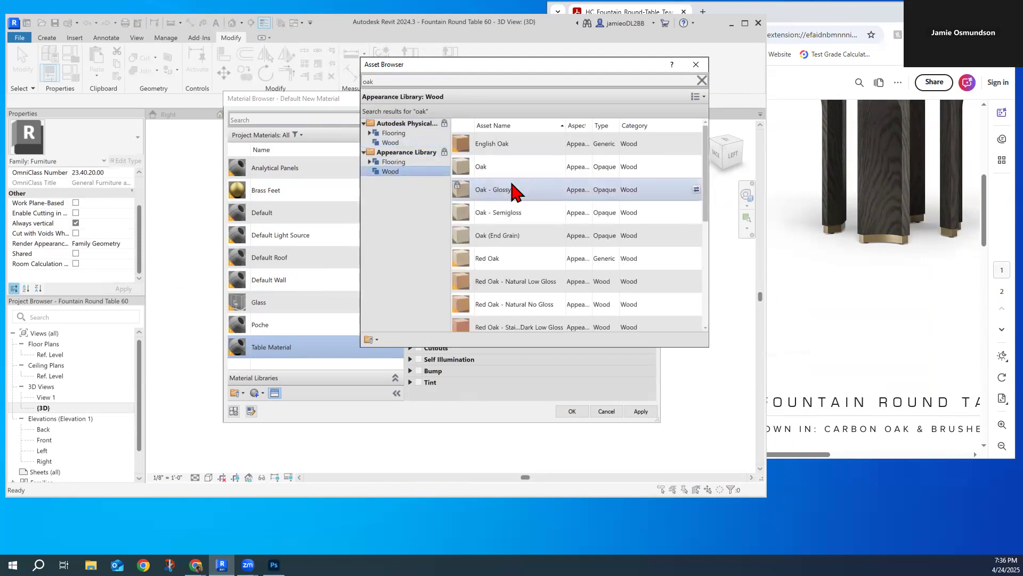
{"action": "scroll", "coordinate": [511, 190], "scroll_direction": "down", "scroll_amount": 3}
{"action": "scroll", "coordinate": [514, 194], "scroll_direction": "up", "scroll_amount": 3}
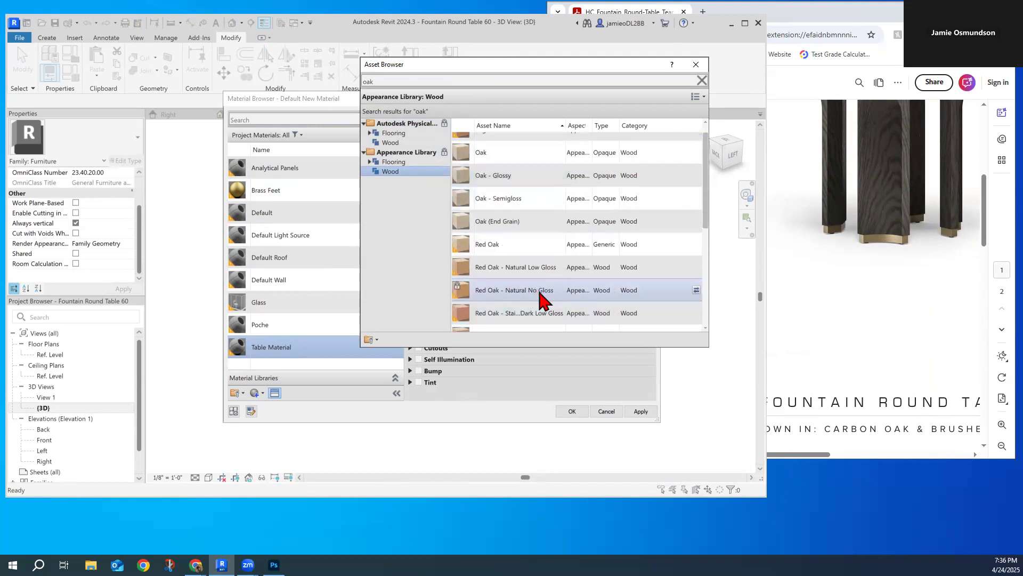
{"action": "double_click", "coordinate": [535, 268]}
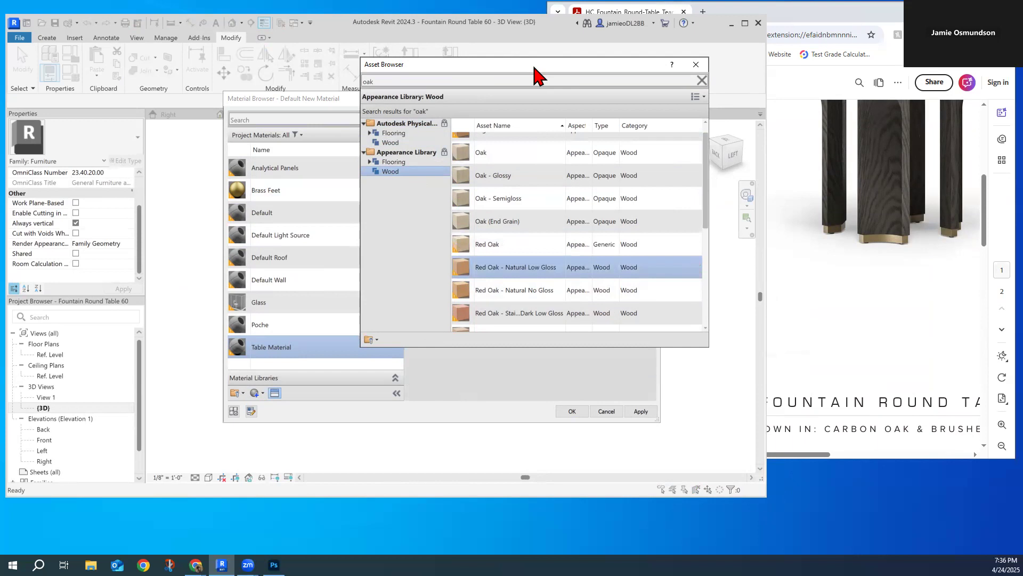
Replace the Table Material appearance with the Oak asset from the Appearance Library.
{"action": "left_click_drag", "start_coordinate": [534, 71], "coordinate": [774, 85]}
{"action": "left_click", "coordinate": [549, 164]}
{"action": "double_click", "coordinate": [714, 178]}
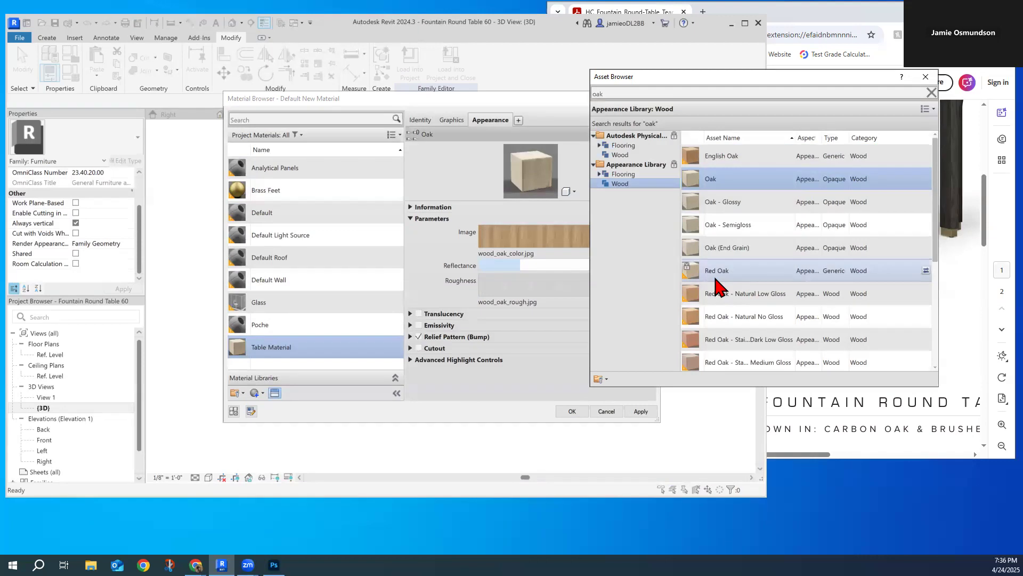
Try White Oak - Natural Medium Gloss on Table Material, then the Oak asset from the Autodesk Physical Assets Wood category.
{"action": "scroll", "coordinate": [717, 285], "scroll_direction": "down", "scroll_amount": 3}
{"action": "left_click", "coordinate": [620, 154]}
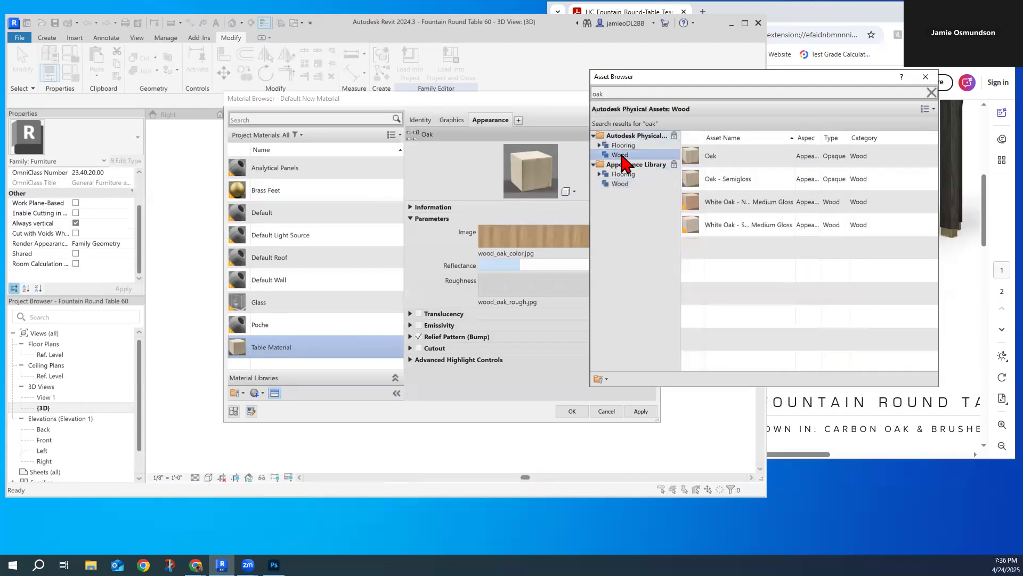
{"action": "double_click", "coordinate": [733, 201]}
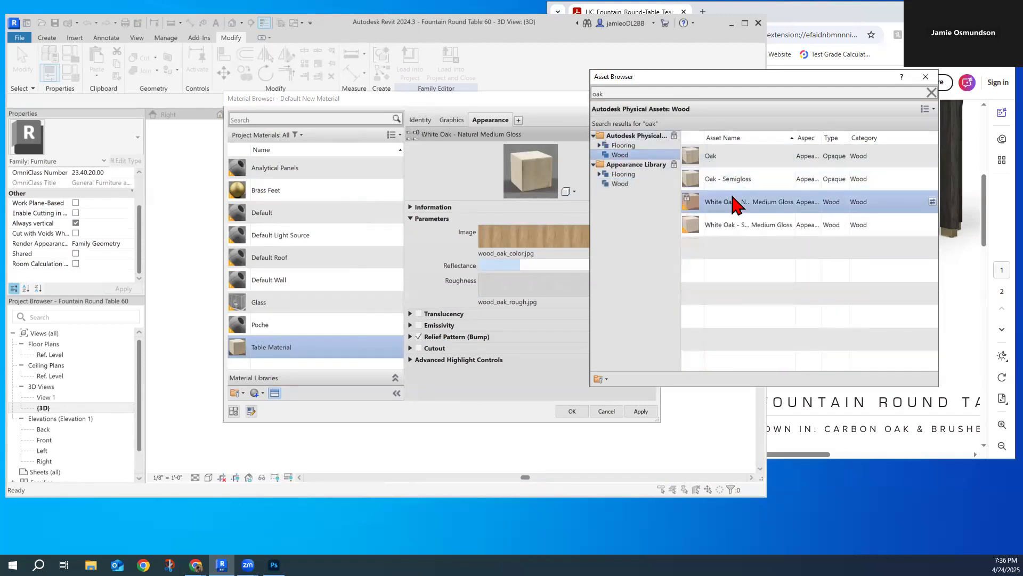
{"action": "double_click", "coordinate": [731, 156]}
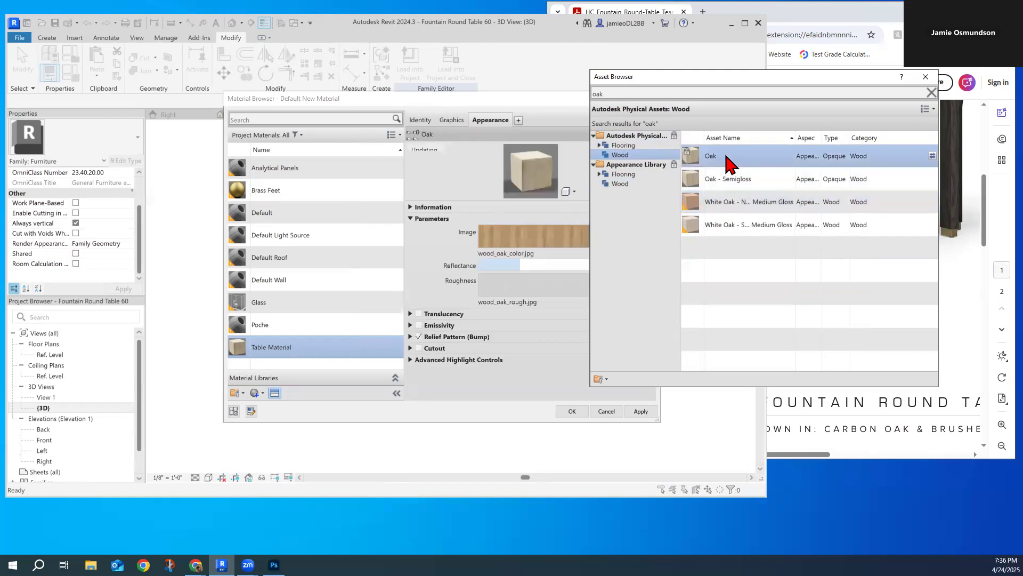
{"action": "left_click", "coordinate": [926, 76]}
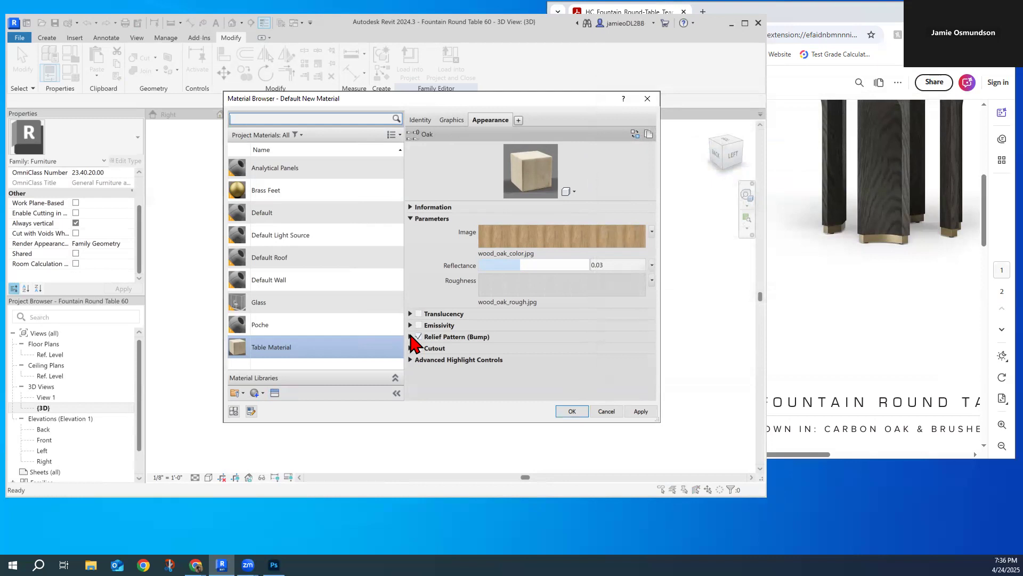
{"action": "left_click", "coordinate": [411, 337]}
{"action": "left_click", "coordinate": [411, 337]}
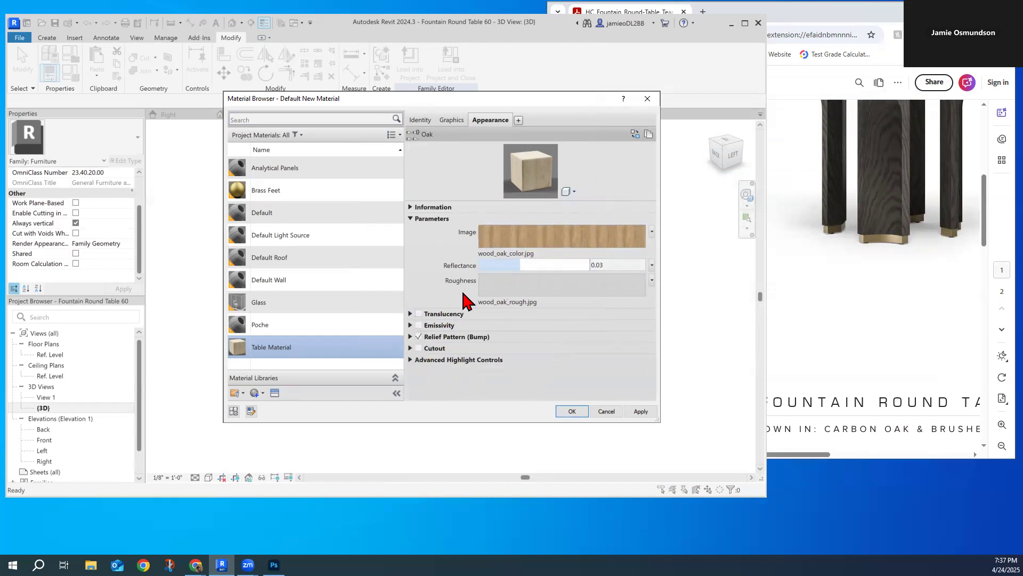
Try the Birch, Bamboo Dark - Semigloss, Ash Door and Andiroba wood appearances on Table Material.
{"action": "left_click", "coordinate": [634, 134]}
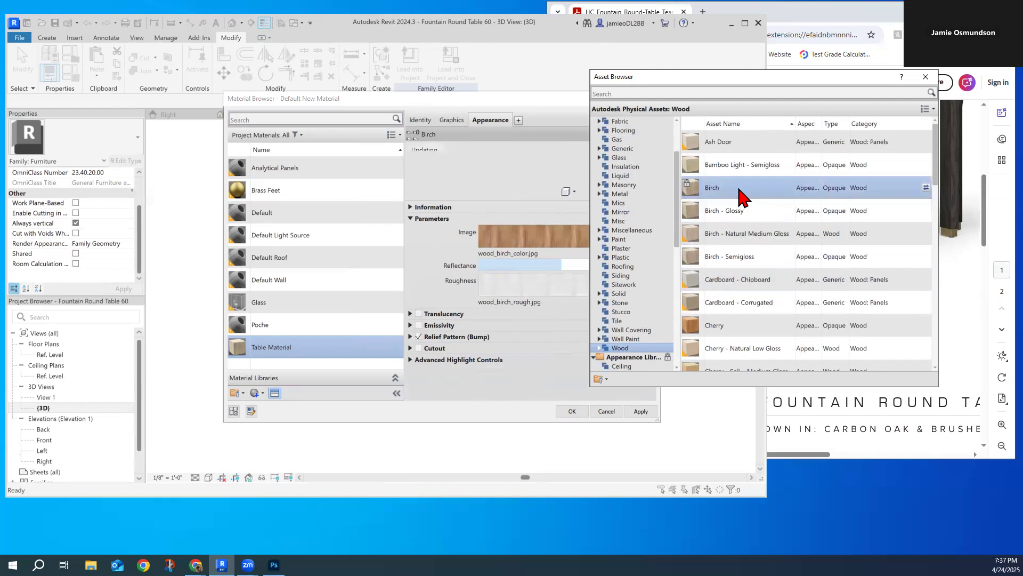
{"action": "scroll", "coordinate": [647, 320], "scroll_direction": "down", "scroll_amount": 2}
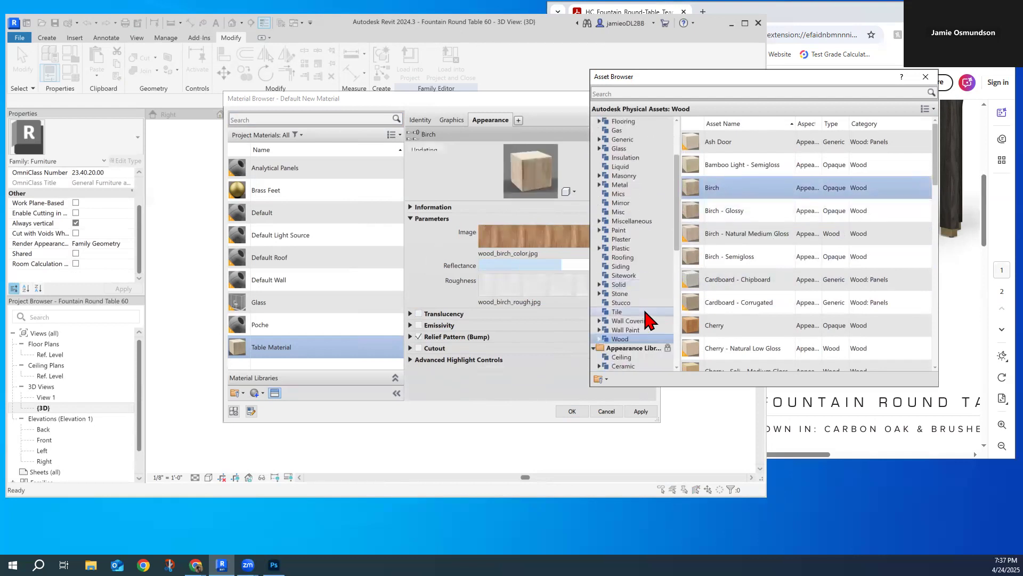
{"action": "scroll", "coordinate": [646, 312], "scroll_direction": "down", "scroll_amount": 8}
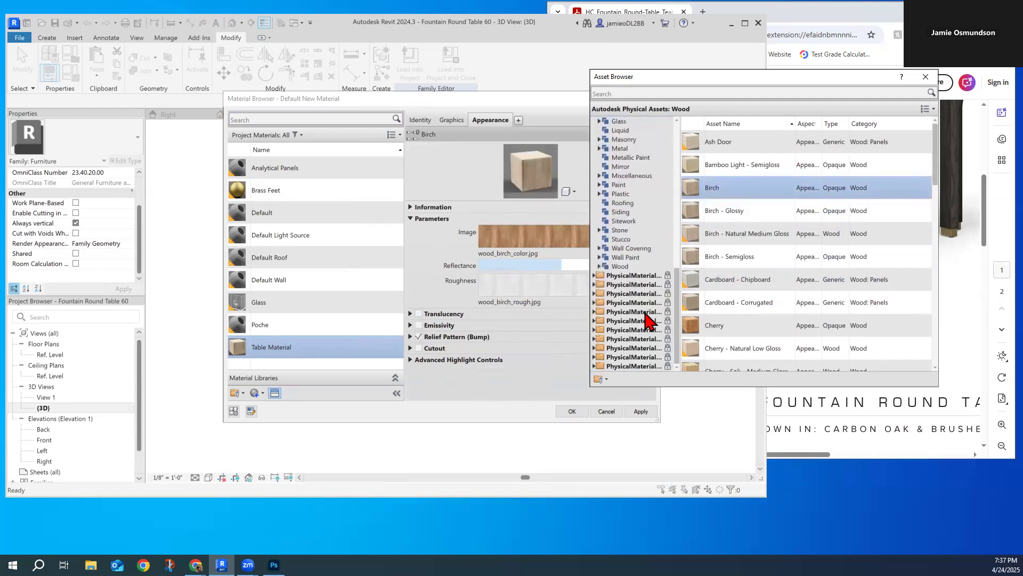
{"action": "left_click", "coordinate": [634, 266]}
{"action": "left_click", "coordinate": [710, 260]}
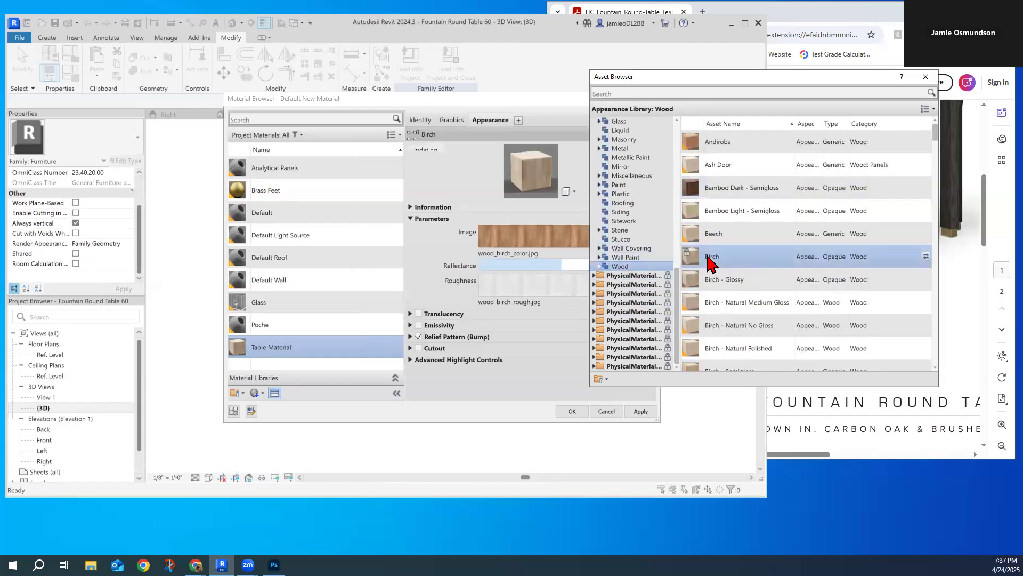
{"action": "left_click", "coordinate": [598, 265]}
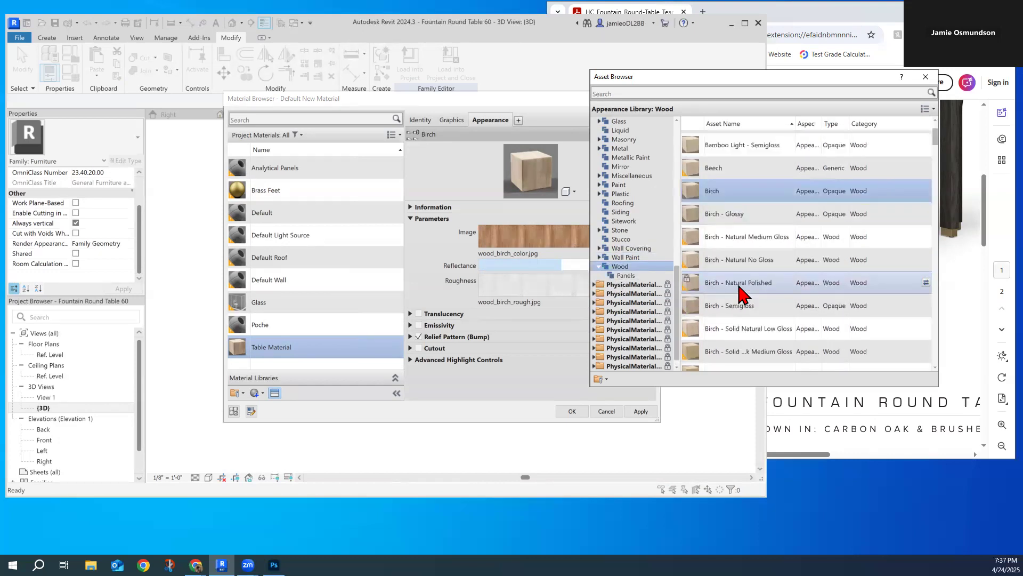
{"action": "double_click", "coordinate": [723, 186]}
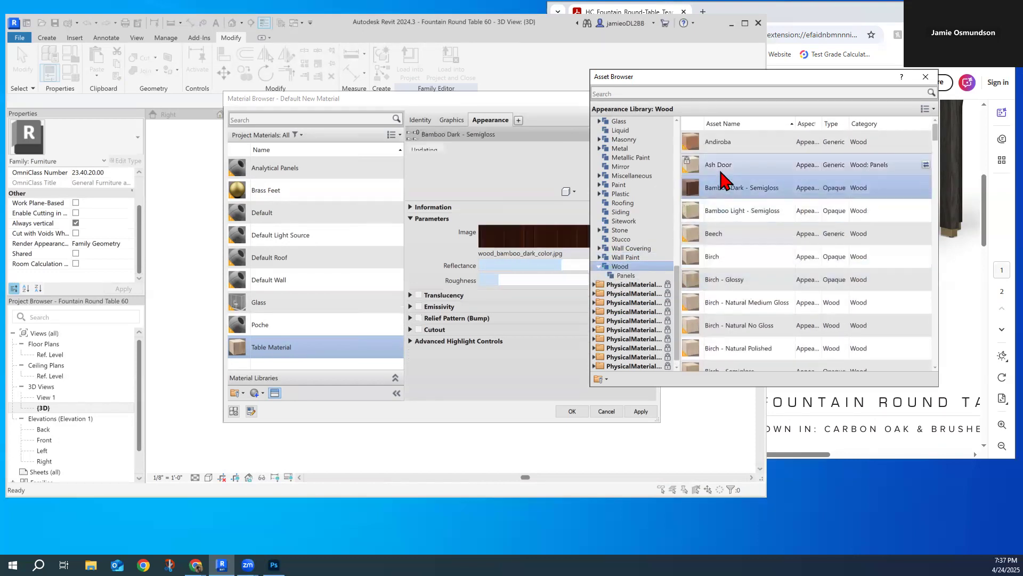
{"action": "double_click", "coordinate": [723, 167]}
{"action": "double_click", "coordinate": [728, 144]}
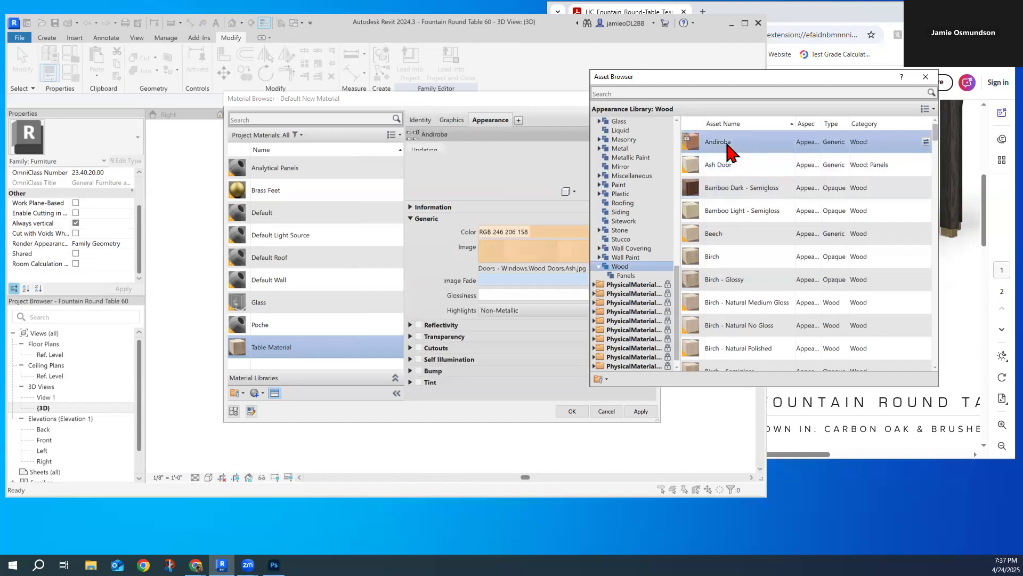
Try the Bocote, Cherry - Semigloss and English Oak appearances on Table Material.
{"action": "scroll", "coordinate": [751, 235], "scroll_direction": "down", "scroll_amount": 2}
{"action": "scroll", "coordinate": [753, 287], "scroll_direction": "down", "scroll_amount": 5}
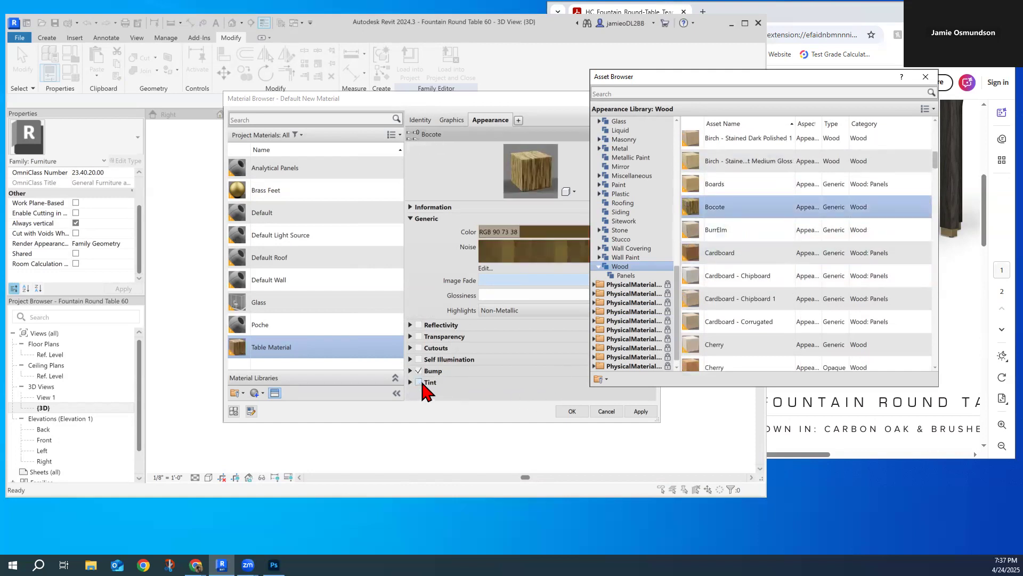
{"action": "scroll", "coordinate": [752, 285], "scroll_direction": "down", "scroll_amount": 3}
{"action": "scroll", "coordinate": [751, 285], "scroll_direction": "down", "scroll_amount": 1}
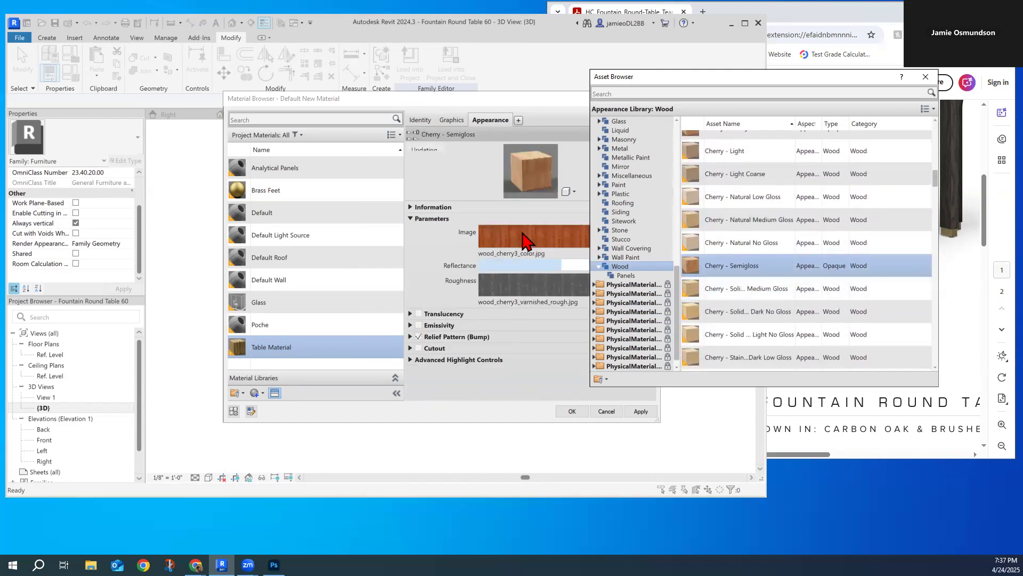
{"action": "scroll", "coordinate": [837, 325], "scroll_direction": "down", "scroll_amount": 5}
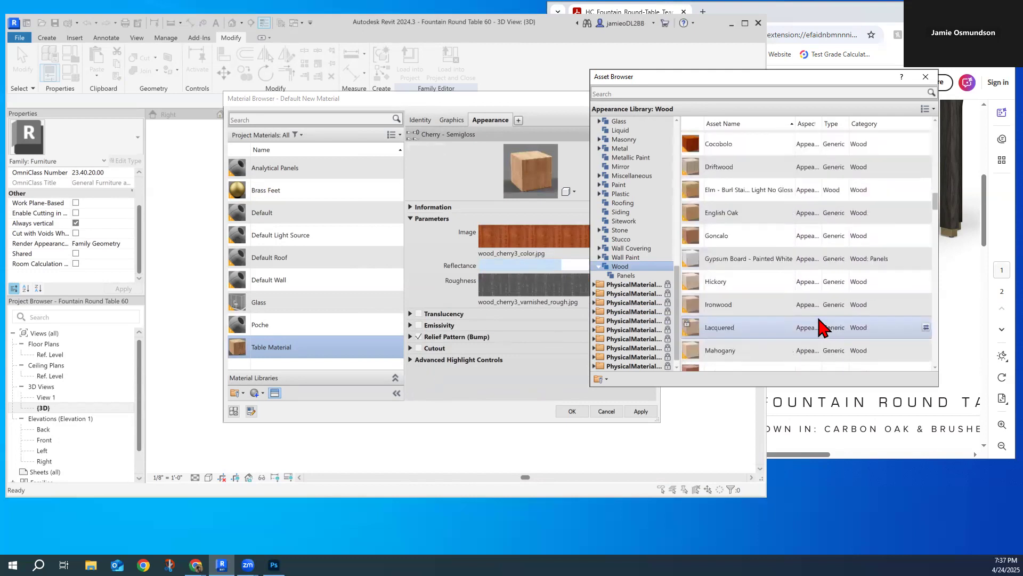
{"action": "double_click", "coordinate": [738, 213]}
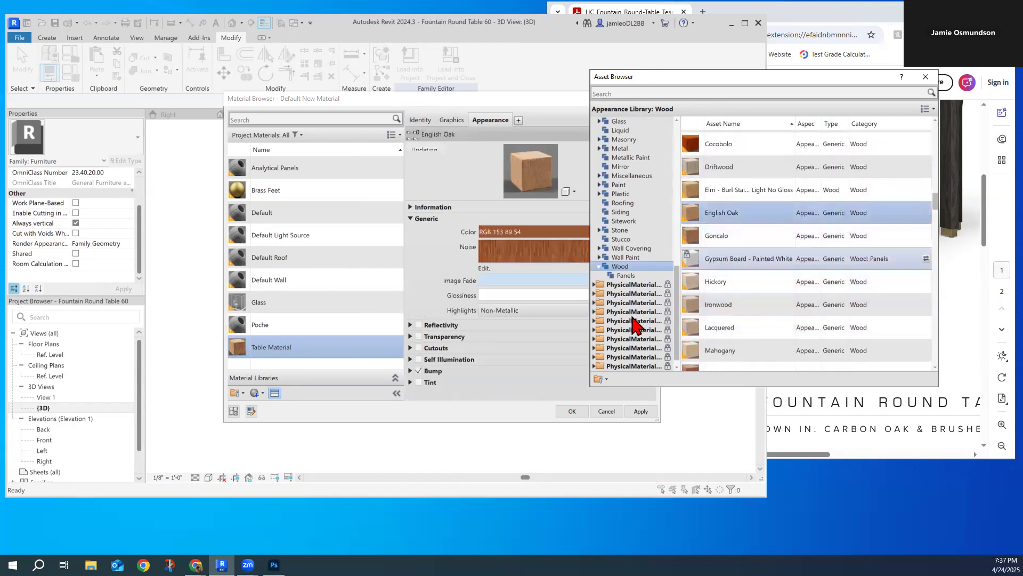
Try the Oak, Oak - Glossy, Oak - Semigloss and Oak (End Grain) appearances on Table Material.
{"action": "scroll", "coordinate": [770, 307], "scroll_direction": "down", "scroll_amount": 5}
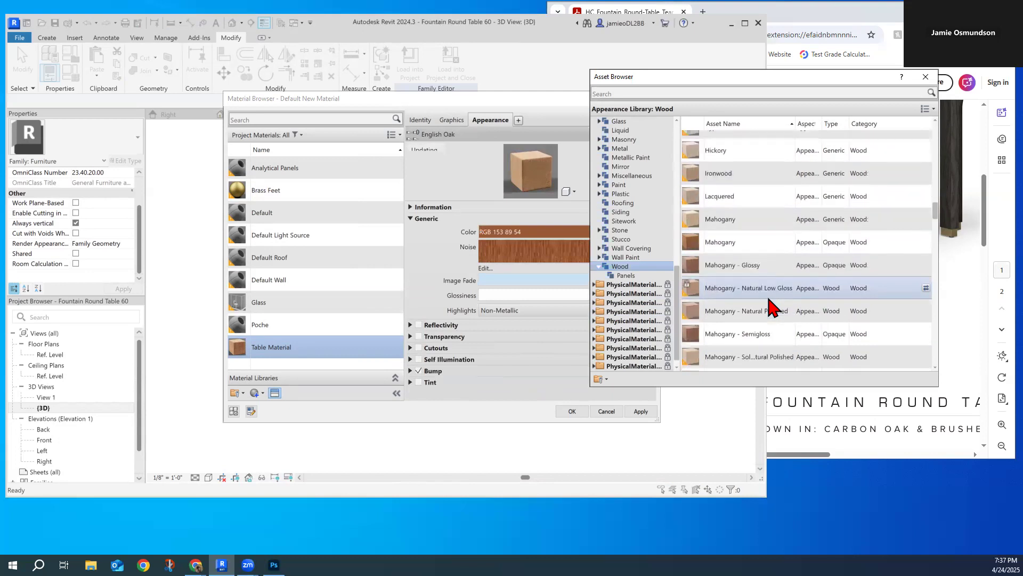
{"action": "scroll", "coordinate": [777, 313], "scroll_direction": "down", "scroll_amount": 5}
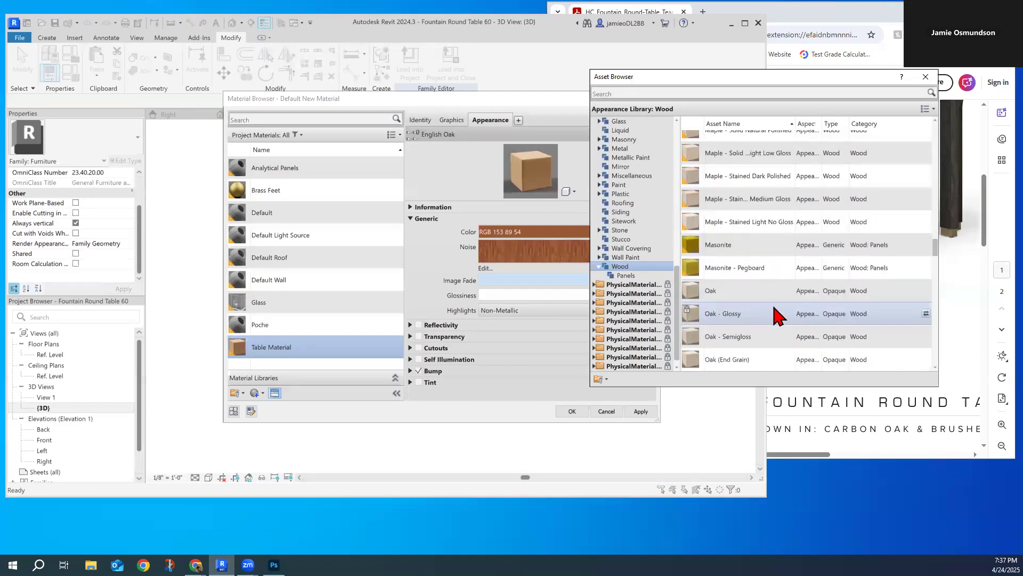
{"action": "double_click", "coordinate": [735, 292]}
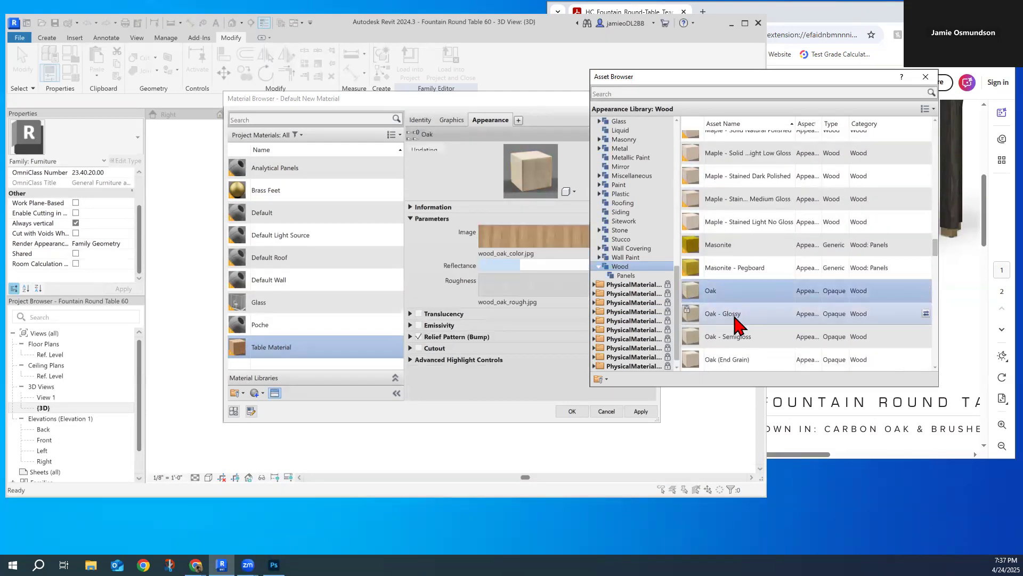
{"action": "double_click", "coordinate": [734, 316]}
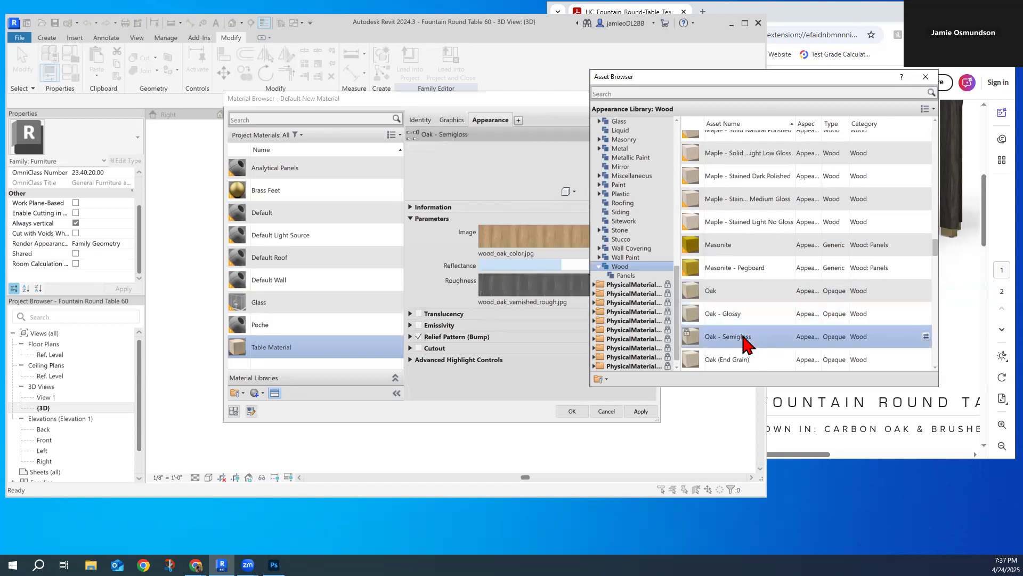
{"action": "double_click", "coordinate": [750, 361]}
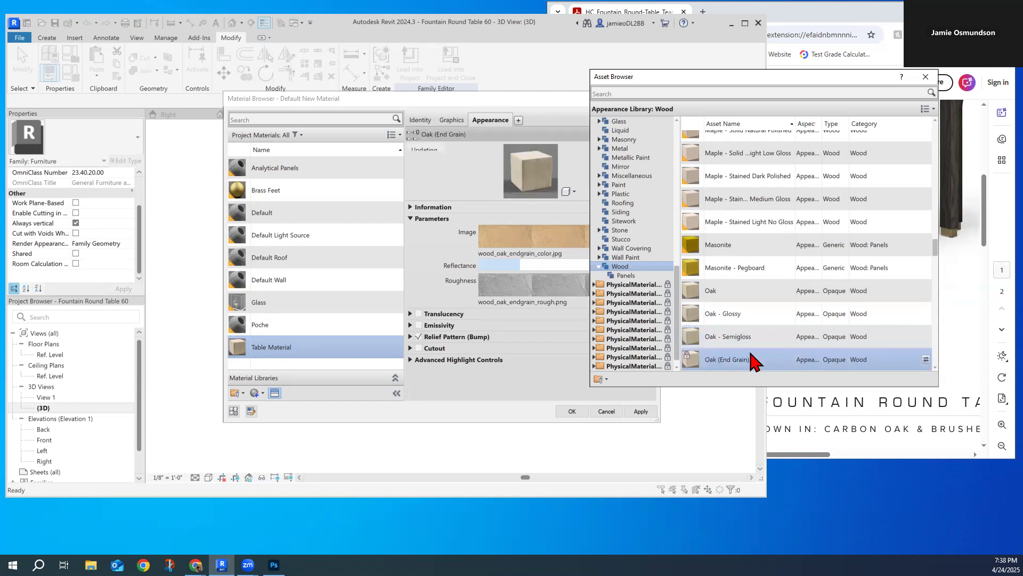
Try the Paneling - Brown and Paneling - Yellow-Brown appearances on Table Material.
{"action": "scroll", "coordinate": [751, 336], "scroll_direction": "down", "scroll_amount": 3}
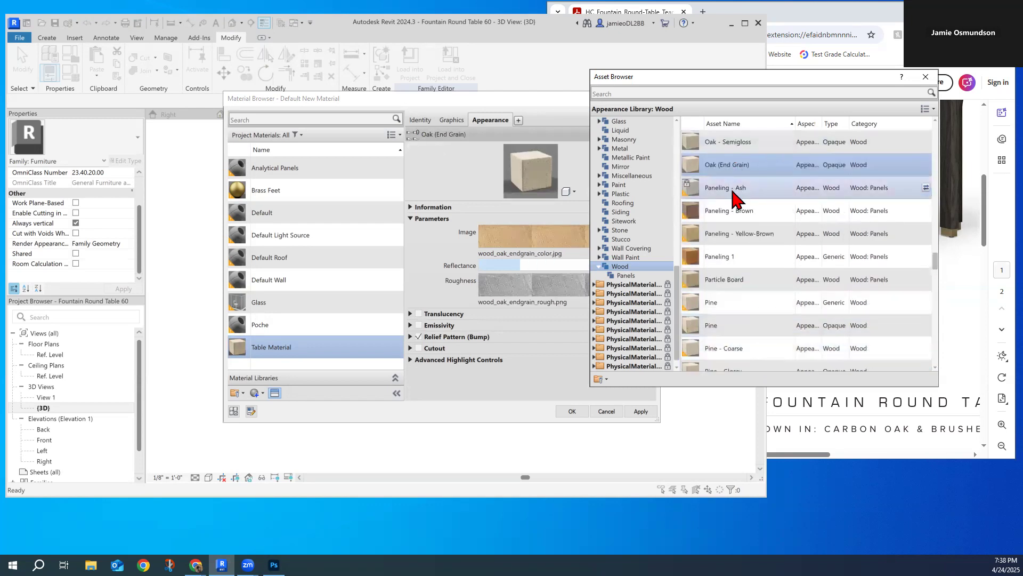
{"action": "double_click", "coordinate": [736, 212]}
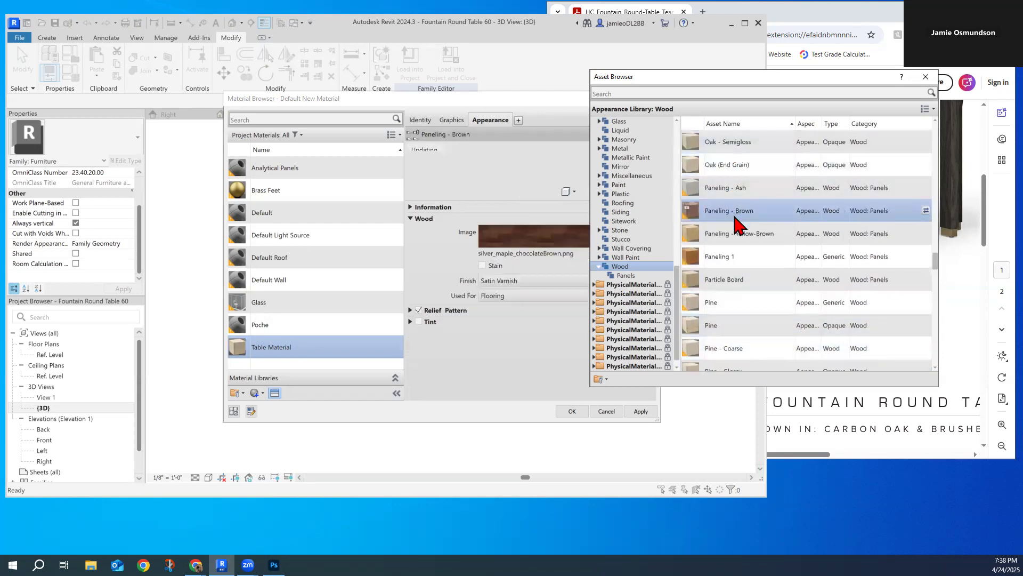
{"action": "double_click", "coordinate": [736, 233]}
{"action": "left_click", "coordinate": [735, 309]}
{"action": "scroll", "coordinate": [736, 315], "scroll_direction": "down", "scroll_amount": 2}
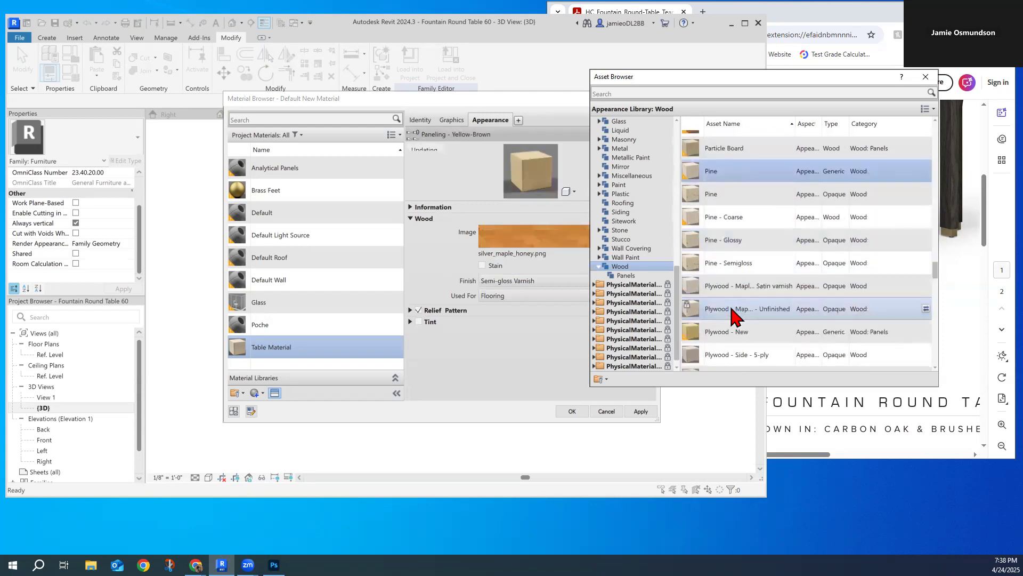
Try the Red Oak - Natural Low Gloss, Red Oak and Red Oak - Stained Light No Gloss appearances on Table Material.
{"action": "scroll", "coordinate": [735, 314], "scroll_direction": "down", "scroll_amount": 3}
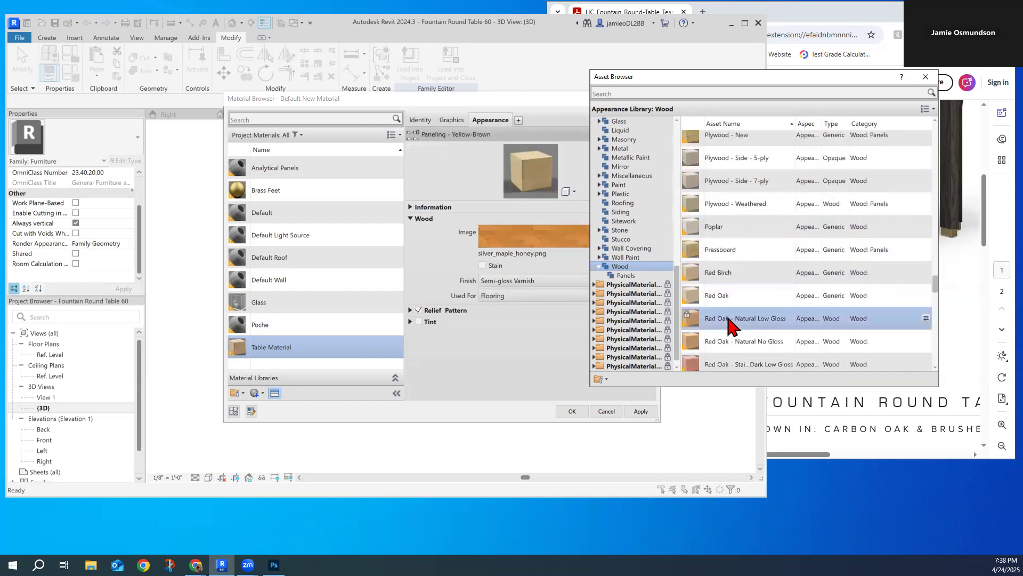
{"action": "double_click", "coordinate": [731, 320]}
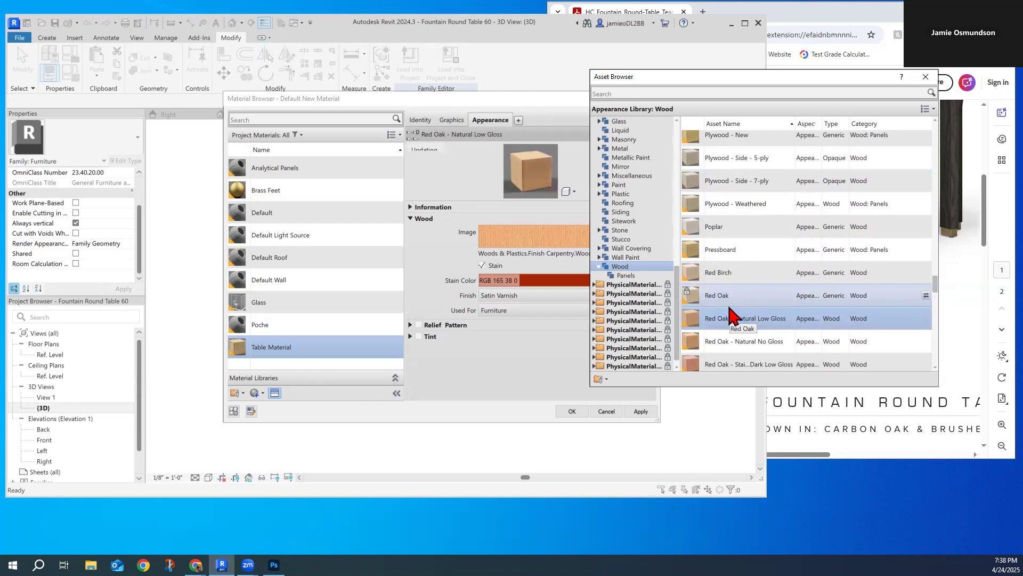
{"action": "double_click", "coordinate": [731, 294]}
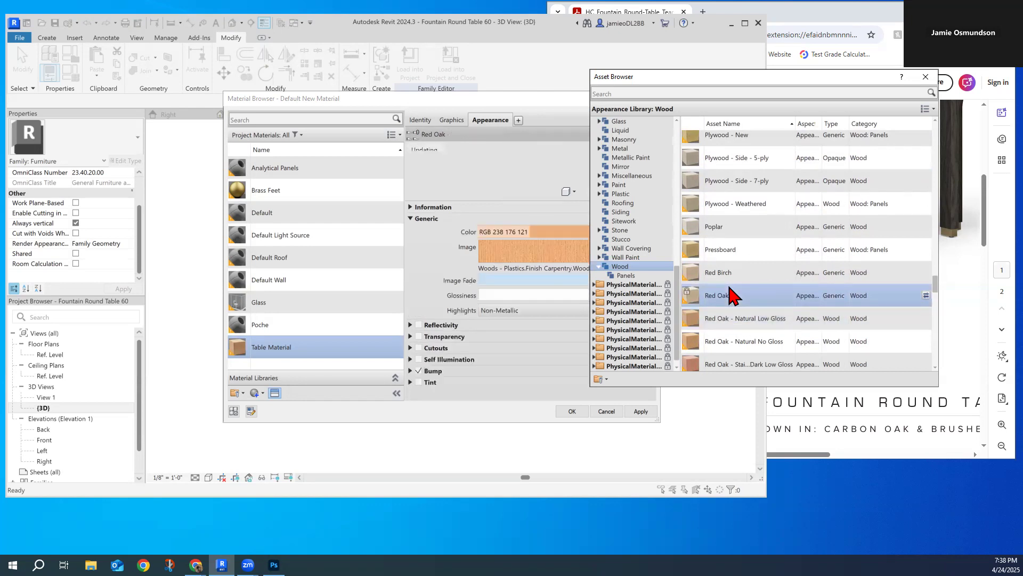
{"action": "scroll", "coordinate": [744, 347], "scroll_direction": "down", "scroll_amount": 1}
{"action": "double_click", "coordinate": [744, 344]}
Try the Redwood, Roble, Rose Myrtle and Rosewood - Natural Low Gloss appearances on Table Material.
{"action": "scroll", "coordinate": [748, 349], "scroll_direction": "down", "scroll_amount": 2}
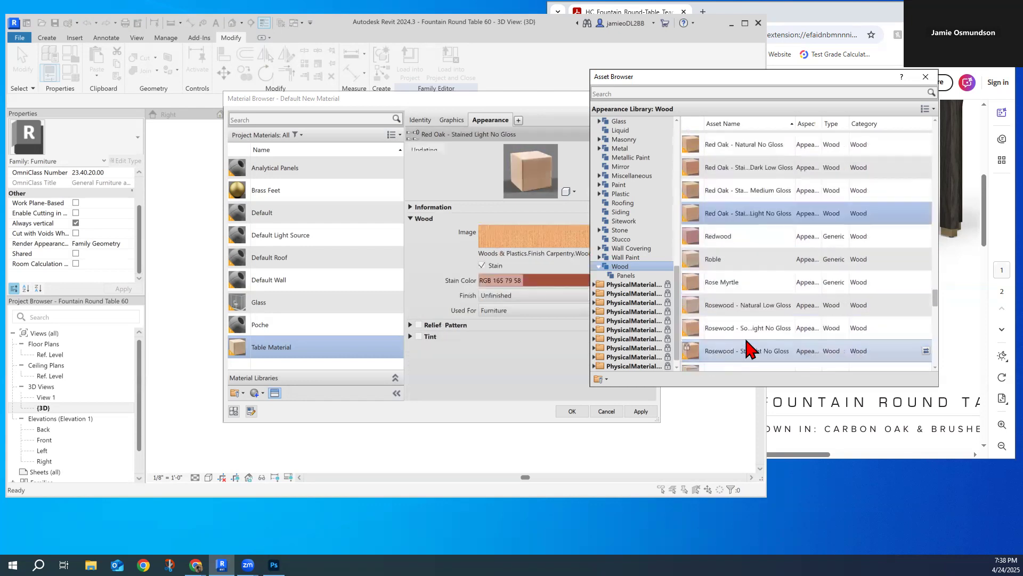
{"action": "double_click", "coordinate": [743, 238]}
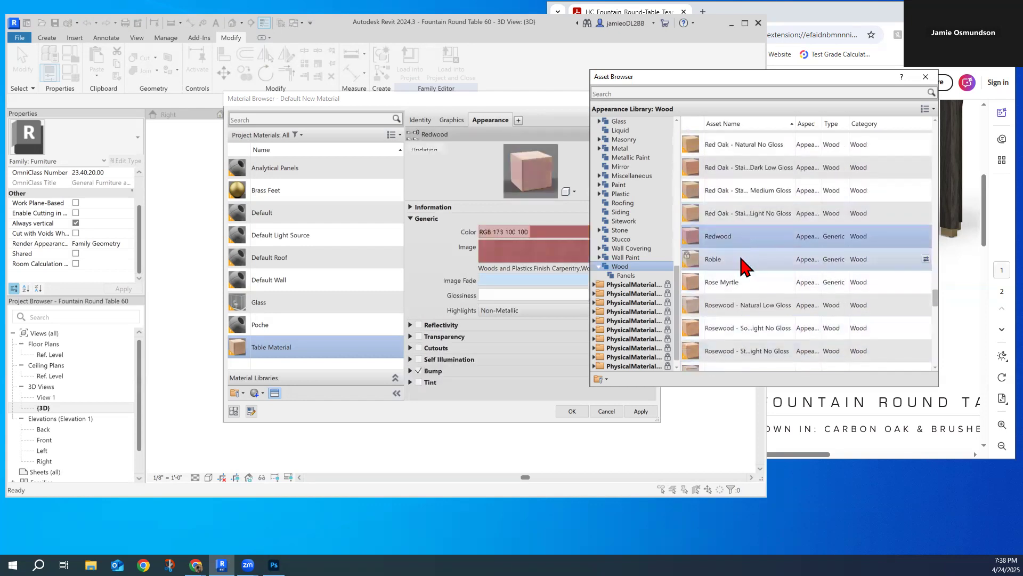
{"action": "double_click", "coordinate": [743, 261]}
{"action": "left_click", "coordinate": [746, 280]}
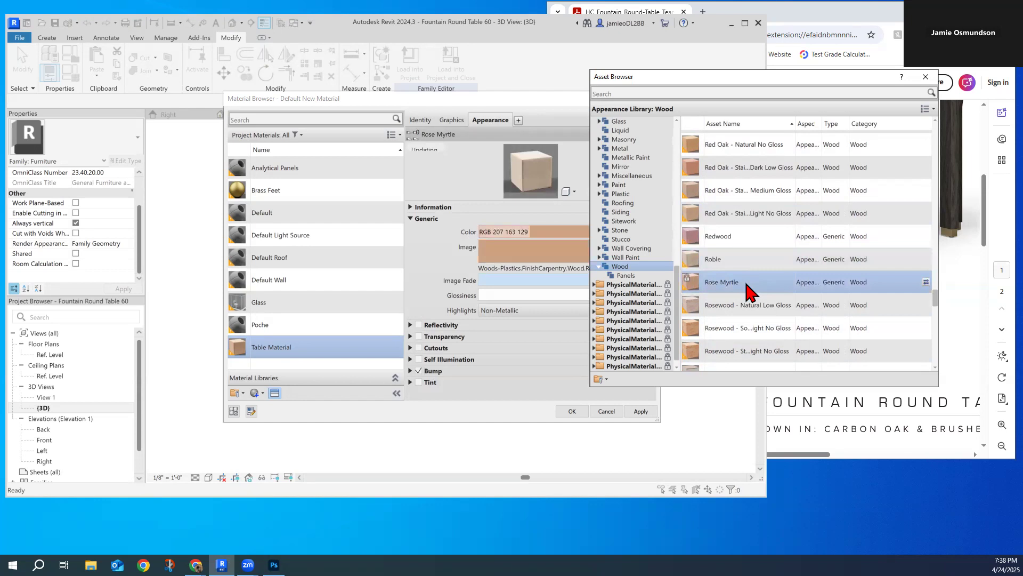
{"action": "double_click", "coordinate": [749, 306]}
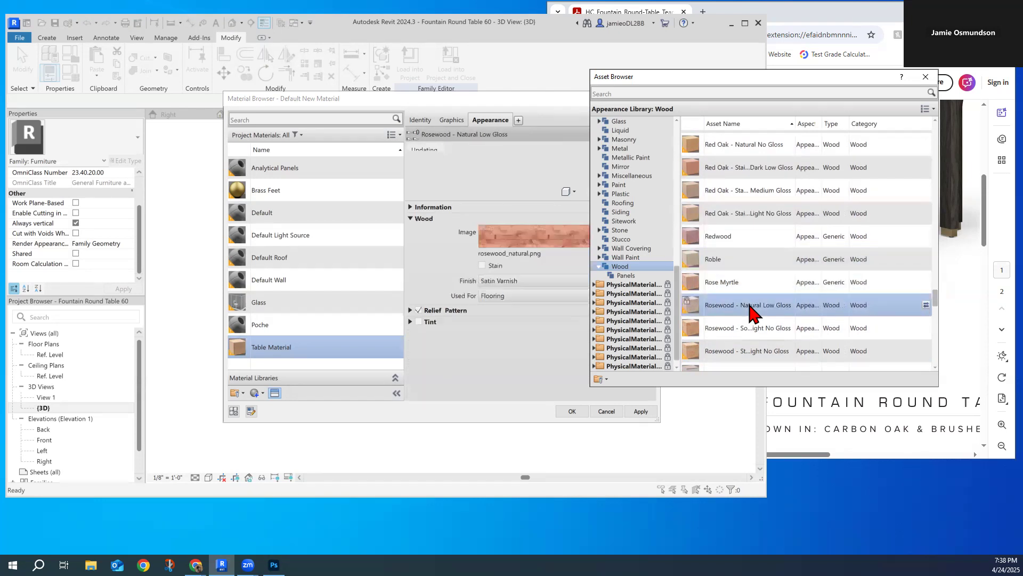
Try the Spruce, Teak, Teak - Natural Medium Gloss 1 and Teak - Natural No Gloss appearances on Table Material.
{"action": "scroll", "coordinate": [754, 326], "scroll_direction": "down", "scroll_amount": 1}
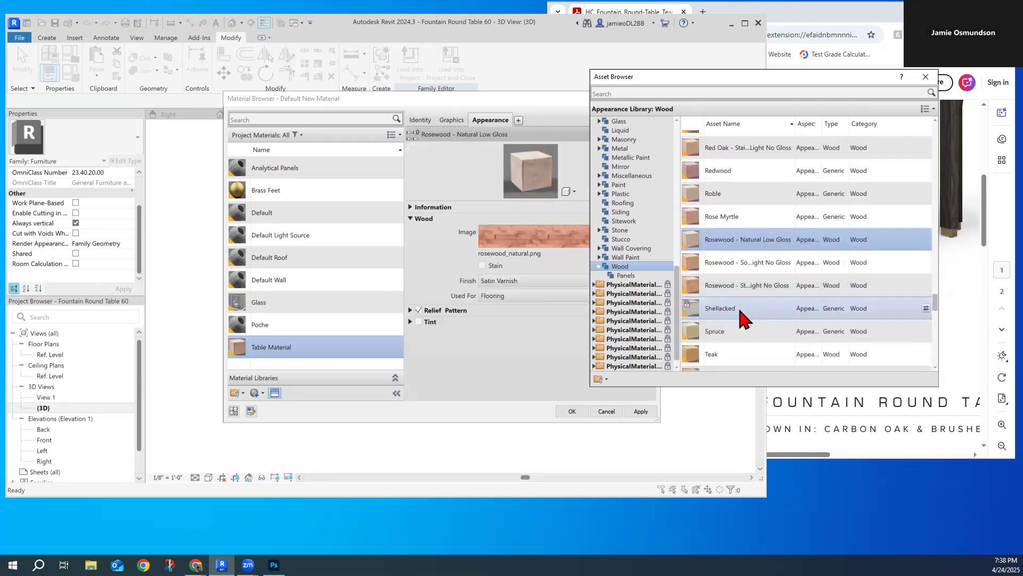
{"action": "double_click", "coordinate": [739, 330]}
{"action": "scroll", "coordinate": [741, 348], "scroll_direction": "down", "scroll_amount": 2}
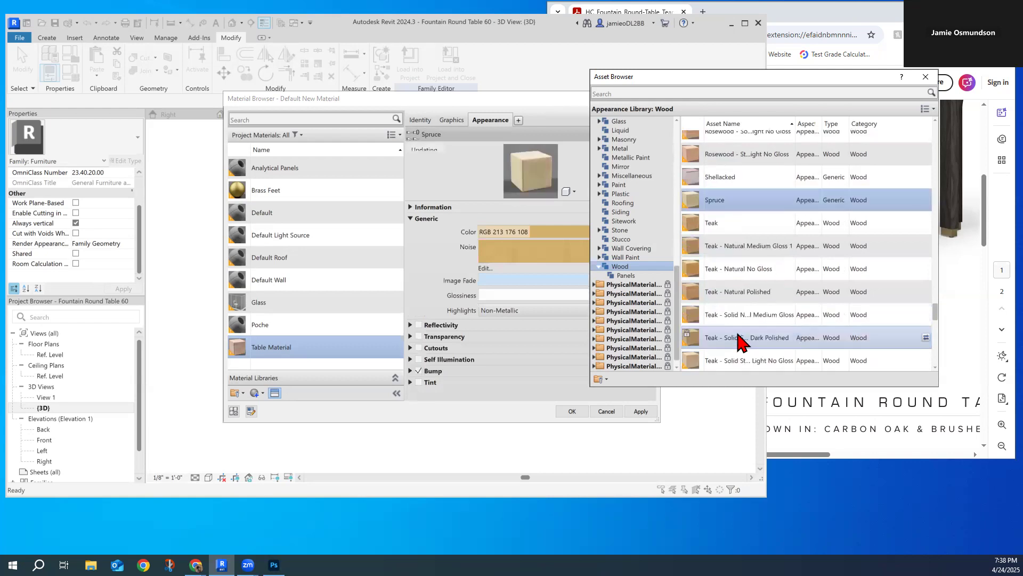
{"action": "double_click", "coordinate": [748, 226]}
{"action": "double_click", "coordinate": [748, 244]}
{"action": "double_click", "coordinate": [749, 269]}
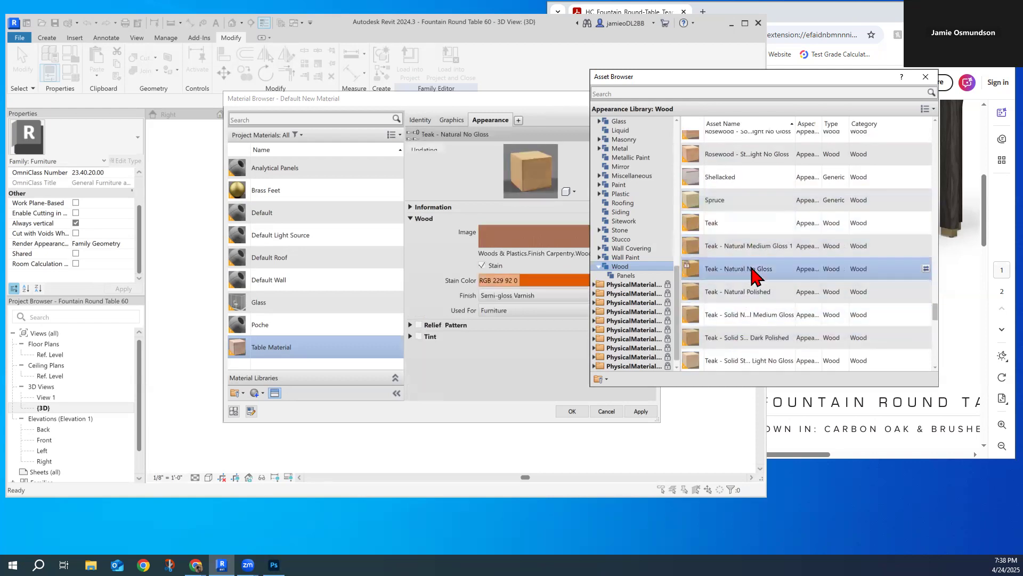
Try the Walnut, Walnut - Glossy, Walnut - Natural Polished and Walnut - Semigloss appearances on Table Material.
{"action": "scroll", "coordinate": [754, 322], "scroll_direction": "down", "scroll_amount": 3}
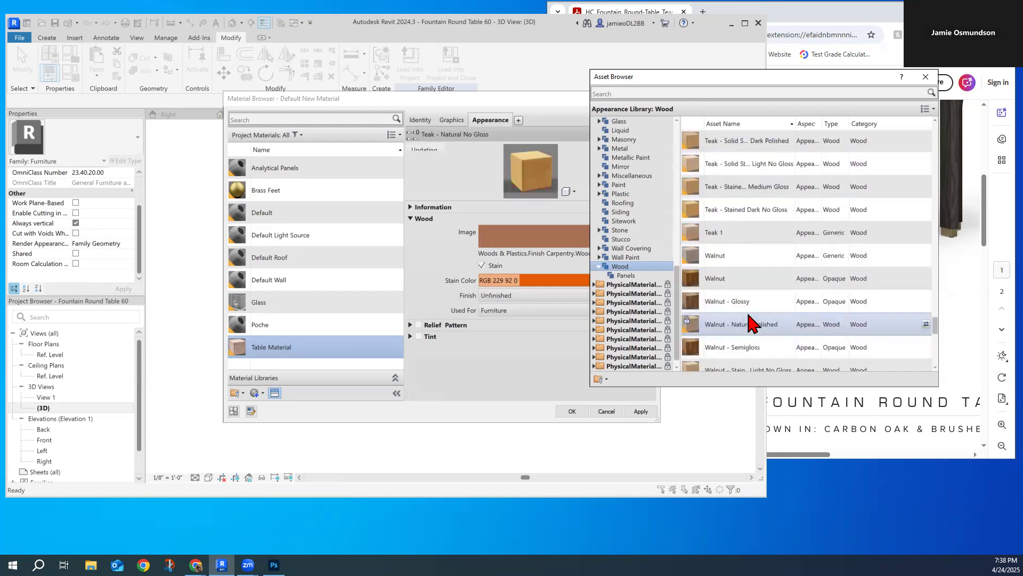
{"action": "double_click", "coordinate": [744, 278]}
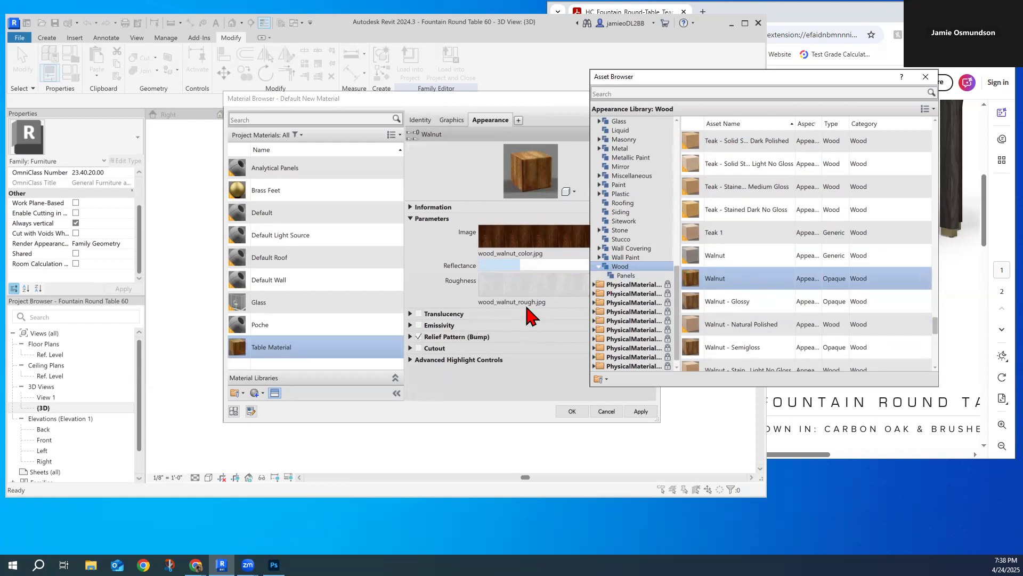
{"action": "double_click", "coordinate": [745, 299]}
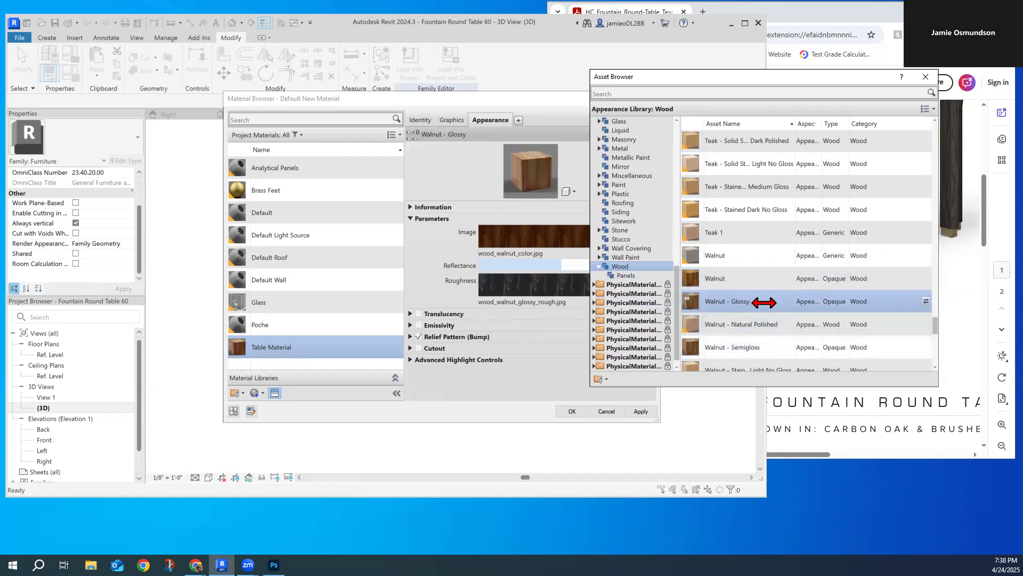
{"action": "double_click", "coordinate": [726, 323]}
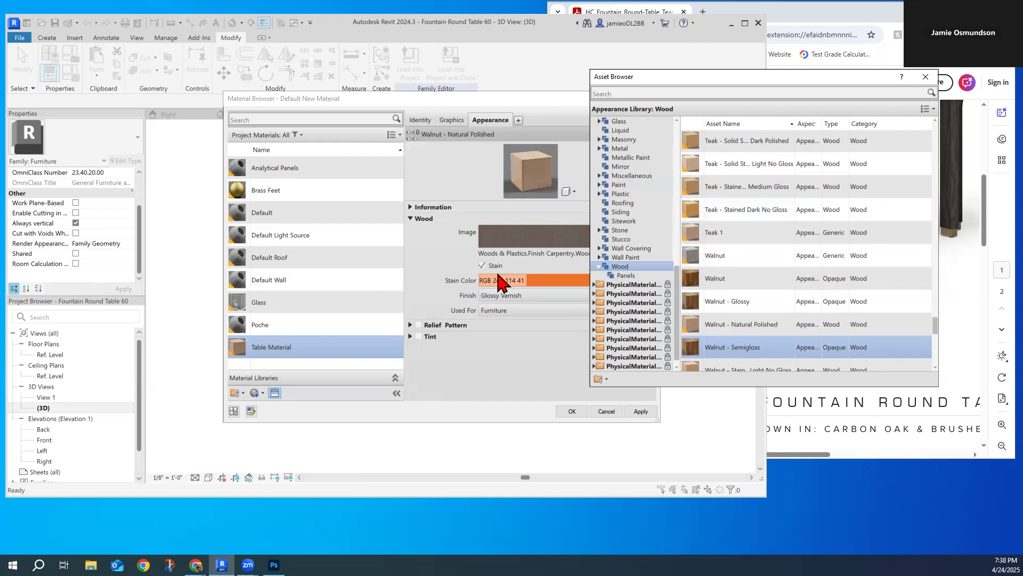
{"action": "scroll", "coordinate": [729, 341], "scroll_direction": "down", "scroll_amount": 1}
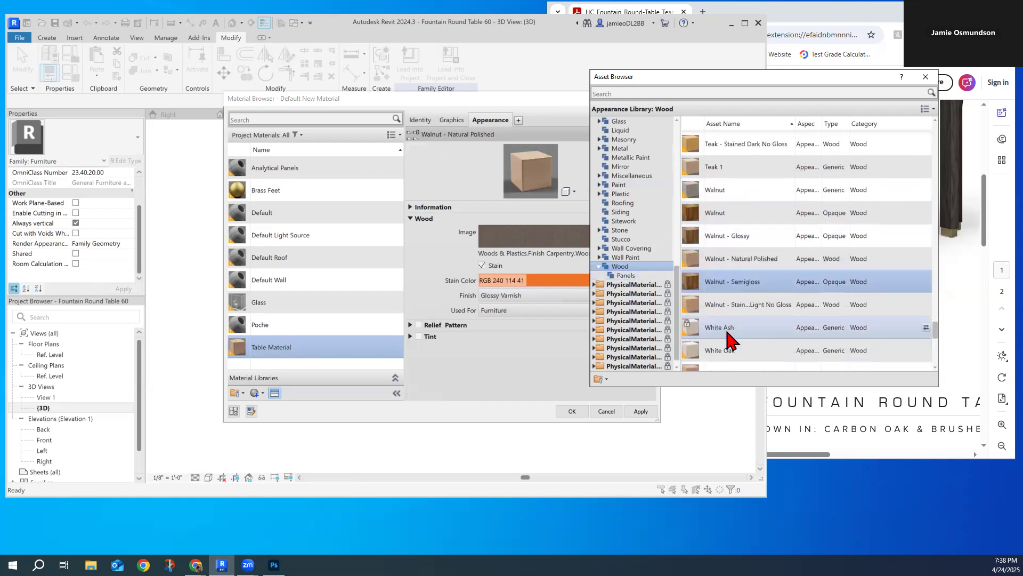
{"action": "double_click", "coordinate": [731, 288]}
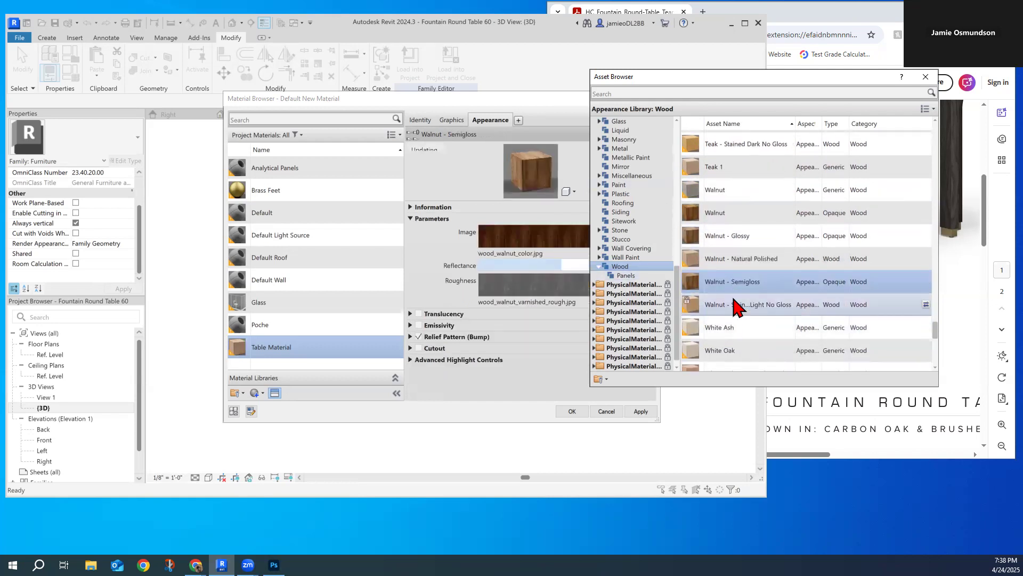
Try the light-stained no-gloss Walnut, White Ash and White Oak appearances on Table Material.
{"action": "double_click", "coordinate": [735, 306]}
{"action": "double_click", "coordinate": [735, 330]}
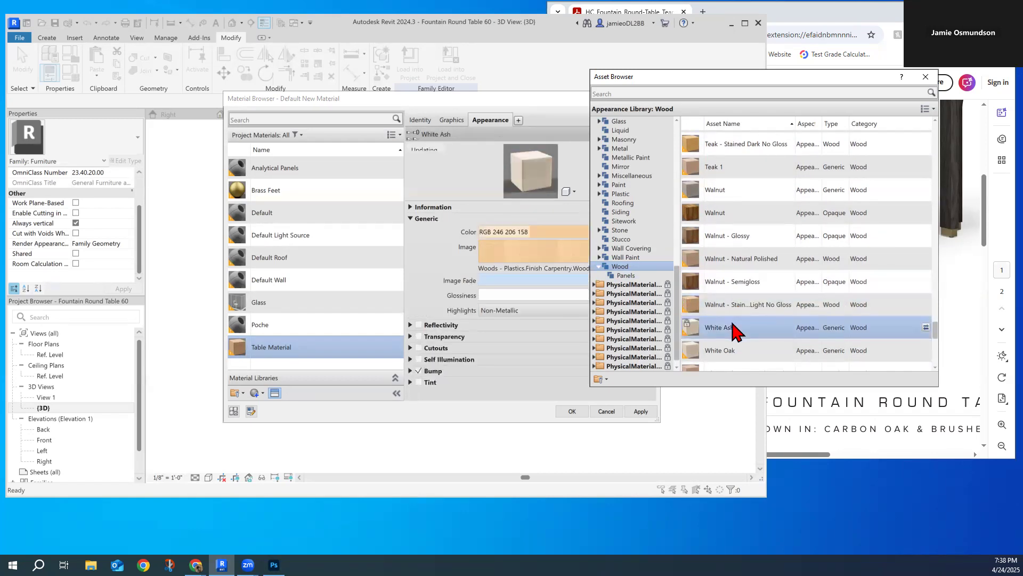
{"action": "double_click", "coordinate": [735, 349]}
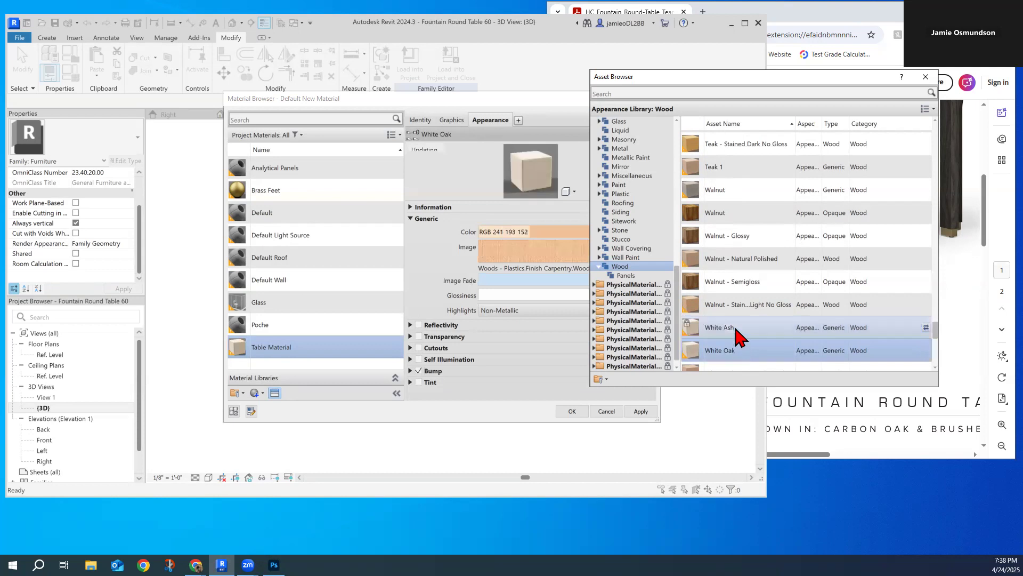
Try the Yellow Pine - Natural No Gloss appearance on Table Material.
{"action": "scroll", "coordinate": [736, 336], "scroll_direction": "down", "scroll_amount": 5}
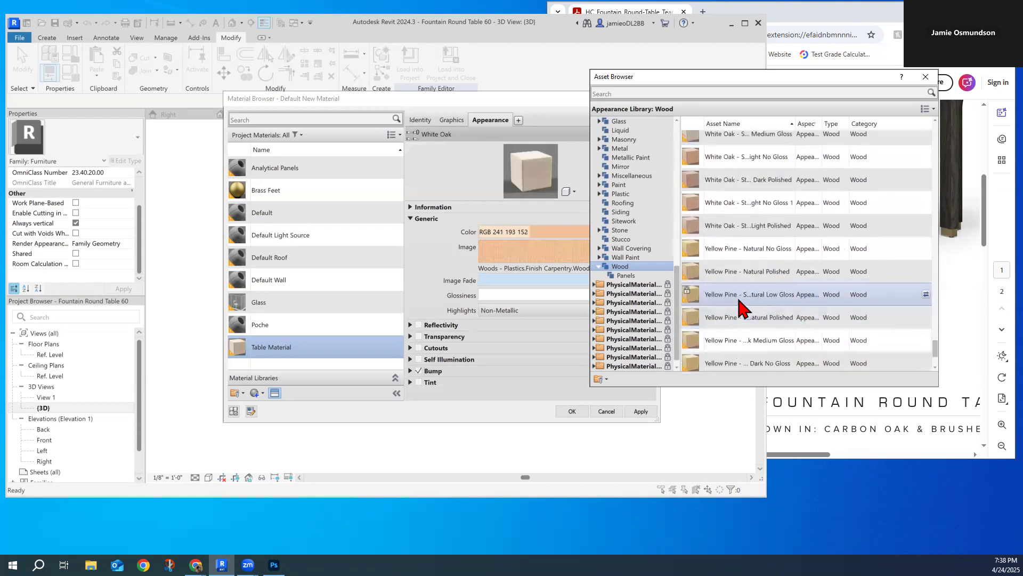
{"action": "scroll", "coordinate": [746, 306], "scroll_direction": "up", "scroll_amount": 1}
{"action": "scroll", "coordinate": [757, 305], "scroll_direction": "down", "scroll_amount": 3}
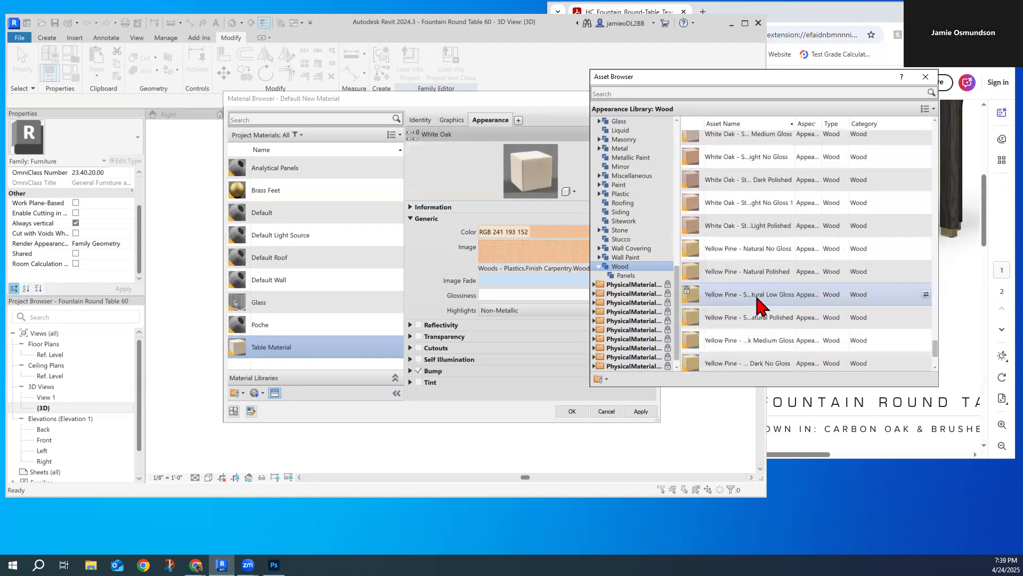
{"action": "double_click", "coordinate": [736, 254]}
Apply the White Oak - Stained Light No Gloss 1 appearance to Table Material and close the asset library.
{"action": "scroll", "coordinate": [738, 267], "scroll_direction": "down", "scroll_amount": 2}
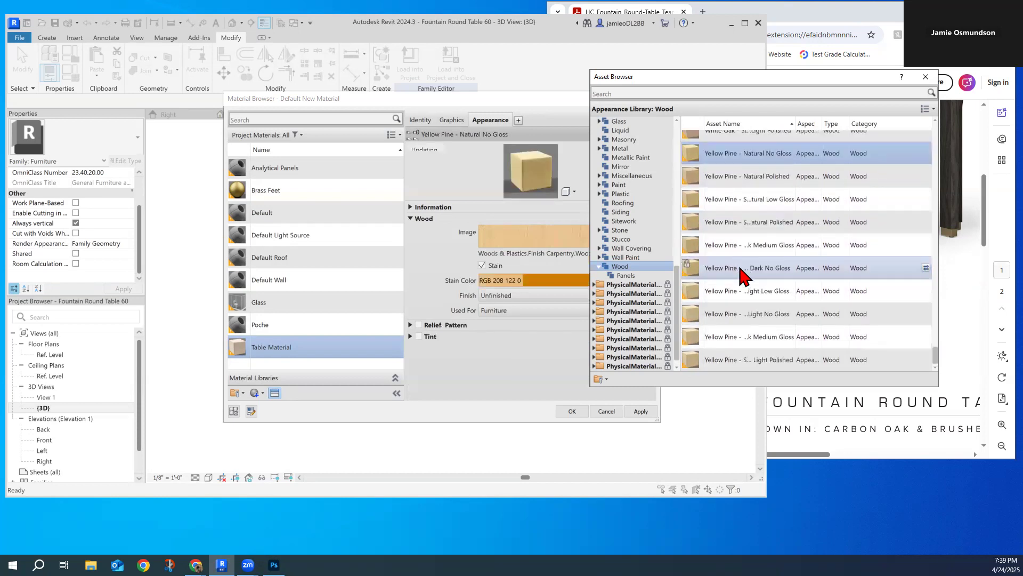
{"action": "scroll", "coordinate": [737, 319], "scroll_direction": "up", "scroll_amount": 2}
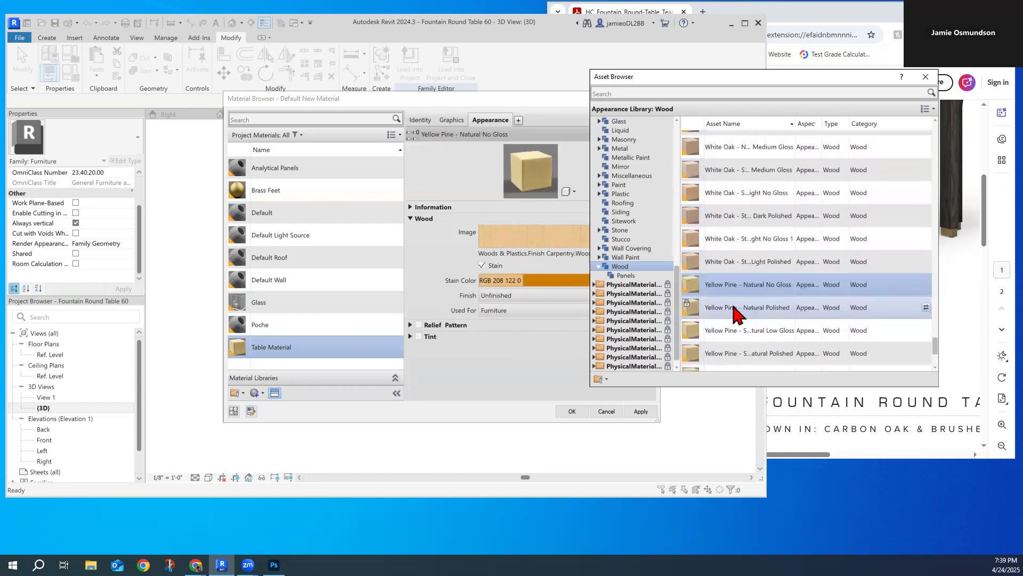
{"action": "double_click", "coordinate": [743, 261]}
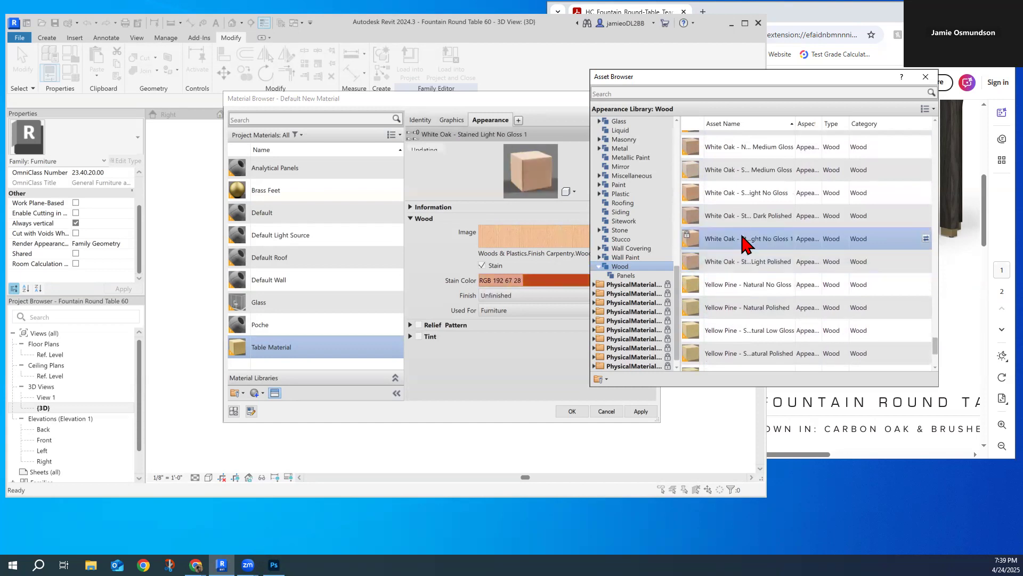
{"action": "left_click", "coordinate": [926, 77]}
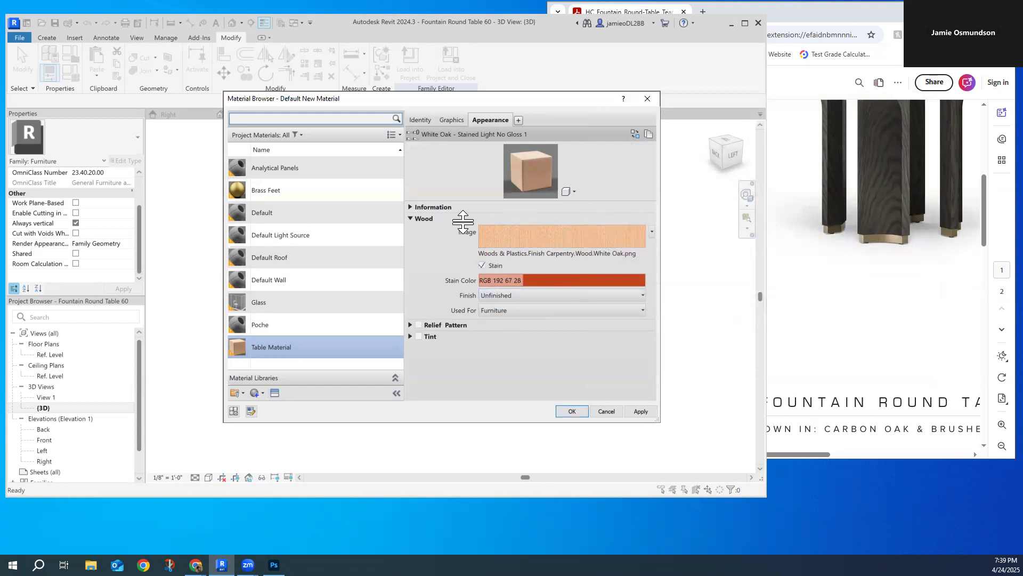
Set the stain color of Table Material's wood appearance to a dark brown, RGB 80 64 52.
{"action": "mouse_move", "coordinate": [493, 235]}
{"action": "left_click", "coordinate": [484, 278]}
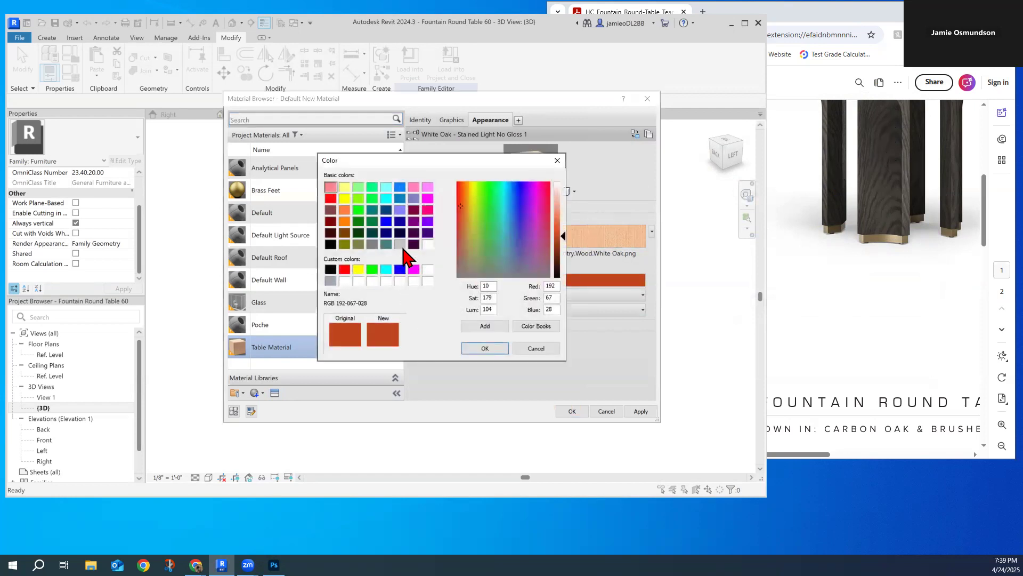
{"action": "left_click", "coordinate": [331, 233]}
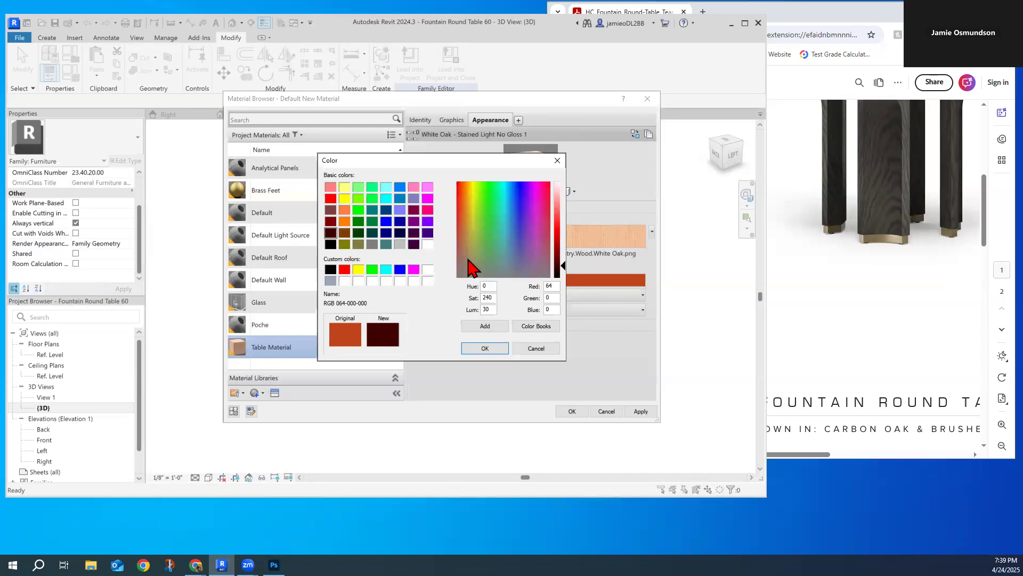
{"action": "left_click", "coordinate": [468, 260]}
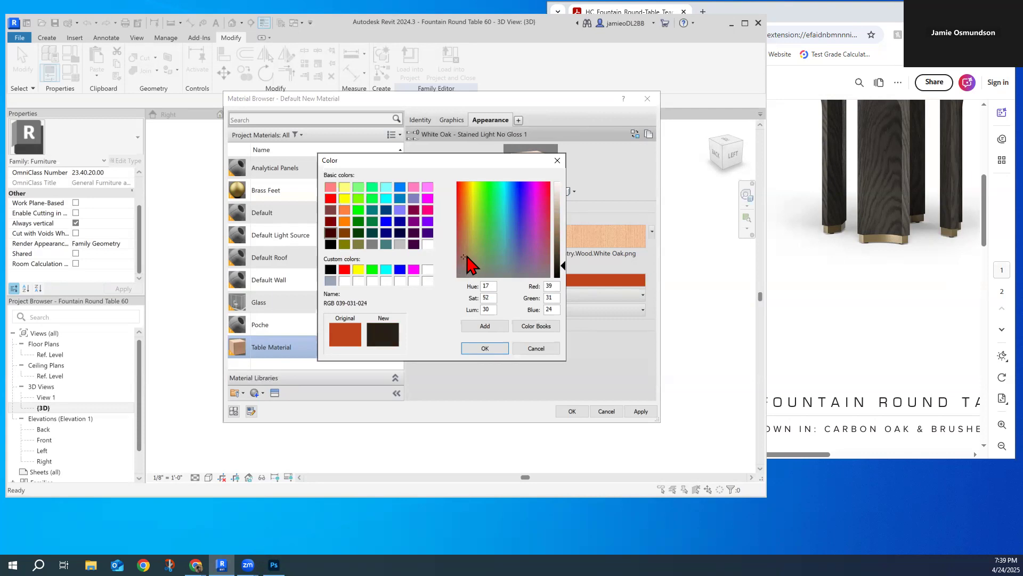
{"action": "left_click", "coordinate": [558, 254]}
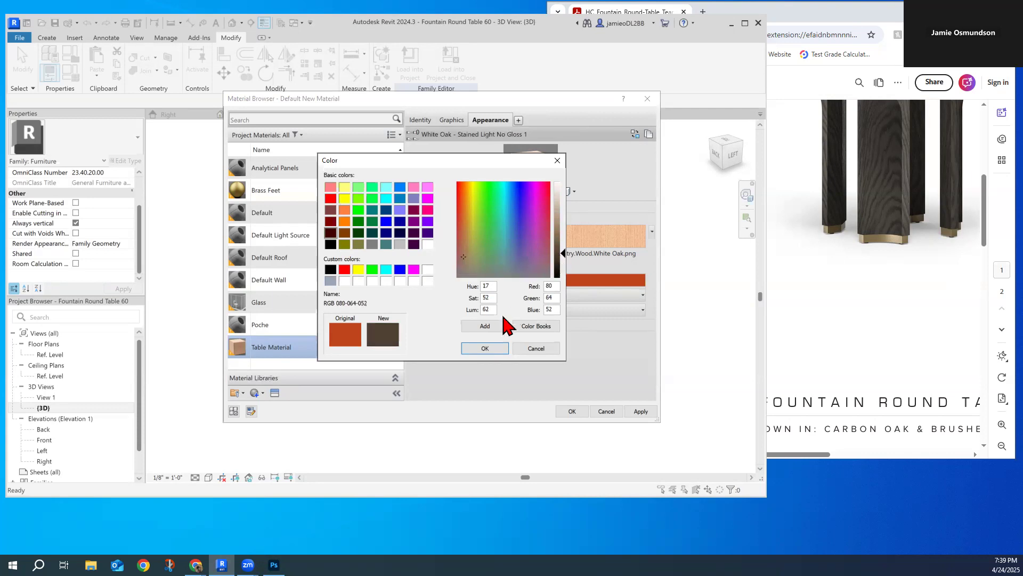
{"action": "left_click", "coordinate": [485, 349]}
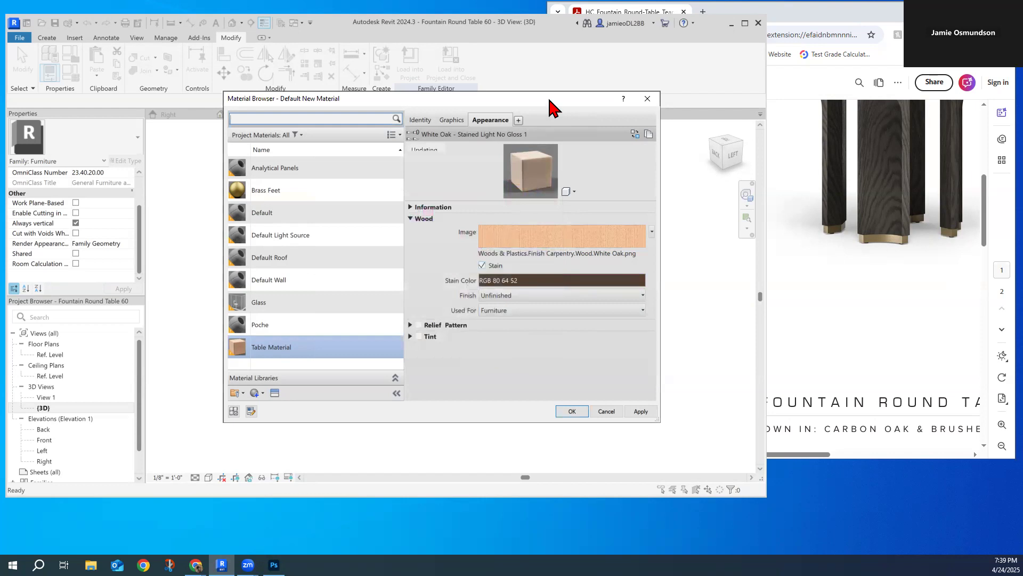
Enable Tint on Table Material's appearance and set the tint color to RGB 70 57 51.
{"action": "left_click_drag", "start_coordinate": [549, 99], "coordinate": [604, 93]}
{"action": "left_click", "coordinate": [473, 332]}
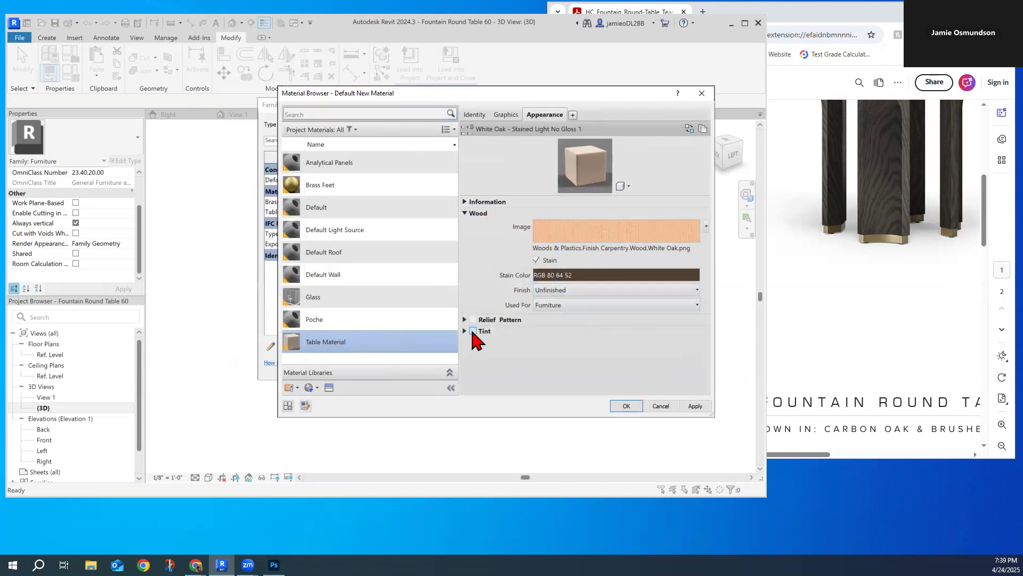
{"action": "left_click", "coordinate": [566, 345]}
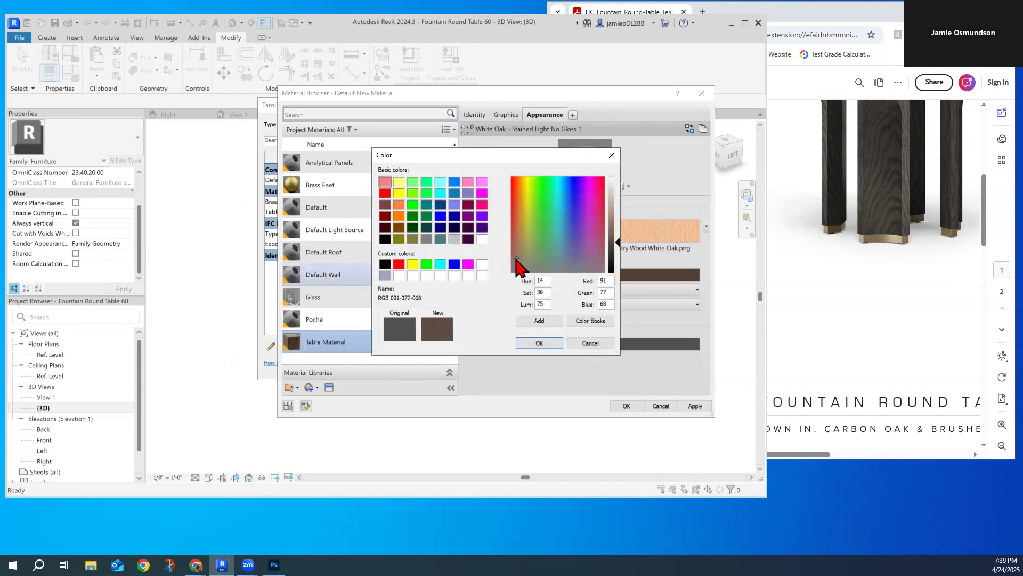
{"action": "left_click", "coordinate": [613, 250]}
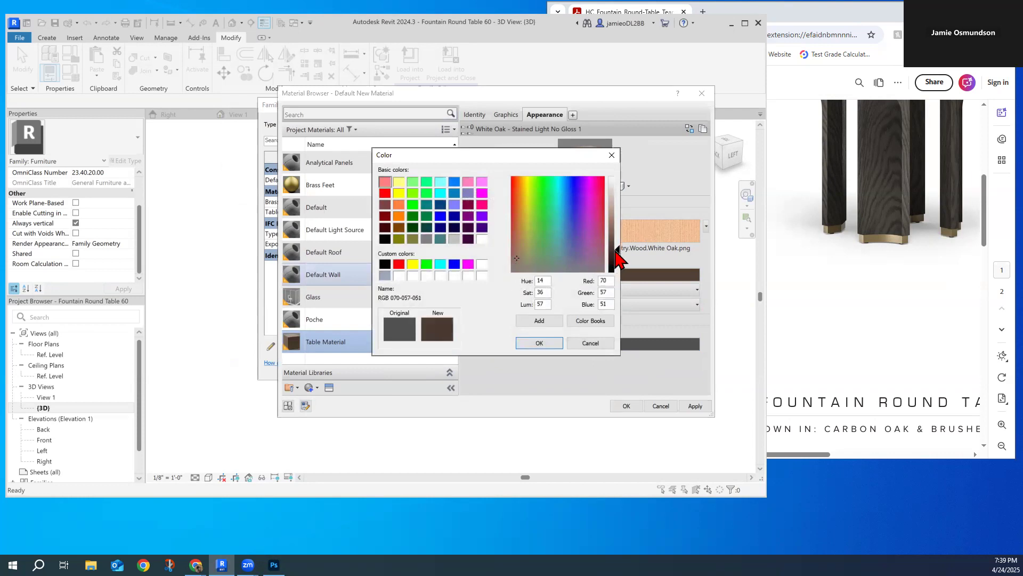
{"action": "left_click", "coordinate": [549, 344]}
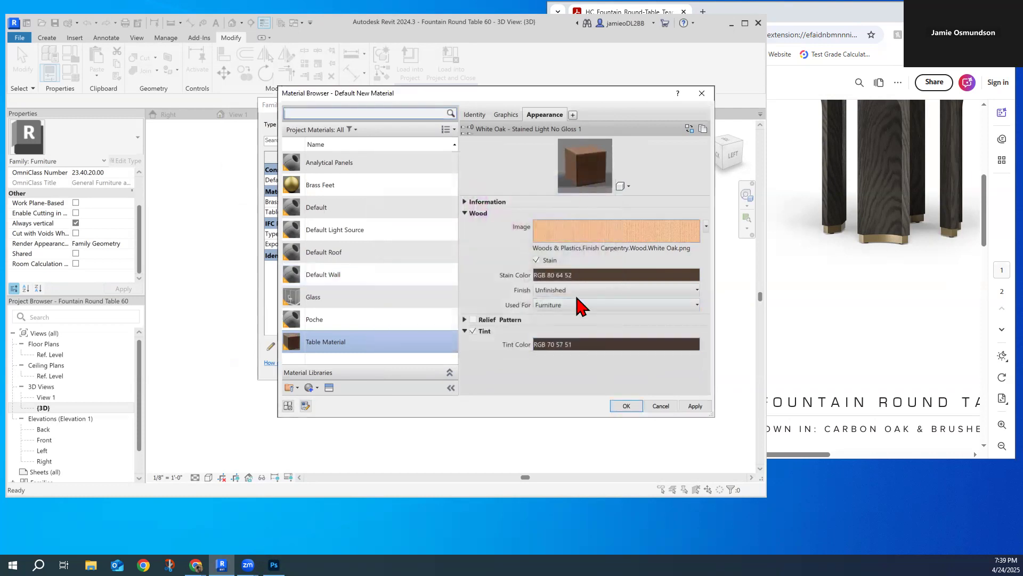
Try darker tint colors on Table Material's wood appearance, ending with RGB 54 52 39.
{"action": "left_click", "coordinate": [584, 345]}
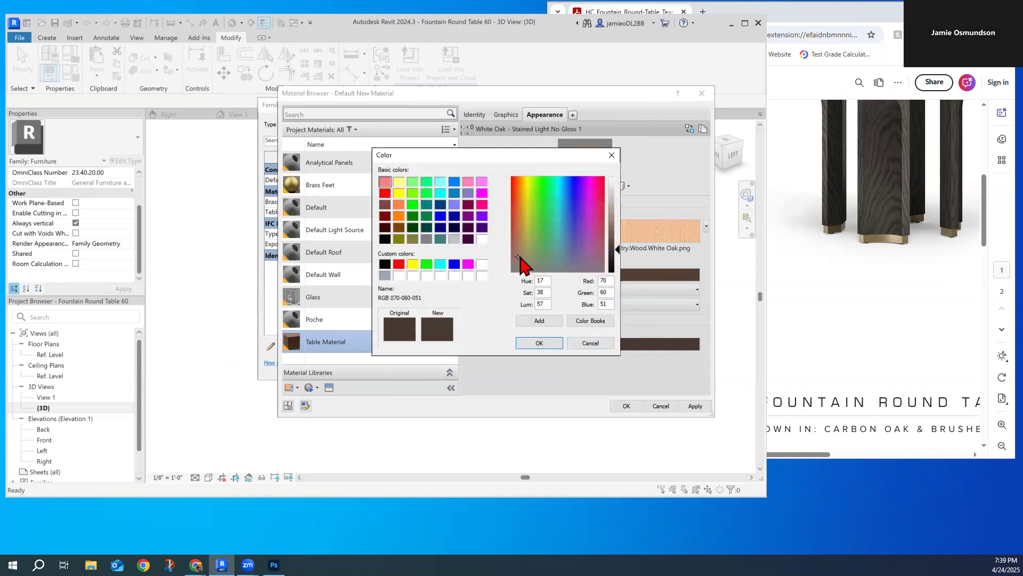
{"action": "left_click", "coordinate": [539, 343]}
{"action": "left_click", "coordinate": [543, 348]}
{"action": "left_click", "coordinate": [611, 256]}
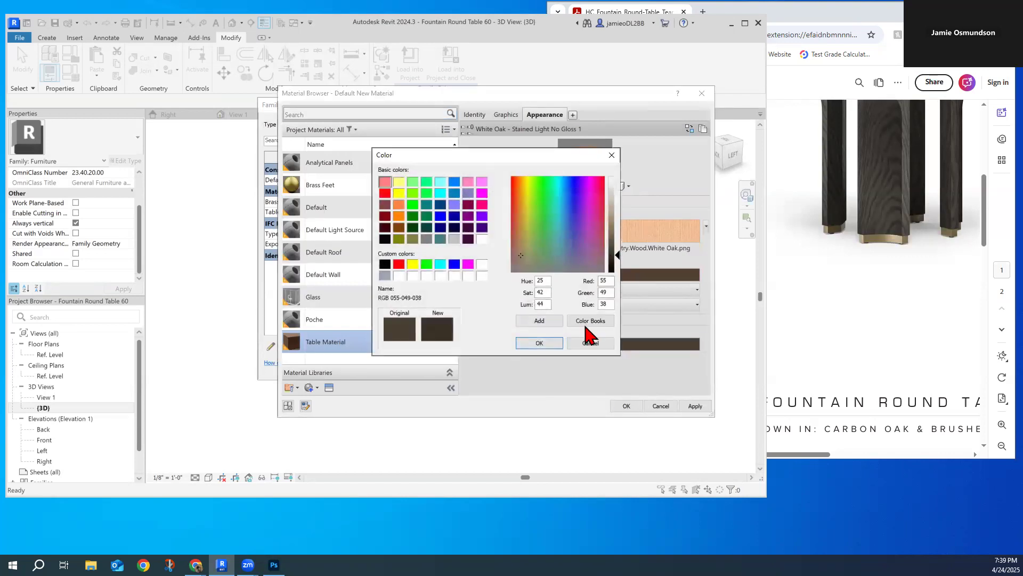
{"action": "left_click", "coordinate": [539, 344]}
{"action": "left_click", "coordinate": [552, 344]}
{"action": "left_click", "coordinate": [524, 258]}
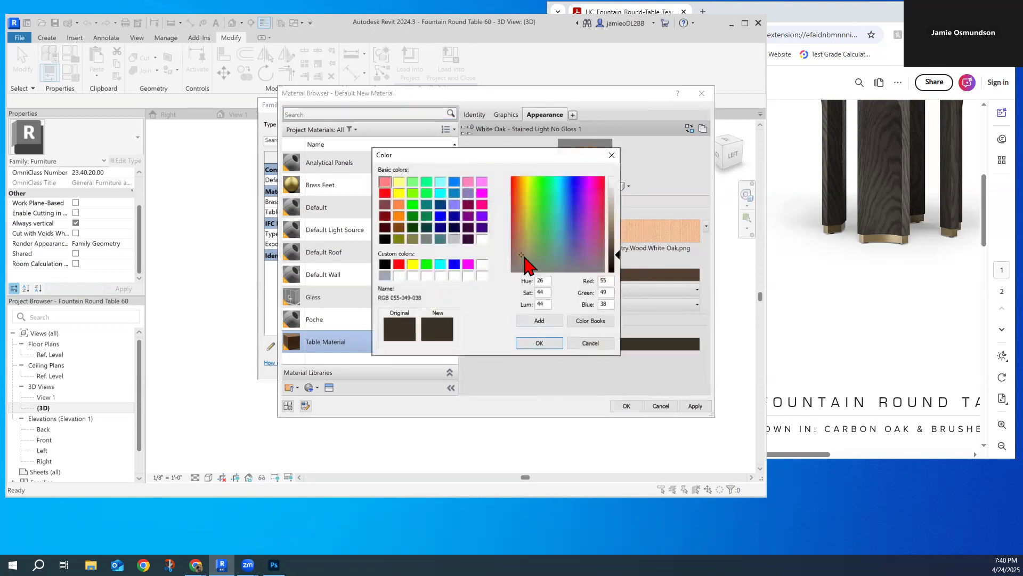
{"action": "left_click", "coordinate": [538, 344]}
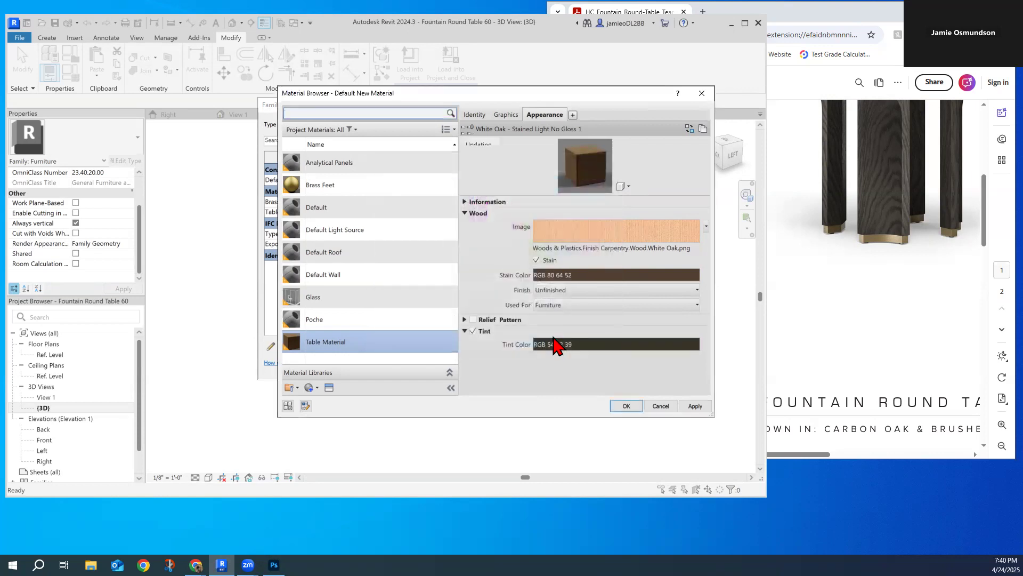
Set the tint color of Table Material's appearance to RGB 35 32 27 and accept the material and family type changes.
{"action": "left_click", "coordinate": [564, 347]}
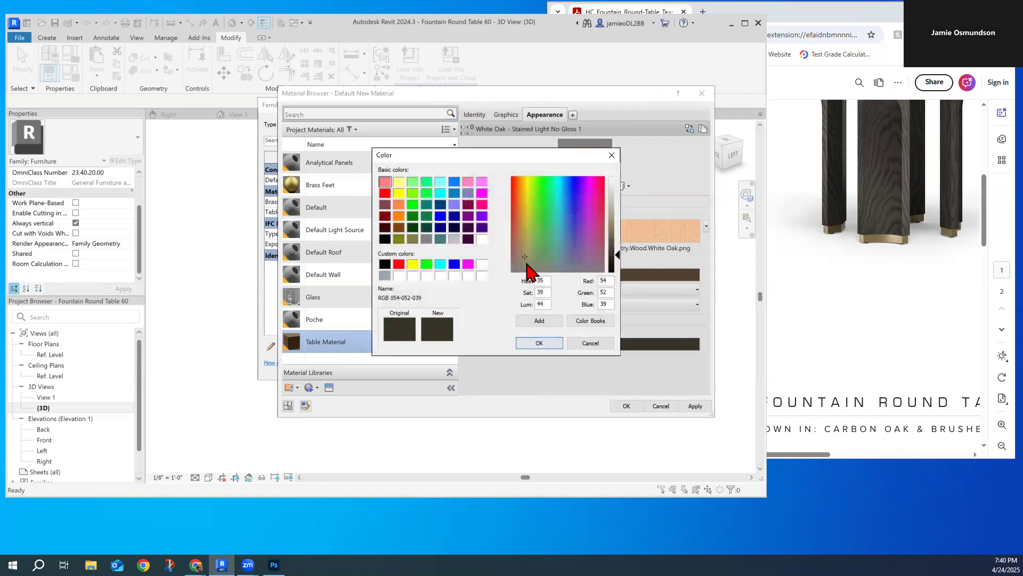
{"action": "left_click", "coordinate": [520, 258]}
{"action": "left_click_drag", "start_coordinate": [616, 259], "coordinate": [616, 265]}
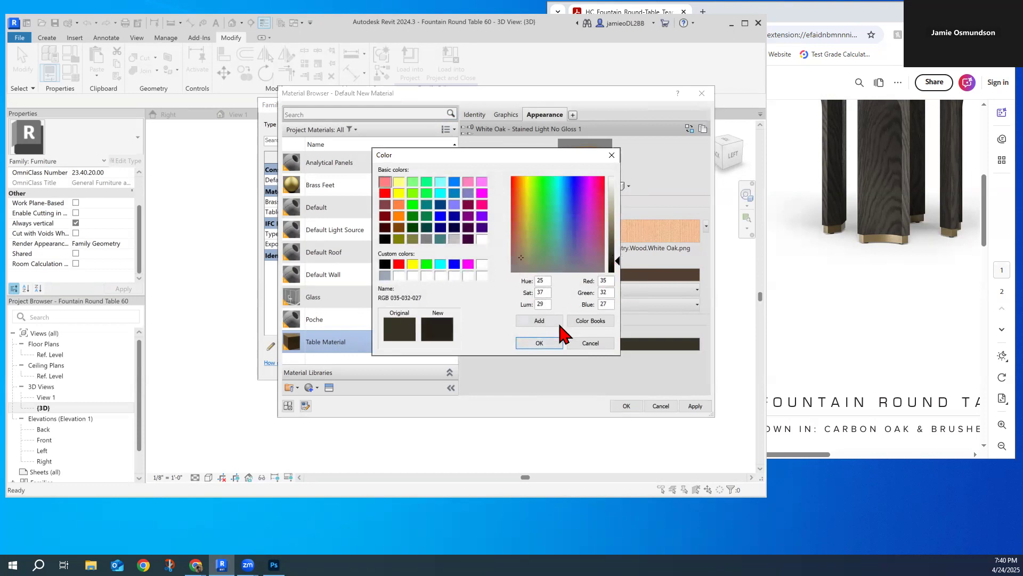
{"action": "left_click", "coordinate": [551, 345]}
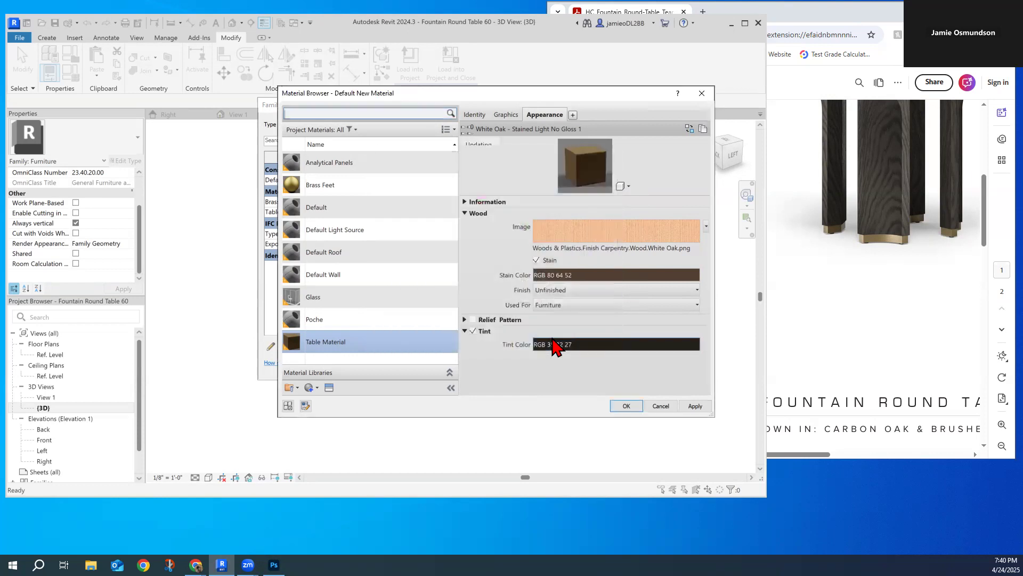
{"action": "left_click", "coordinate": [626, 407]}
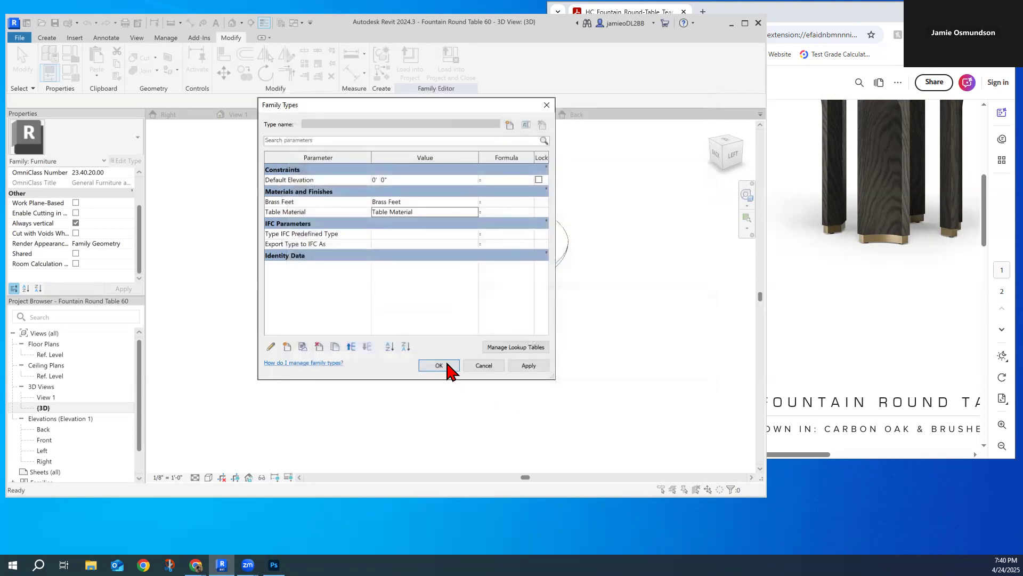
{"action": "left_click", "coordinate": [446, 366]}
Change the 3D view's visual style to show material textures and inspect the table's wood grain and brass feet.
{"action": "left_click", "coordinate": [209, 476]}
{"action": "left_click", "coordinate": [210, 467]}
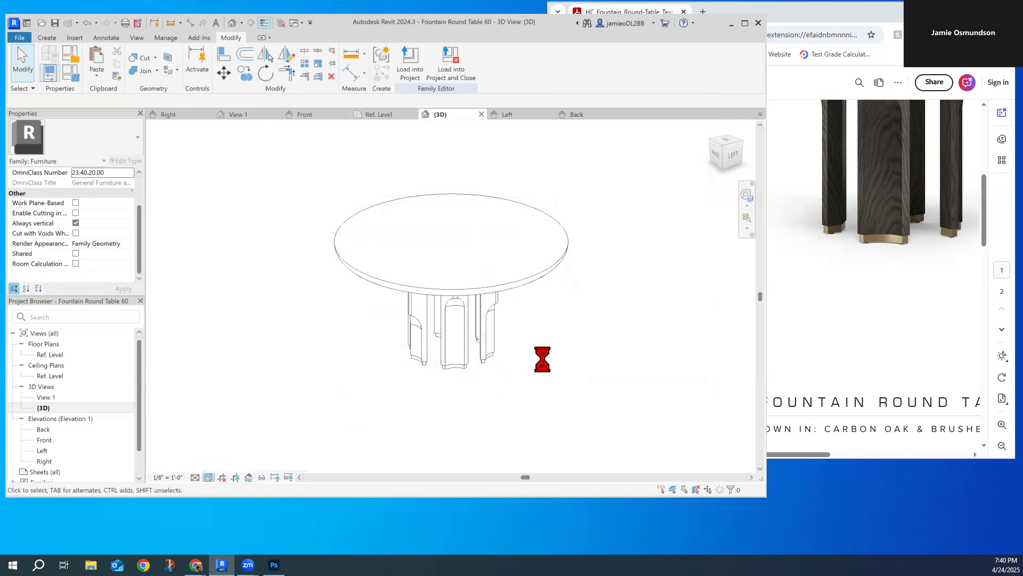
{"action": "mouse_move", "coordinate": [724, 154]}
{"action": "left_mouse_down"}
{"action": "mouse_move", "coordinate": [673, 153]}
{"action": "mouse_move", "coordinate": [662, 132]}
{"action": "mouse_move", "coordinate": [613, 169]}
{"action": "mouse_move", "coordinate": [580, 174]}
{"action": "left_mouse_up"}
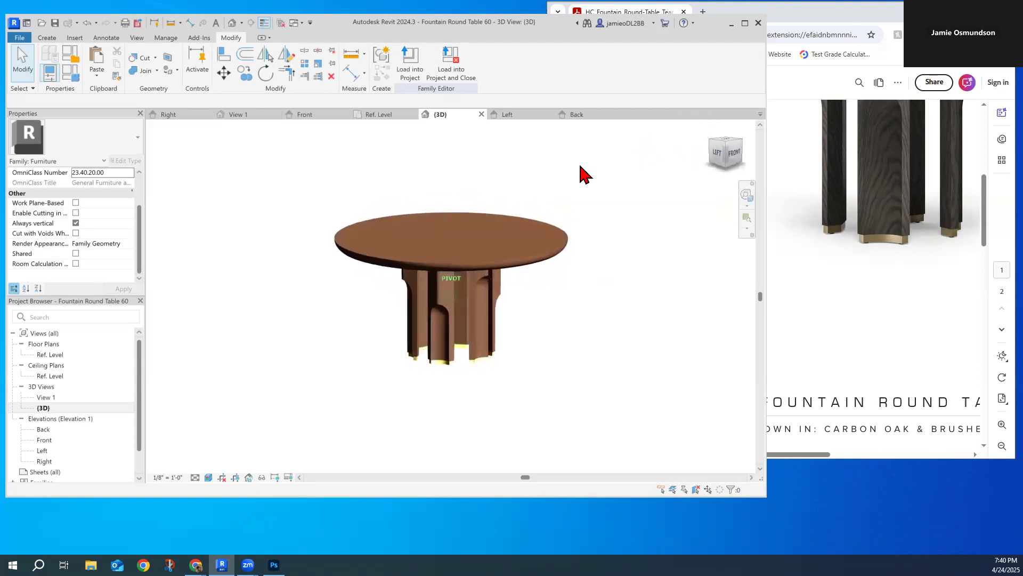
{"action": "scroll", "coordinate": [919, 189], "scroll_direction": "down", "scroll_amount": 3}
{"action": "scroll", "coordinate": [920, 190], "scroll_direction": "up", "scroll_amount": 5}
{"action": "scroll", "coordinate": [920, 190], "scroll_direction": "down", "scroll_amount": 3}
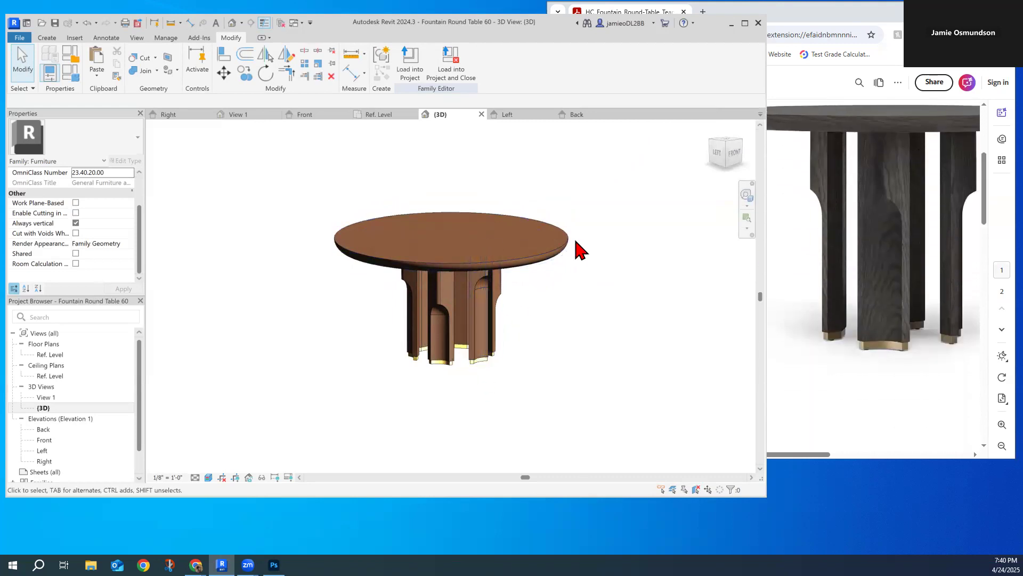
{"action": "scroll", "coordinate": [488, 276], "scroll_direction": "up", "scroll_amount": 6}
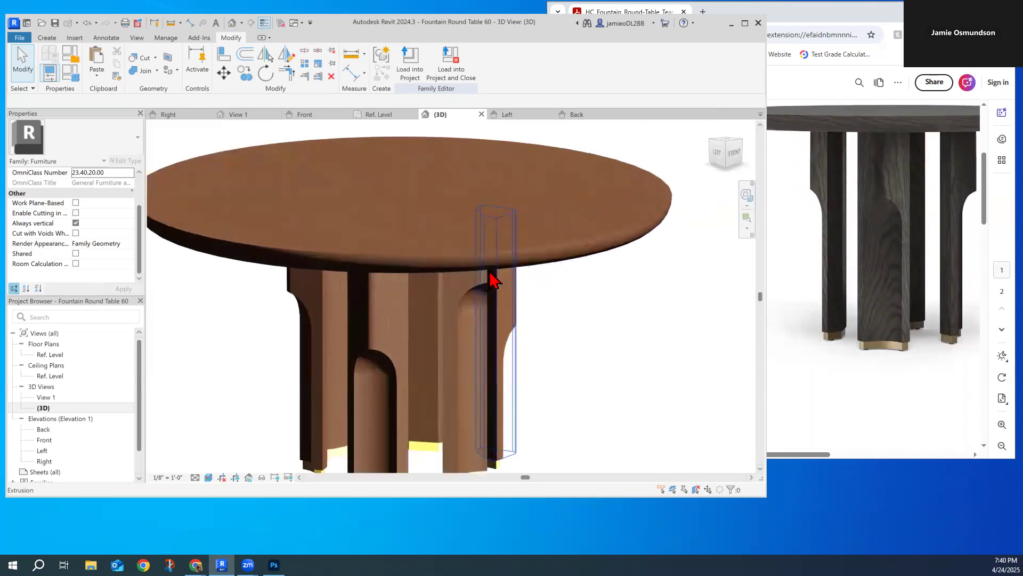
{"action": "scroll", "coordinate": [487, 275], "scroll_direction": "down", "scroll_amount": 6}
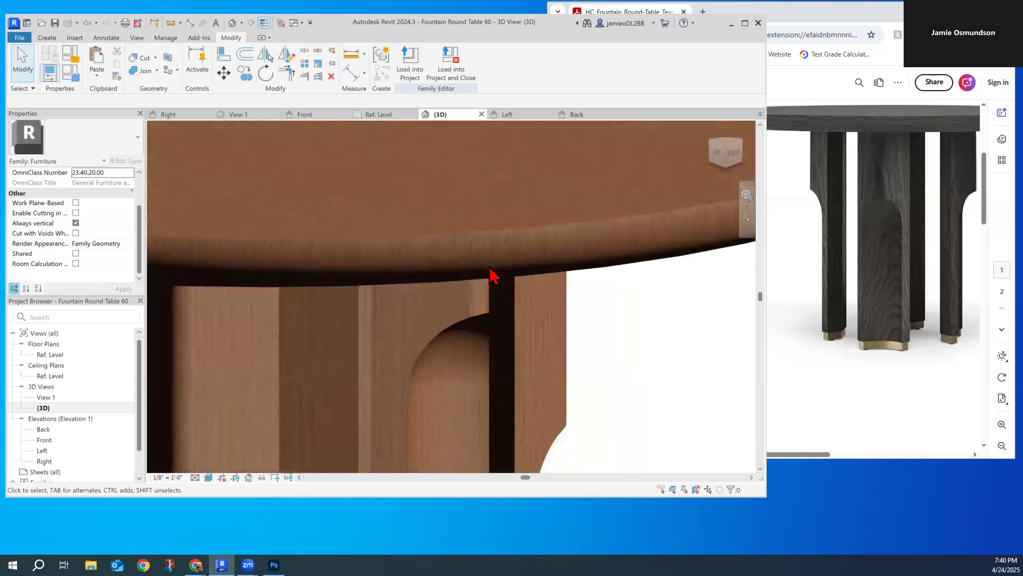
{"action": "scroll", "coordinate": [484, 259], "scroll_direction": "down", "scroll_amount": 4}
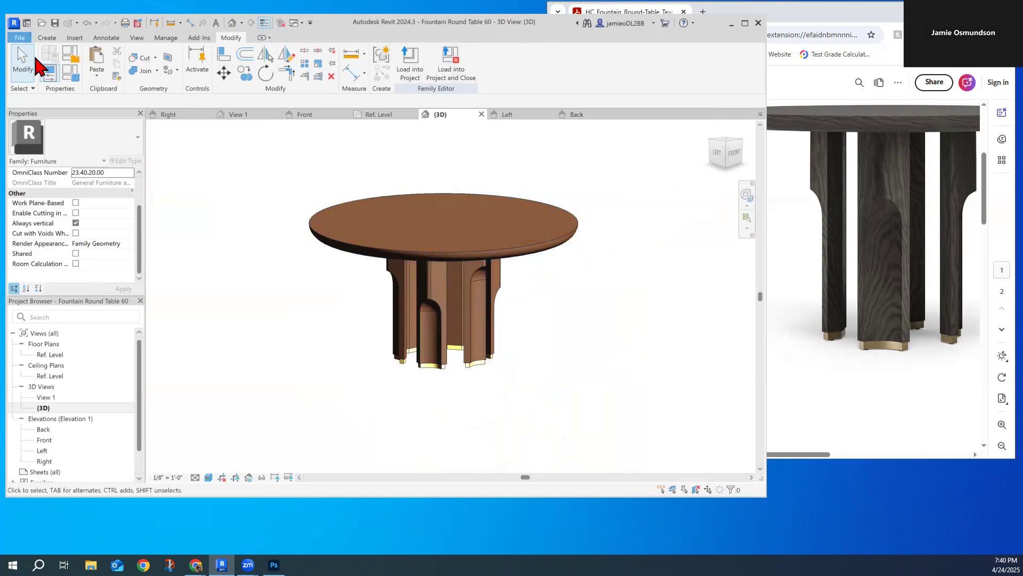
Open the Revit Assignment 9 project from the recent documents.
{"action": "left_click", "coordinate": [21, 38]}
{"action": "mouse_move", "coordinate": [63, 111]}
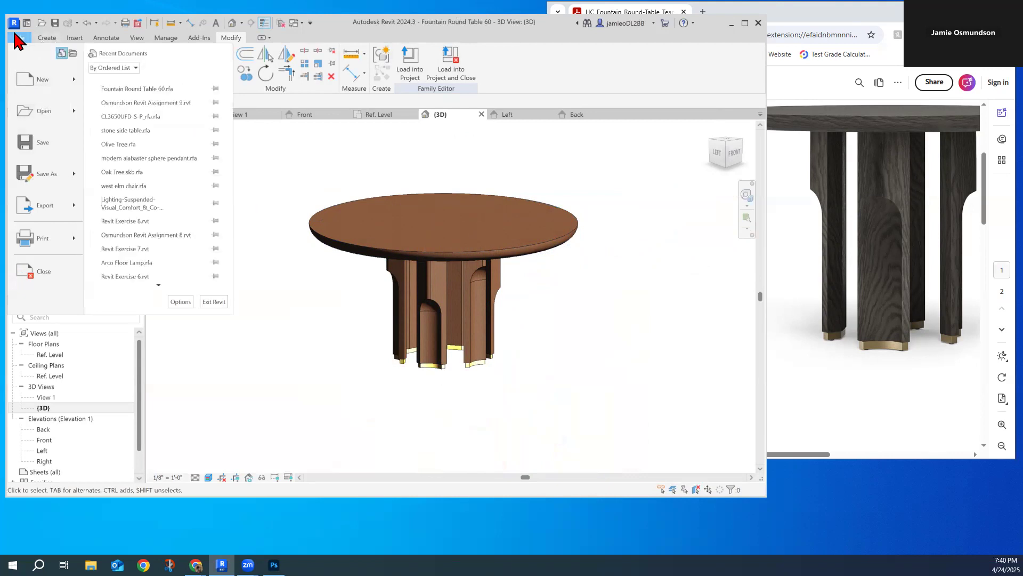
{"action": "left_click", "coordinate": [160, 102]}
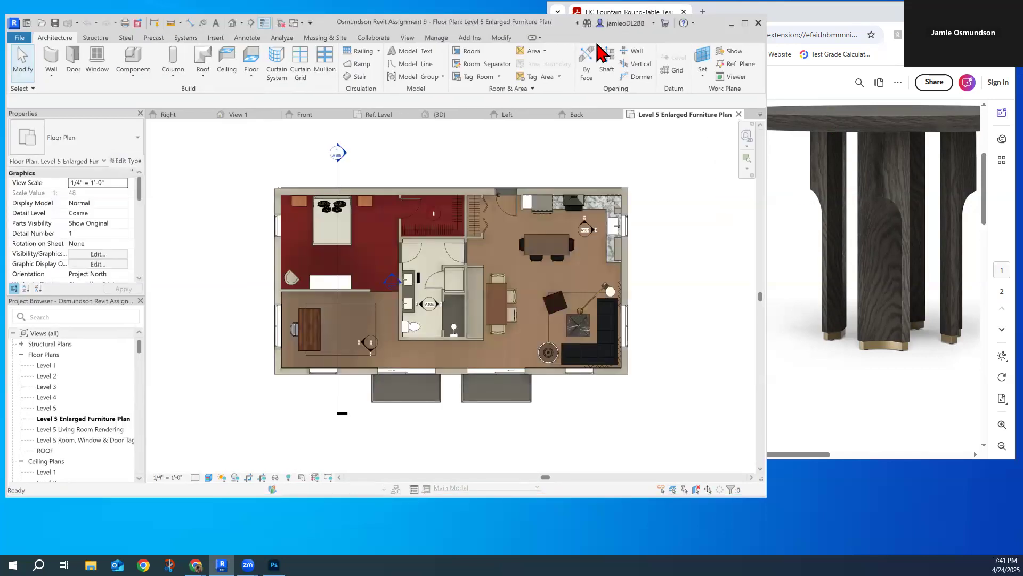
Load the Fountain Round Table 60 family into the project and place one below the kitchen counter stools in the Level 5 Enlarged Furniture Plan.
{"action": "left_click", "coordinate": [432, 114]}
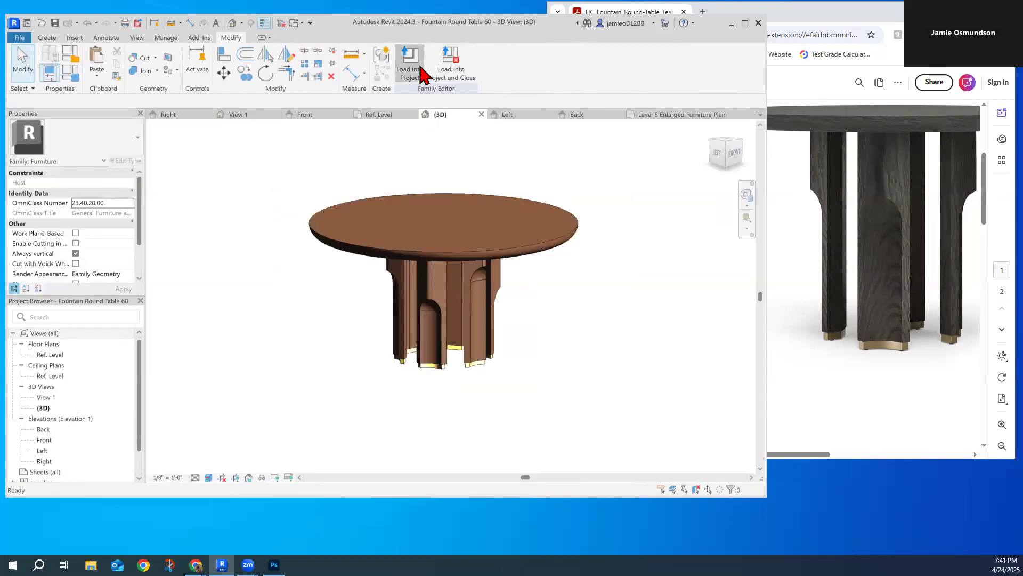
{"action": "left_click", "coordinate": [418, 67]}
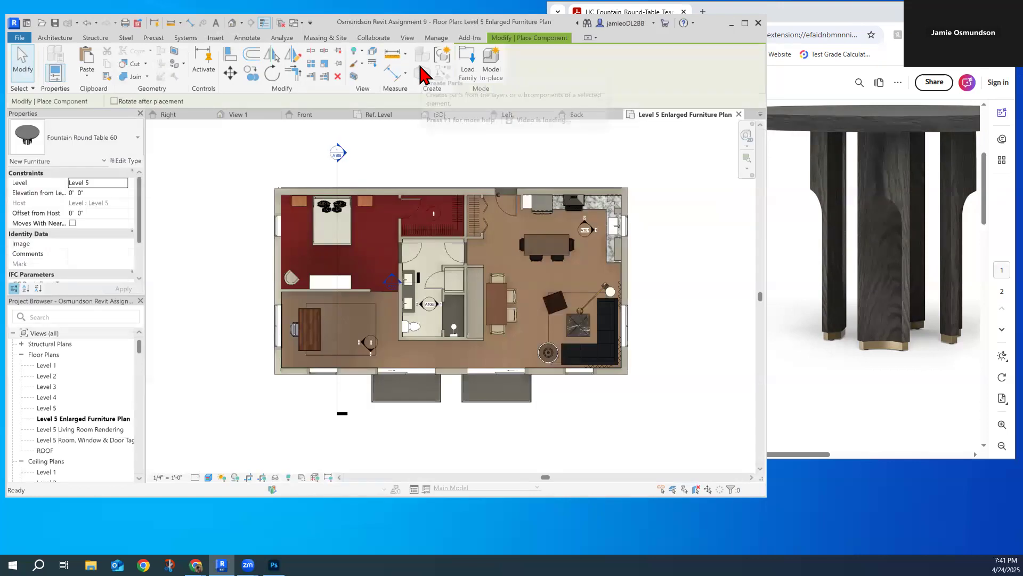
{"action": "scroll", "coordinate": [516, 334], "scroll_direction": "up", "scroll_amount": 5}
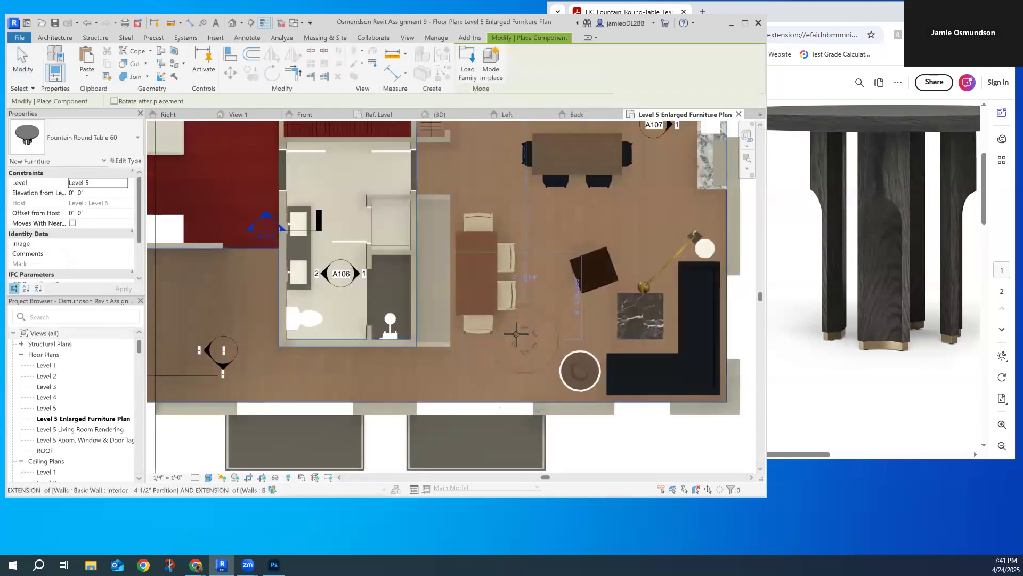
{"action": "scroll", "coordinate": [516, 334], "scroll_direction": "up", "scroll_amount": 2}
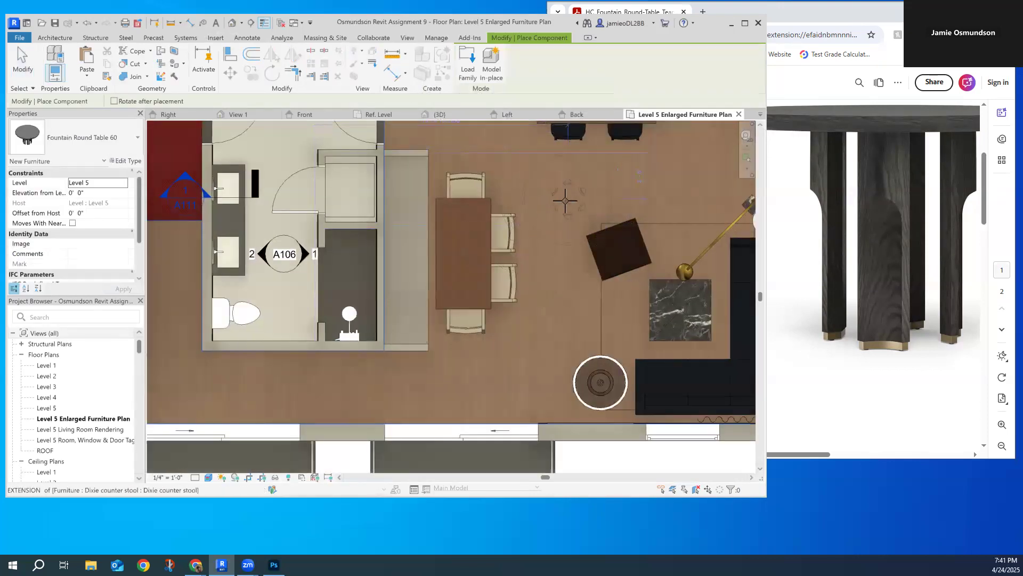
{"action": "left_click", "coordinate": [564, 202]}
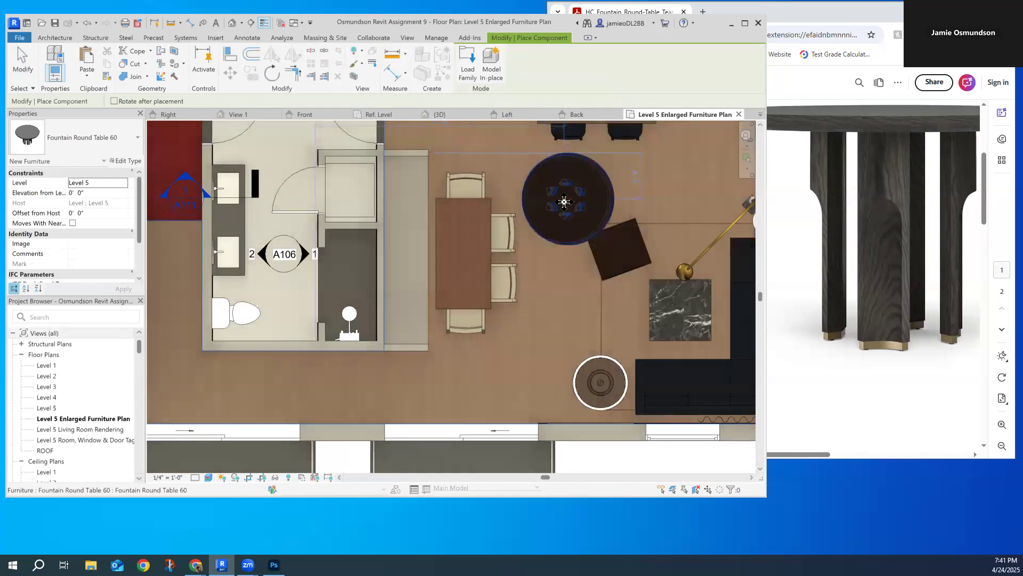
{"action": "key", "text": "Escape"}
{"action": "key", "text": "Escape"}
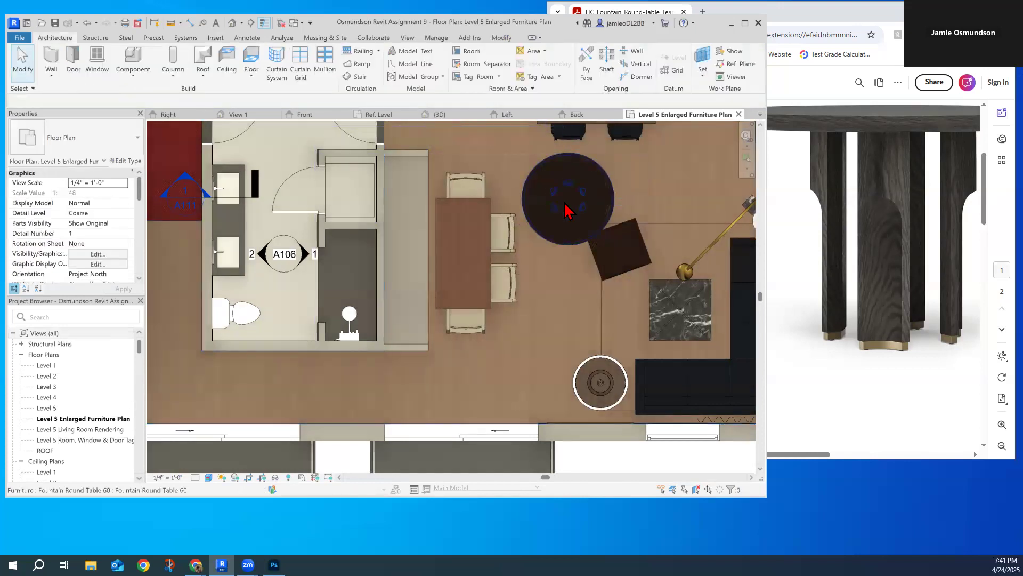
Delete the rectangular dining table between the four dining chairs.
{"action": "scroll", "coordinate": [486, 280], "scroll_direction": "up", "scroll_amount": 3}
{"action": "left_click", "coordinate": [489, 274]}
{"action": "key", "text": "Delete"}
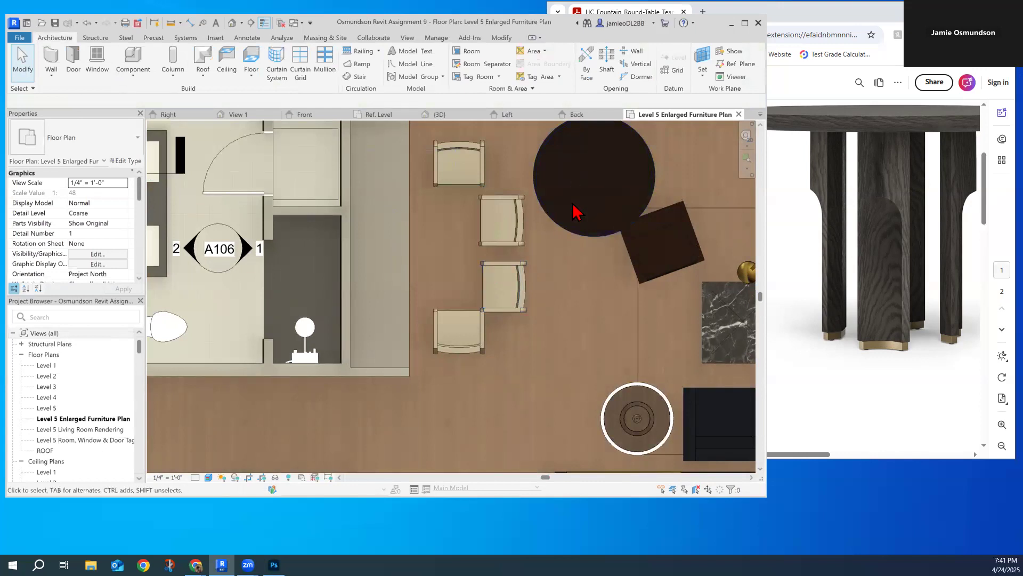
Move the round table into the middle of the dining chairs, where the rectangular table stood.
{"action": "key", "text": "Escape"}
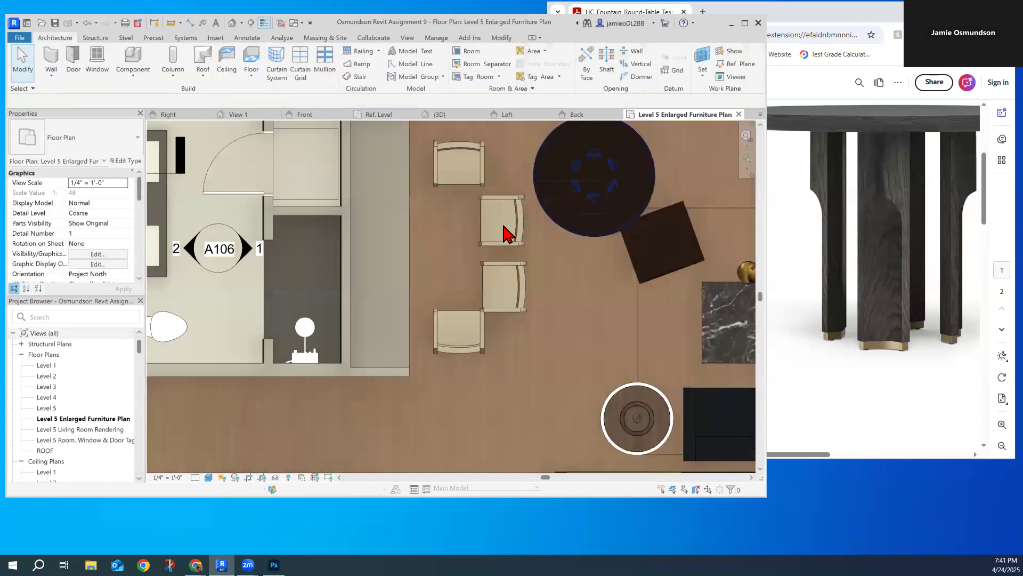
{"action": "left_click", "coordinate": [494, 225]}
{"action": "left_click", "coordinate": [640, 176], "text": "ctrl"}
{"action": "left_click", "coordinate": [615, 178]}
{"action": "left_click_drag", "start_coordinate": [615, 179], "coordinate": [470, 248]}
{"action": "key", "text": "Escape"}
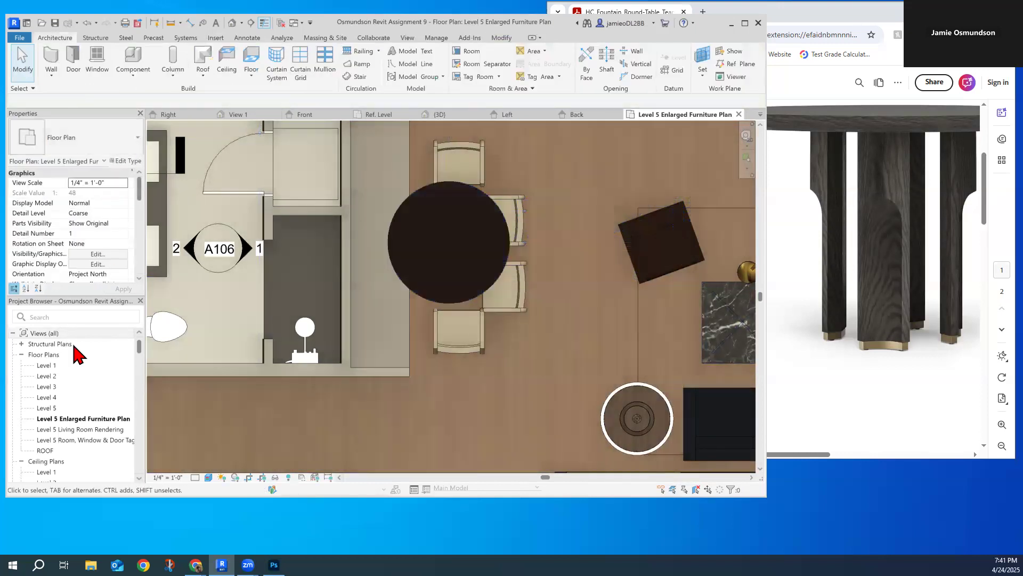
Open the Kitchen/Dining 3D view and delete the dining chair in the foreground that blocks the round table.
{"action": "scroll", "coordinate": [70, 420], "scroll_direction": "down", "scroll_amount": 10}
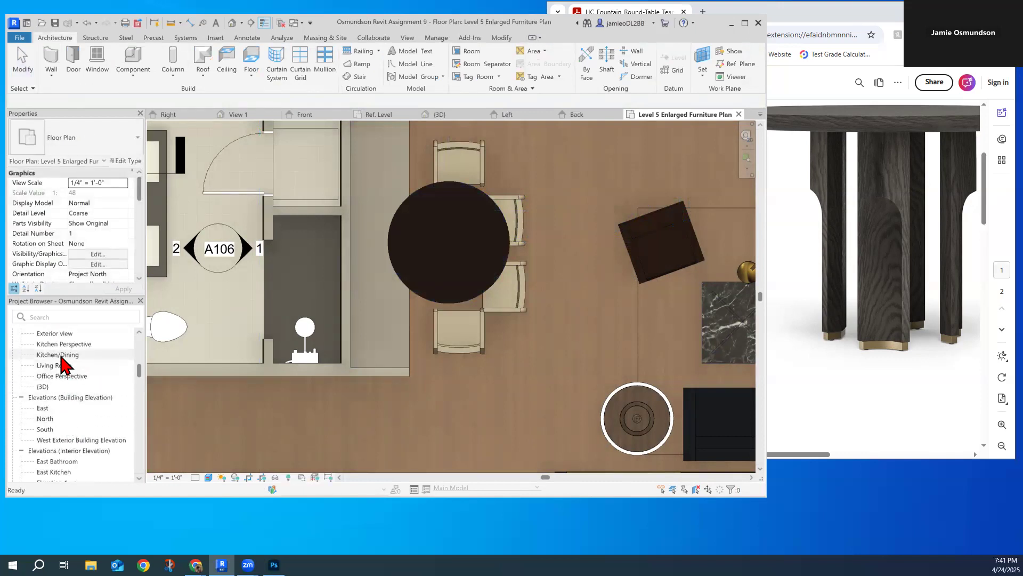
{"action": "double_click", "coordinate": [60, 355]}
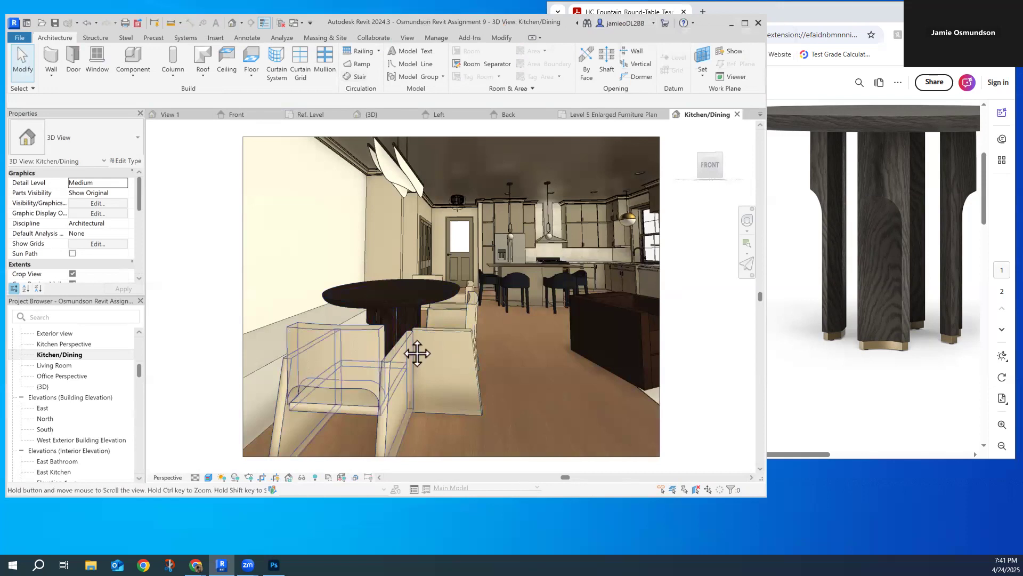
{"action": "middle_click_drag", "start_coordinate": [418, 354], "coordinate": [406, 321]}
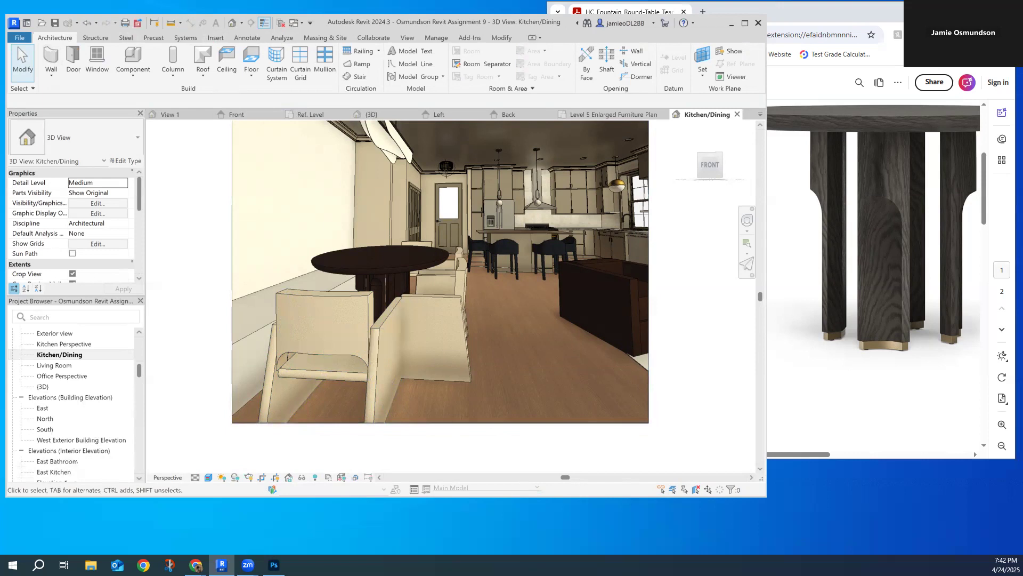
{"action": "left_click", "coordinate": [272, 91]}
{"action": "left_click", "coordinate": [369, 341]}
{"action": "key", "text": "Delete"}
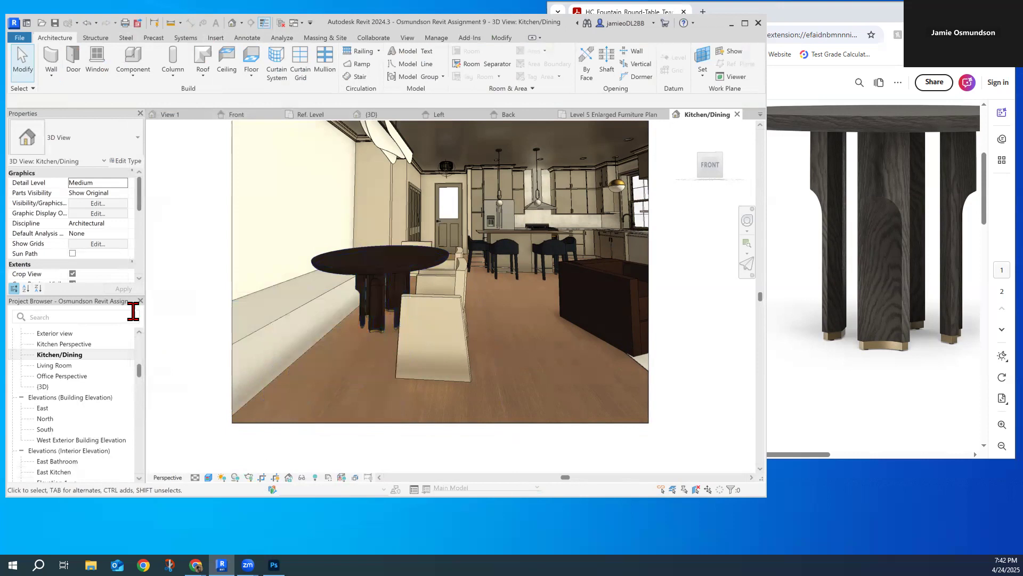
Render the Kitchen/Dining view at Draft quality with 300 DPI printer resolution and inspect the round table's legs and brass feet.
{"action": "left_click", "coordinate": [249, 478]}
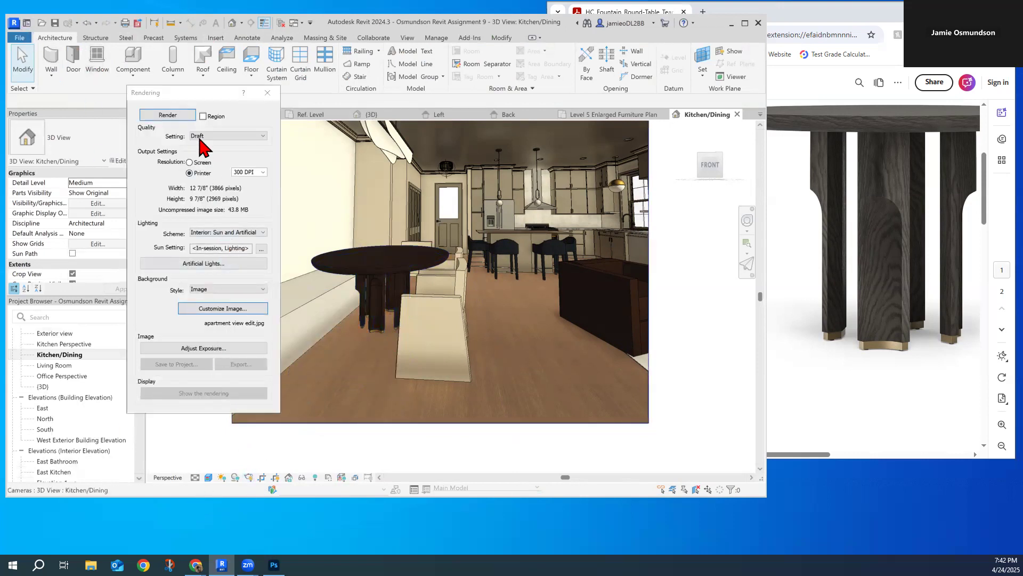
{"action": "left_click", "coordinate": [183, 116]}
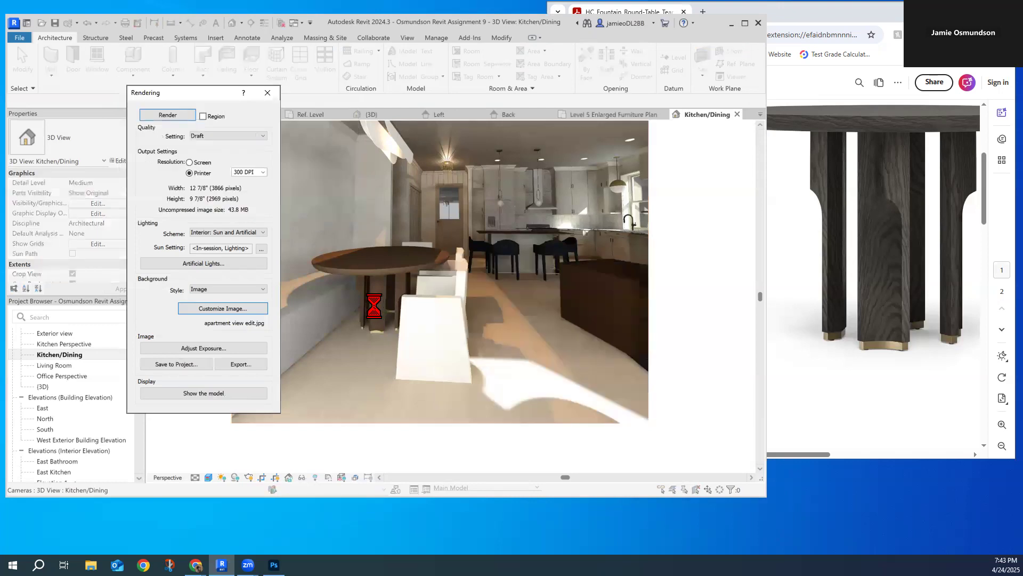
{"action": "scroll", "coordinate": [375, 305], "scroll_direction": "up", "scroll_amount": 5}
{"action": "scroll", "coordinate": [374, 305], "scroll_direction": "up", "scroll_amount": 2}
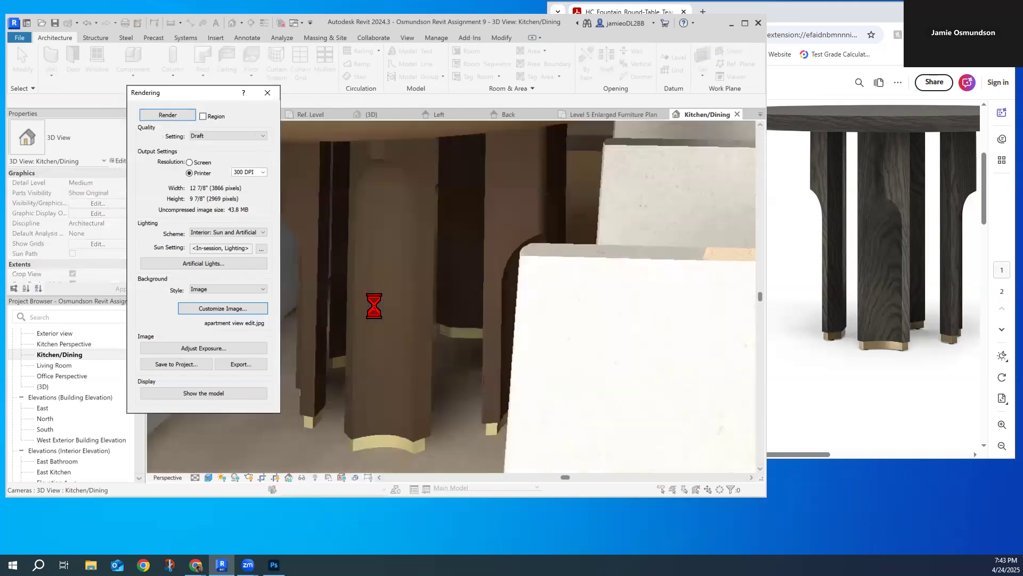
{"action": "scroll", "coordinate": [374, 305], "scroll_direction": "down", "scroll_amount": 4}
{"action": "scroll", "coordinate": [374, 306], "scroll_direction": "down", "scroll_amount": 4}
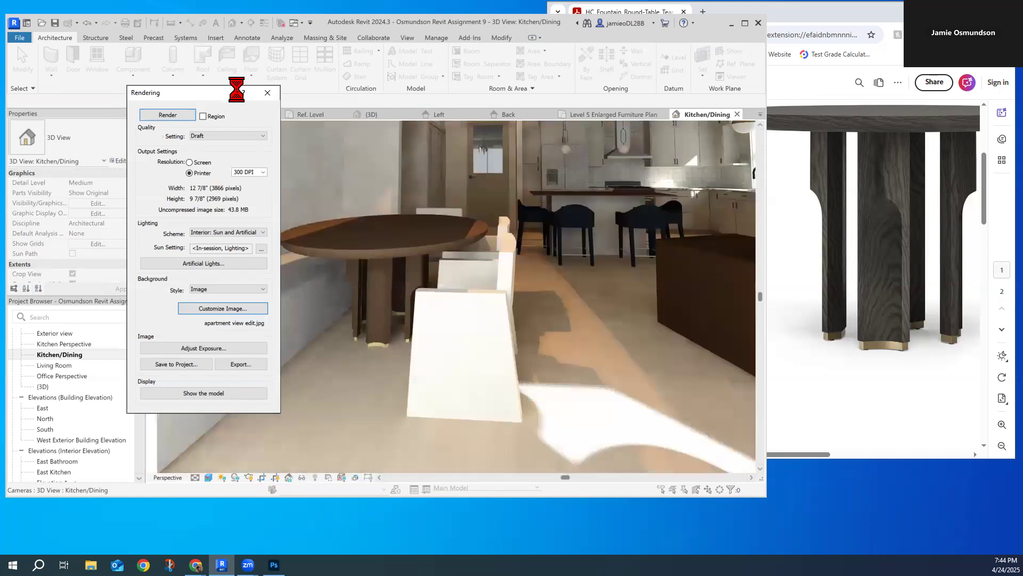
{"action": "left_click", "coordinate": [269, 93]}
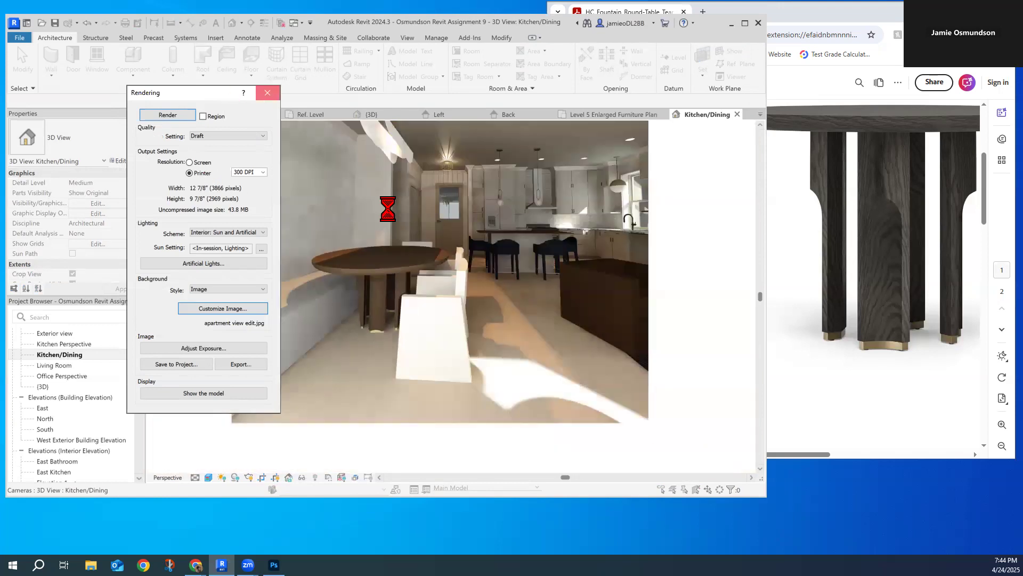